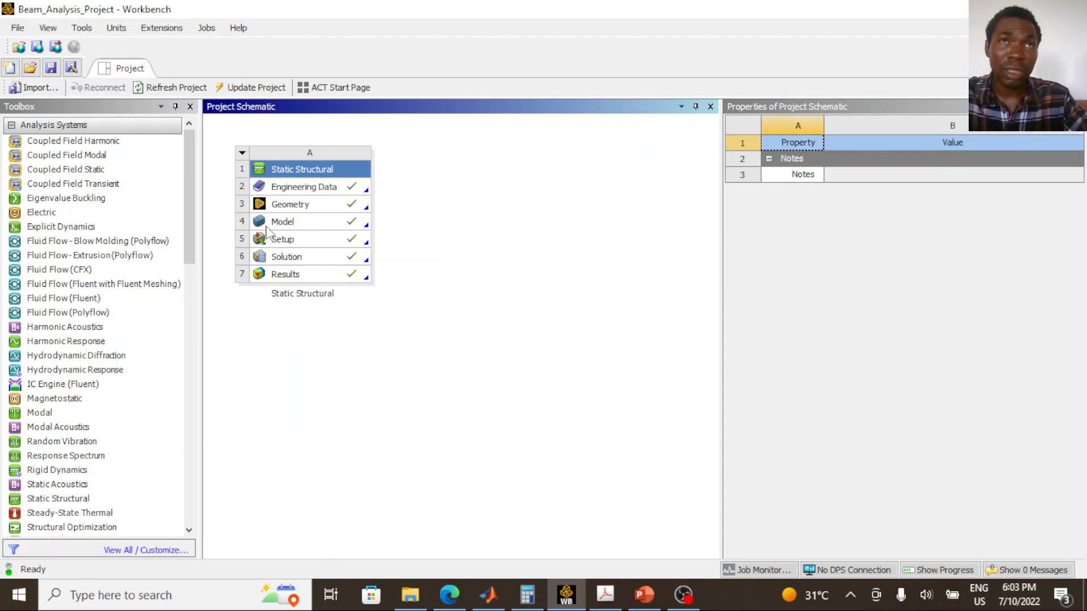
# Rename the existing Static Structural system in the project schematic as "1D Analysis"
pyautogui.doubleClick(291, 294)
pyautogui.click(292, 294)
pyautogui.doubleClick(291, 294)
pyautogui.tripleClick(292, 294)
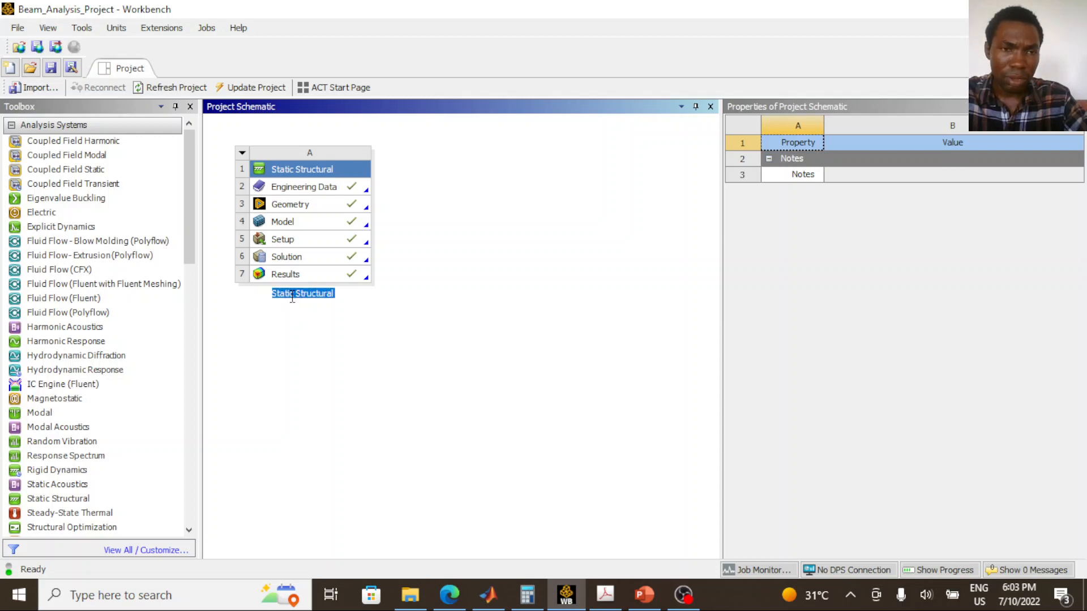
pyautogui.write('1')
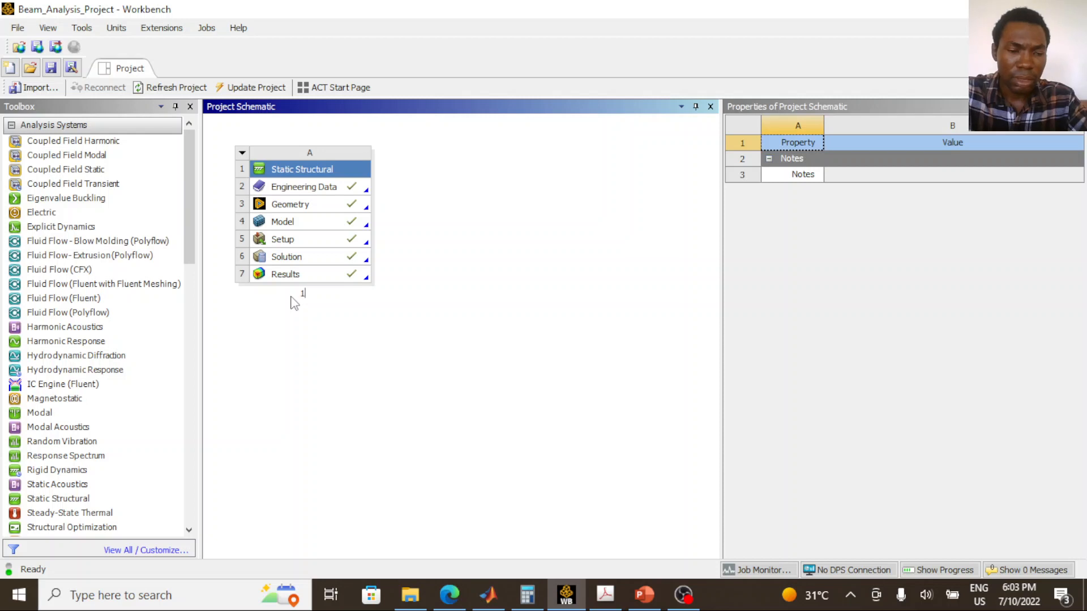
pyautogui.write('D ')
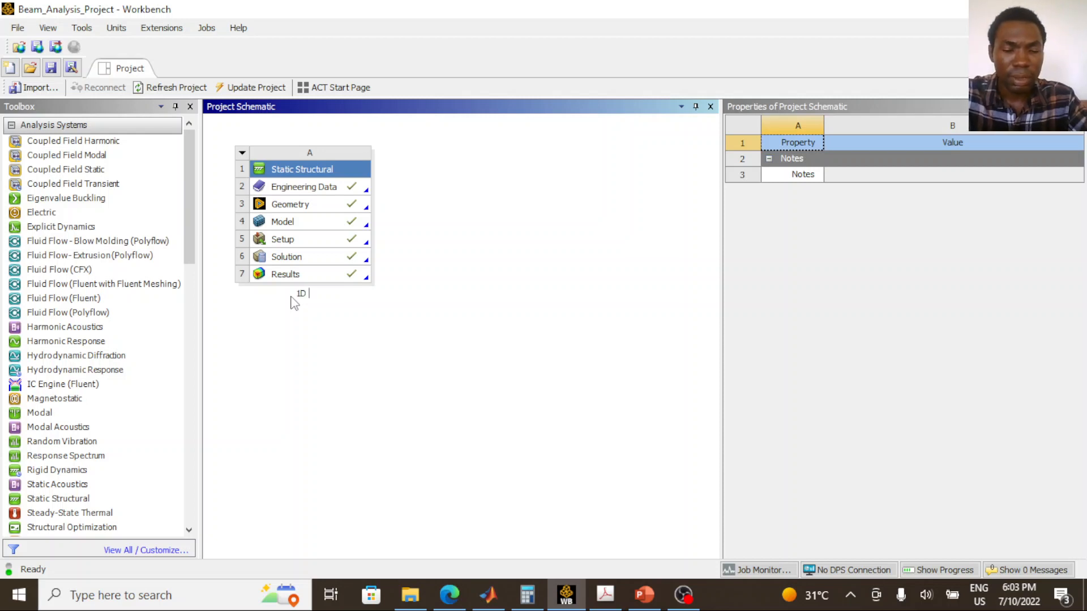
pyautogui.write('f')
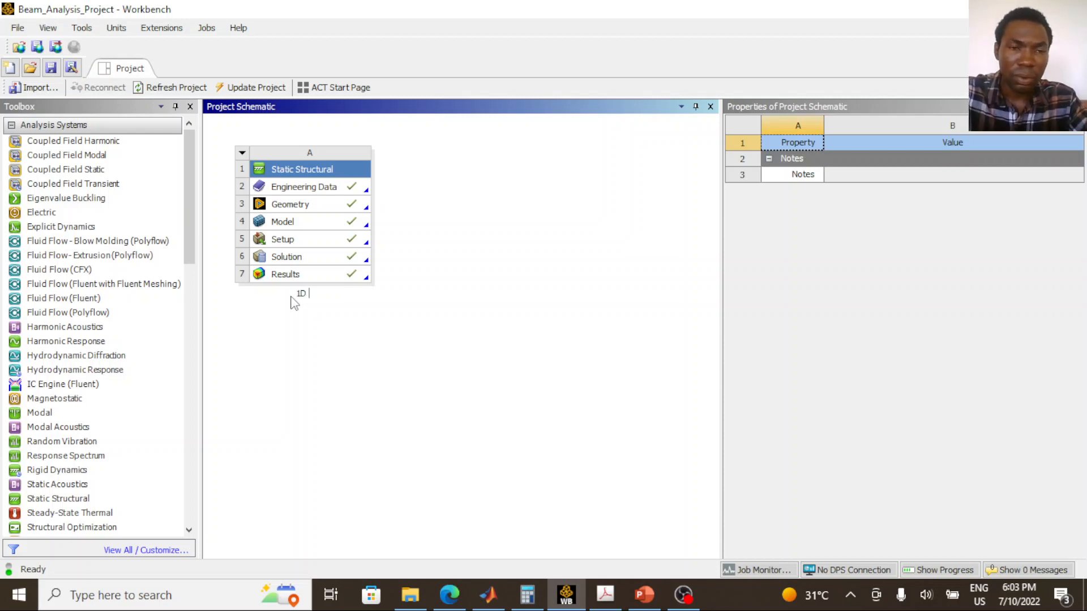
pyautogui.write('a')
pyautogui.press('BackSpace')
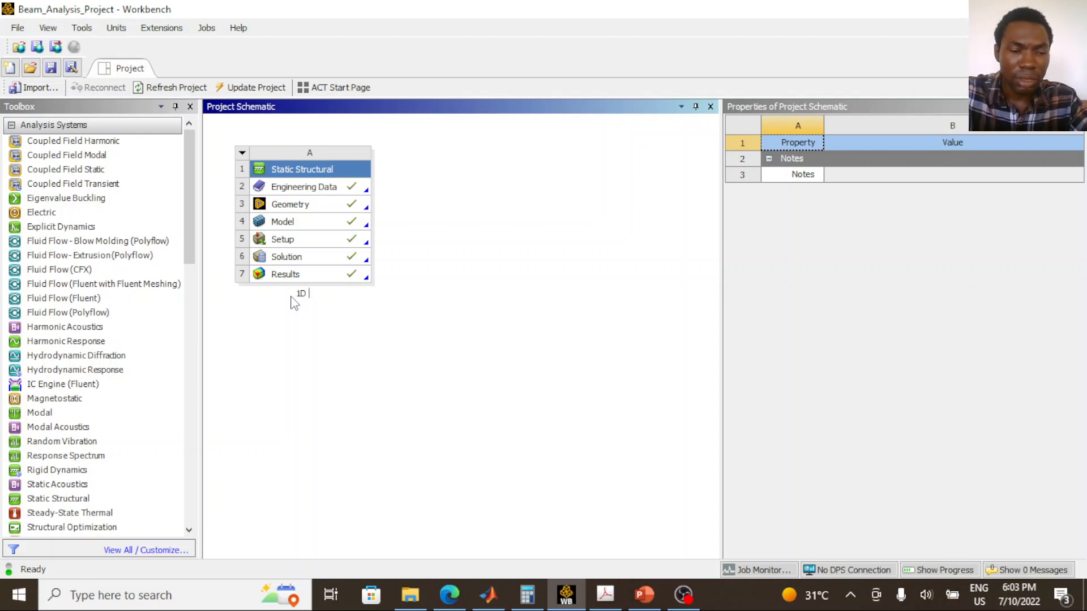
pyautogui.write('Anyla')
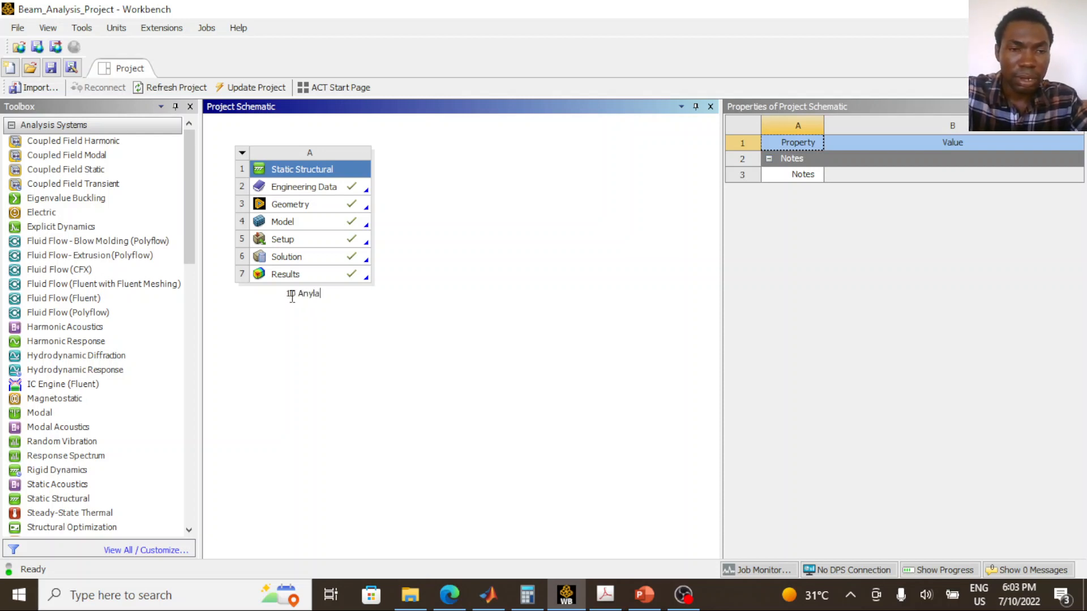
pyautogui.press('BackSpace')
pyautogui.press('BackSpace')
pyautogui.write('nalysis')
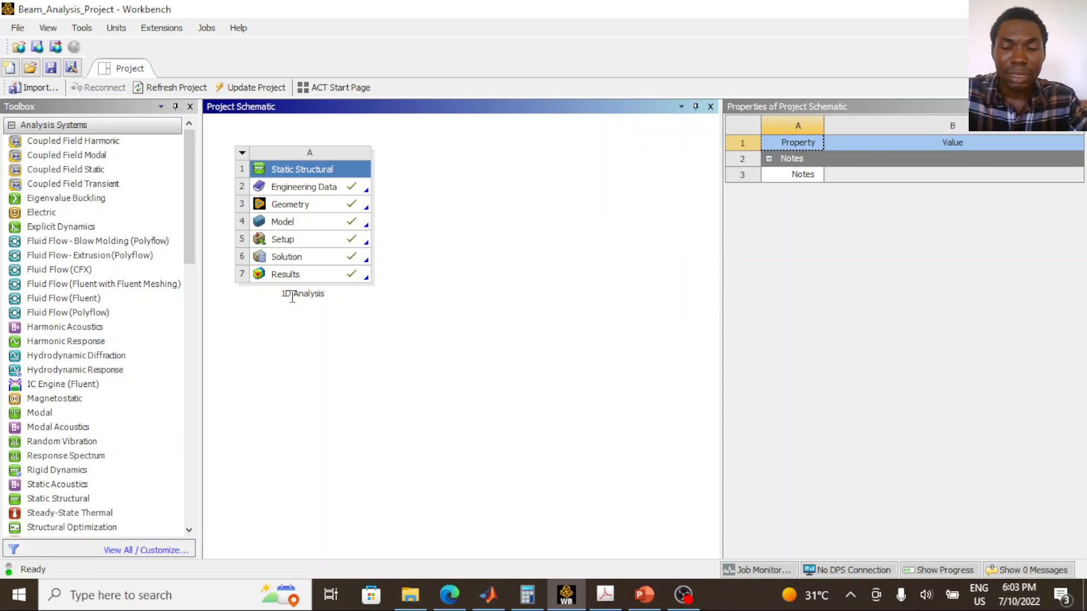
pyautogui.press('Return')
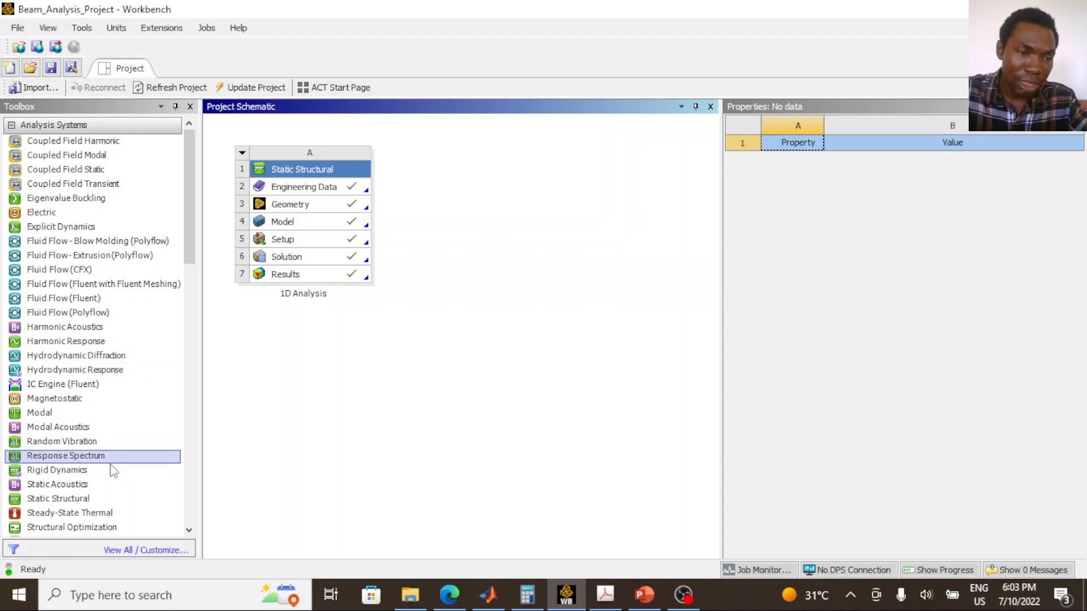
# Add a second, standalone Static Structural system beside the 1D Analysis system and name it "2D Analysis"
pyautogui.moveTo(89, 501); pyautogui.dragTo(467, 196)
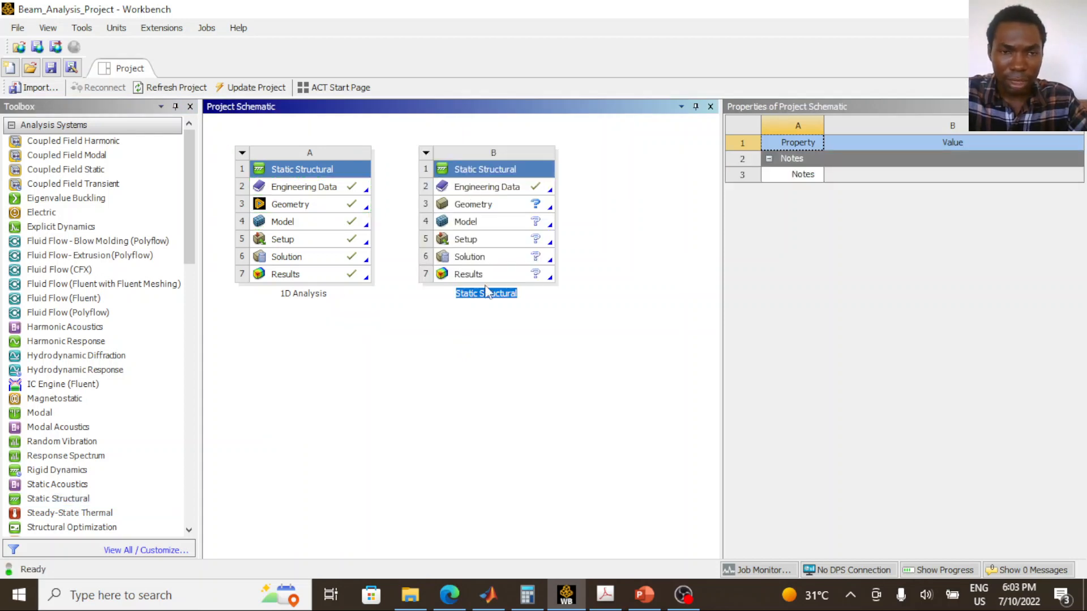
pyautogui.write('2D')
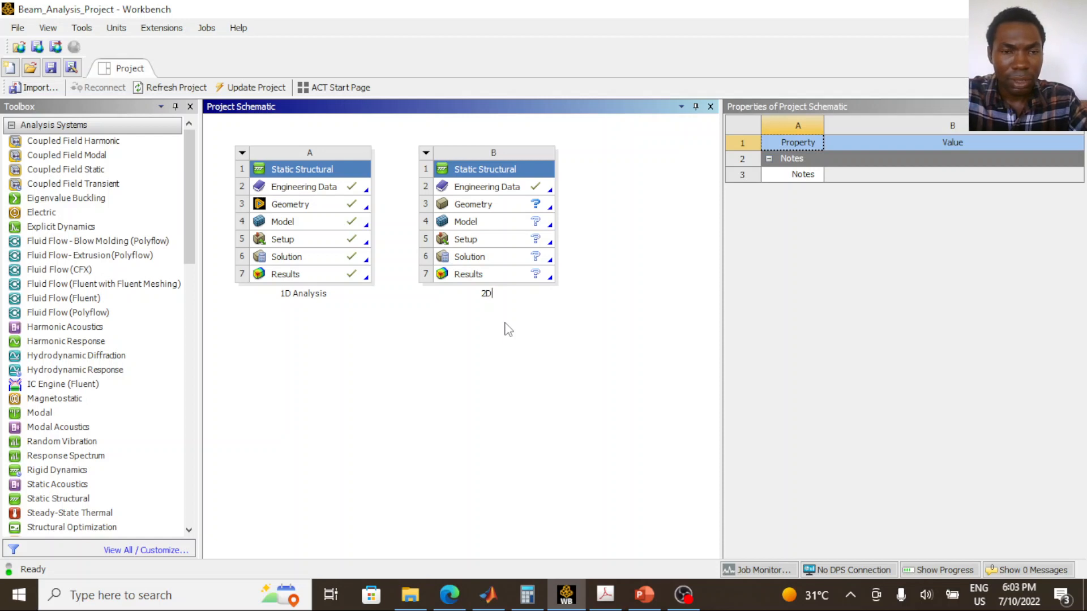
pyautogui.write(' aNA')
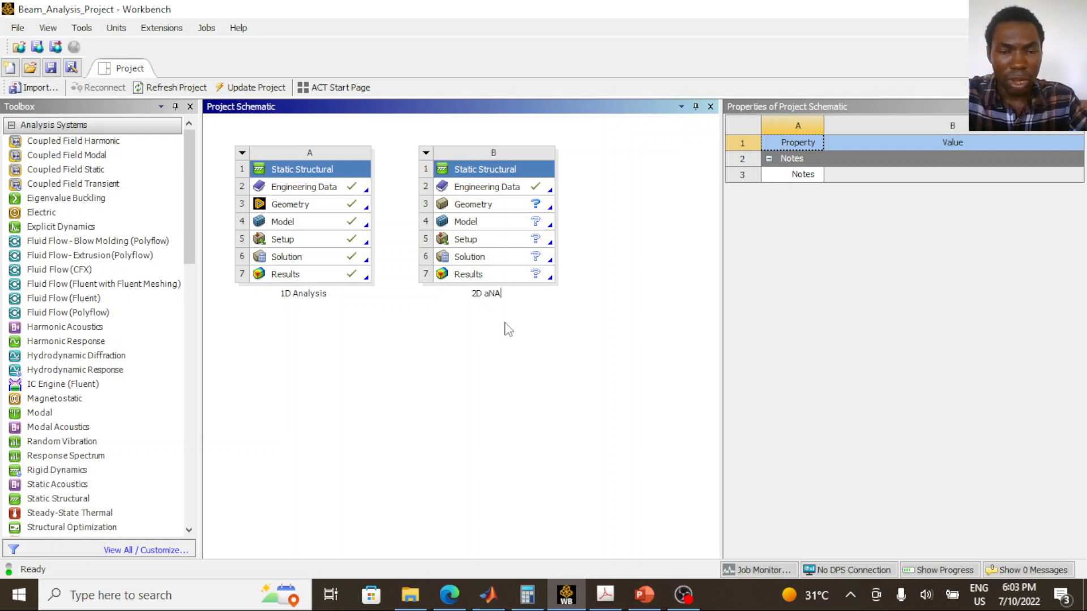
pyautogui.press('BackSpace')
pyautogui.press('BackSpace')
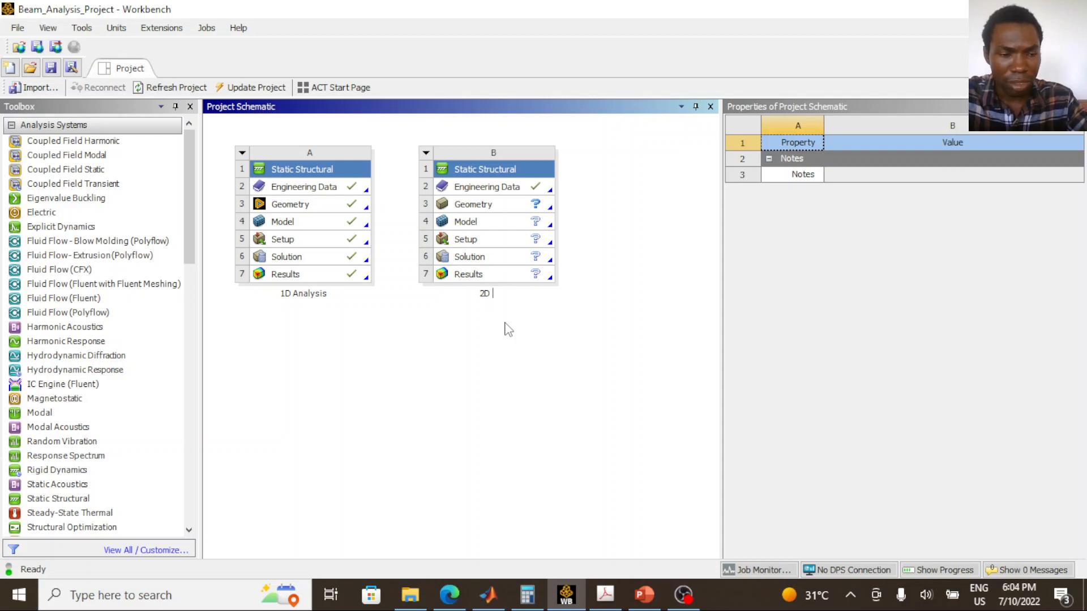
pyautogui.write('An')
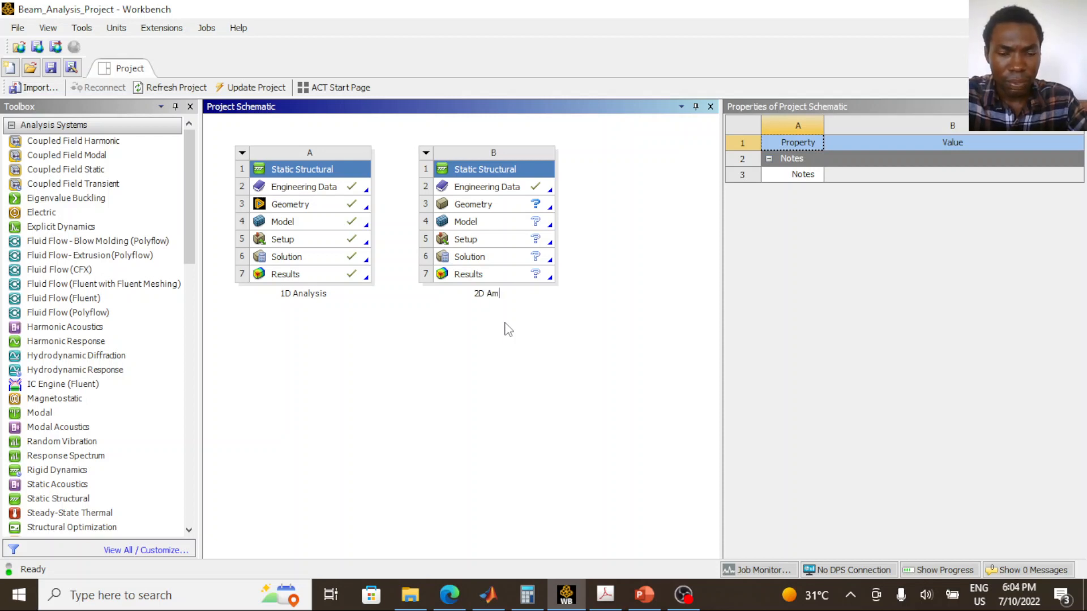
pyautogui.write('alysis')
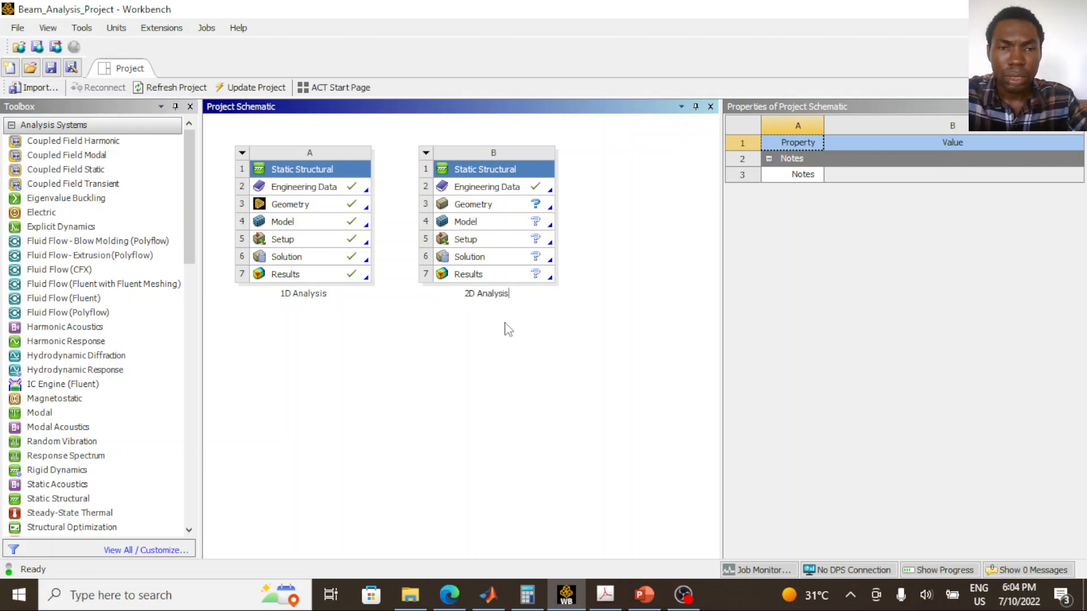
pyautogui.press('Return')
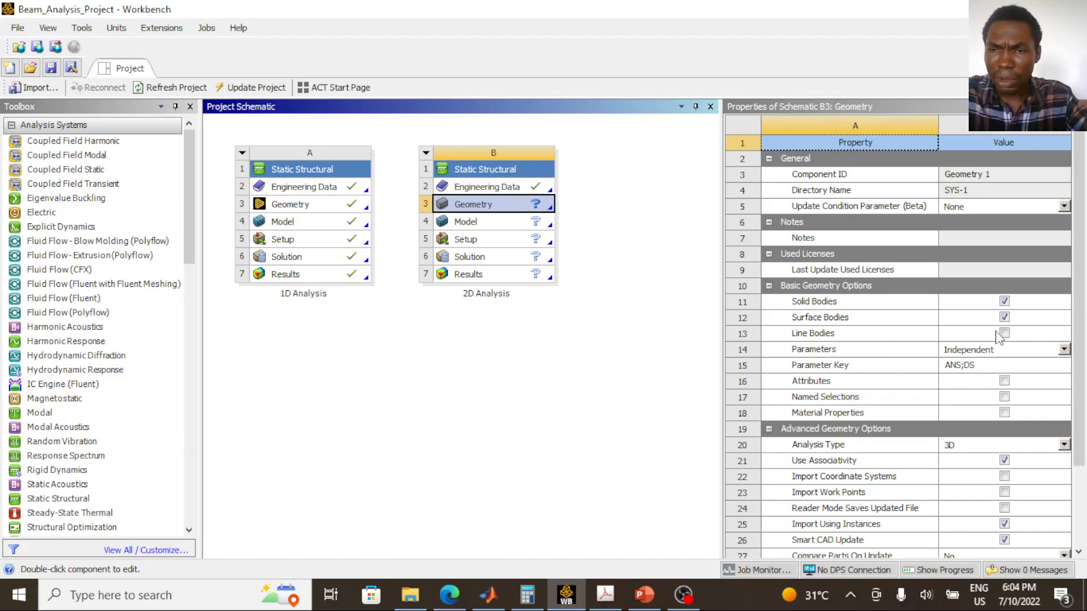
# Set the analysis type of the 2D Analysis system's geometry to 2D
pyautogui.scroll(-2, 999, 337)
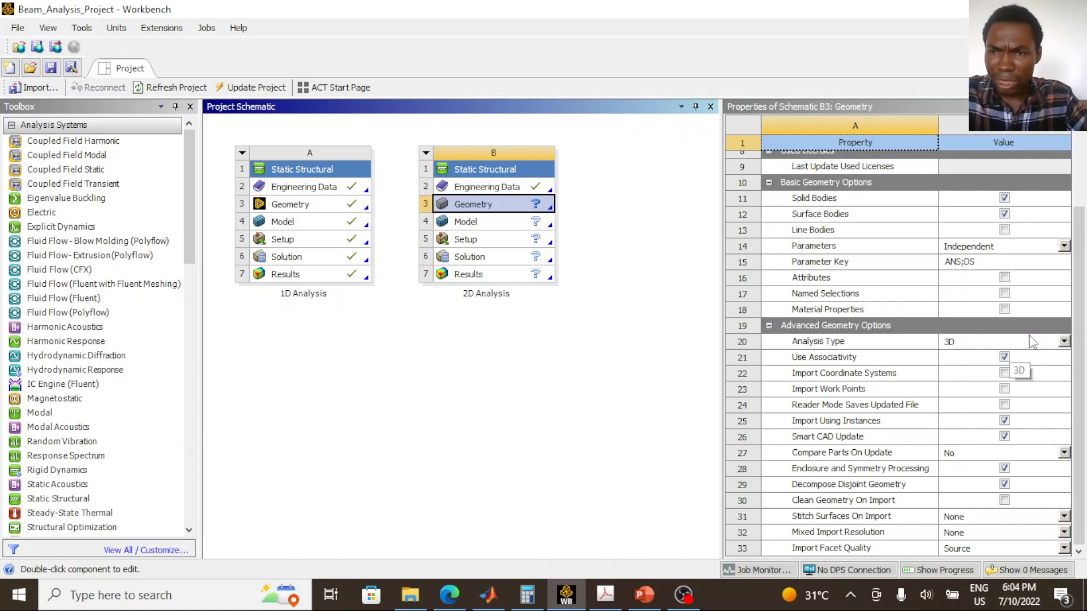
pyautogui.click(1064, 341)
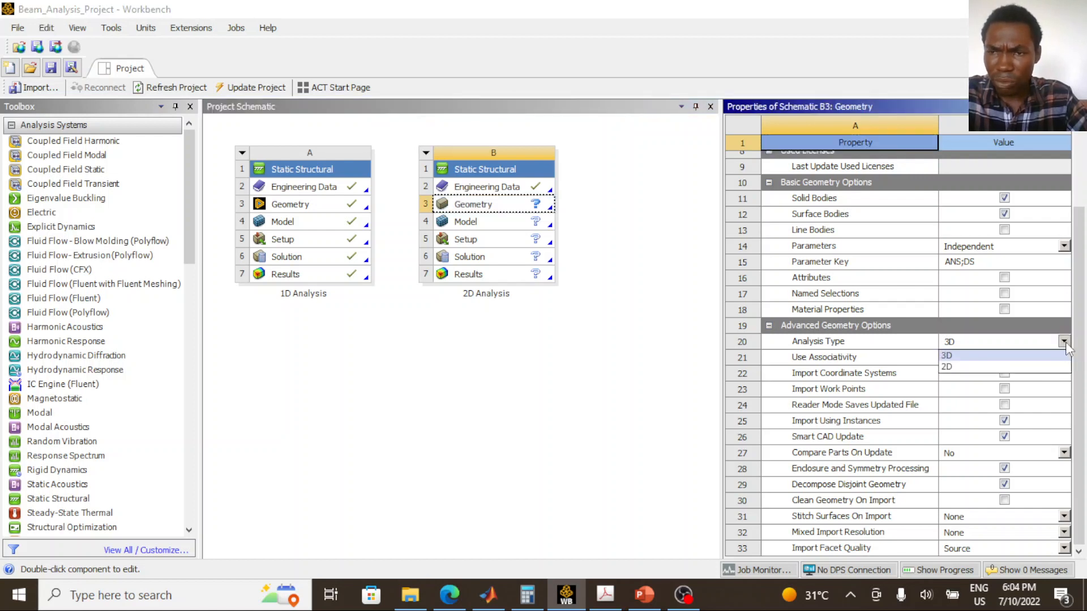
pyautogui.click(1041, 370)
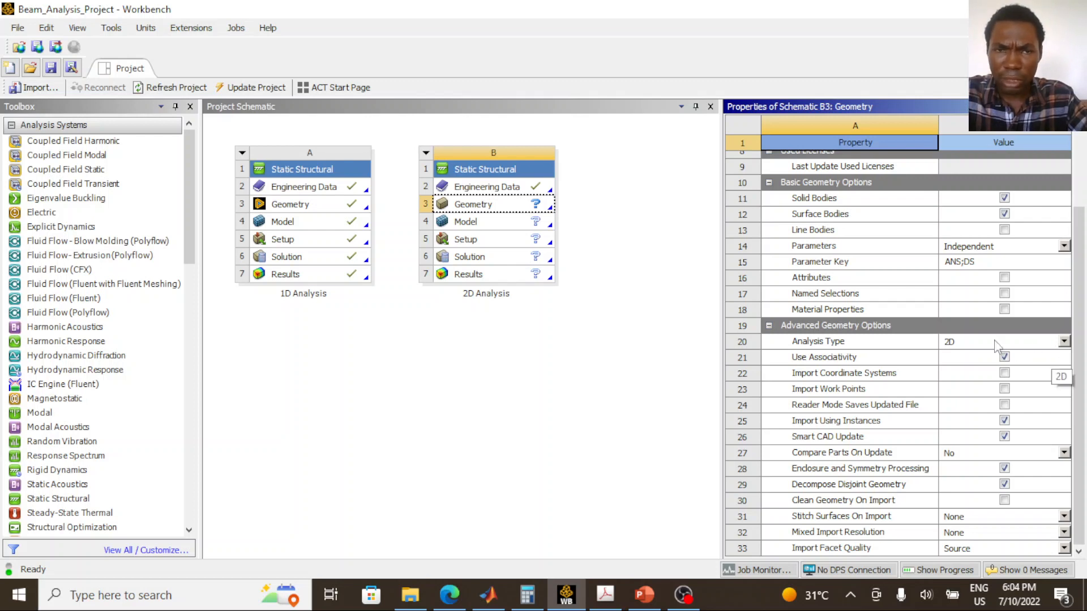
# Add a new material named "Steel" with an Isotropic Elasticity property to the 2D Analysis system's engineering data
pyautogui.click(496, 193)
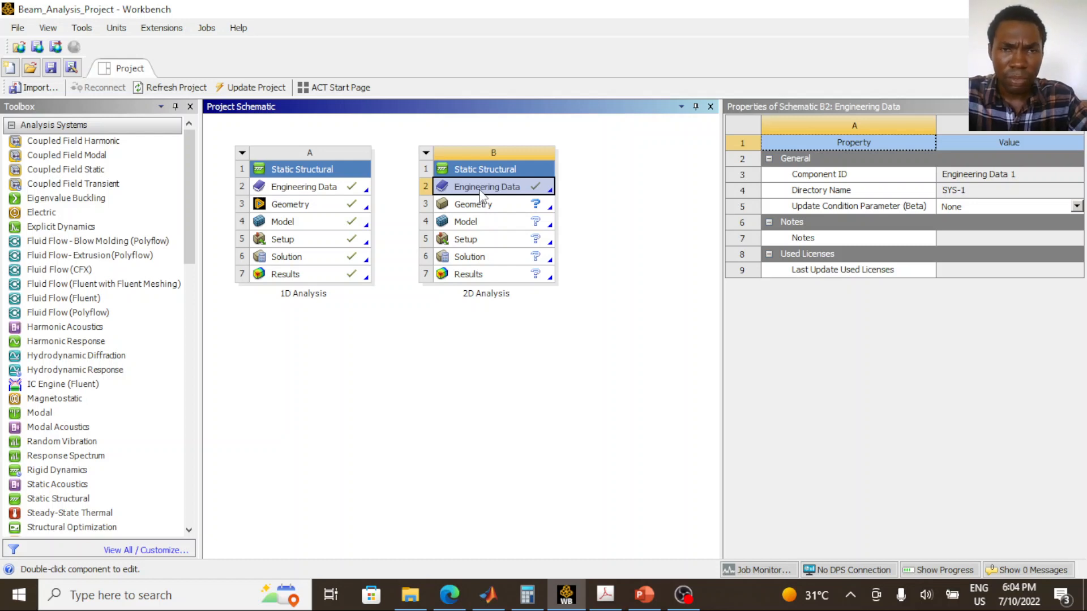
pyautogui.doubleClick(480, 190)
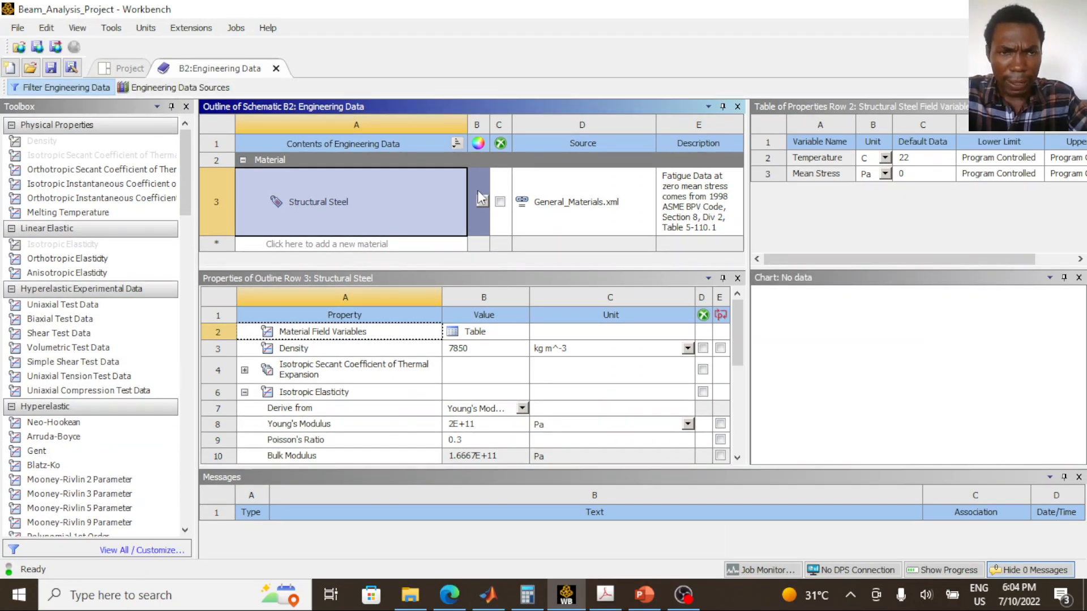
pyautogui.click(390, 244)
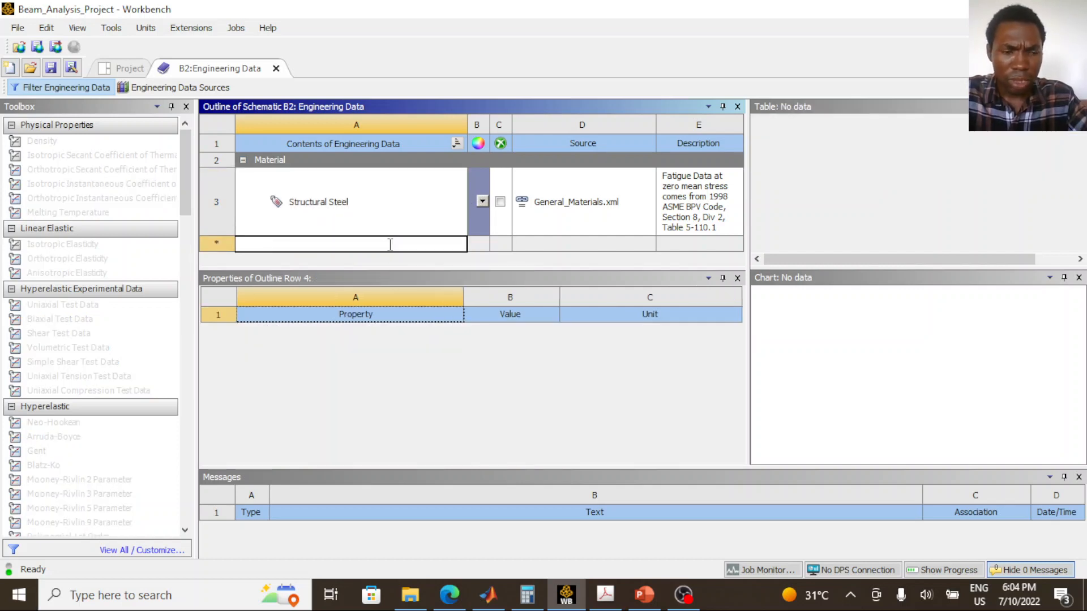
pyautogui.write('Steel')
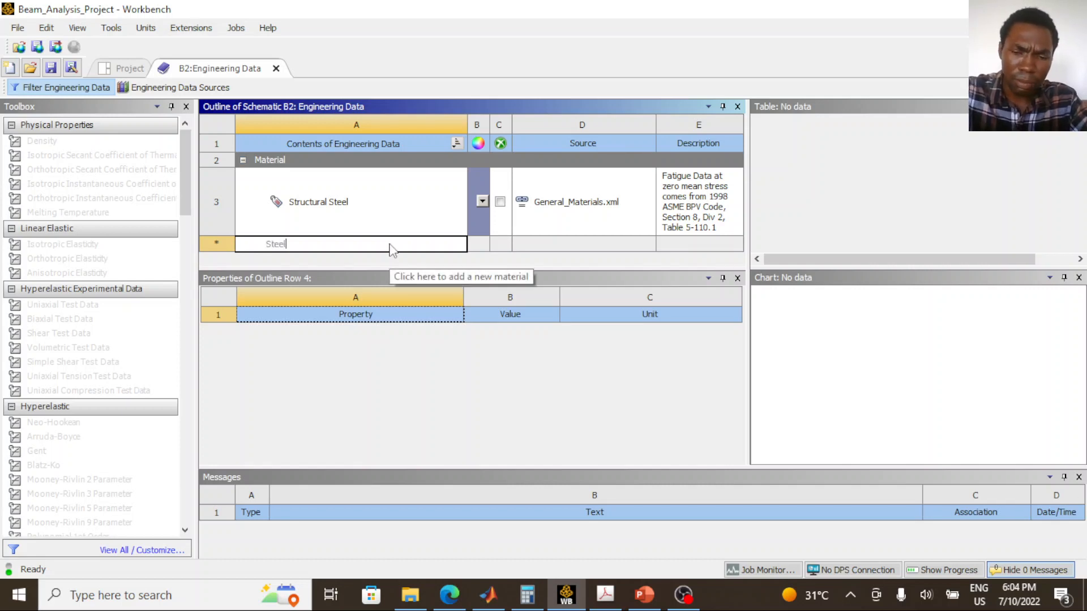
pyautogui.press('Return')
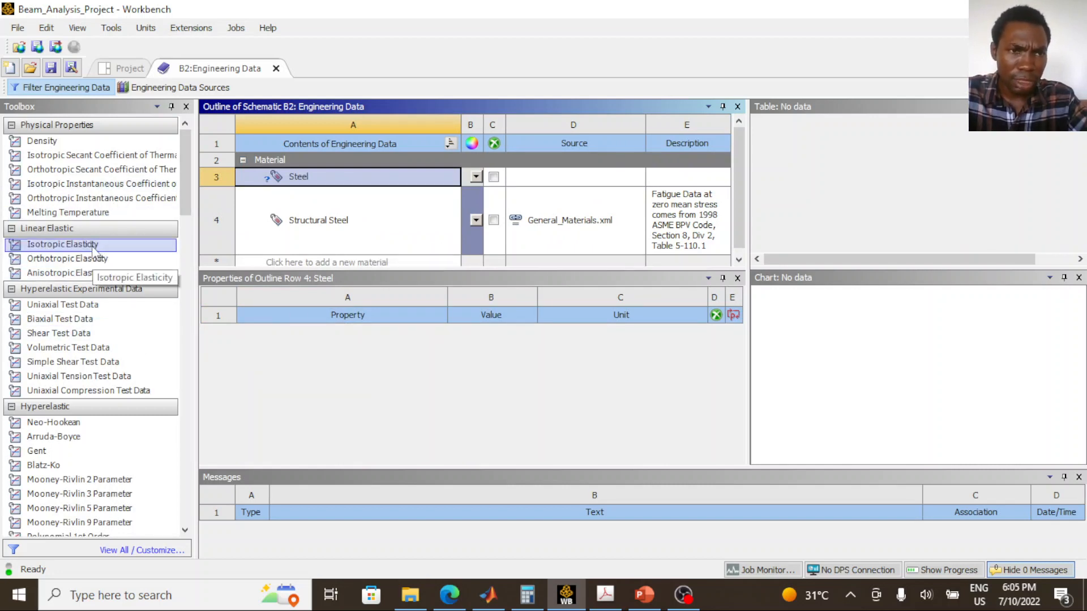
pyautogui.moveTo(95, 251); pyautogui.dragTo(311, 176)
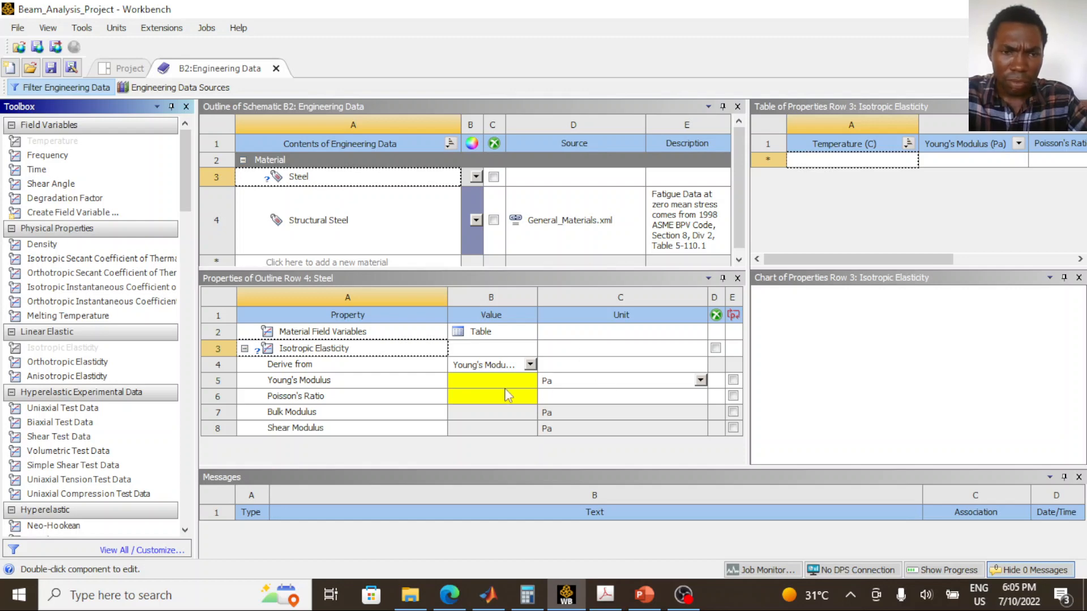
# Look up the elastic modulus on the PowerPoint slide and set Steel's Young's modulus to 205 GPa in Workbench
pyautogui.click(642, 597)
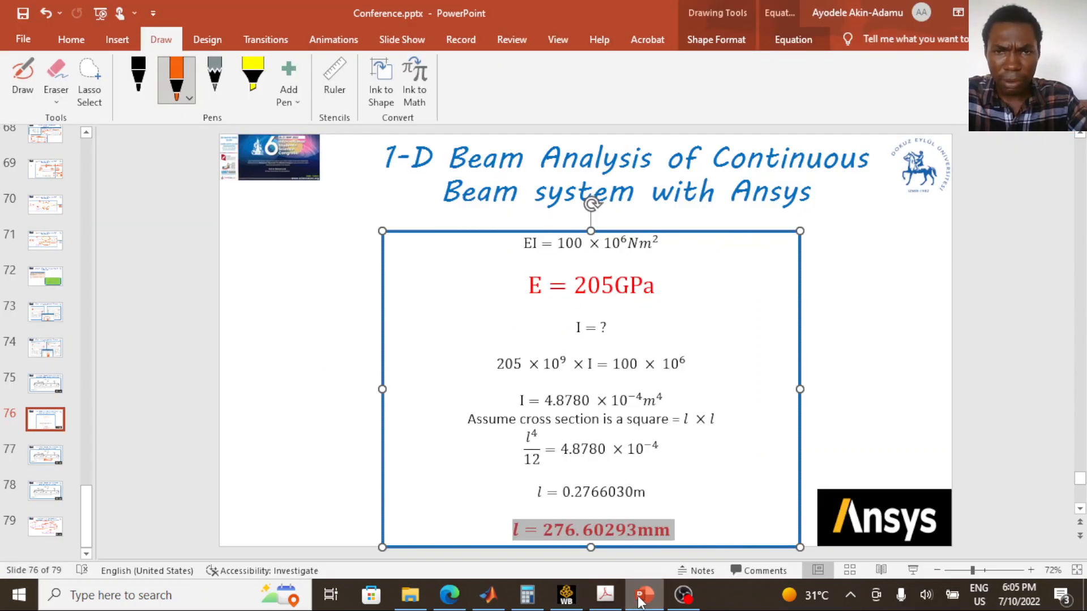
pyautogui.moveTo(576, 286); pyautogui.dragTo(655, 293)
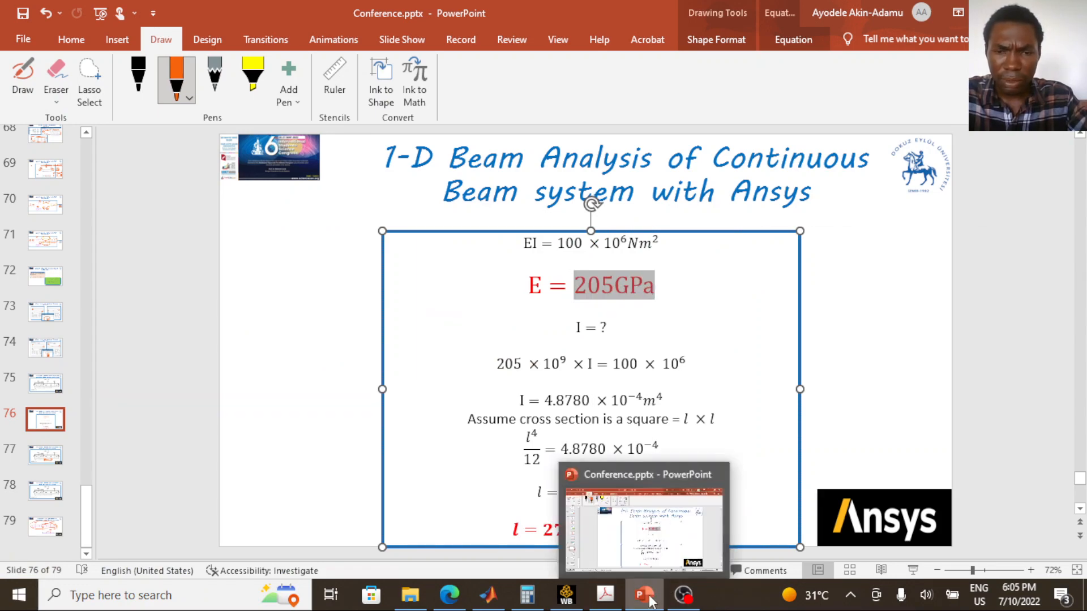
pyautogui.click(565, 601)
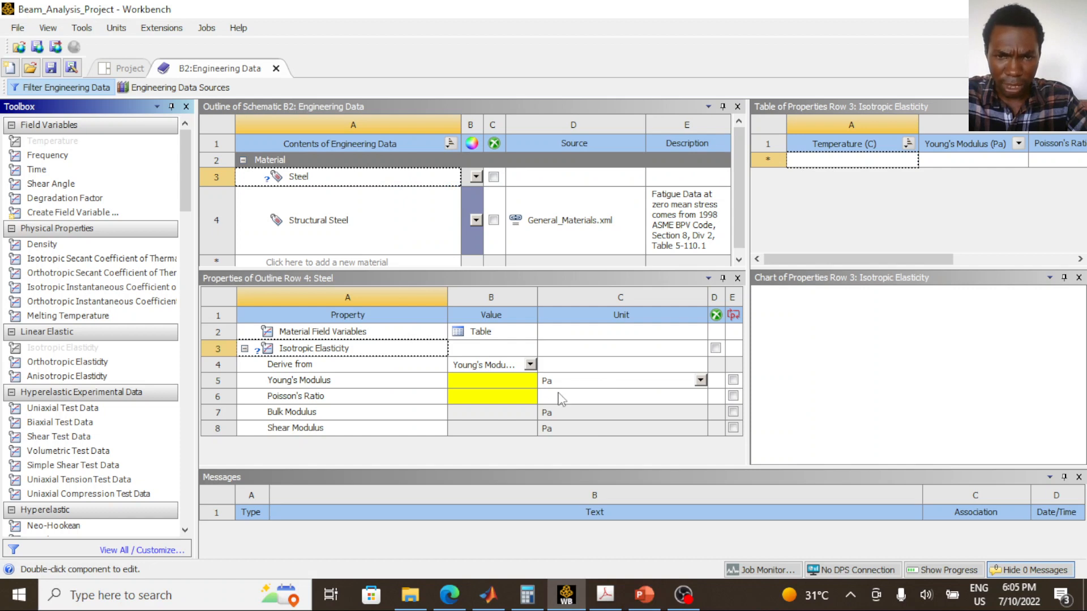
pyautogui.click(601, 384)
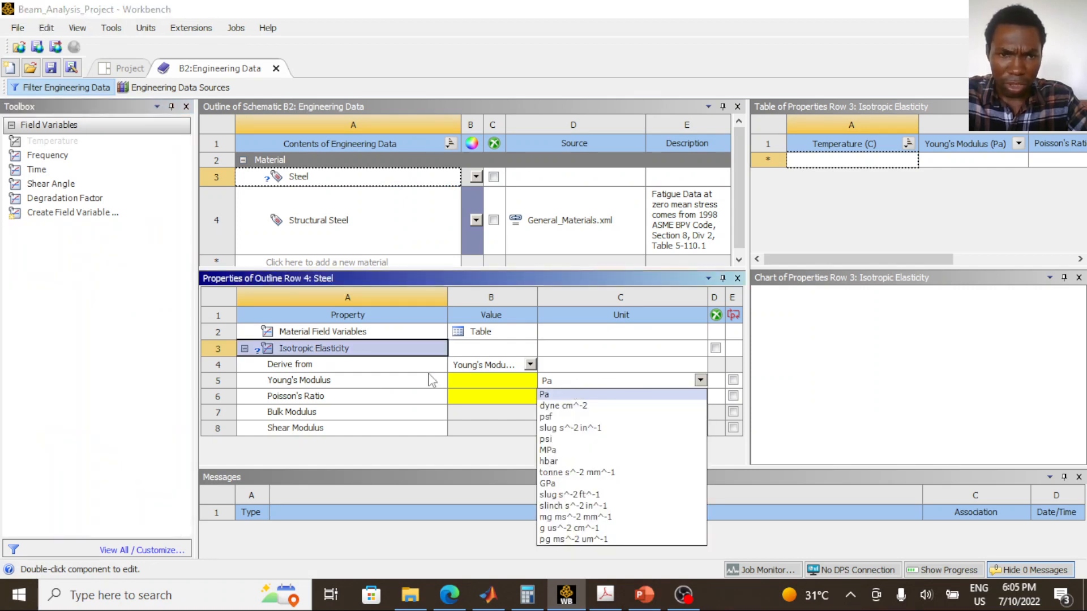
pyautogui.click(594, 484)
pyautogui.click(463, 381)
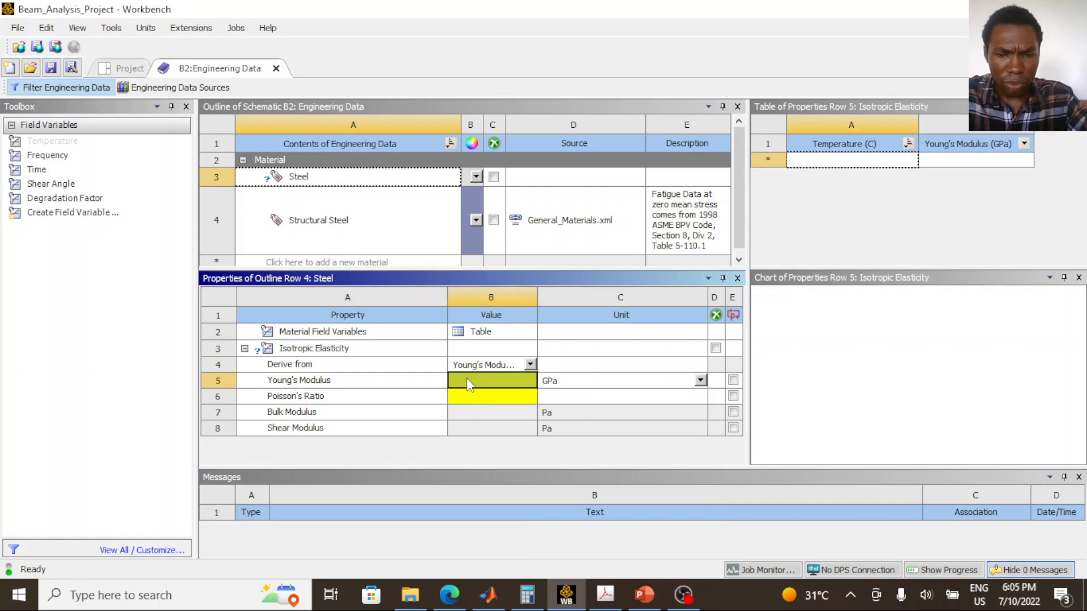
pyautogui.write('205')
pyautogui.press('Return')
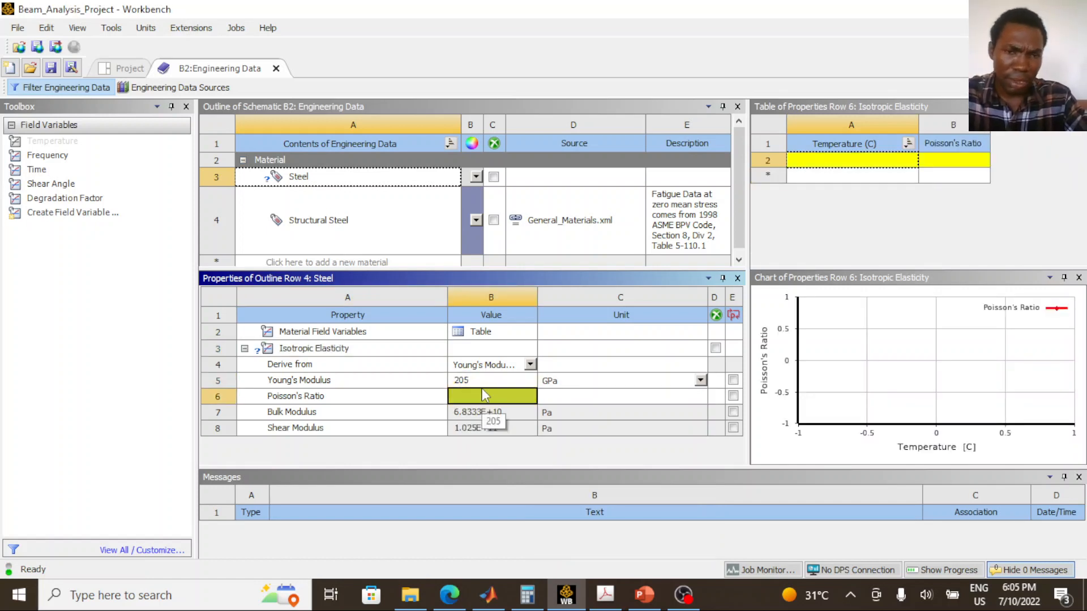
# Set Steel's Poisson's ratio to 0.3 and close the engineering data to return to the project schematic
pyautogui.write('0')
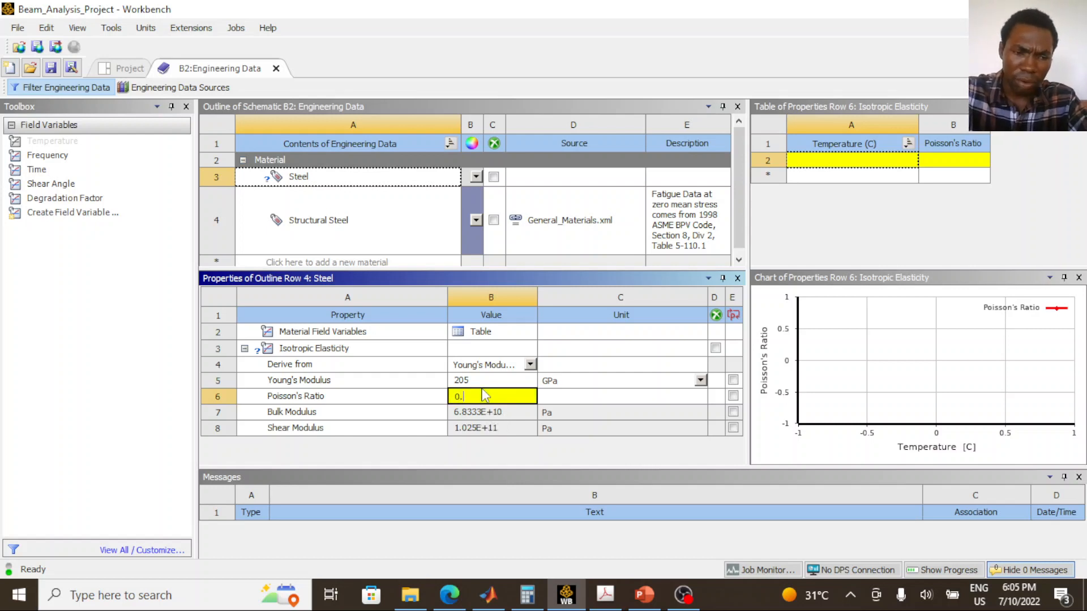
pyautogui.write('.3')
pyautogui.press('Return')
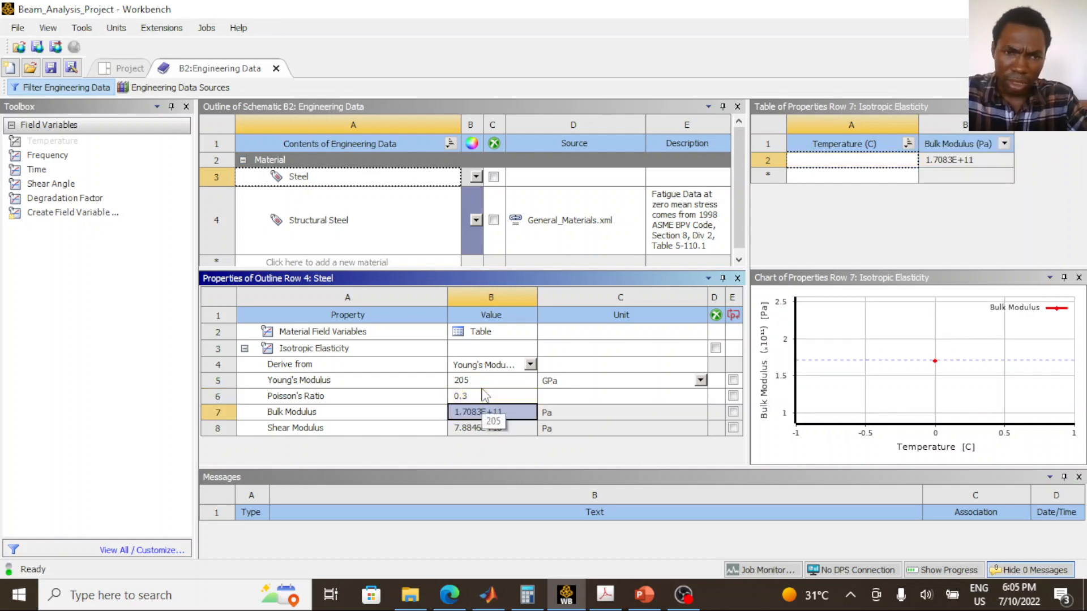
pyautogui.click(462, 397)
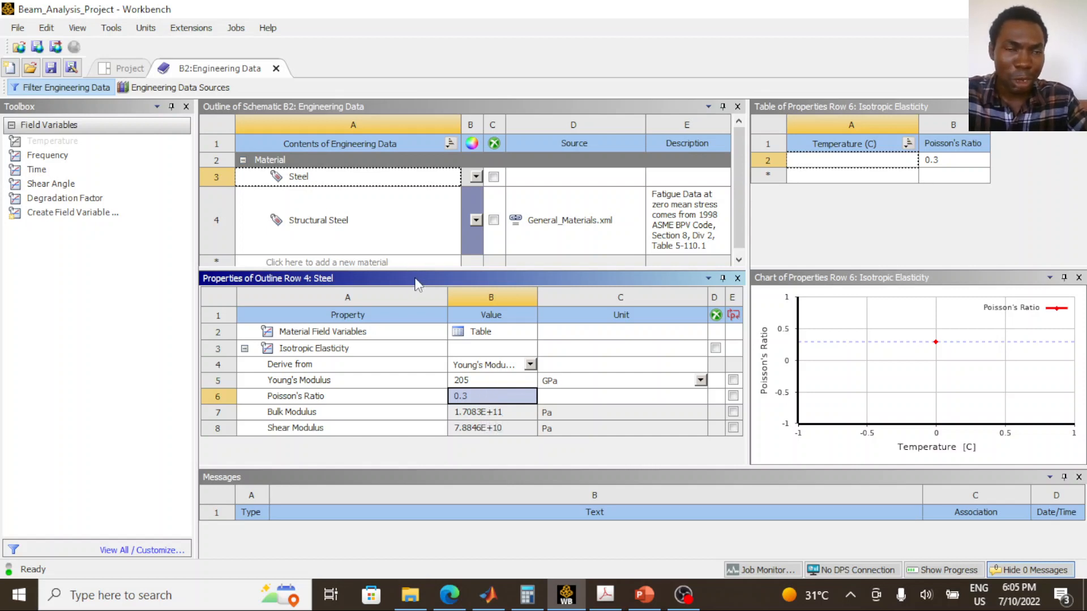
pyautogui.click(320, 177)
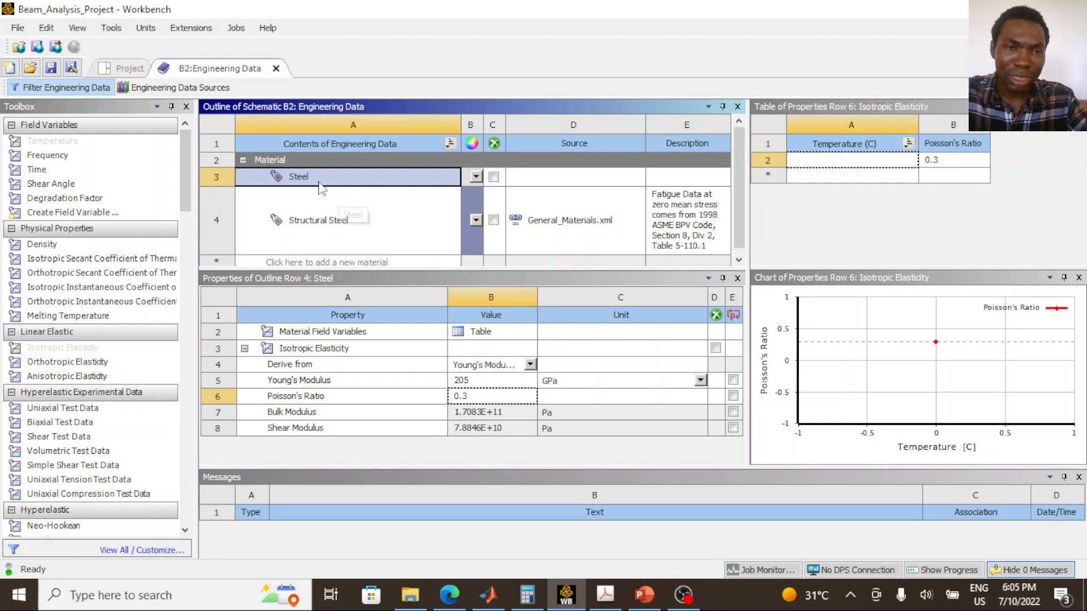
pyautogui.click(276, 68)
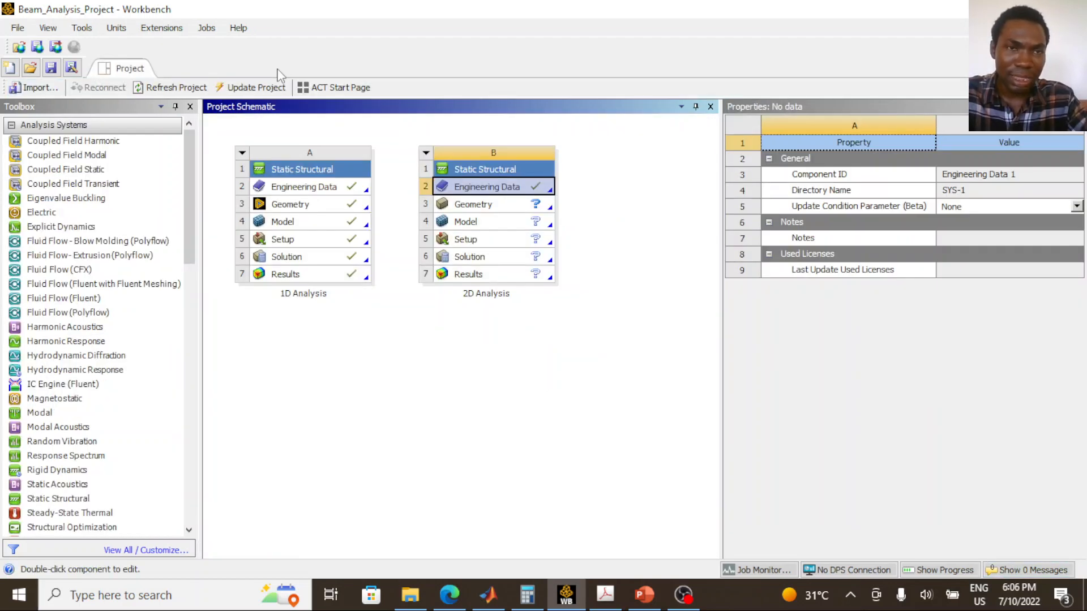
# Open the 2D Analysis system's geometry for editing in SpaceClaim
pyautogui.click(490, 209)
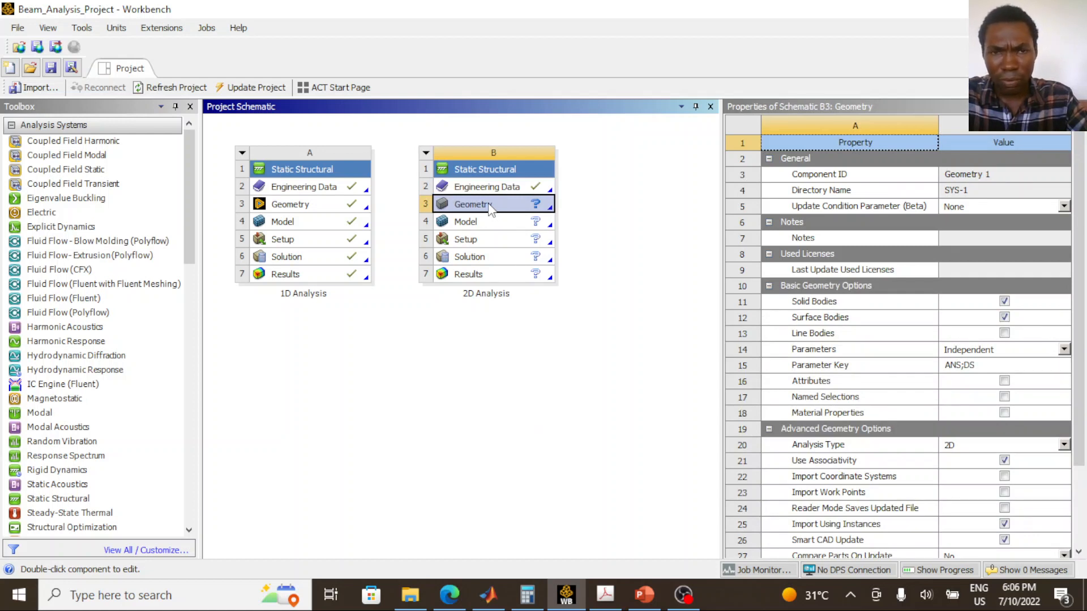
pyautogui.doubleClick(490, 208)
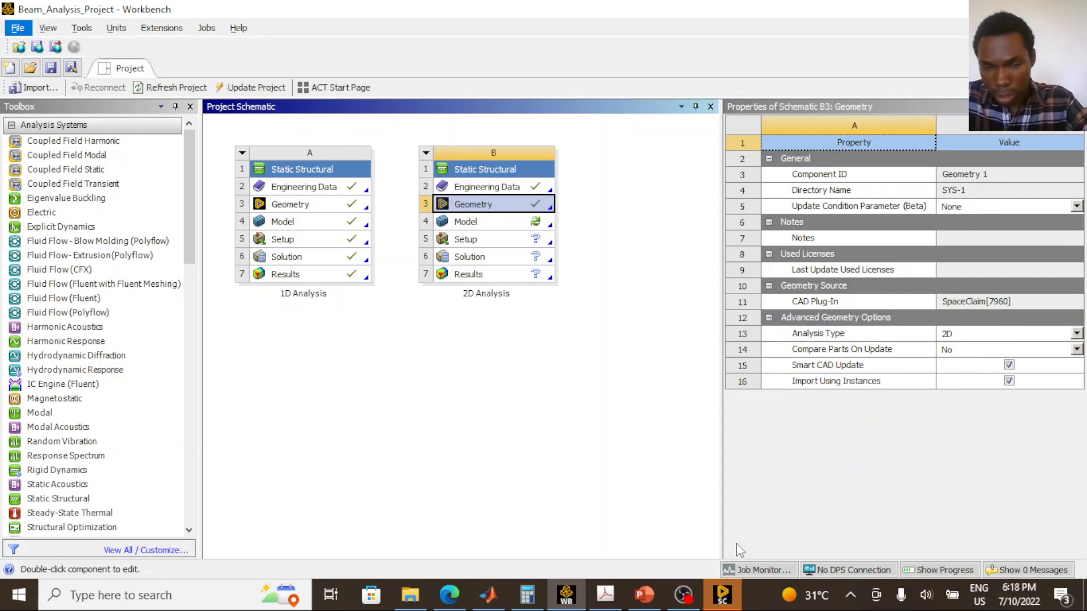
pyautogui.click(727, 605)
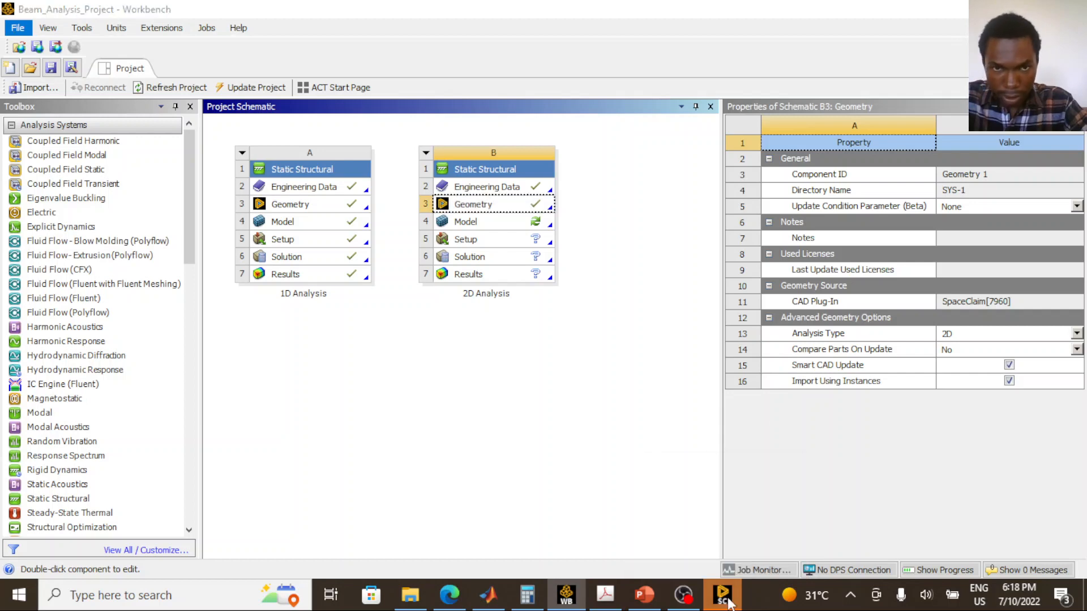
pyautogui.click(727, 597)
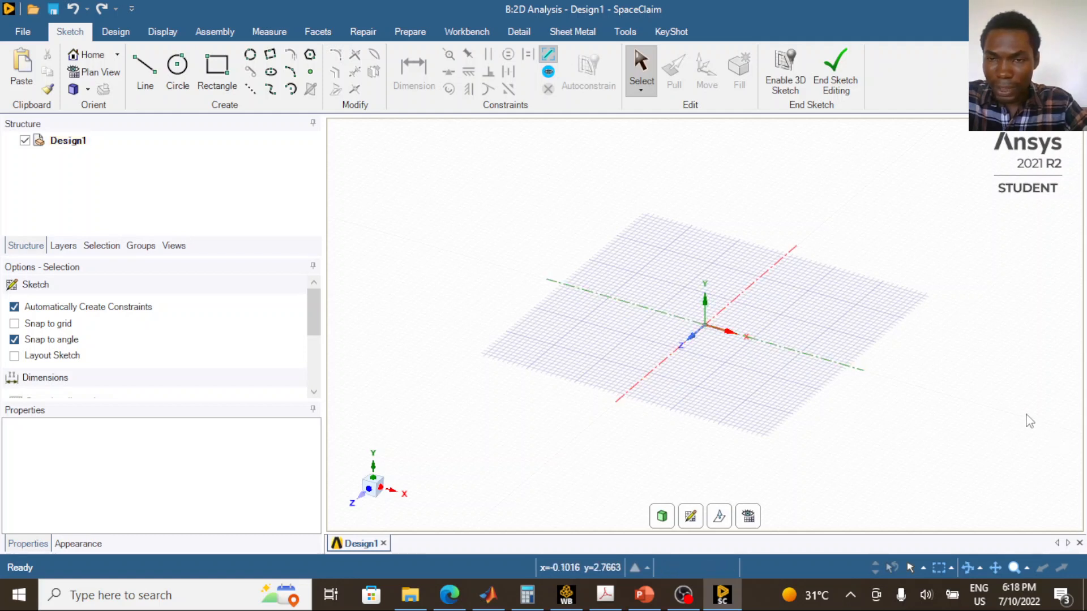
# Place the sketch on the XY plane and show it in plan view
pyautogui.click(689, 516)
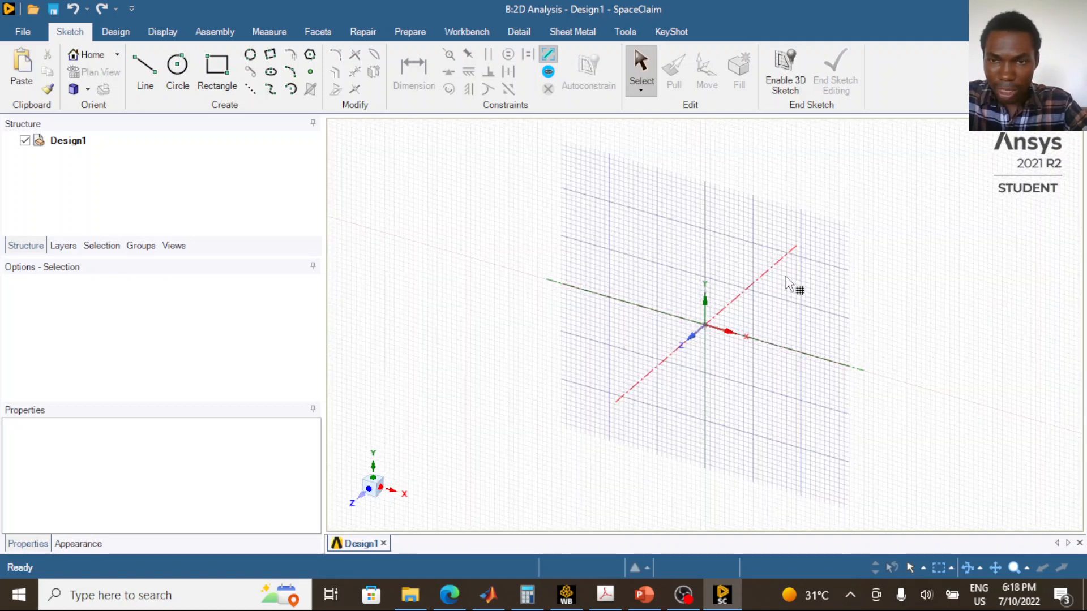
pyautogui.click(846, 272)
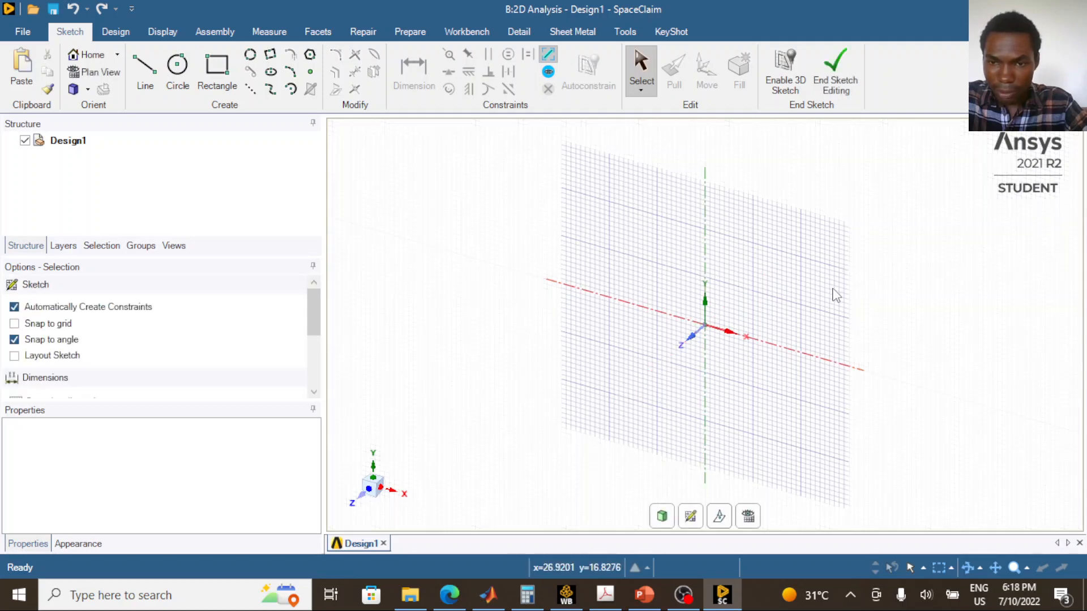
pyautogui.click(748, 517)
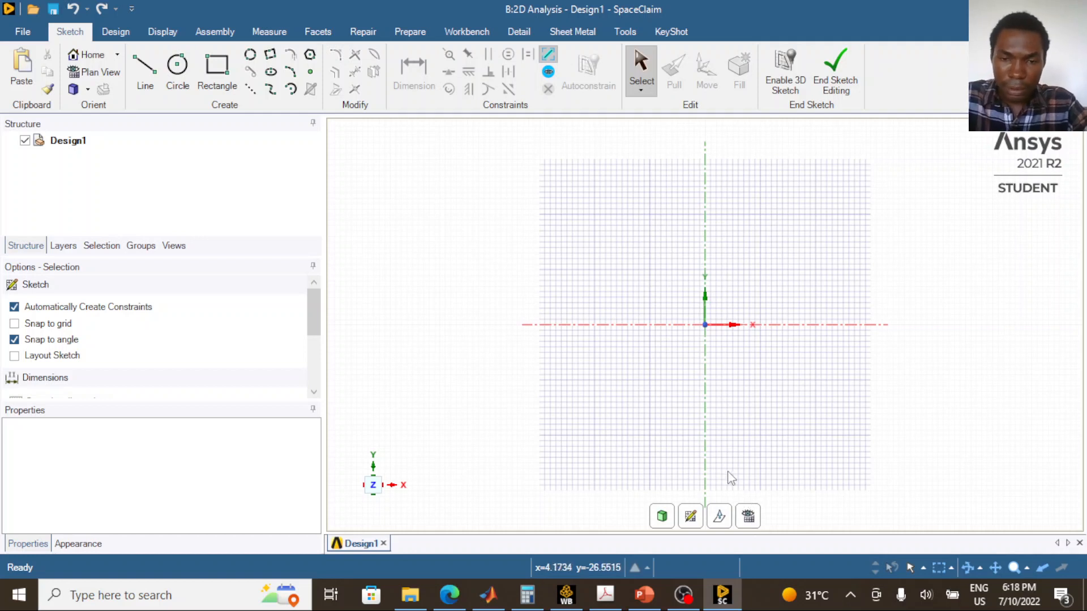
# Switch to PowerPoint and review the spans and loads on the 2-D beam analysis slide
pyautogui.click(645, 594)
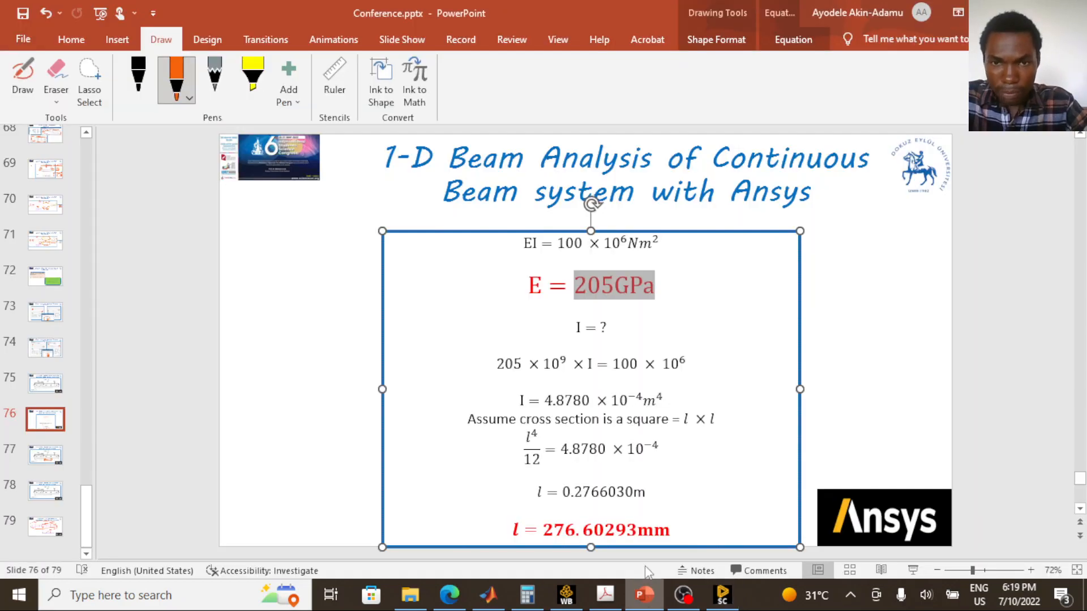
pyautogui.click(48, 456)
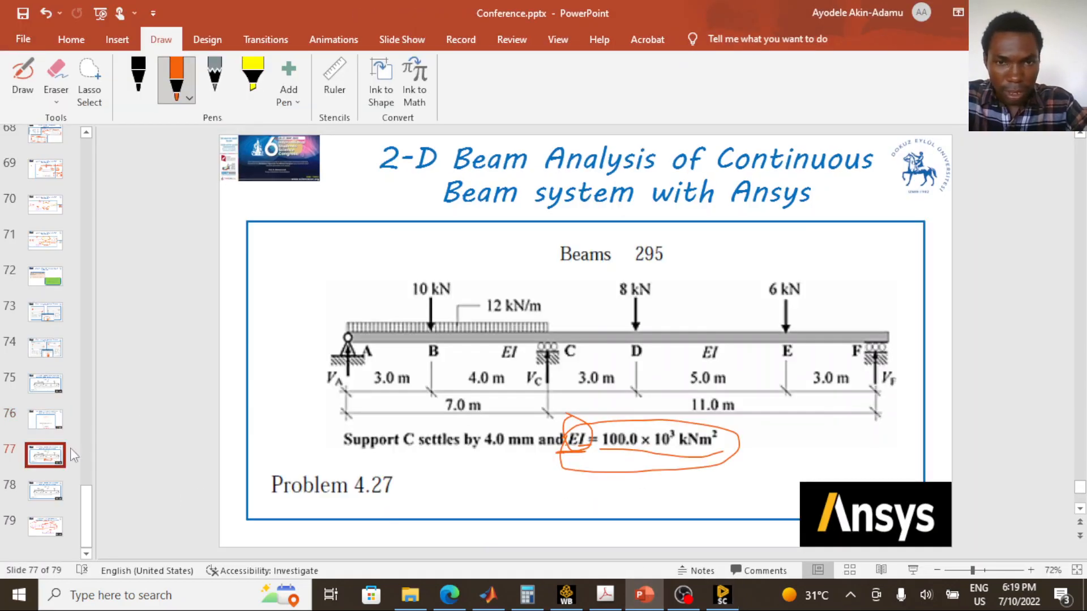
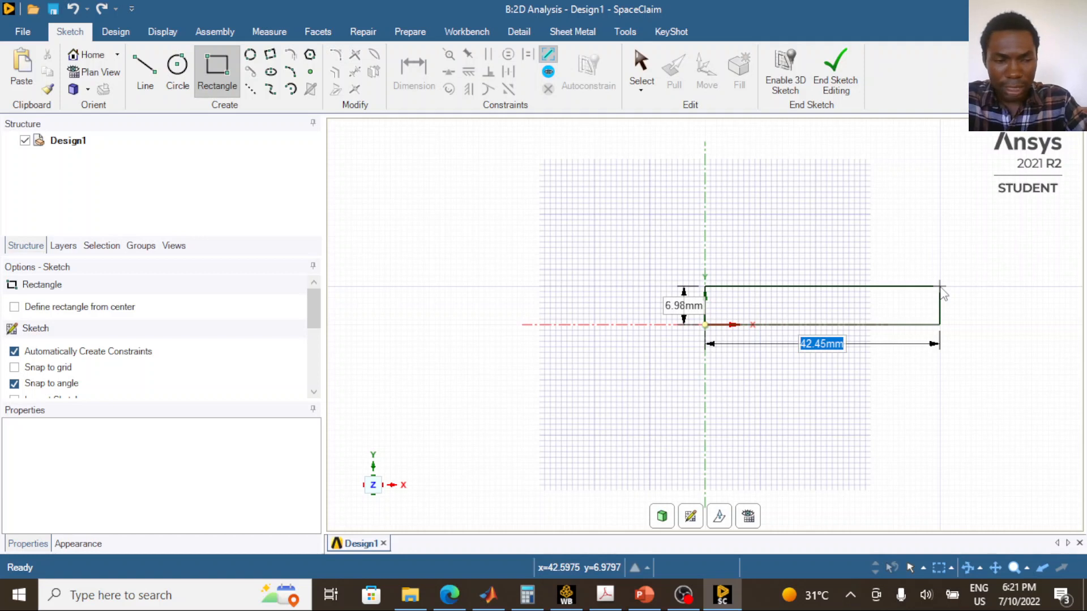
pyautogui.write('18')
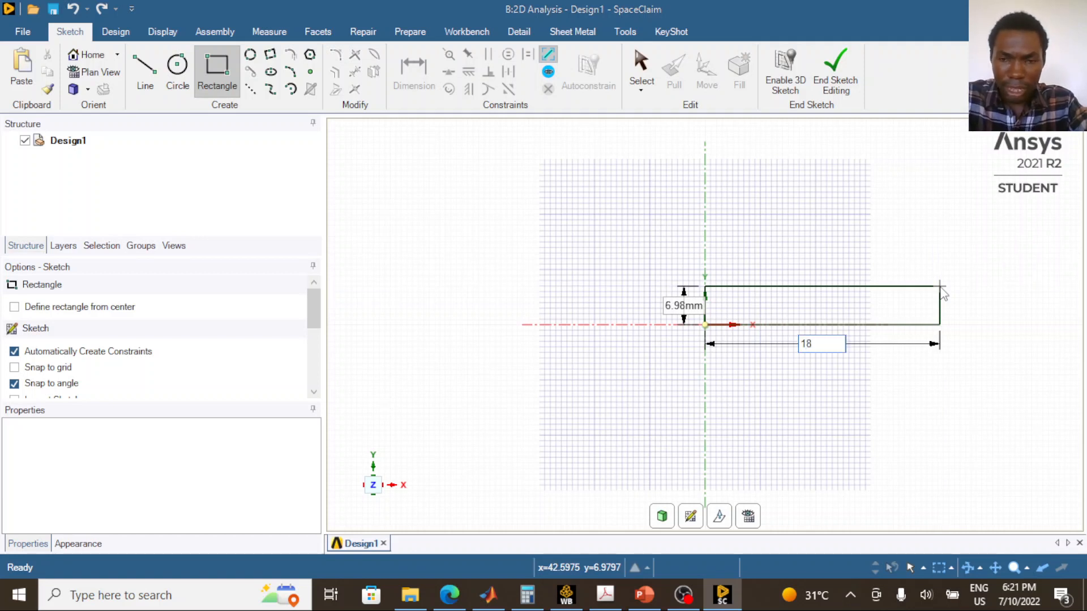
pyautogui.press('Escape')
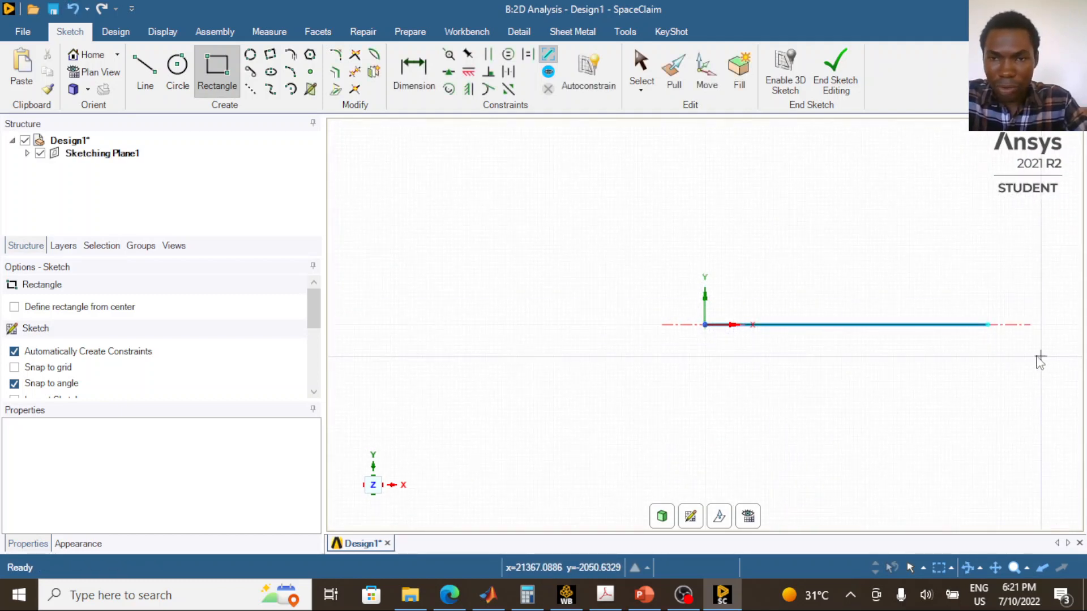
pyautogui.hotkey('ctrl', 'z')
# Start a rectangle from the sketch origin and set its length to 18000 mm
pyautogui.scroll(-1, 781, 325)
pyautogui.scroll(2, 774, 324)
pyautogui.scroll(2, 776, 327)
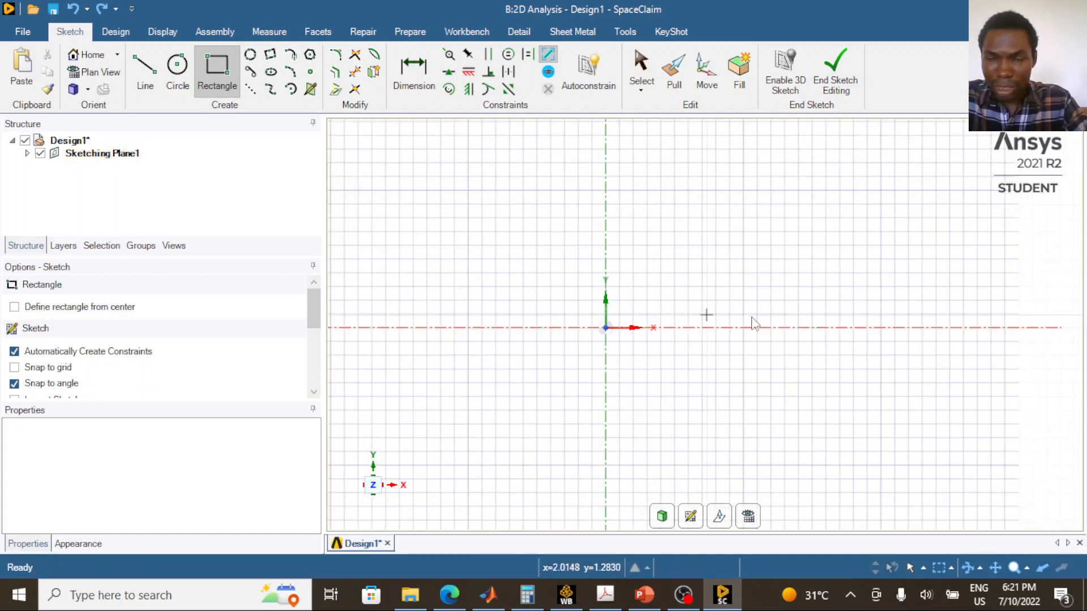
pyautogui.click(606, 329)
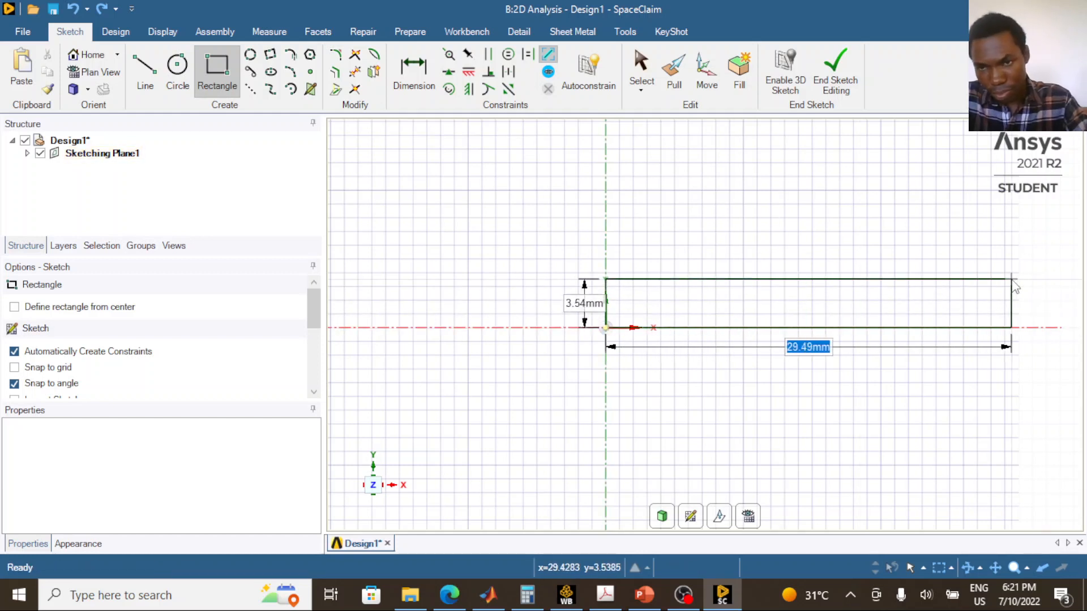
pyautogui.write('18000')
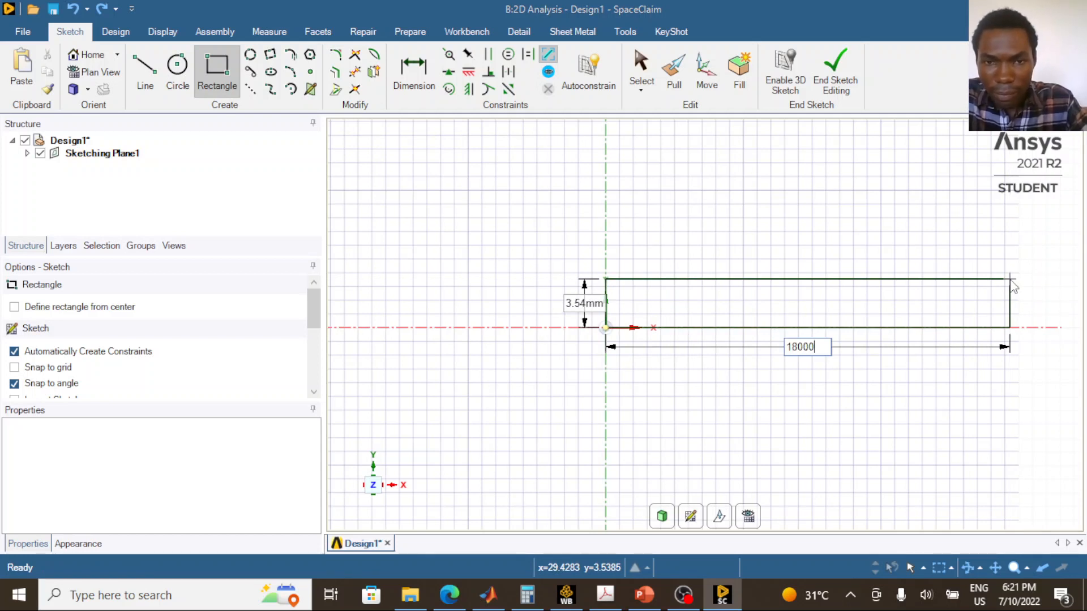
pyautogui.press('Return')
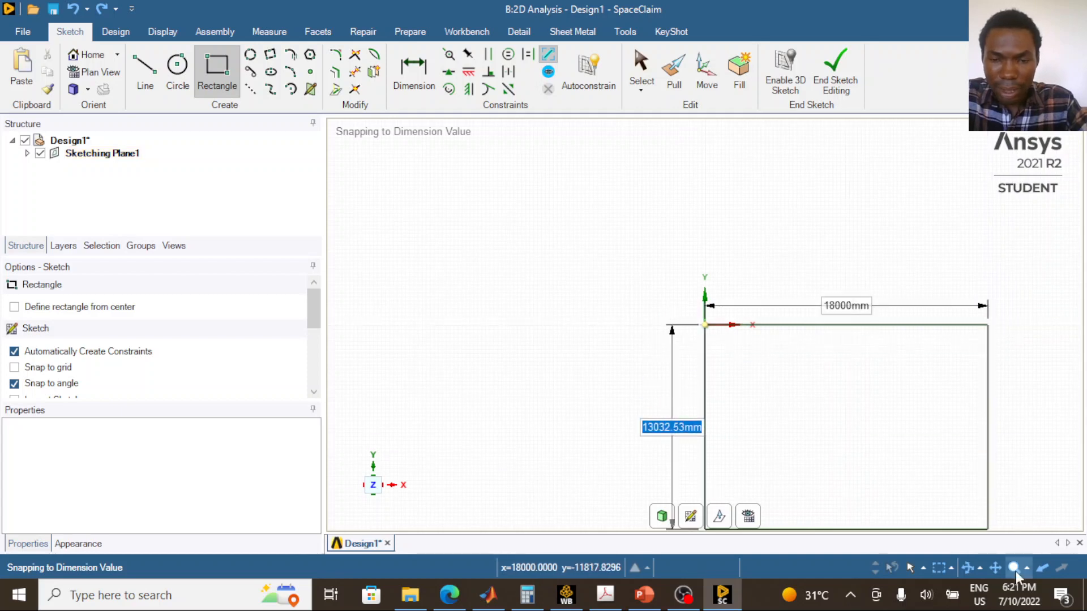
# Switch to PowerPoint and copy the cross-section side length 276.60293 from the 1-D beam analysis slide
pyautogui.click(639, 597)
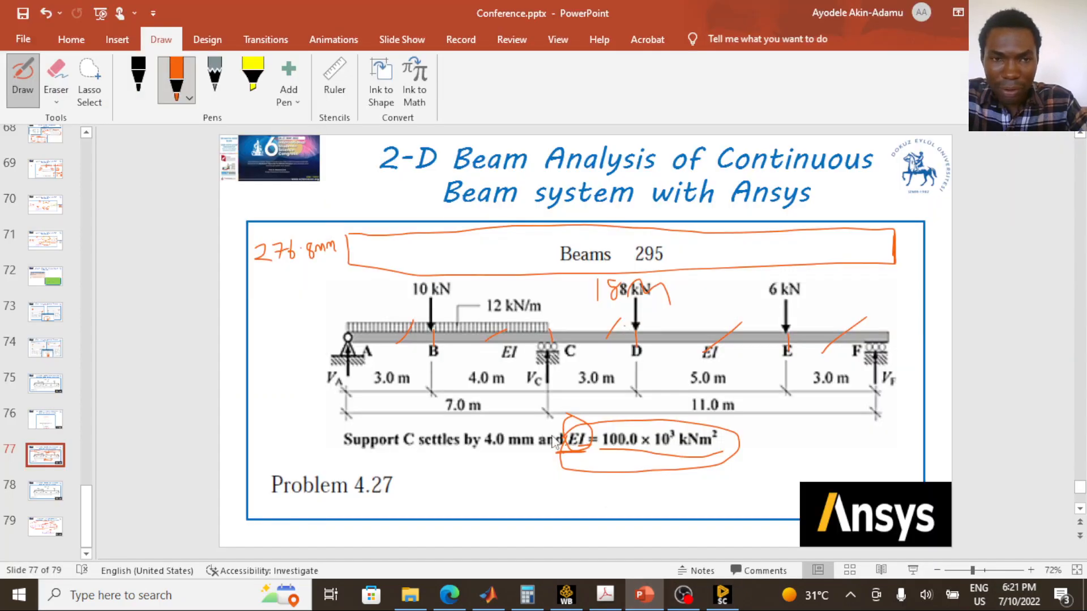
pyautogui.click(52, 425)
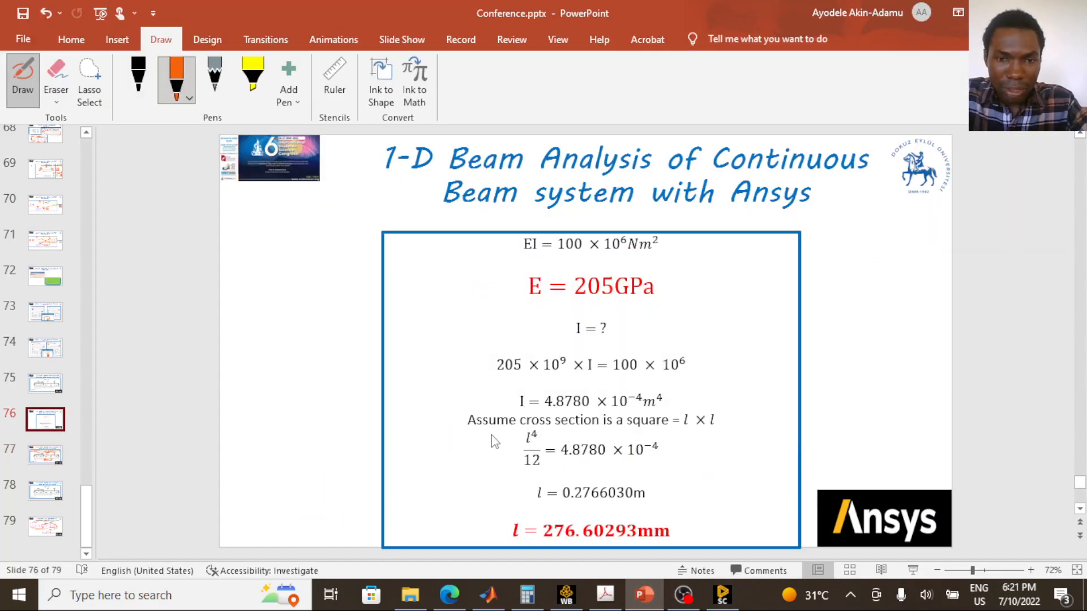
pyautogui.press('Escape')
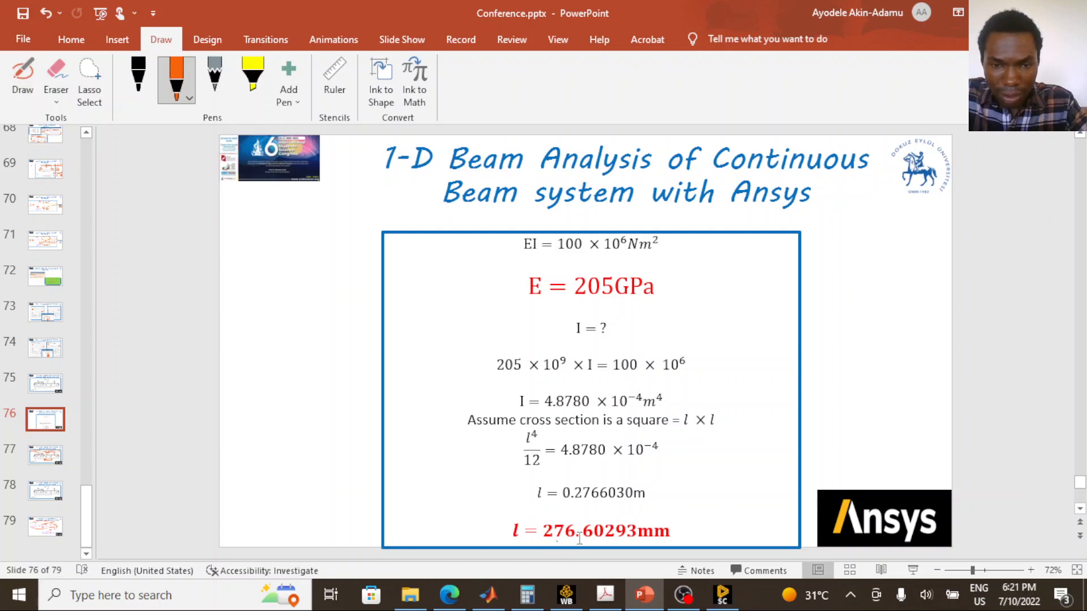
pyautogui.doubleClick(558, 537)
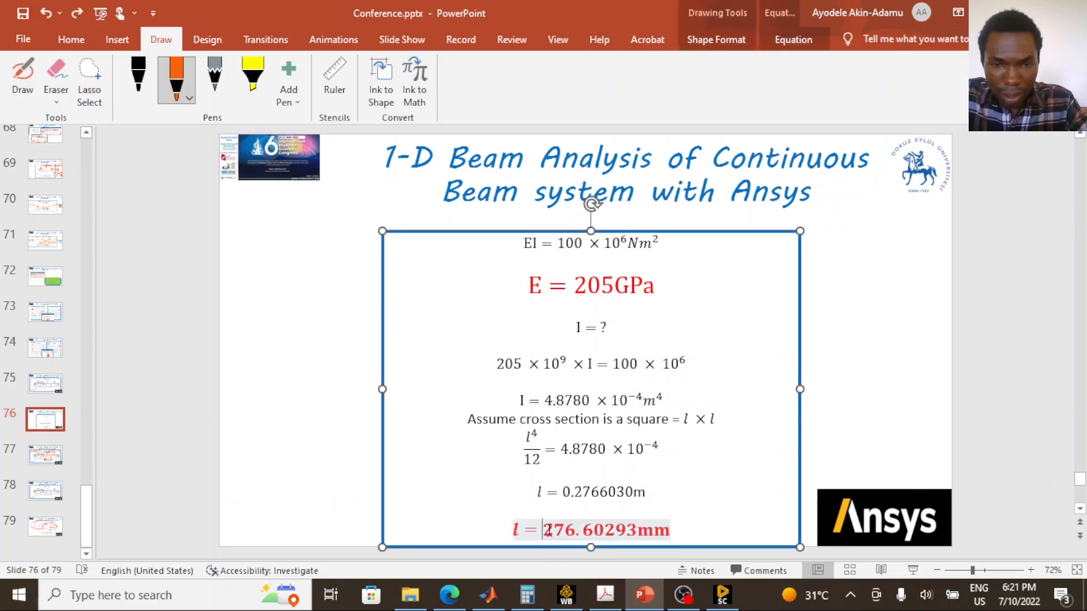
pyautogui.moveTo(631, 530)
pyautogui.mouseDown()
pyautogui.moveTo(613, 532)
pyautogui.moveTo(636, 534)
pyautogui.mouseUp()
pyautogui.rightClick(606, 535)
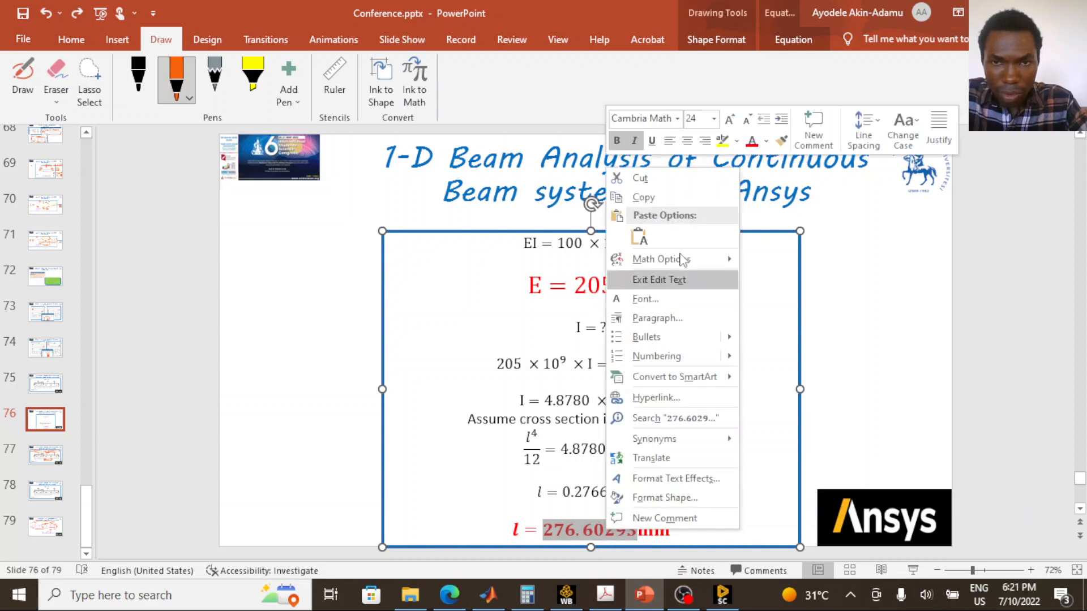
pyautogui.click(686, 200)
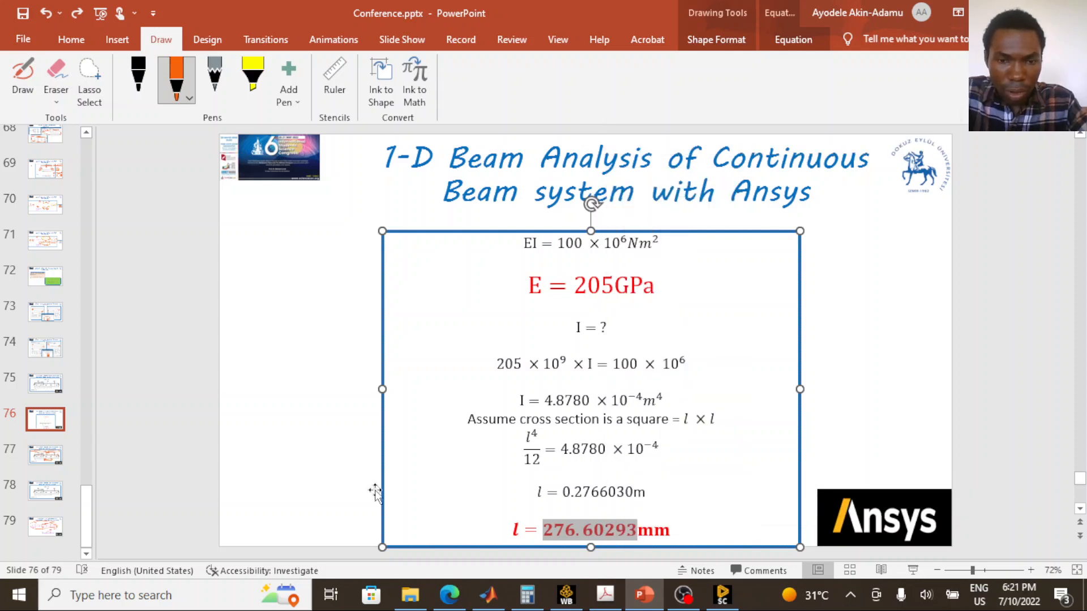
# Return to SpaceClaim and set the rectangle's height to 276 mm, rechecking the side length on the PowerPoint slide
pyautogui.moveTo(698, 600)
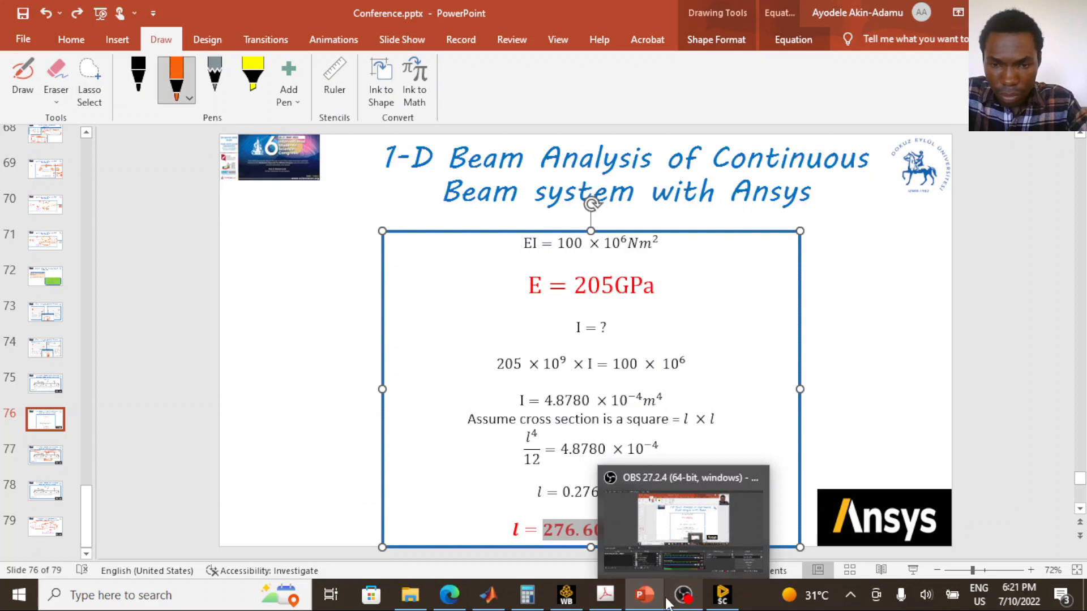
pyautogui.moveTo(601, 600)
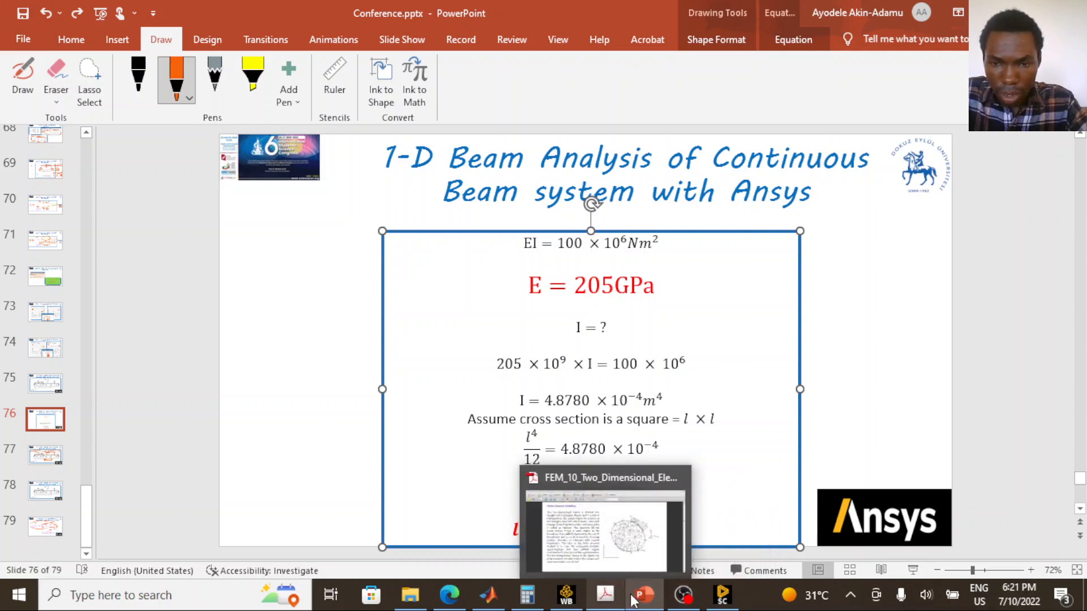
pyautogui.click(722, 595)
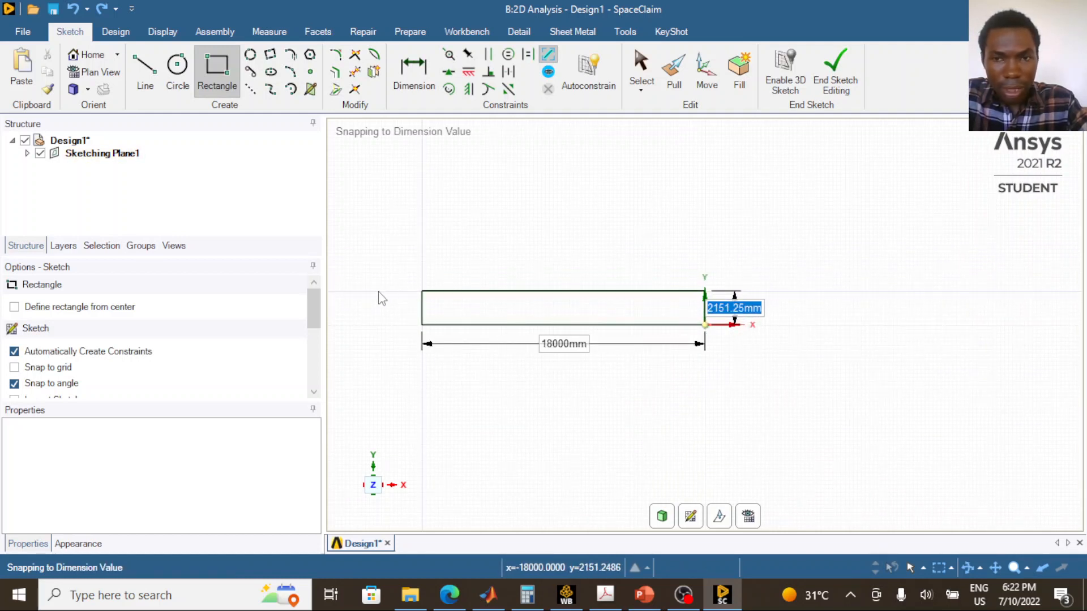
pyautogui.write('1')
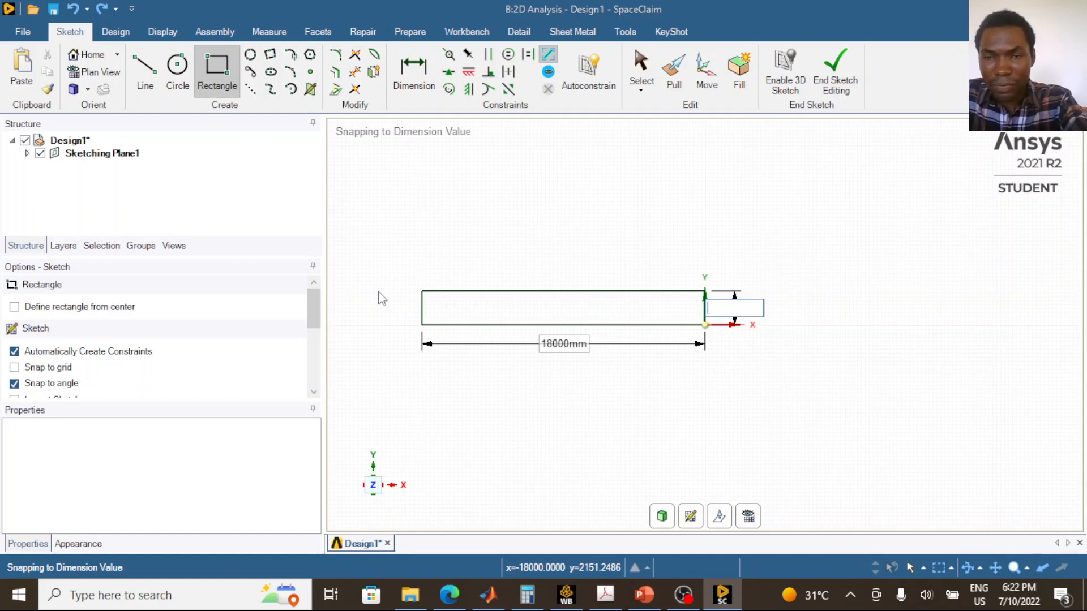
pyautogui.hotkey('ctrl', 'v')
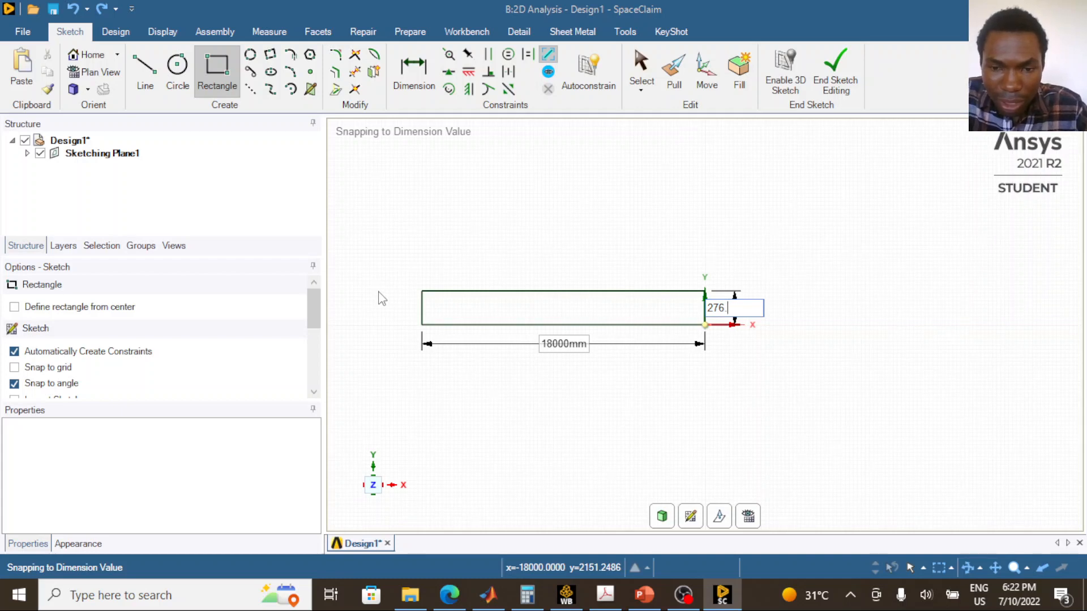
pyautogui.click(643, 595)
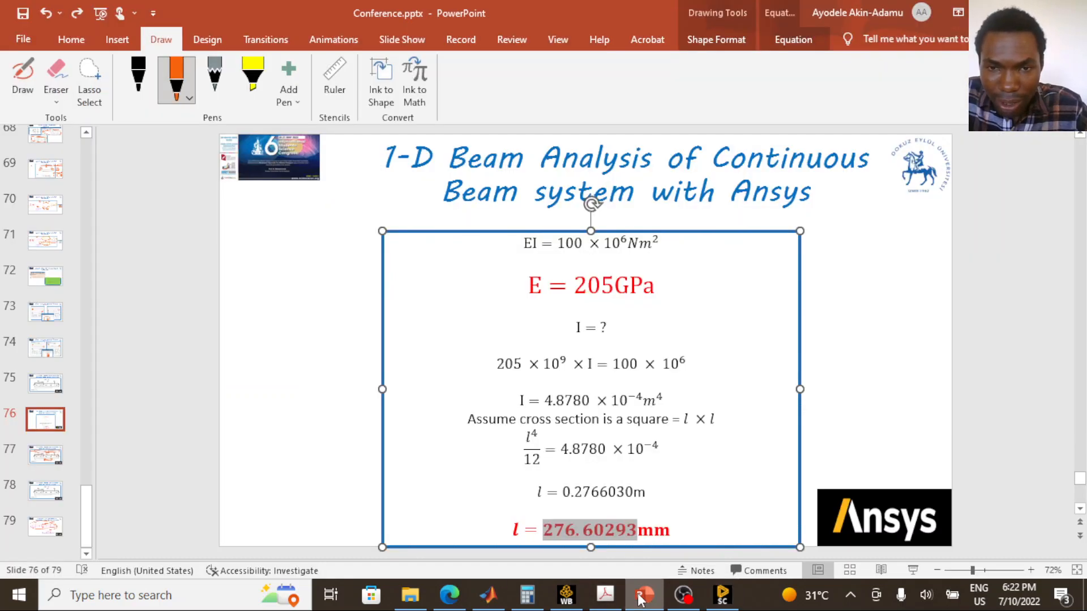
pyautogui.click(423, 329)
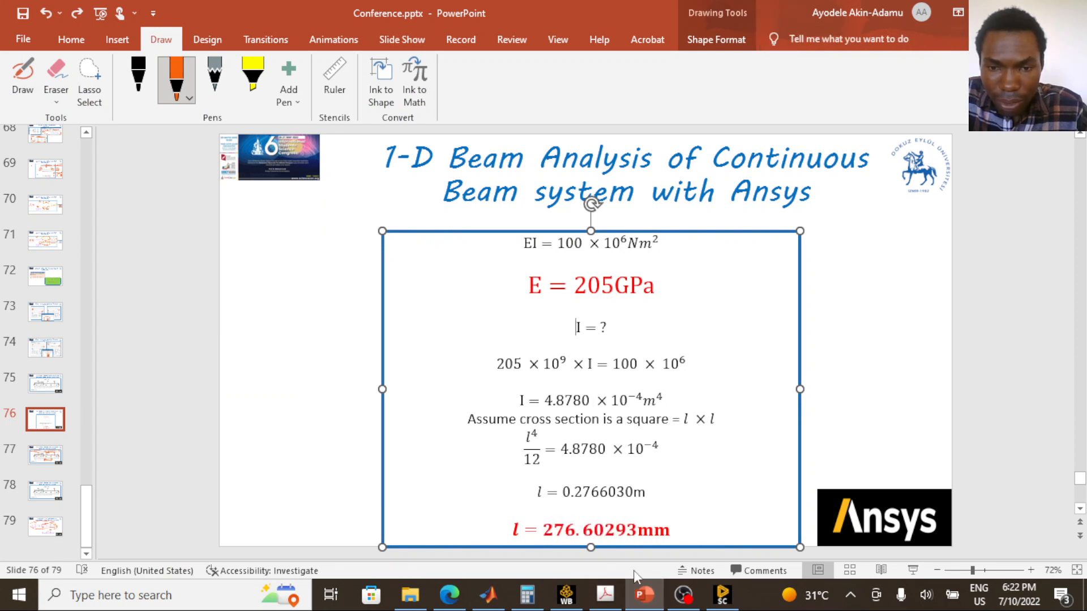
pyautogui.click(643, 596)
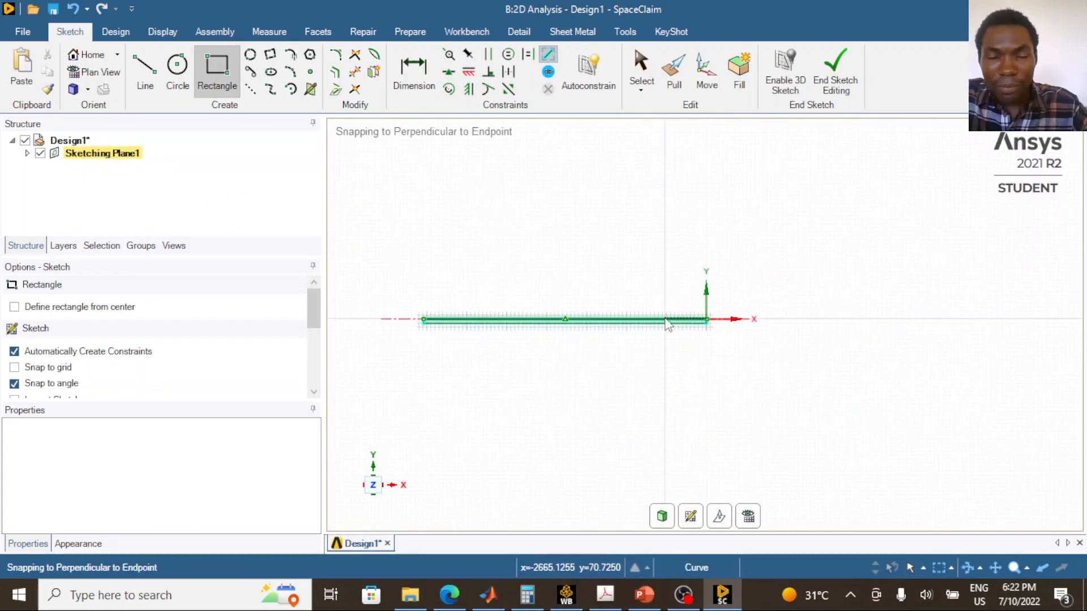
# Inspect the sketched beam rectangle around the origin and undo it
pyautogui.scroll(3, 705, 337)
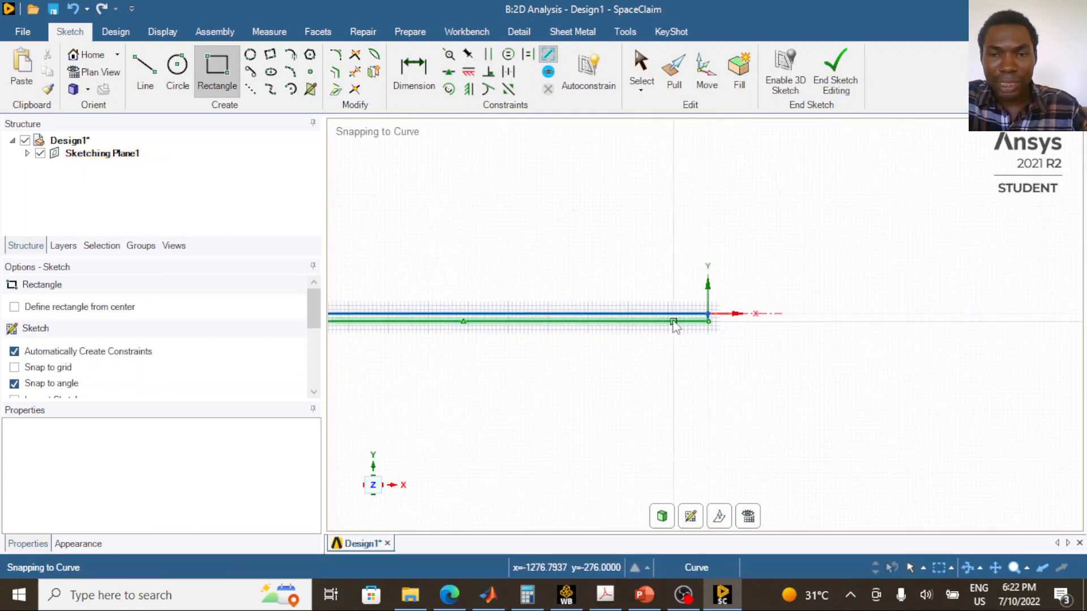
pyautogui.scroll(-2, 477, 308)
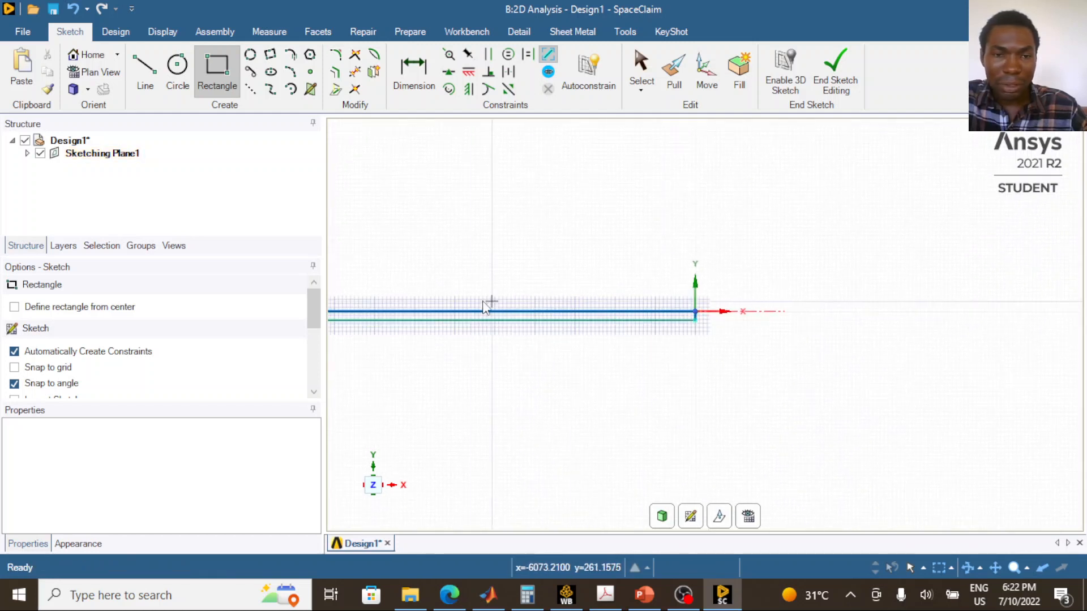
pyautogui.scroll(2, 477, 309)
pyautogui.scroll(-4, 478, 311)
pyautogui.scroll(4, 338, 286)
pyautogui.scroll(5, 468, 299)
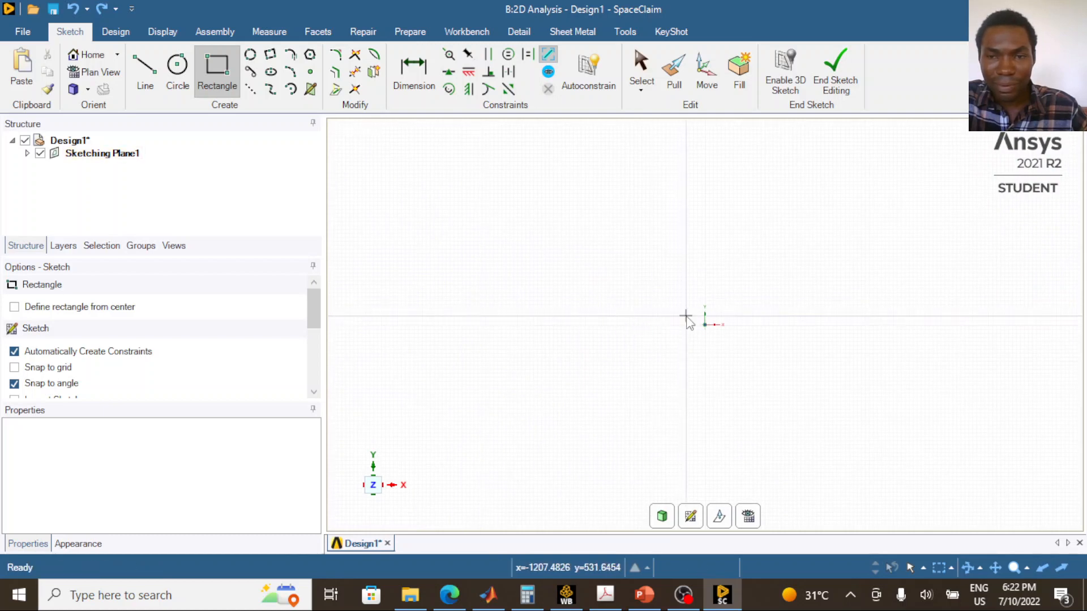
pyautogui.scroll(5, 734, 349)
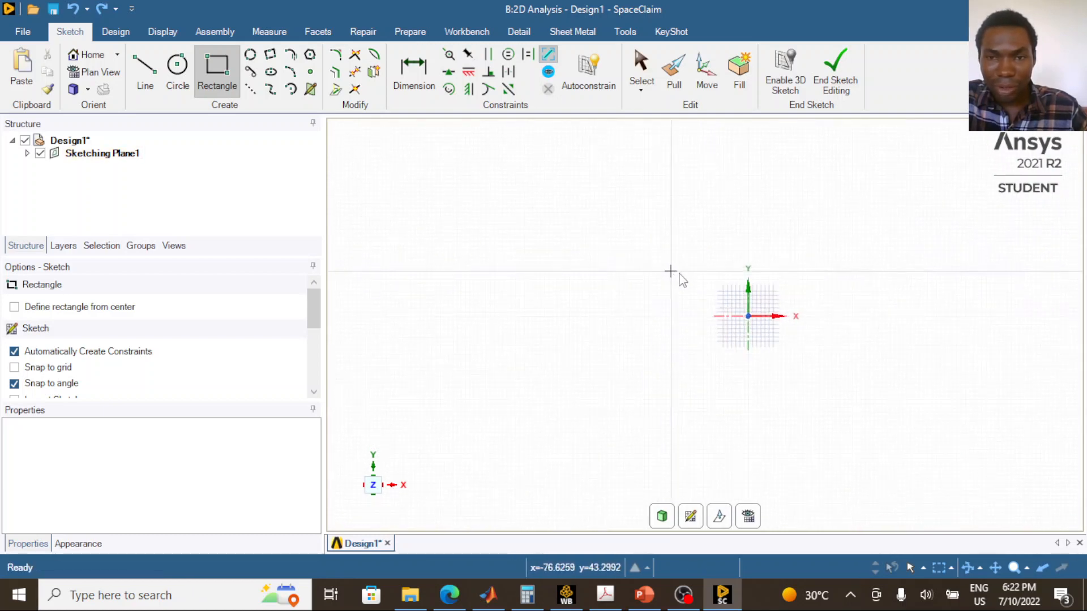
pyautogui.scroll(4, 773, 331)
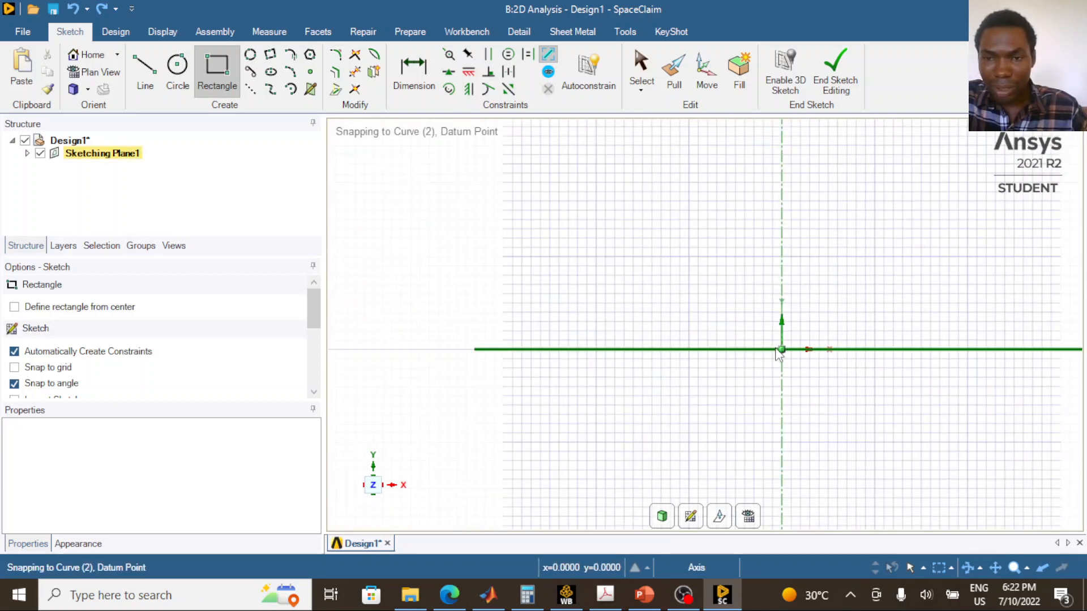
pyautogui.click(782, 349)
pyautogui.scroll(2, 877, 295)
pyautogui.scroll(-2, 849, 303)
pyautogui.scroll(2, 849, 302)
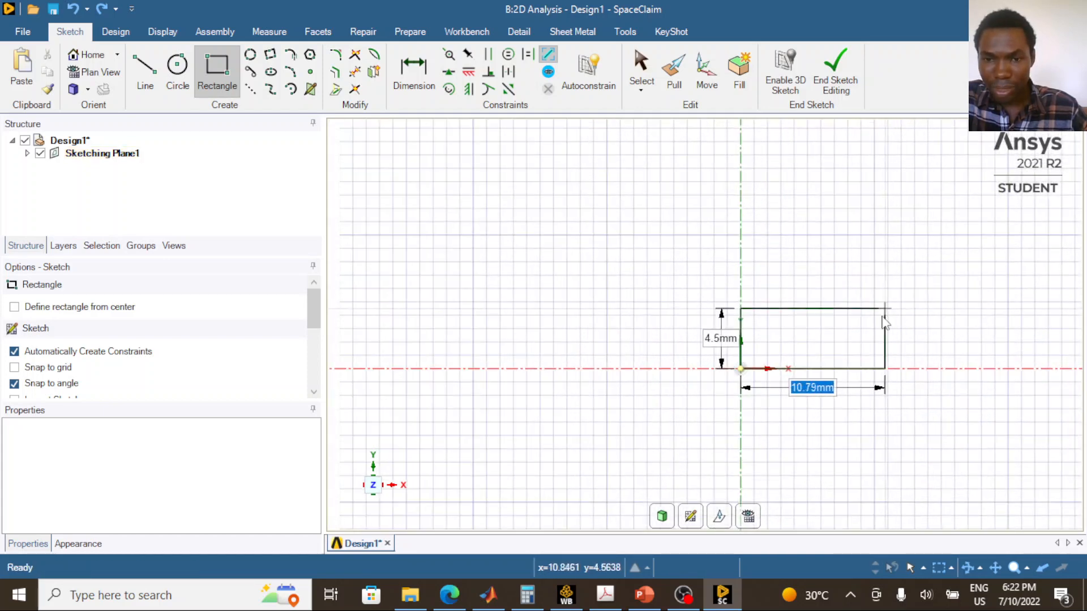
pyautogui.press('Escape')
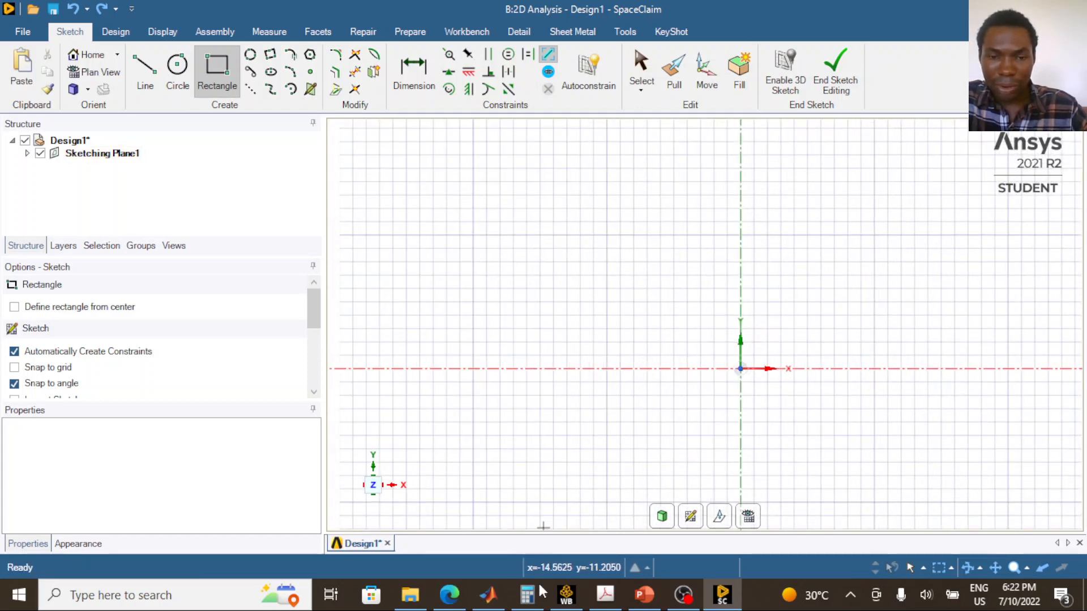
# Read the cross-section side length on the PowerPoint slide, then enter 276.60293 in Calculator and copy it
pyautogui.click(646, 599)
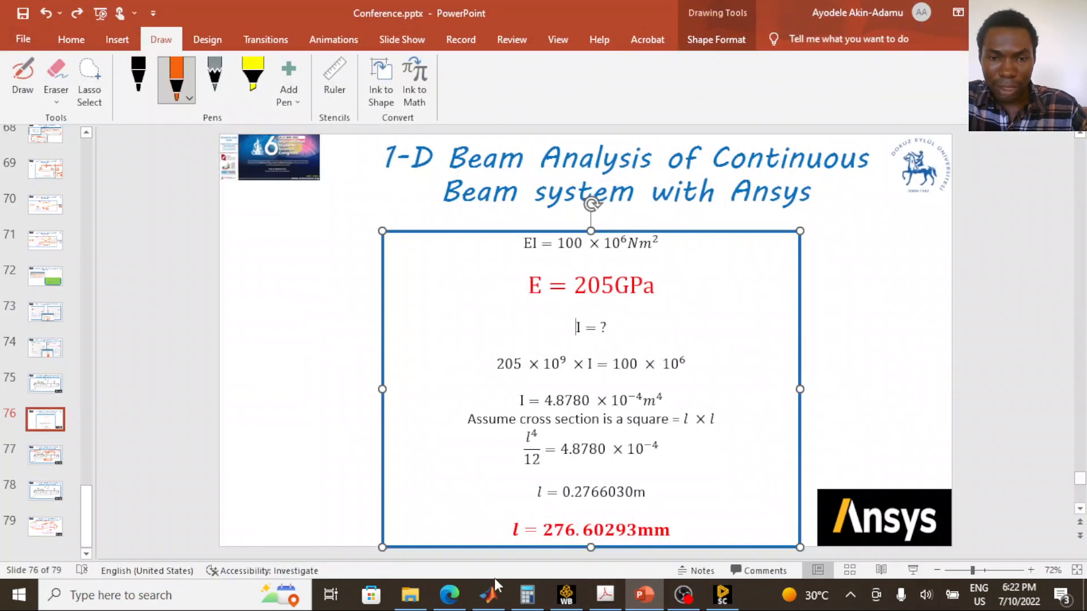
pyautogui.click(525, 604)
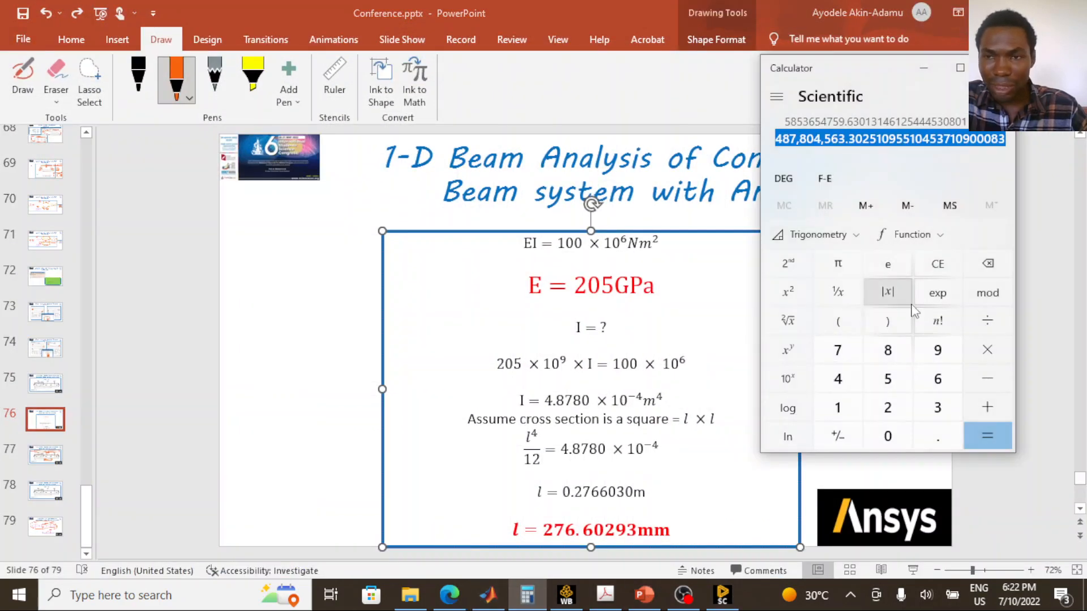
pyautogui.click(937, 264)
pyautogui.click(904, 408)
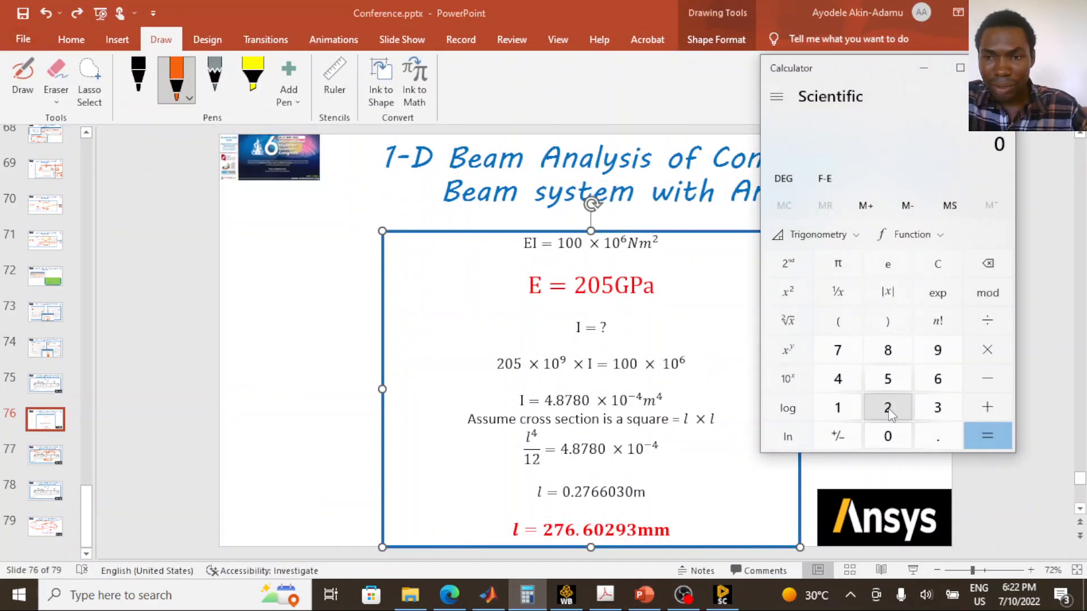
pyautogui.click(836, 351)
pyautogui.click(935, 380)
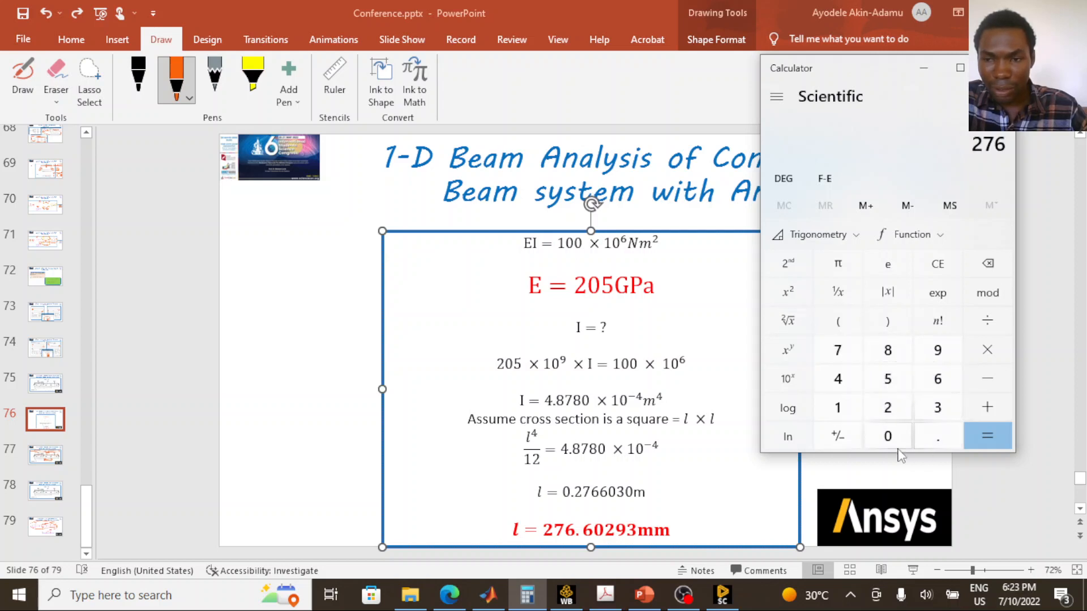
pyautogui.click(928, 438)
pyautogui.click(937, 381)
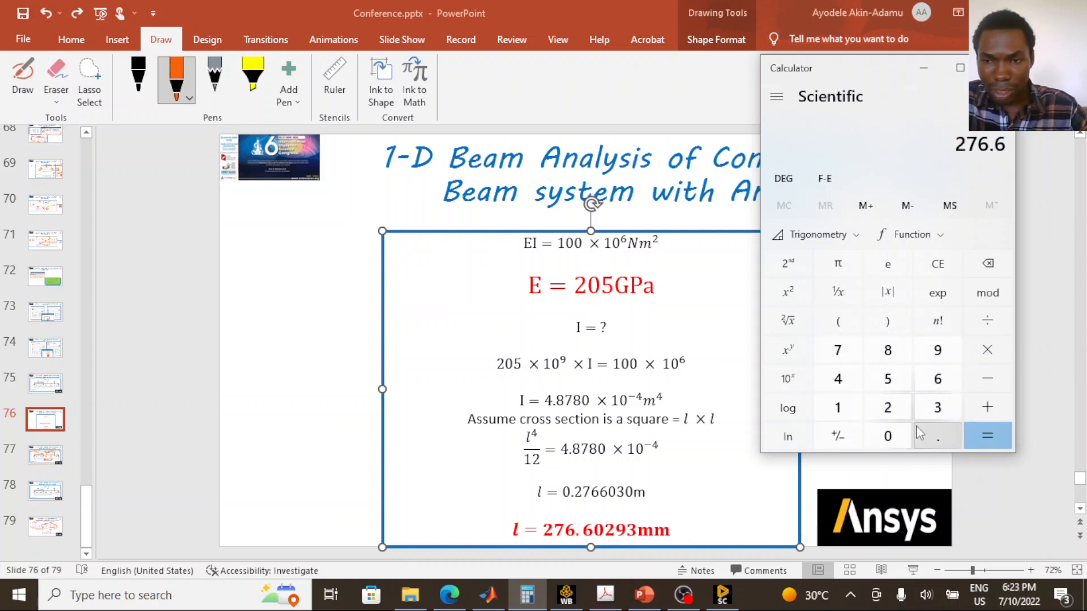
pyautogui.click(887, 437)
pyautogui.click(887, 409)
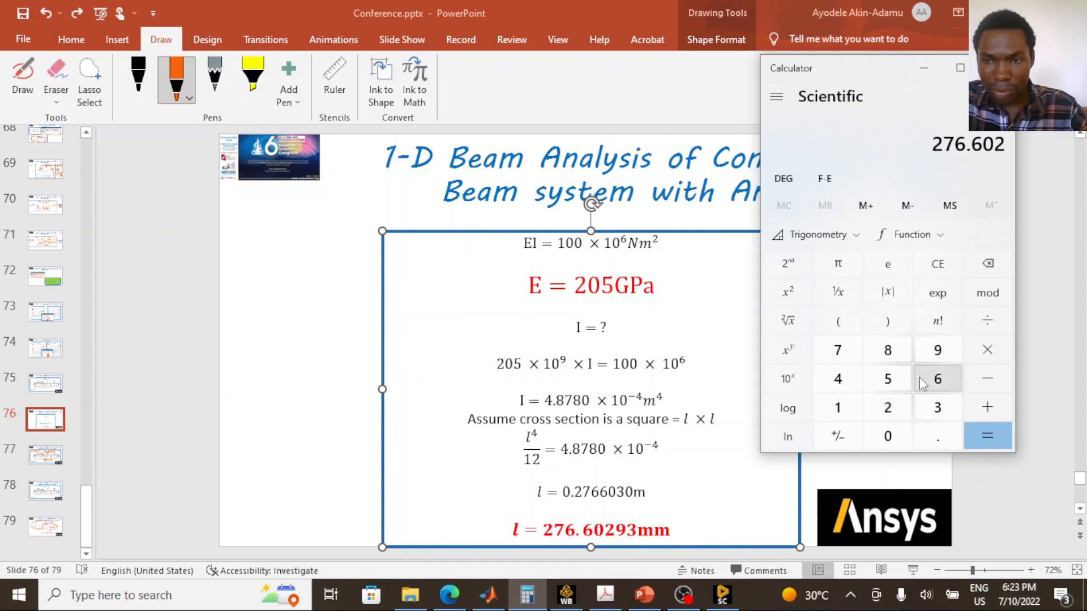
pyautogui.click(935, 352)
pyautogui.click(935, 407)
pyautogui.moveTo(908, 145); pyautogui.dragTo(1013, 150)
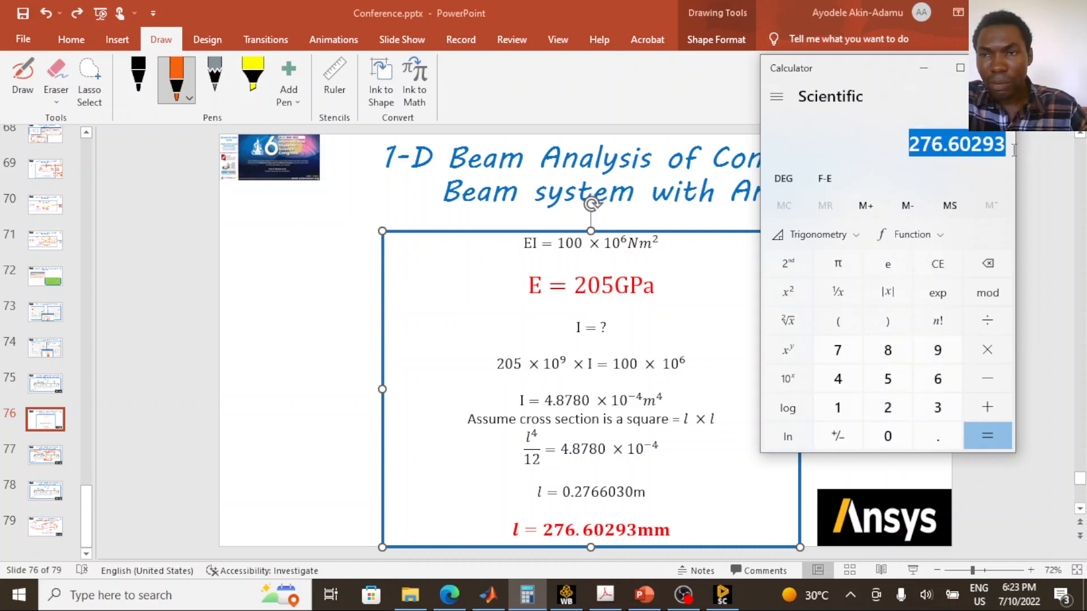
pyautogui.click(923, 69)
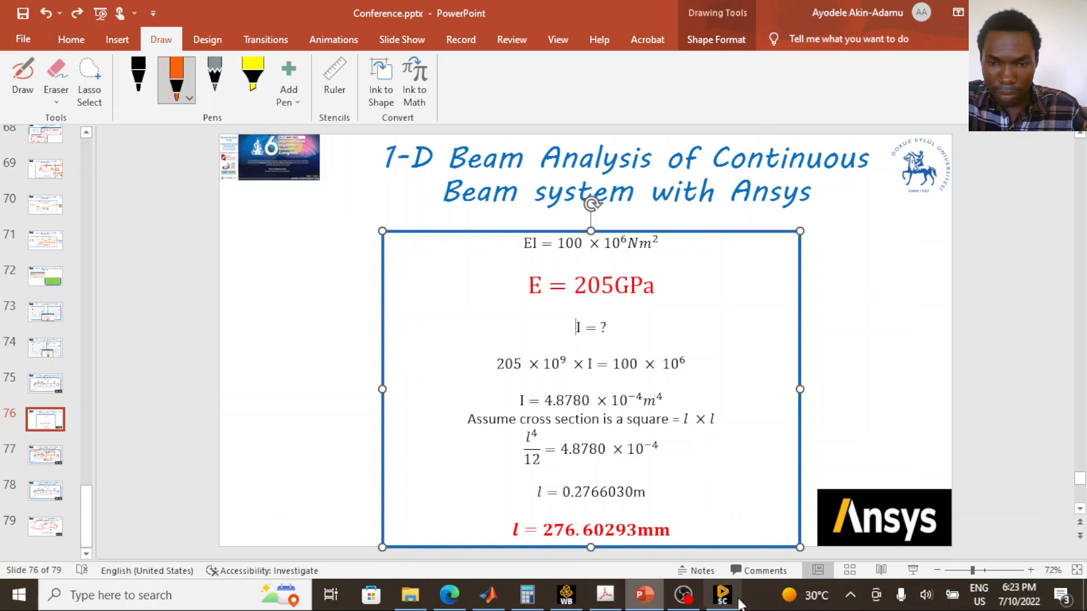
# Return to SpaceClaim, start a rectangle at the sketch origin and set its length to 18000 mm along the positive X axis
pyautogui.click(722, 594)
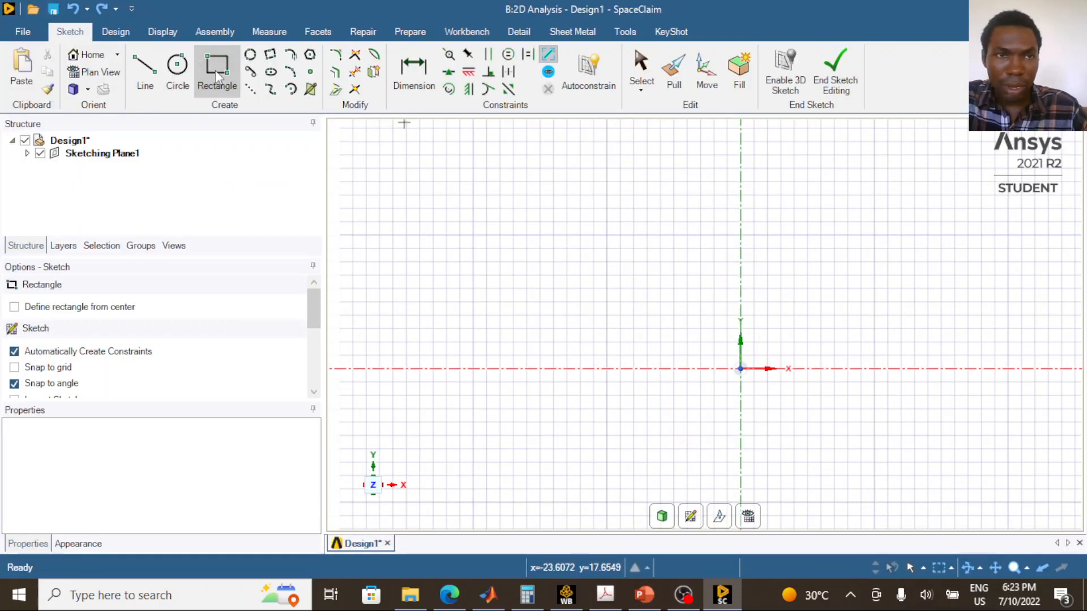
pyautogui.click(216, 70)
pyautogui.click(740, 368)
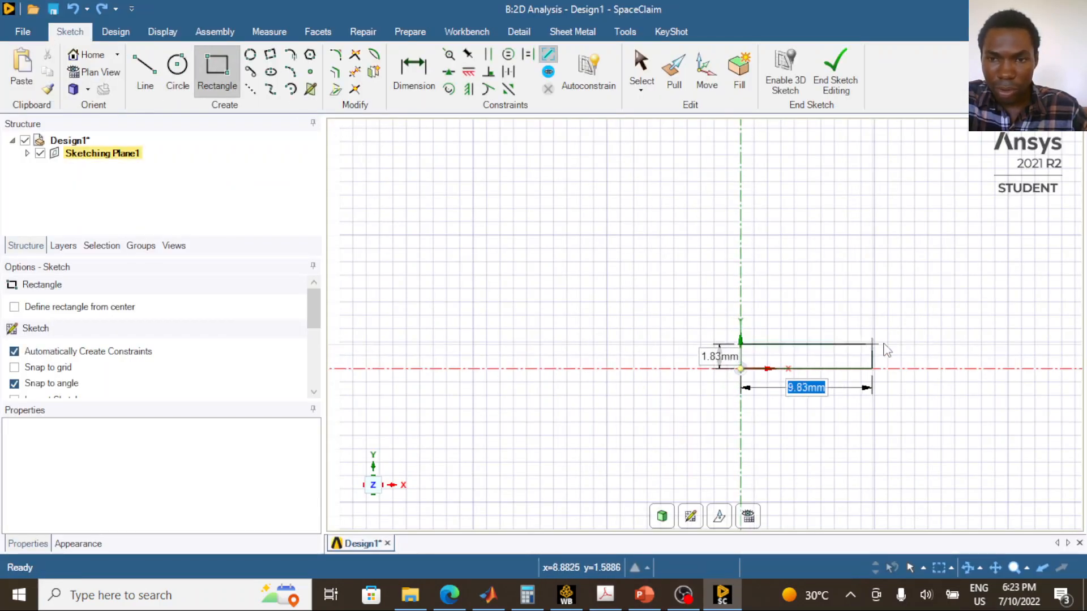
pyautogui.write('18000')
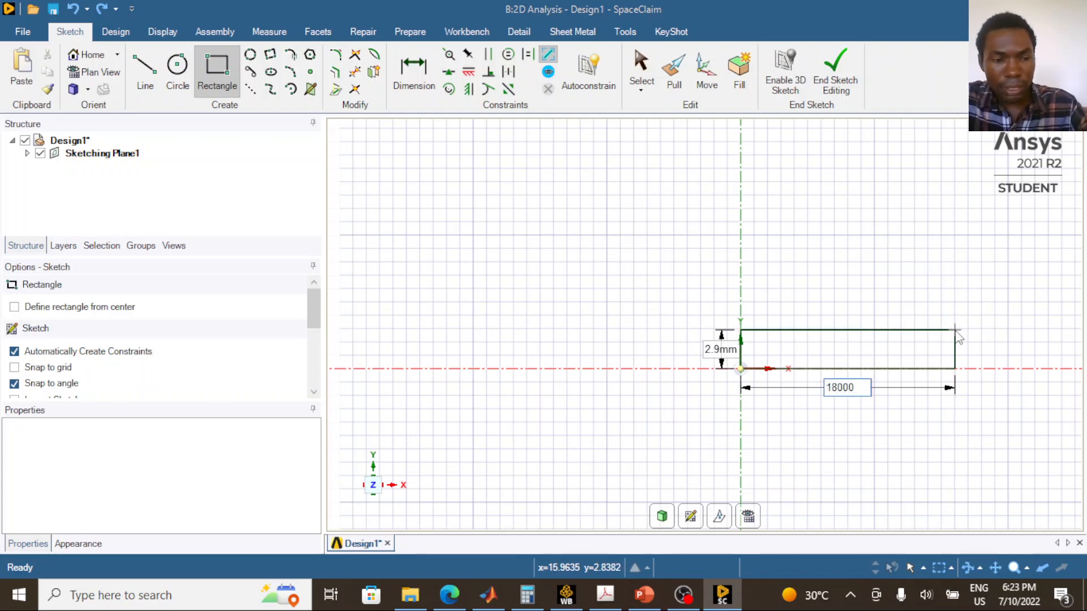
pyautogui.press('Tab')
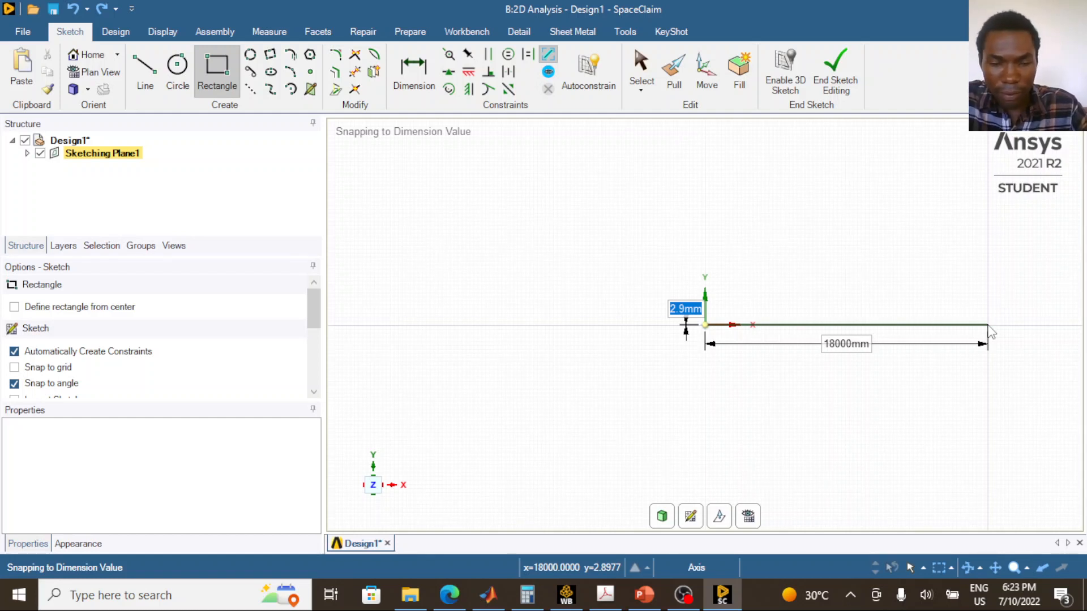
# Set the rectangle's height to the copied side length, 276.60293 mm, and finish the beam outline
pyautogui.write('1')
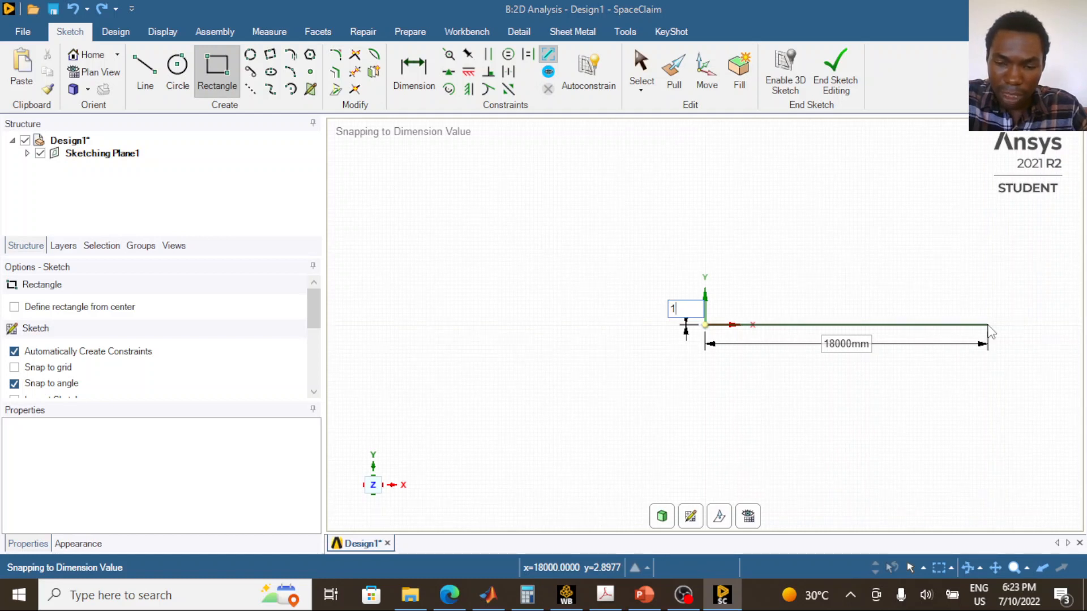
pyautogui.hotkey('ctrl', 'v')
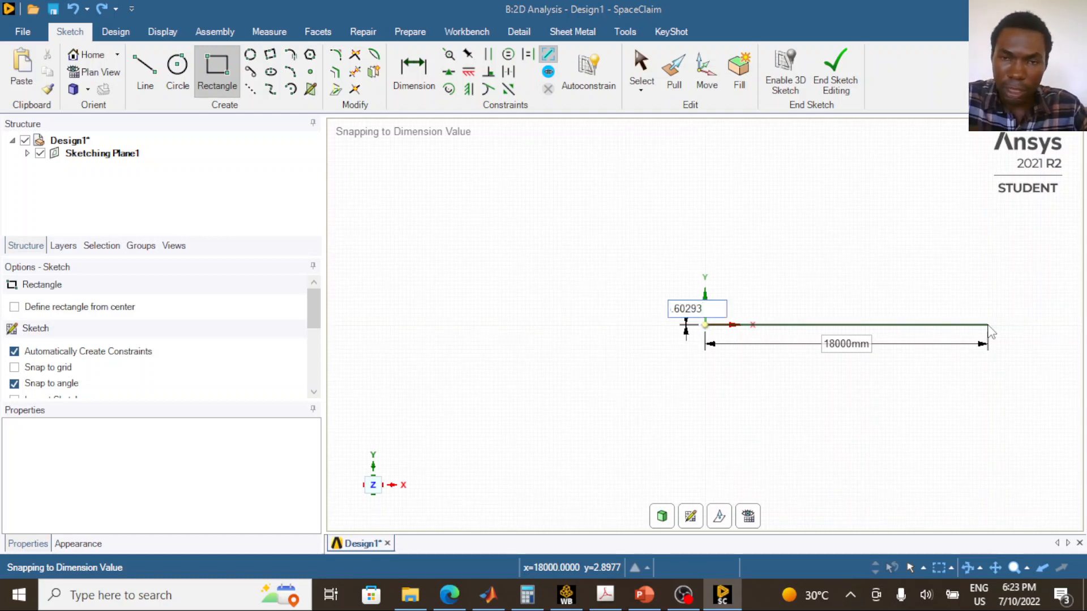
pyautogui.press('Home')
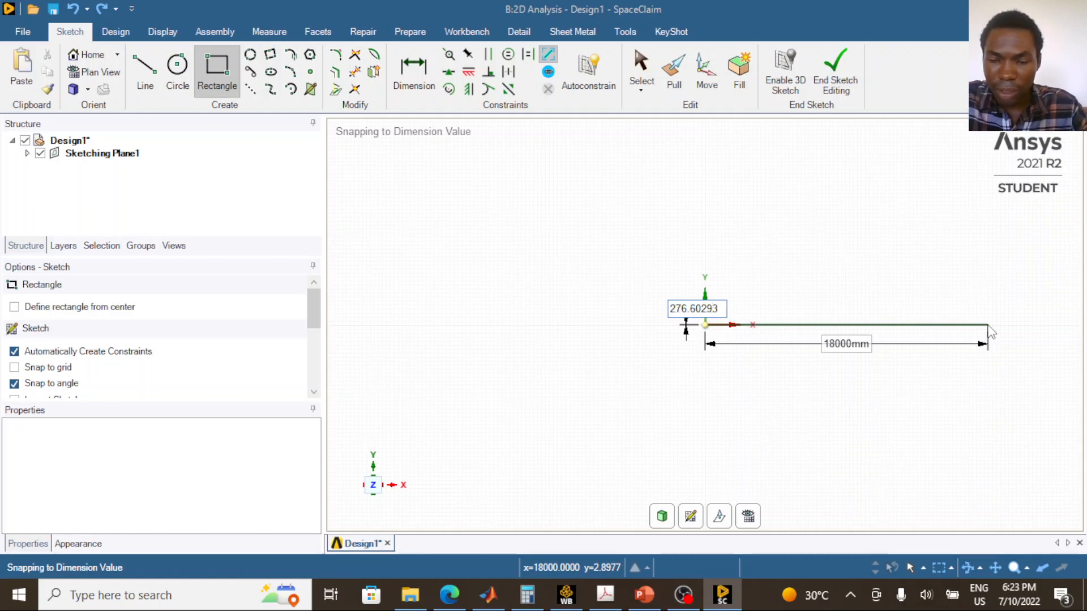
pyautogui.press('Return')
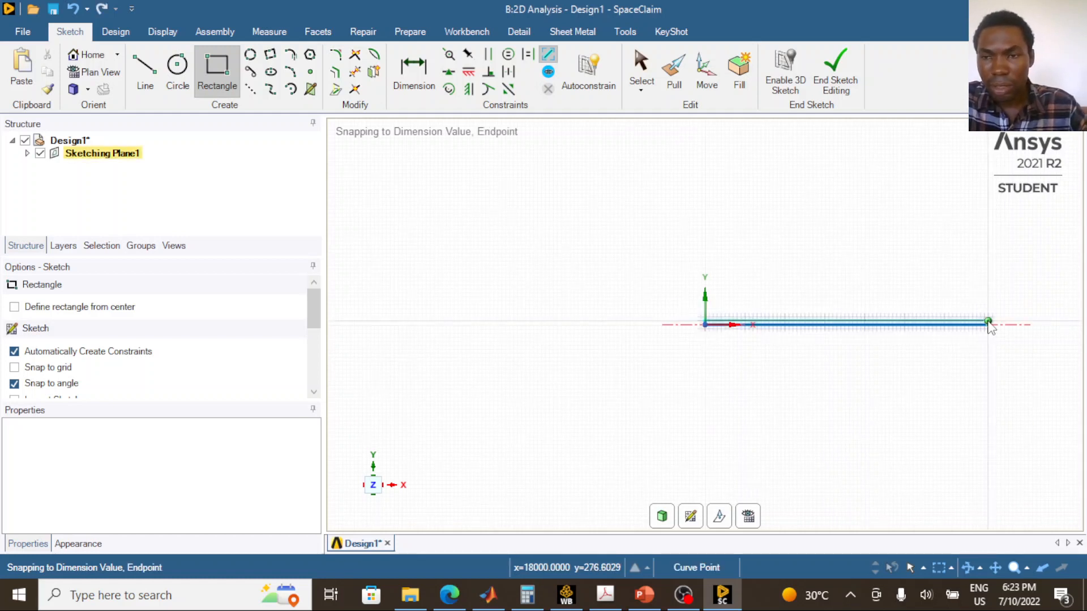
pyautogui.scroll(3, 1054, 321)
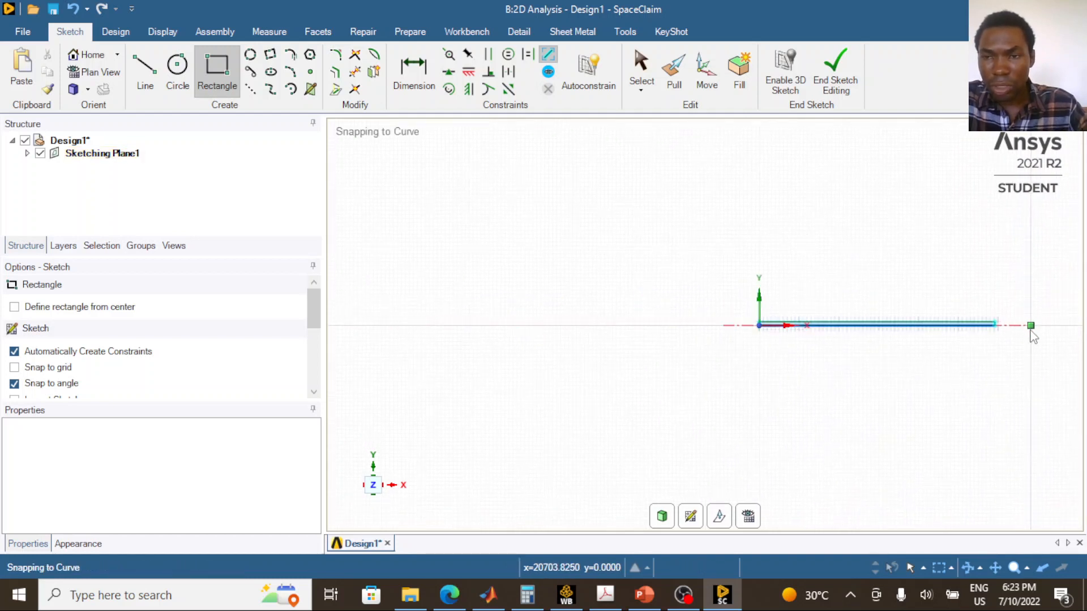
pyautogui.scroll(1, 729, 362)
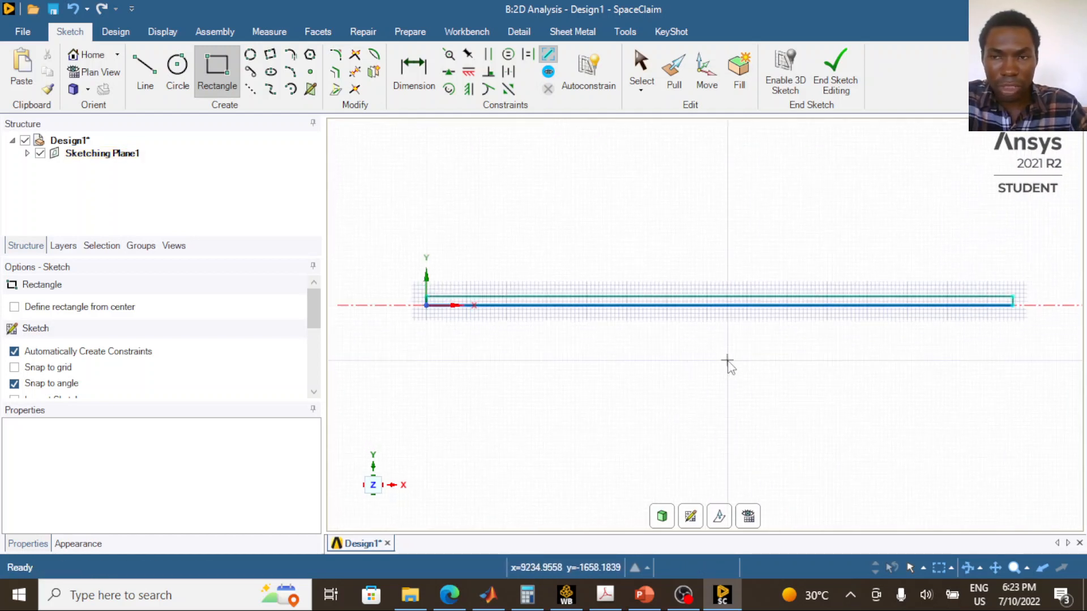
pyautogui.press('Escape')
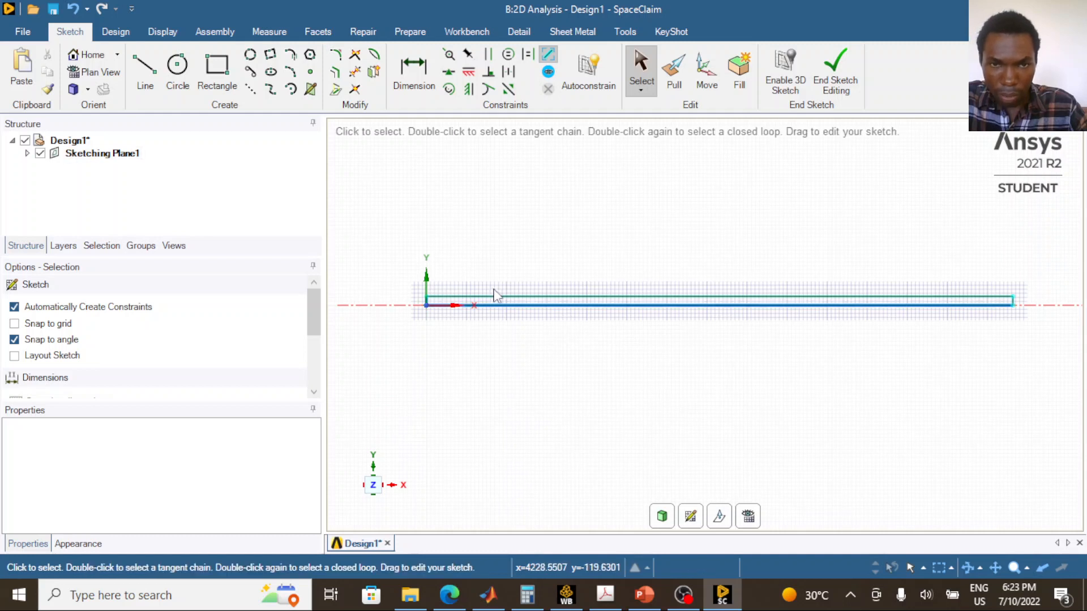
pyautogui.click(500, 305)
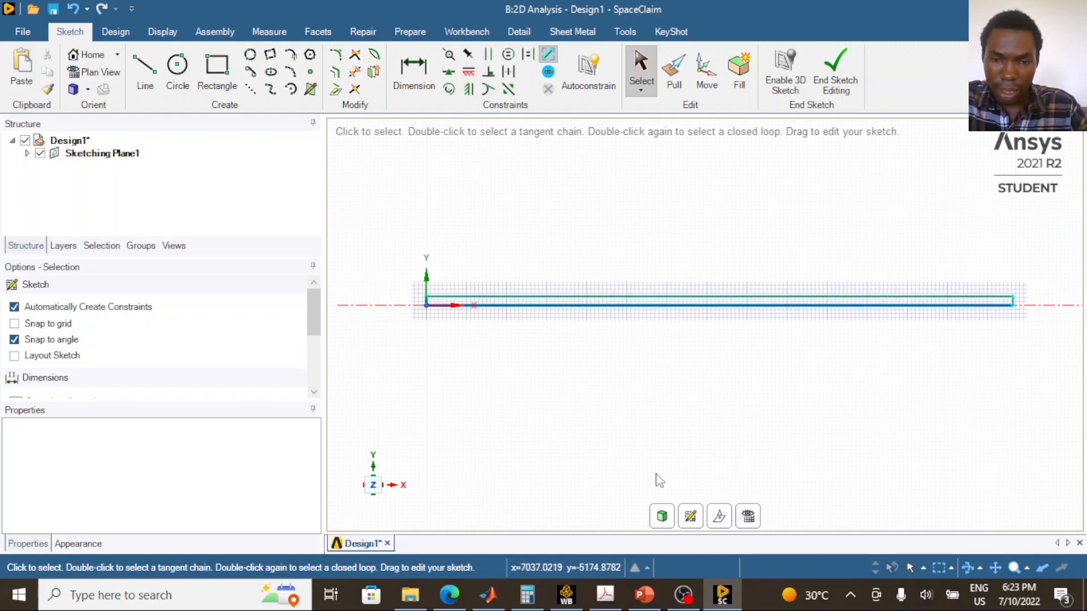
# Switch to PowerPoint, review the span lengths on the 2-D beam analysis slide, and return to SpaceClaim
pyautogui.click(643, 600)
pyautogui.click(45, 455)
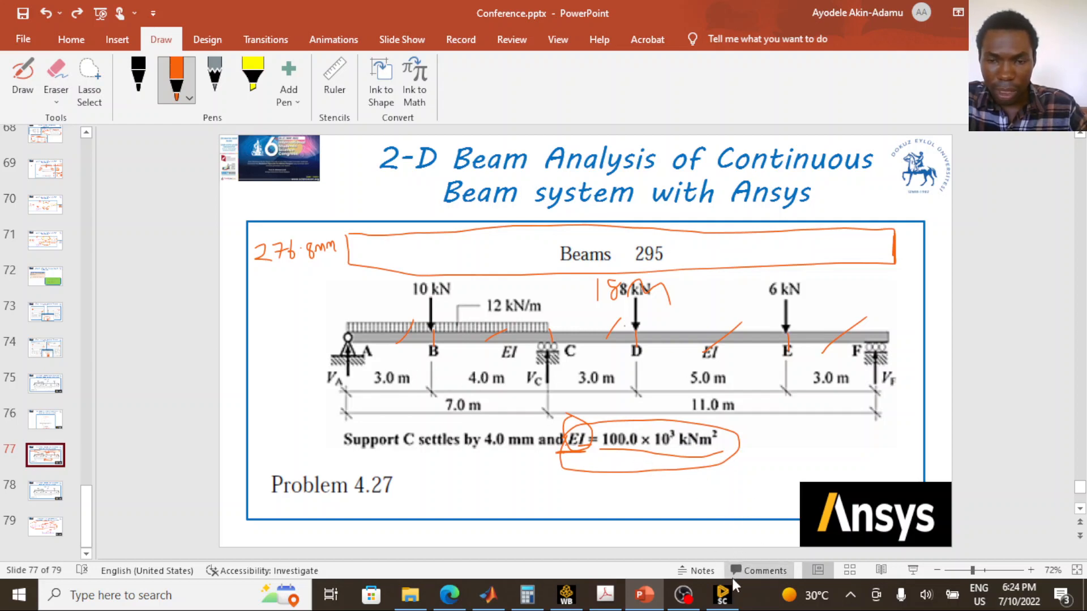
pyautogui.click(724, 595)
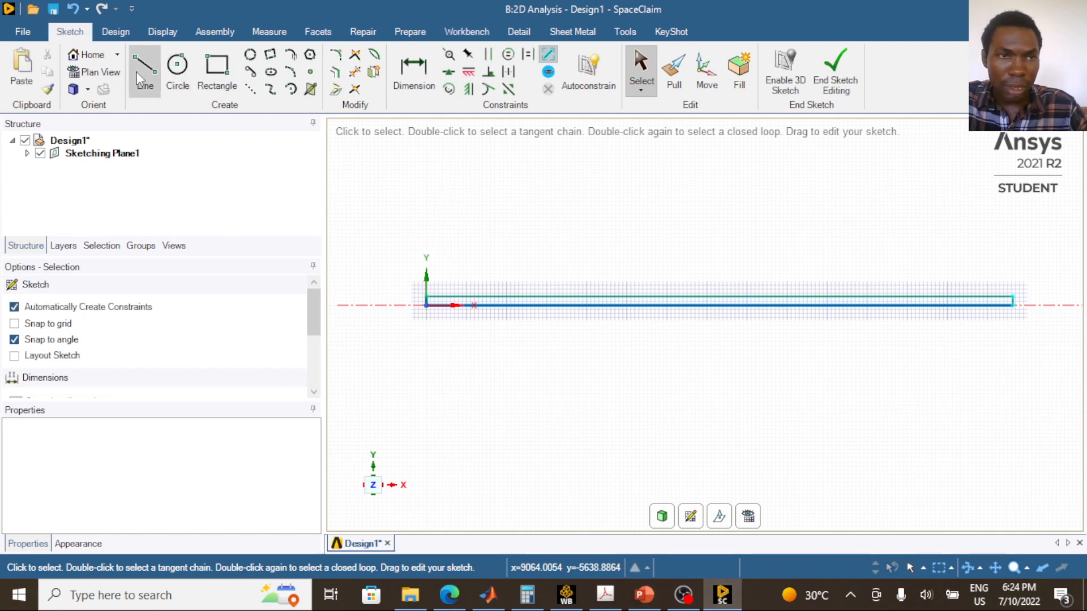
# Draw a 3000 mm line with 0 vertical offset from the sketch origin along the beam's lower edge, and select that edge
pyautogui.click(134, 75)
pyautogui.scroll(-1, 427, 307)
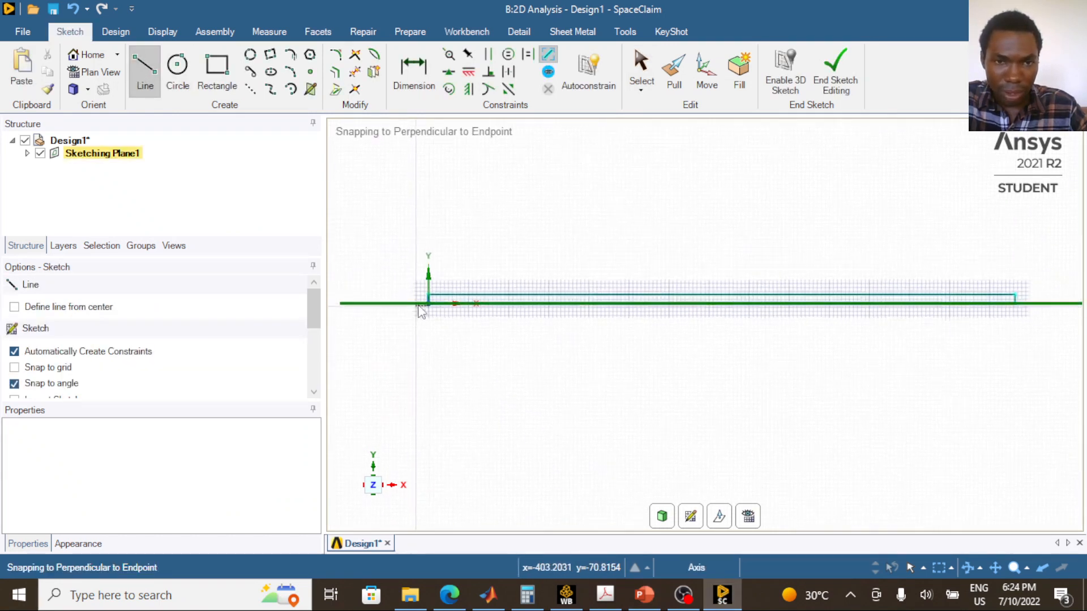
pyautogui.scroll(3, 427, 306)
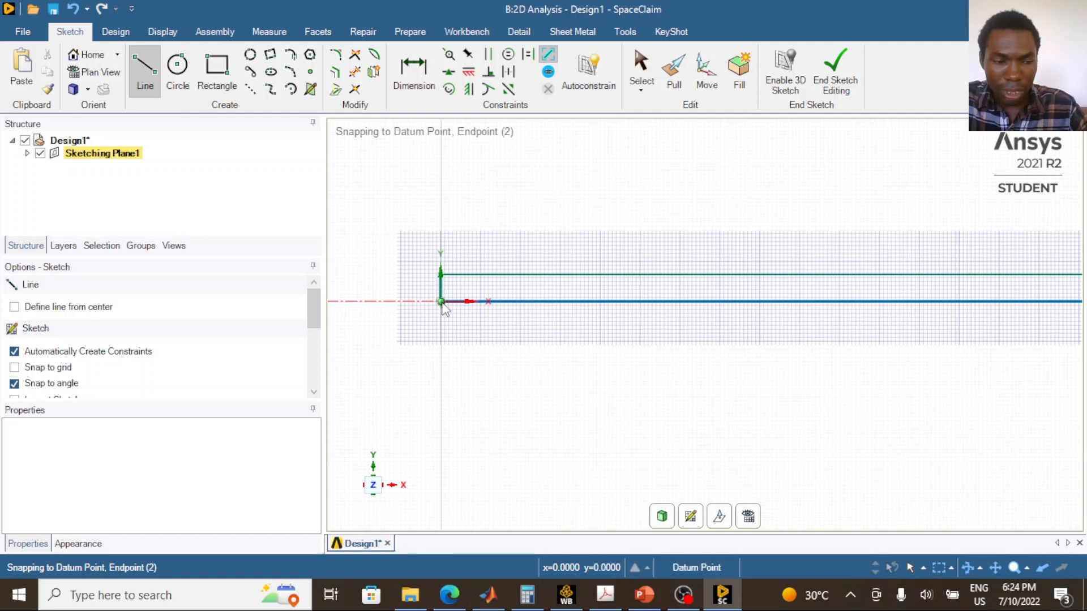
pyautogui.click(442, 301)
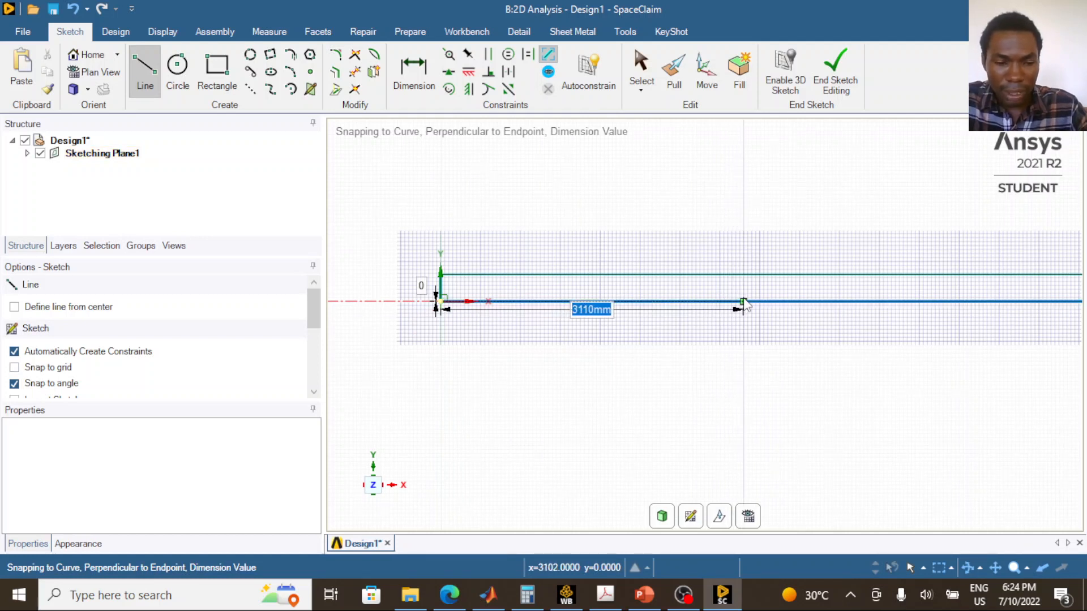
pyautogui.write('3000')
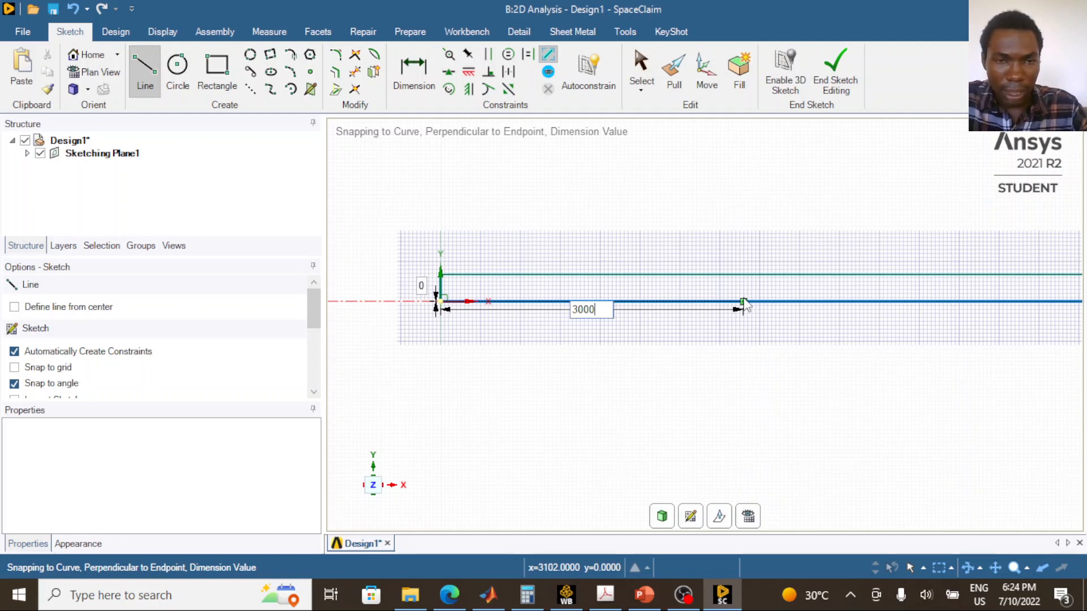
pyautogui.press('Tab')
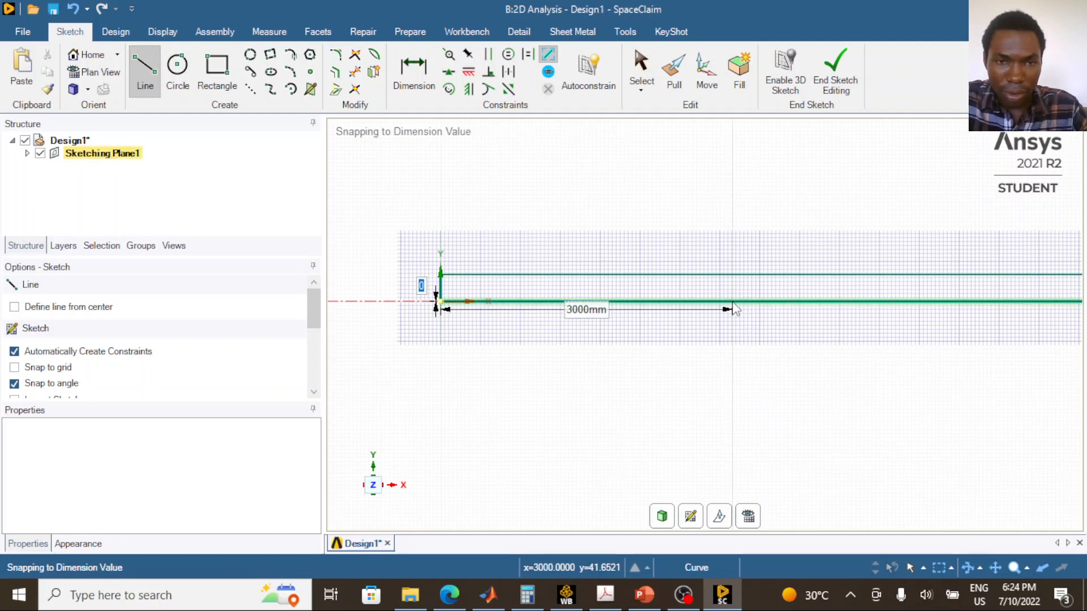
pyautogui.write('0')
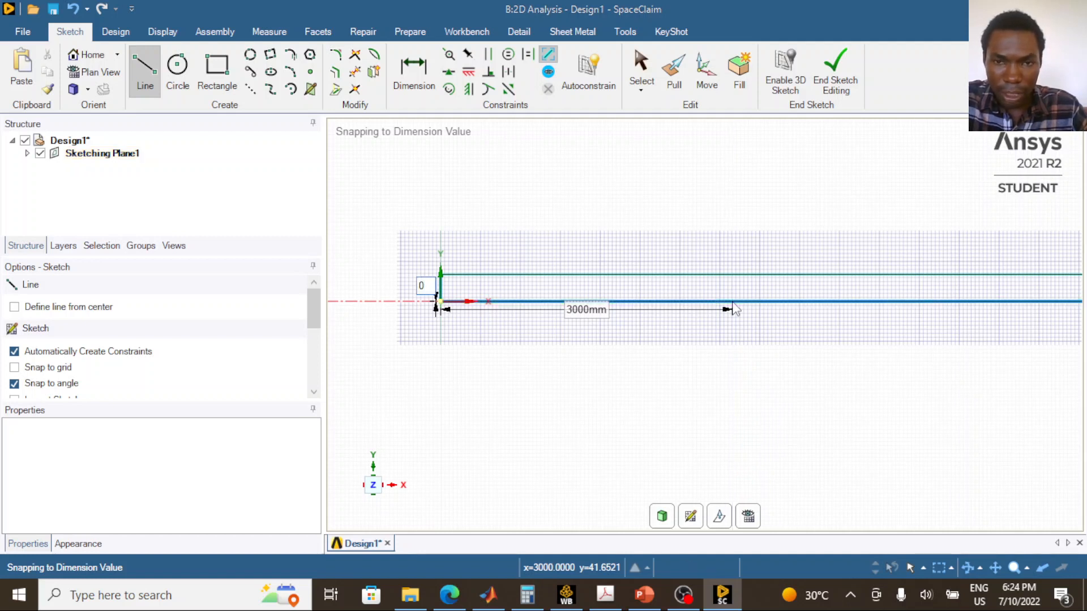
pyautogui.press('Return')
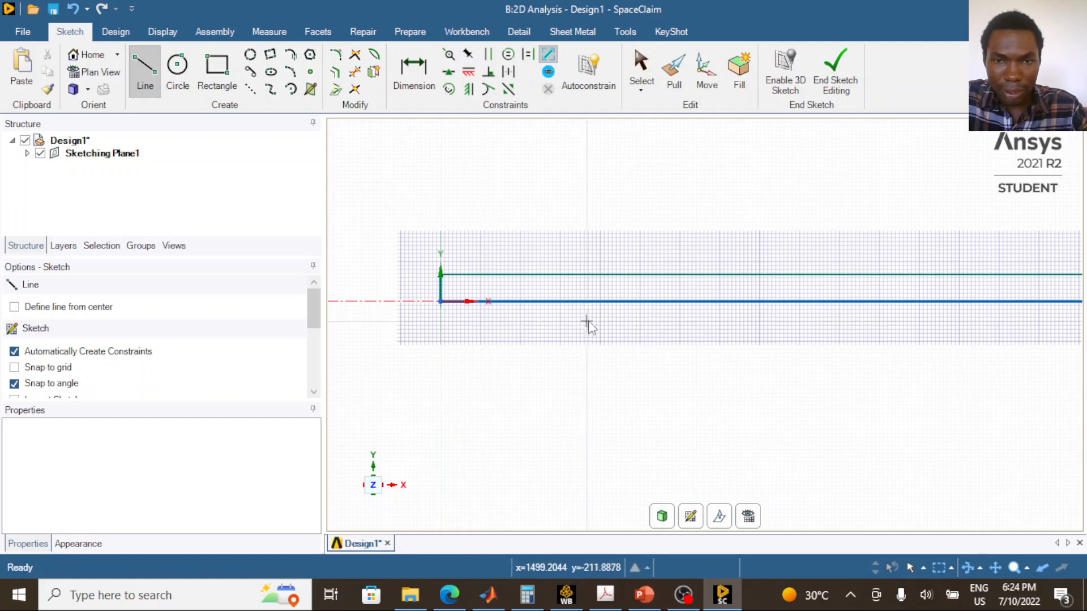
pyautogui.press('Escape')
pyautogui.click(597, 300)
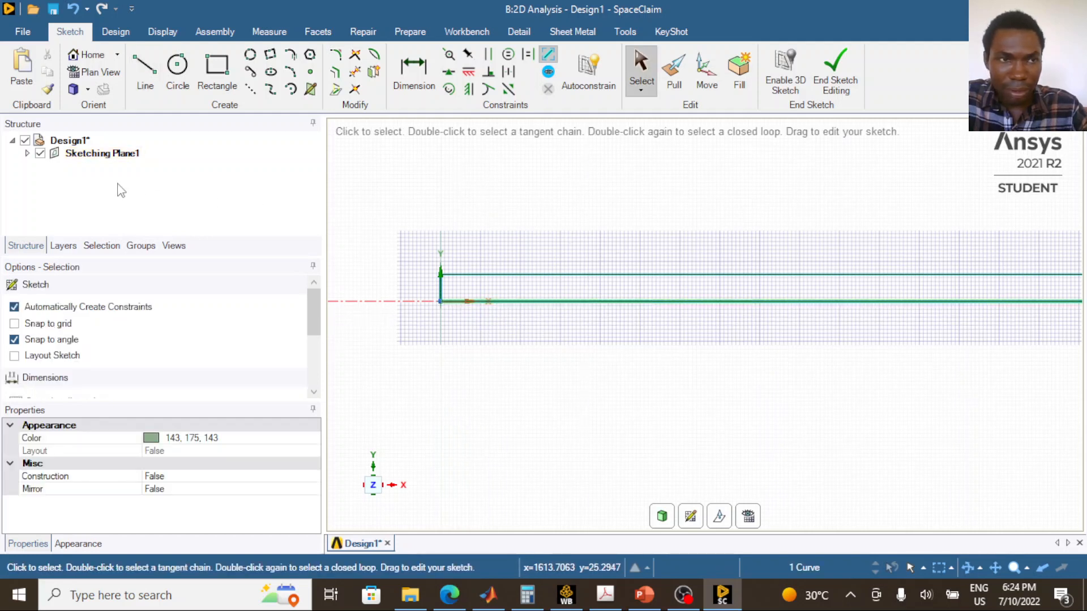
# Expand Sketching Plane1 and Sketch1 in the structure tree to list the sketch's lines
pyautogui.click(27, 153)
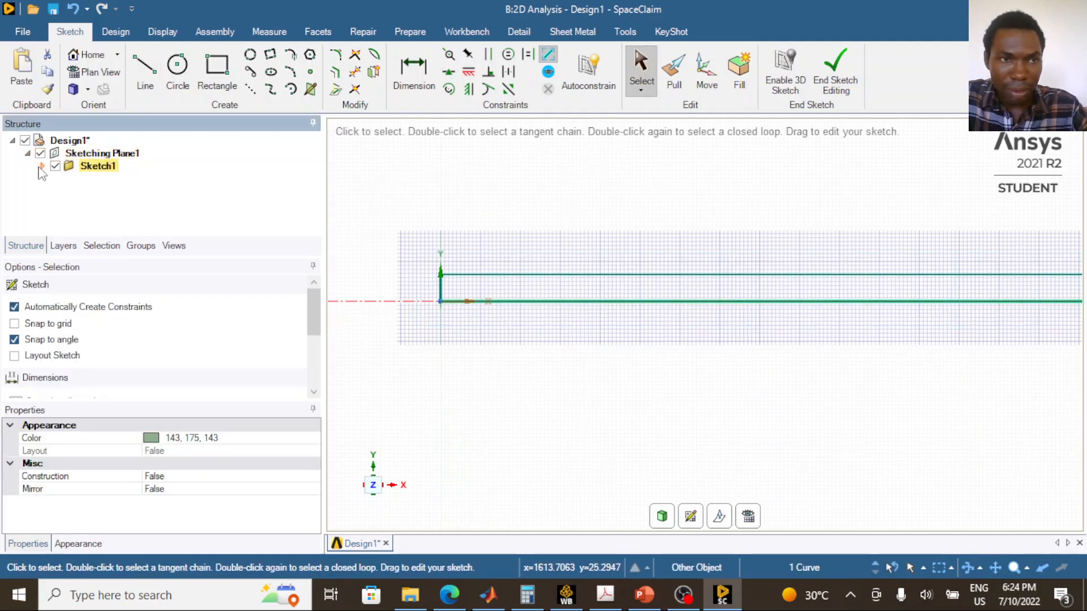
pyautogui.click(41, 166)
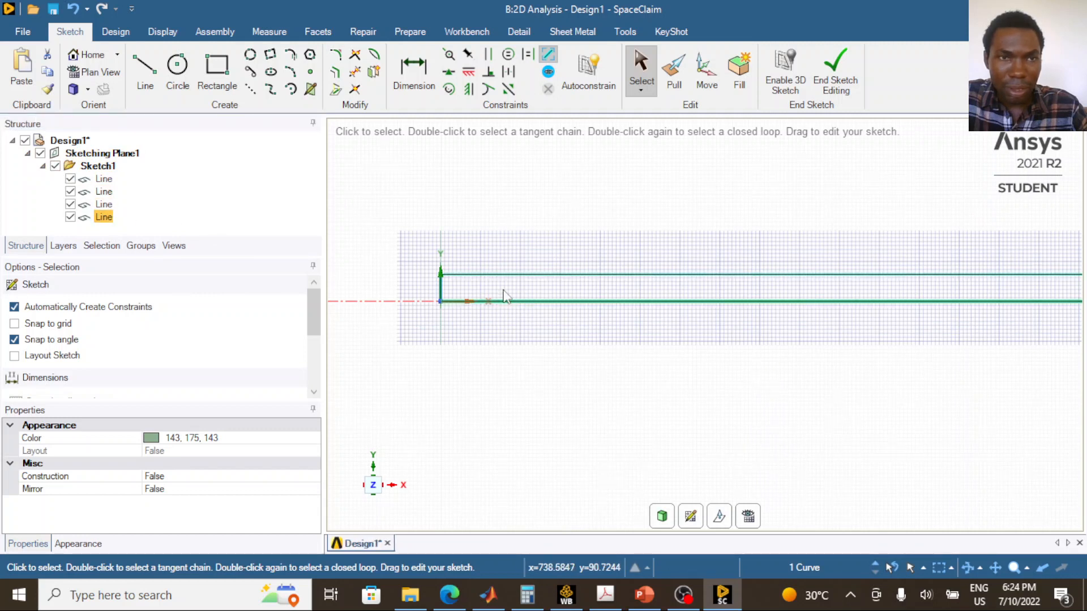
# Try to draw a 3000 mm line with 0 vertical offset from the sketch origin along the beam's lower edge
pyautogui.click(144, 70)
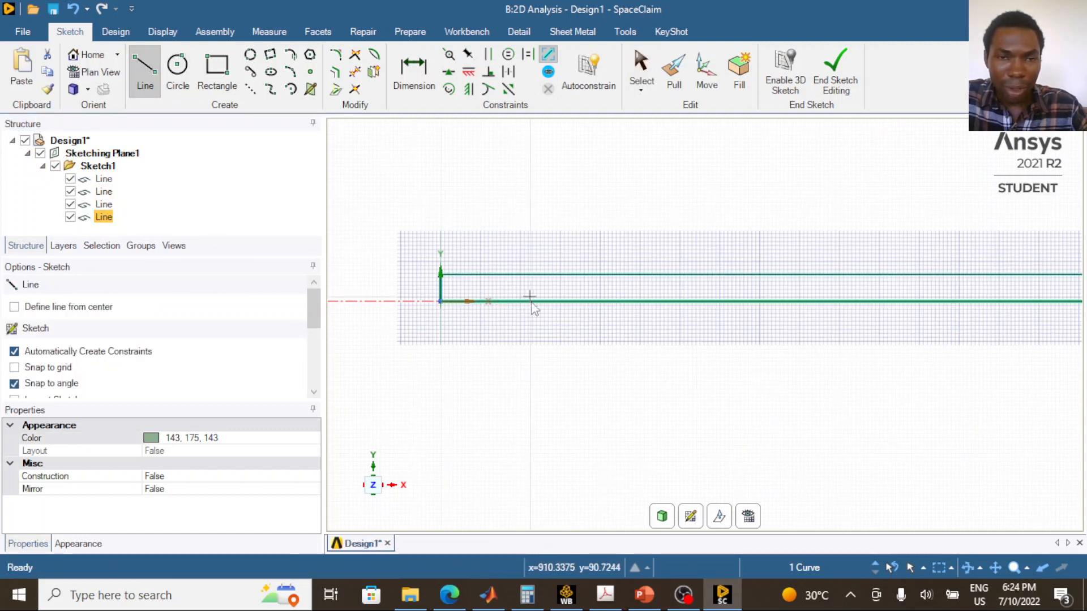
pyautogui.click(441, 302)
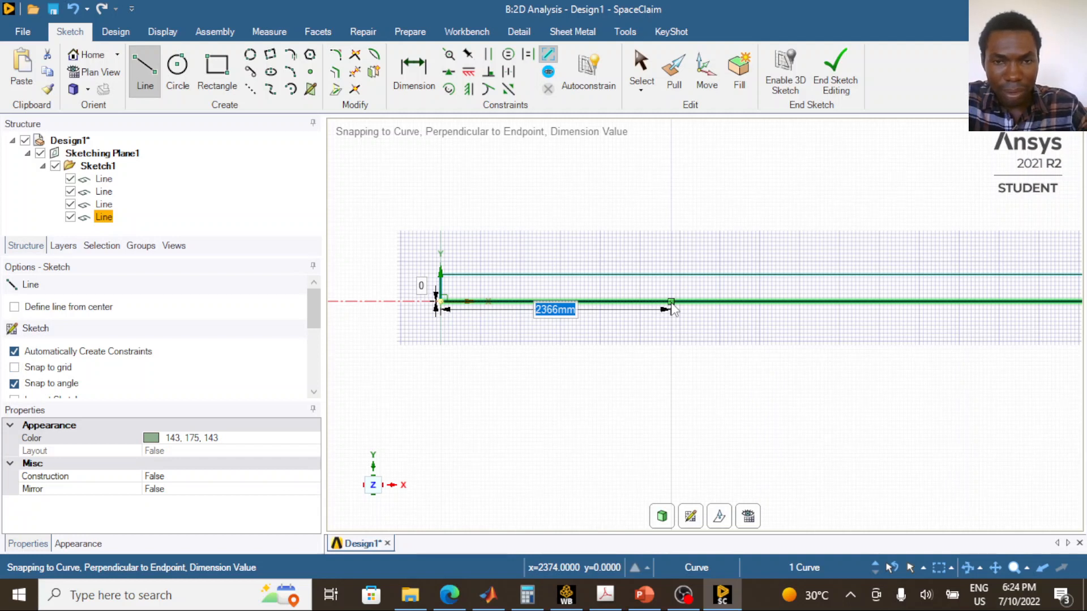
pyautogui.write('3000')
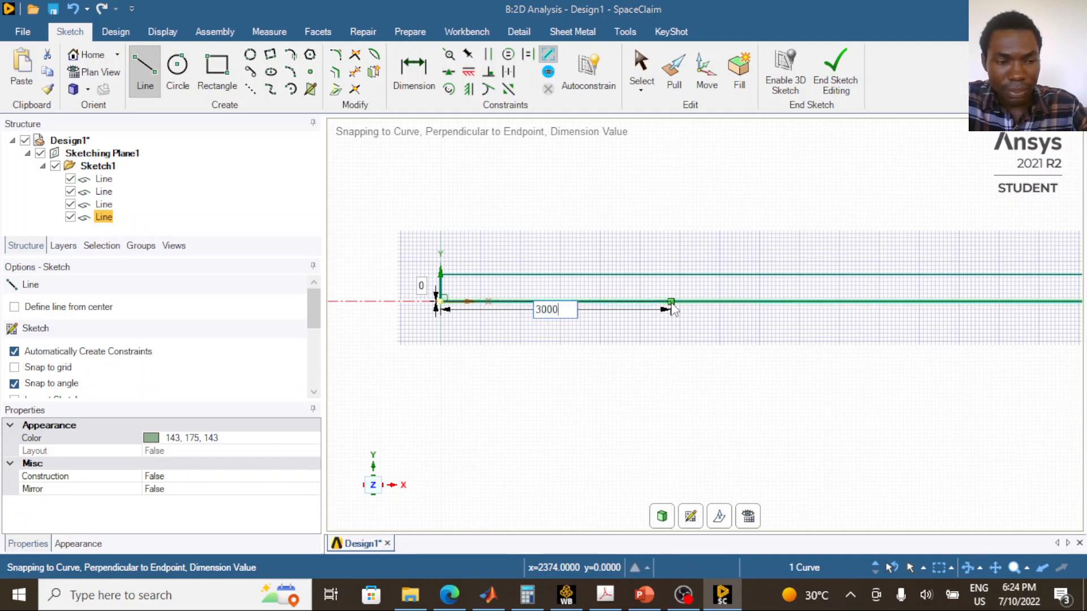
pyautogui.press('Tab')
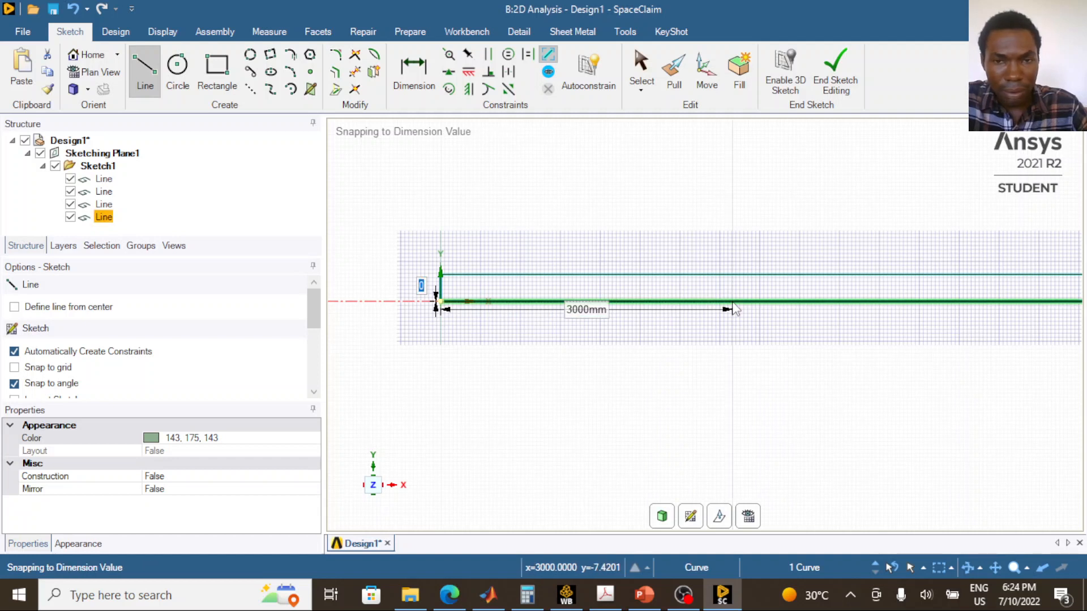
pyautogui.write('0')
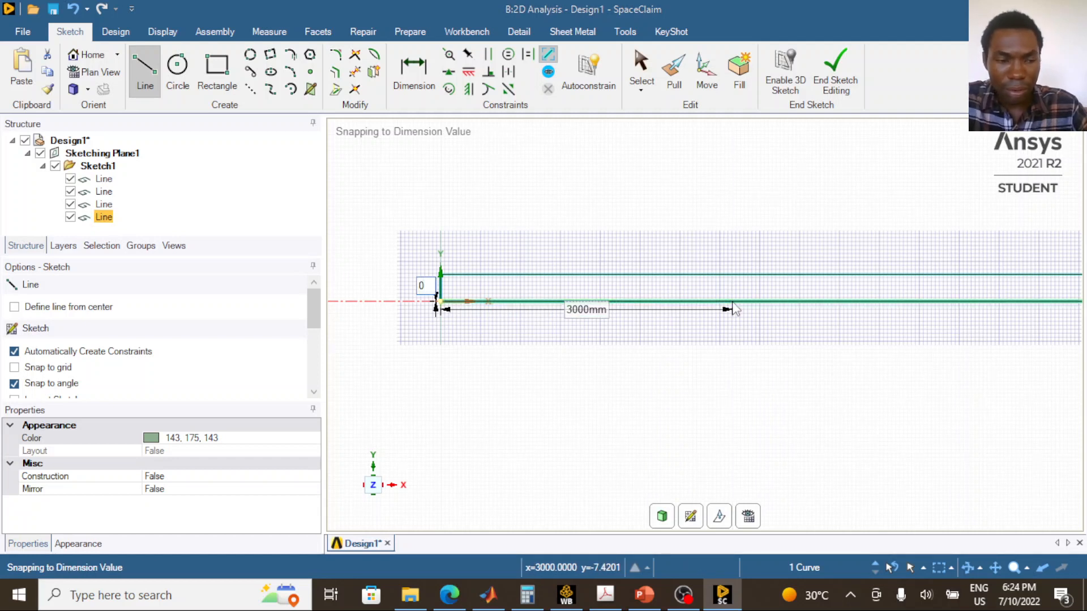
pyautogui.press('Return')
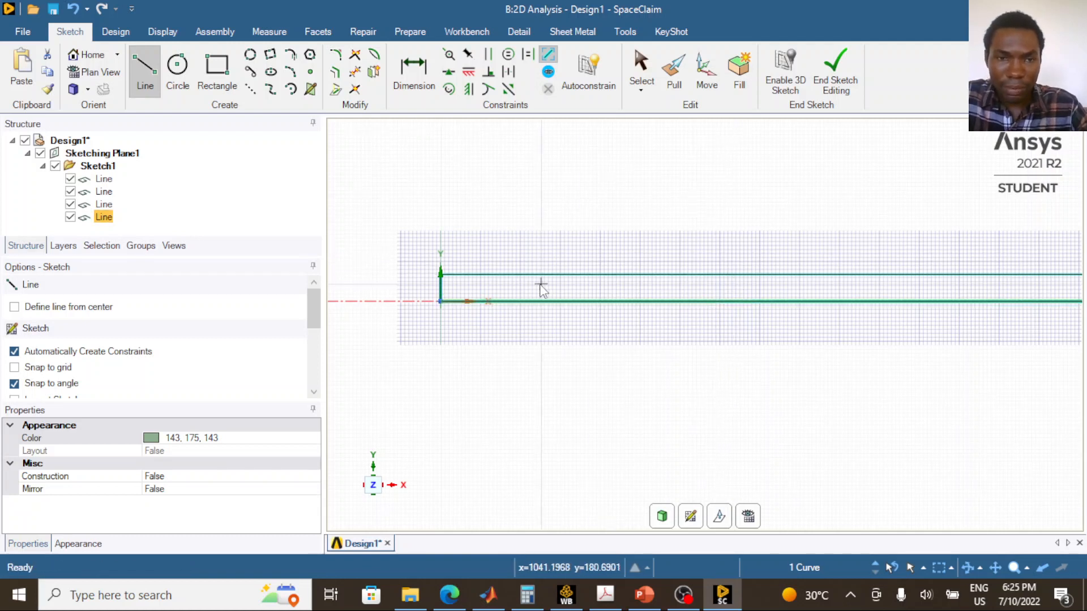
# Draw a 3000 mm line from the sketch origin along the lower edge and a perpendicular divider from its end to the upper edge
pyautogui.click(441, 302)
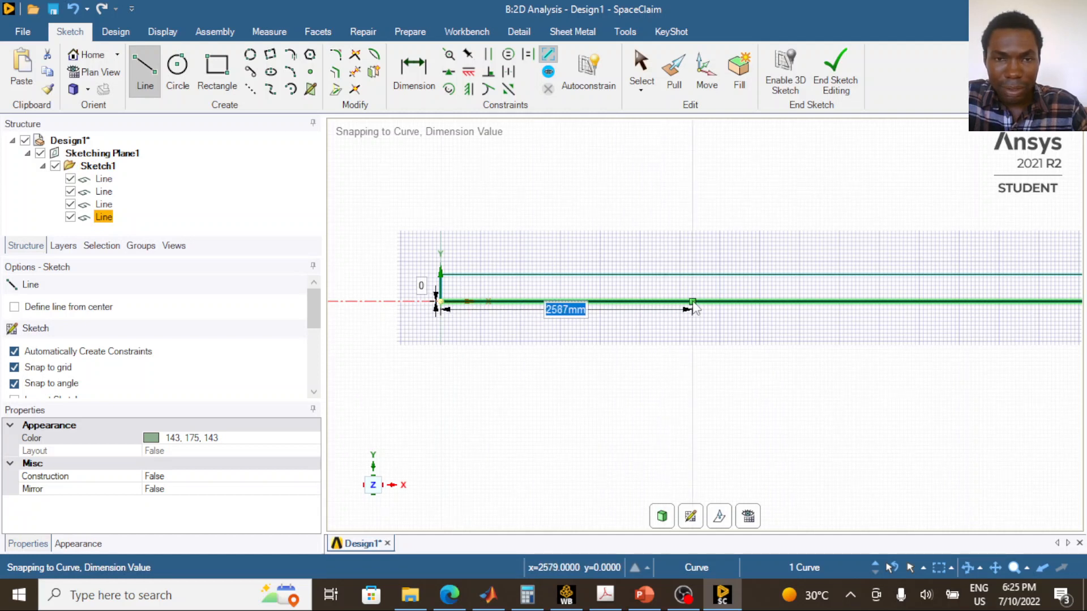
pyautogui.write('3000')
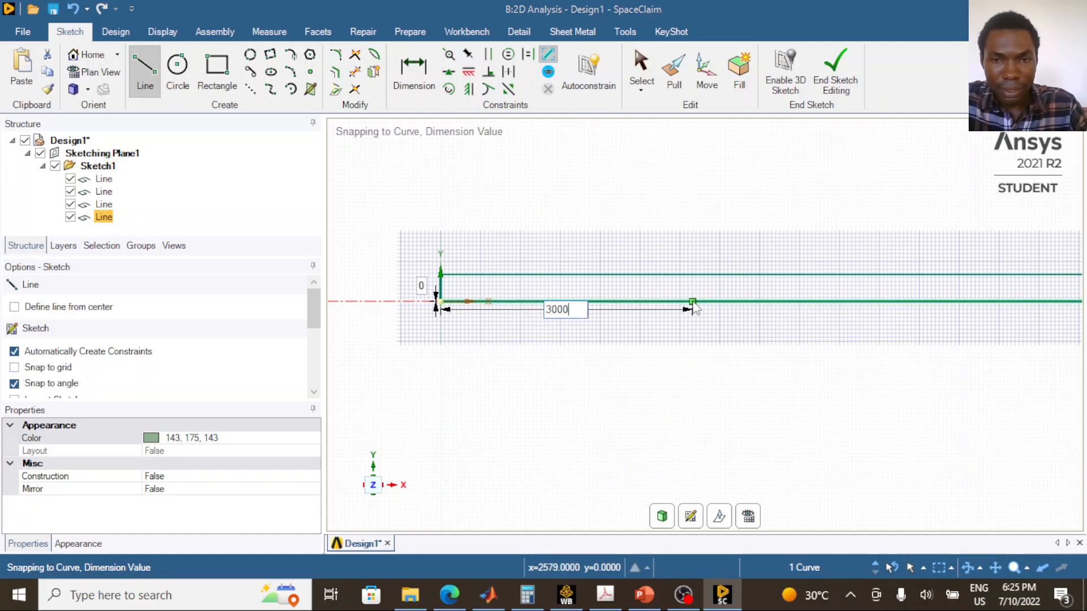
pyautogui.press('Return')
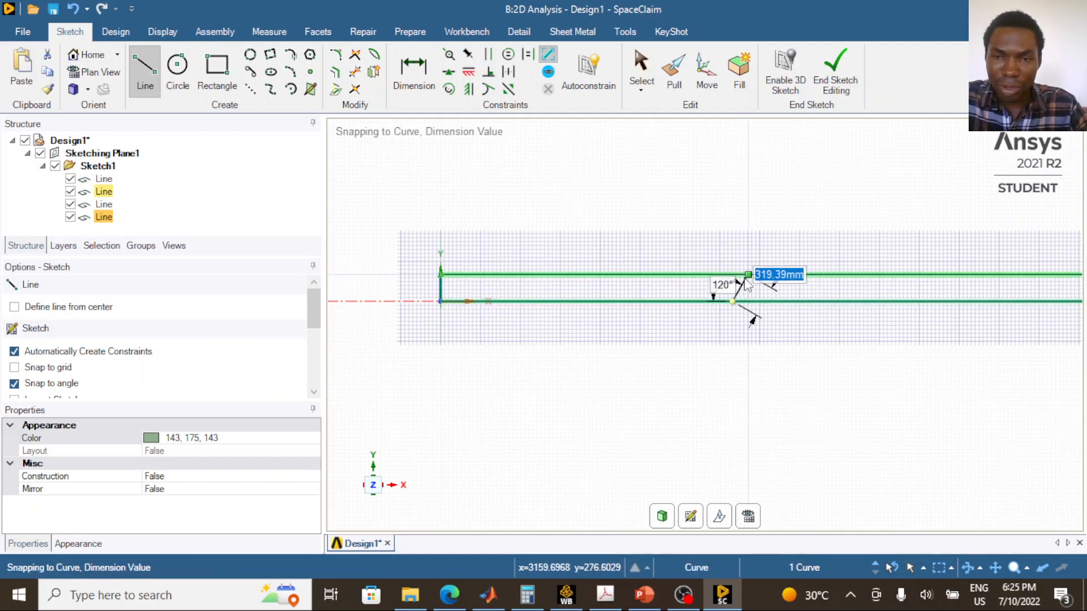
pyautogui.scroll(2, 735, 288)
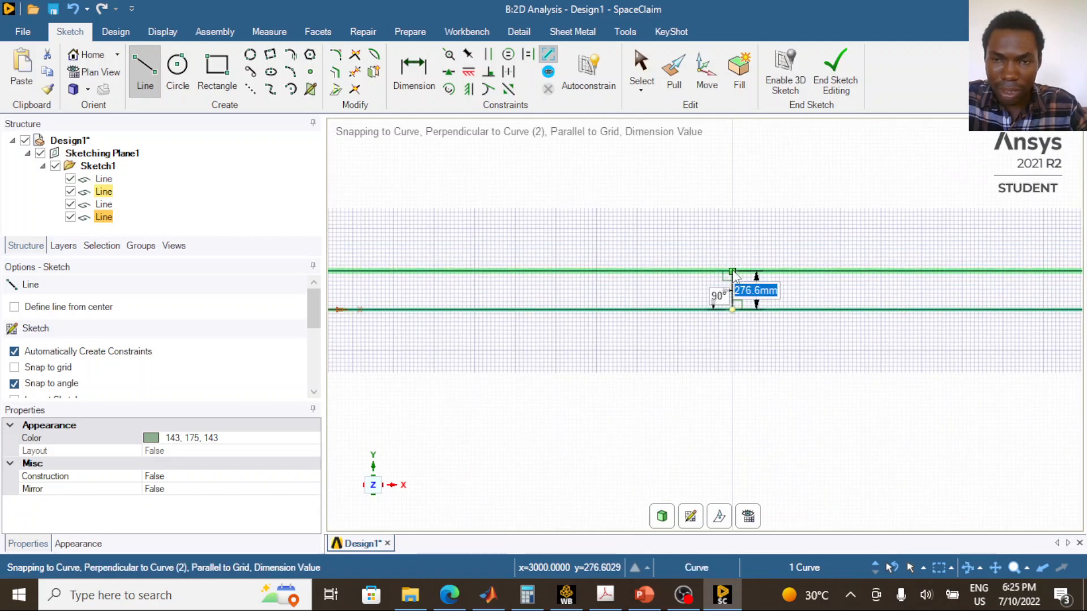
pyautogui.click(733, 271)
# Draw a 4000 mm line along the lower edge from the first divider's foot and a perpendicular divider from its end to the upper edge
pyautogui.scroll(3, 740, 329)
pyautogui.scroll(-4, 725, 320)
pyautogui.scroll(-3, 735, 319)
pyautogui.scroll(5, 702, 311)
pyautogui.scroll(-2, 702, 315)
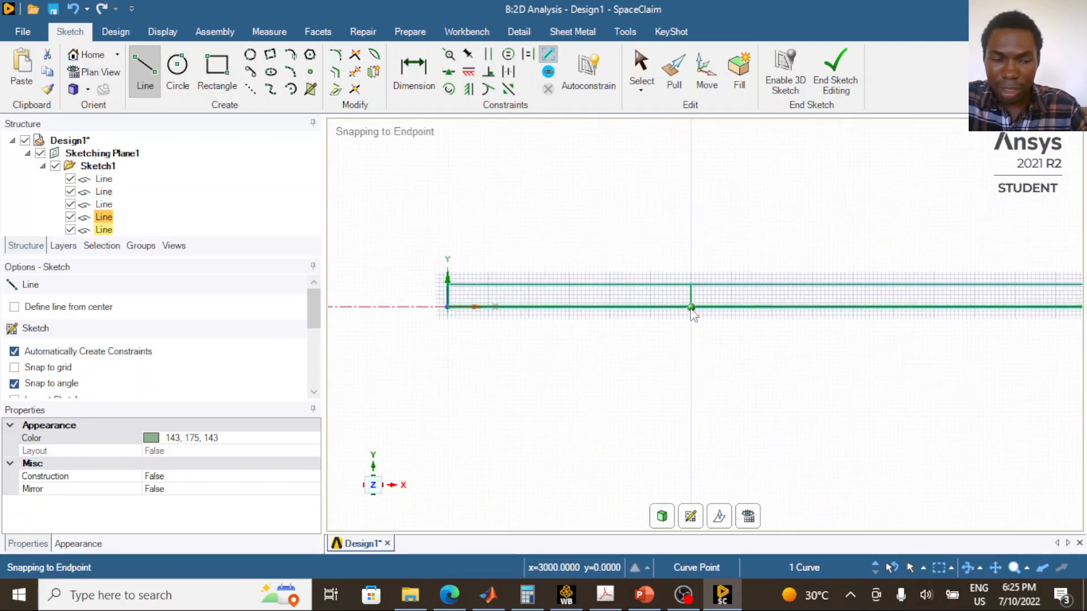
pyautogui.scroll(3, 693, 312)
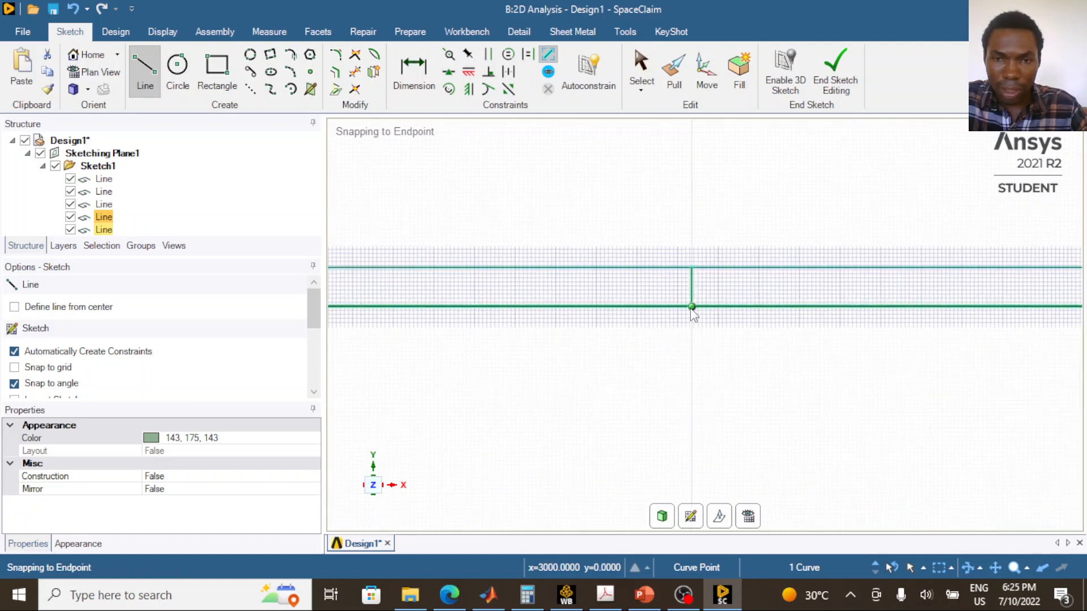
pyautogui.click(693, 306)
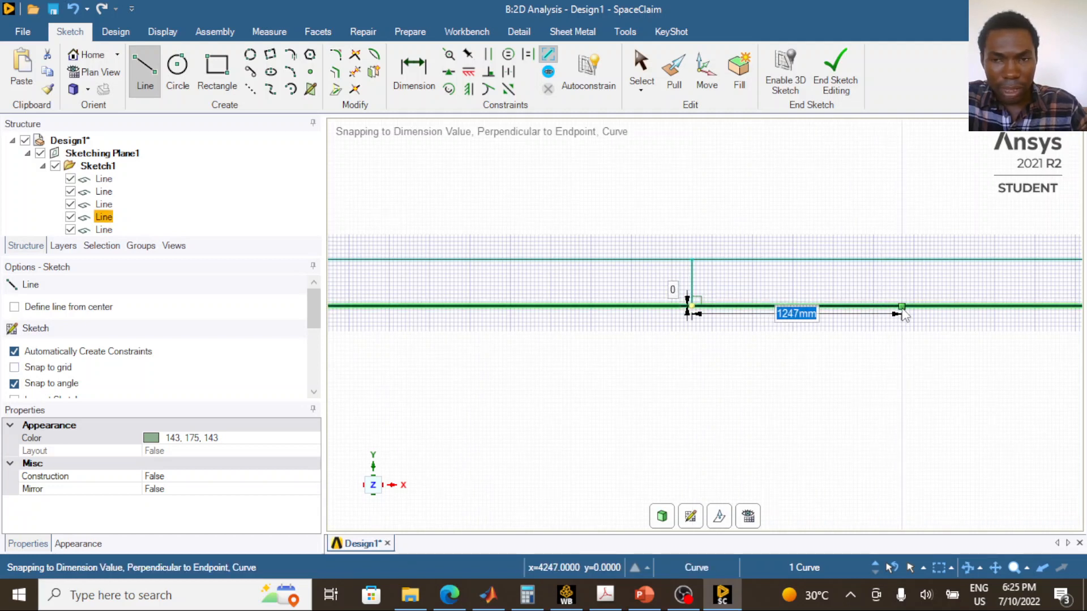
pyautogui.write('4000')
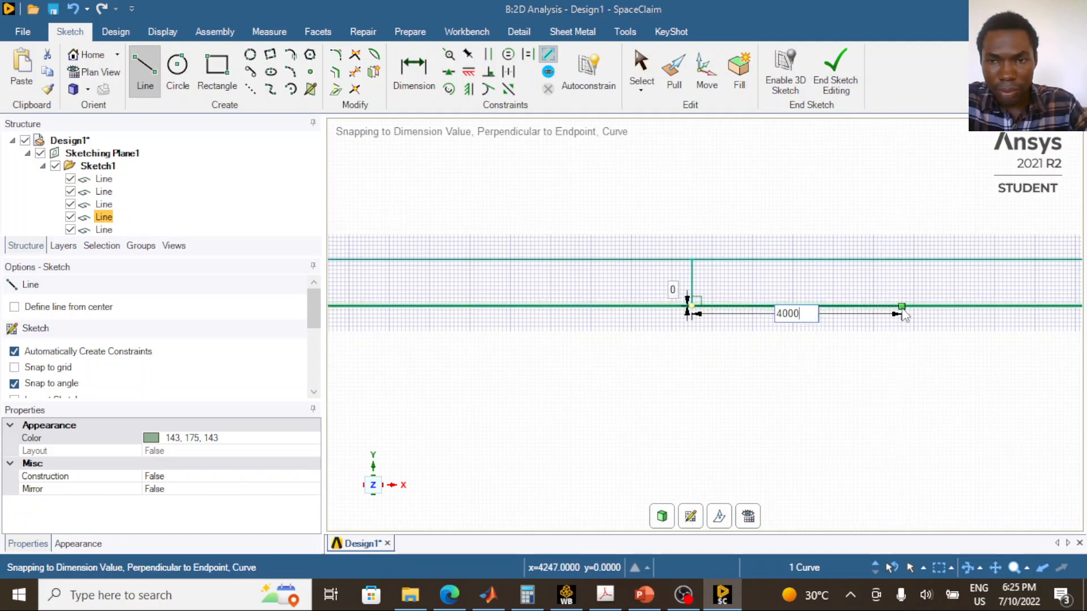
pyautogui.press('Return')
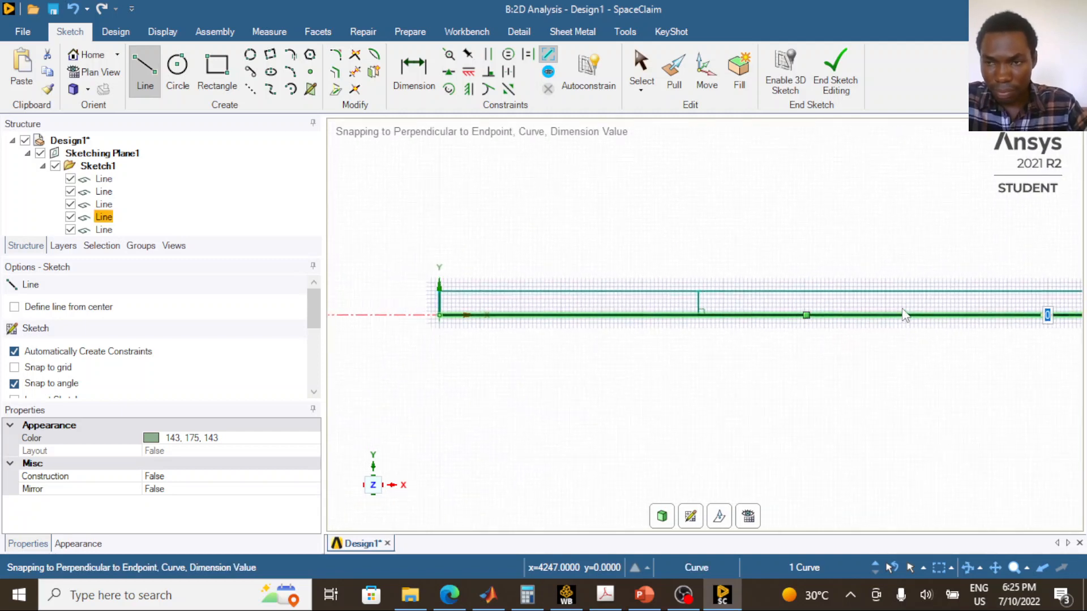
pyautogui.scroll(1, 976, 290)
pyautogui.scroll(2, 972, 287)
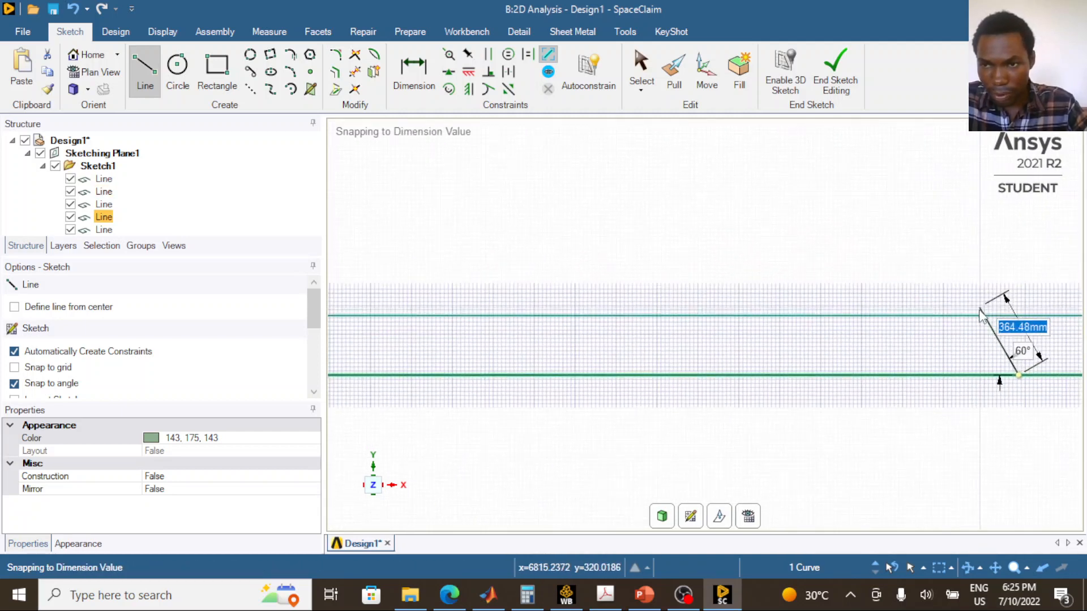
pyautogui.click(1019, 315)
# Examine the positions of the two span dividers along the beam sketch
pyautogui.scroll(2, 894, 364)
pyautogui.scroll(-5, 899, 365)
pyautogui.scroll(-3, 897, 363)
pyautogui.scroll(3, 1019, 368)
pyautogui.scroll(-2, 1010, 371)
pyautogui.scroll(-2, 992, 376)
pyautogui.scroll(2, 999, 376)
pyautogui.scroll(-1, 1036, 376)
pyautogui.scroll(-2, 1036, 385)
pyautogui.scroll(1, 1058, 395)
pyautogui.scroll(2, 1064, 397)
pyautogui.scroll(-3, 1059, 396)
pyautogui.scroll(1, 1041, 411)
pyautogui.scroll(4, 1050, 399)
pyautogui.scroll(-2, 979, 357)
pyautogui.scroll(2, 1050, 255)
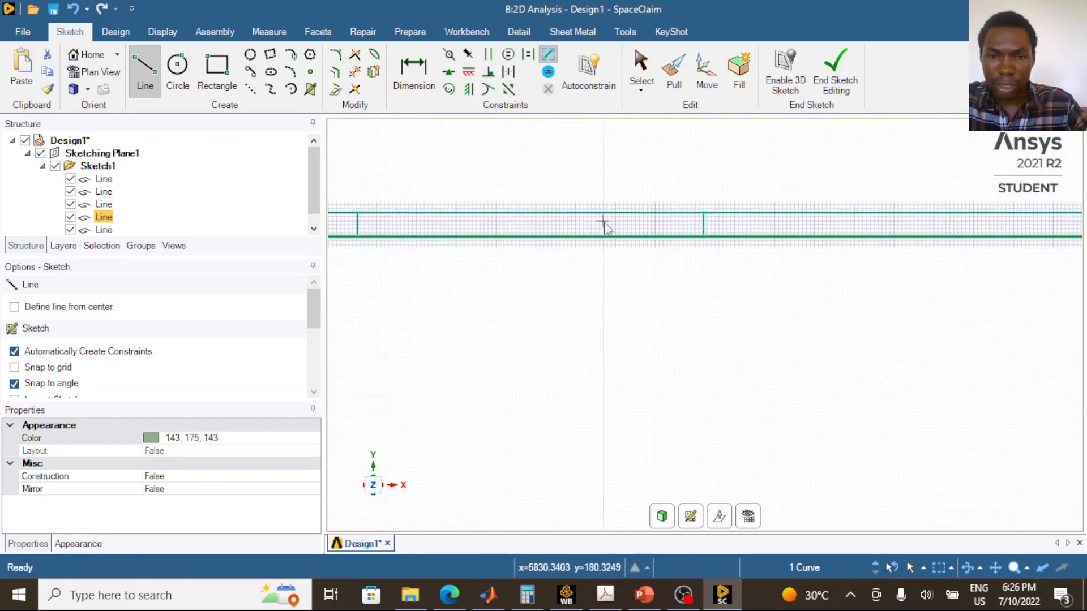
# Switch to PowerPoint, check the remaining span lengths on the 2-D beam analysis slide, and return to SpaceClaim
pyautogui.click(645, 597)
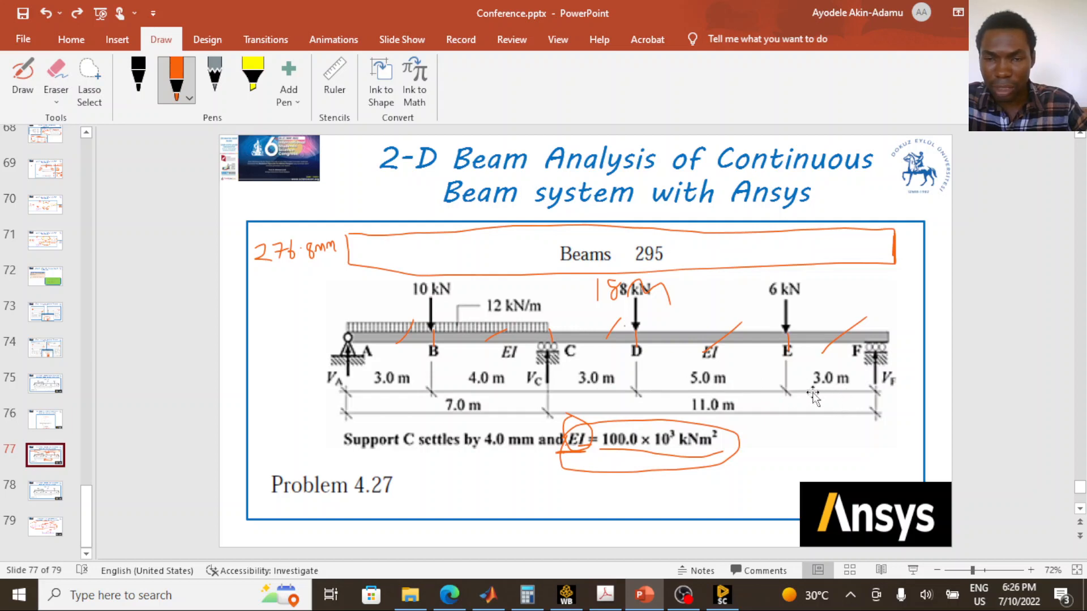
pyautogui.click(722, 594)
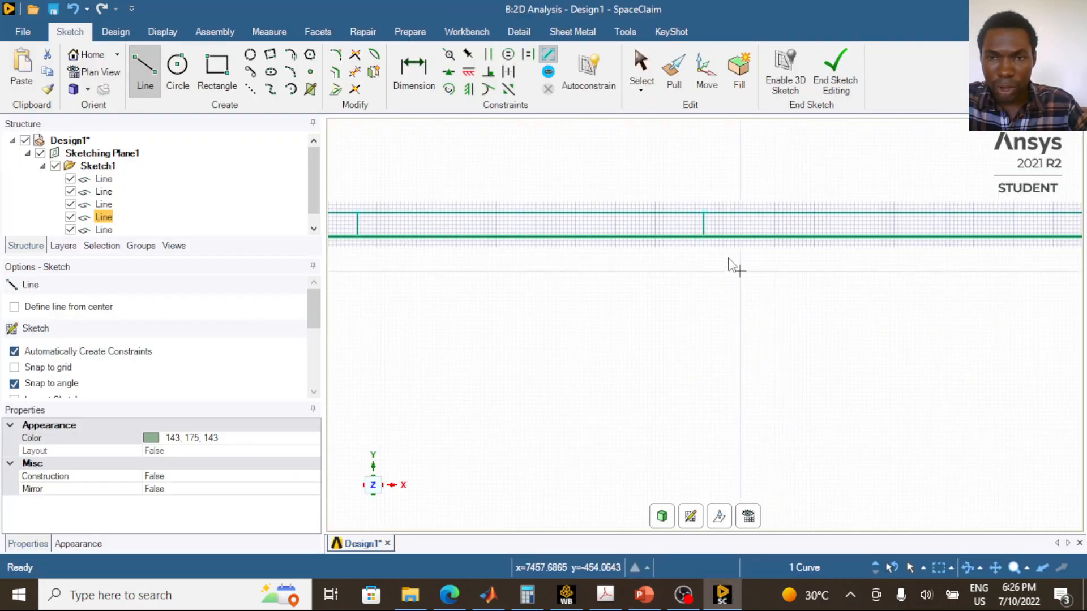
# Draw a 3000 mm line along the lower edge from the second divider's foot and a perpendicular divider from its end to the upper edge
pyautogui.click(704, 238)
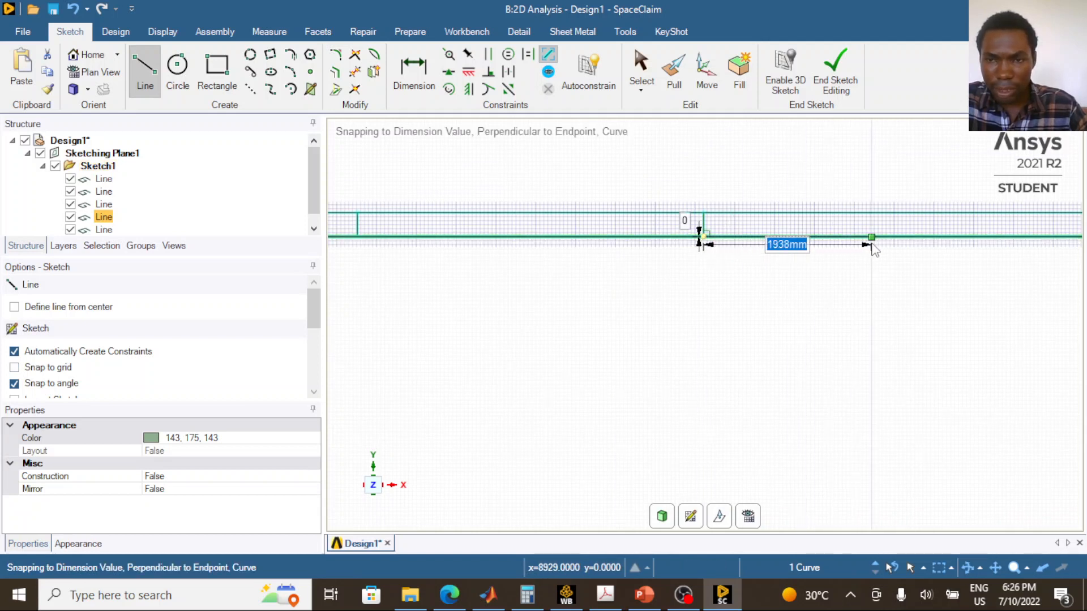
pyautogui.write('3')
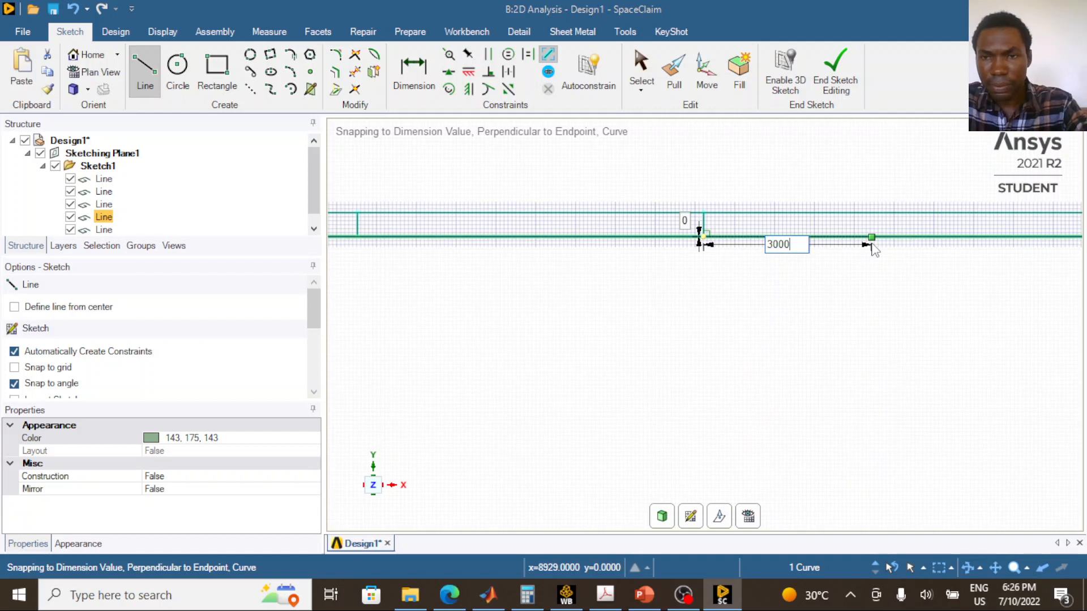
pyautogui.write('000')
pyautogui.press('Return')
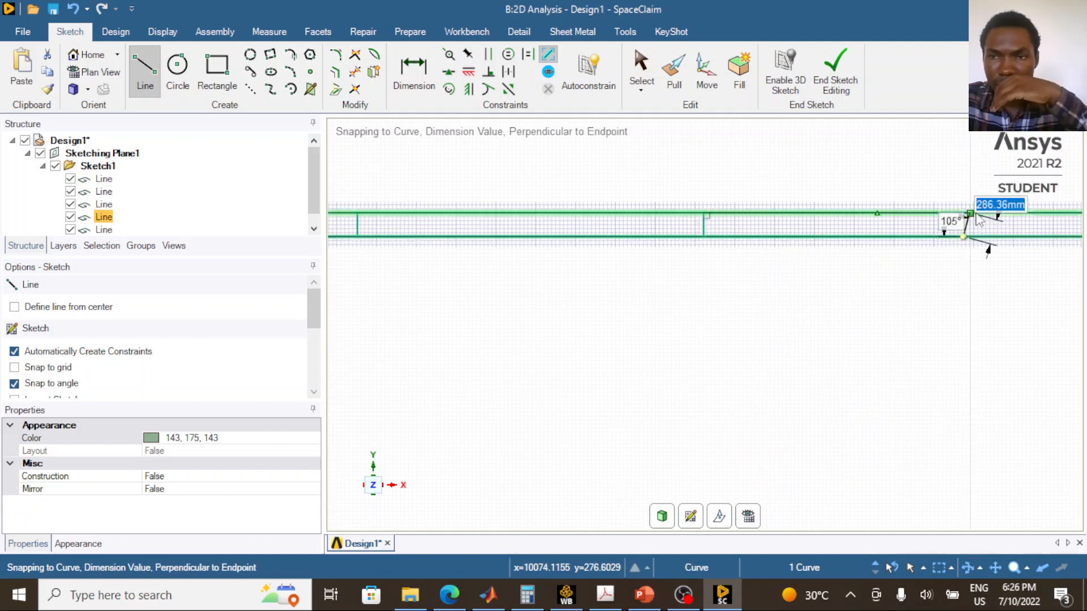
pyautogui.scroll(3, 962, 209)
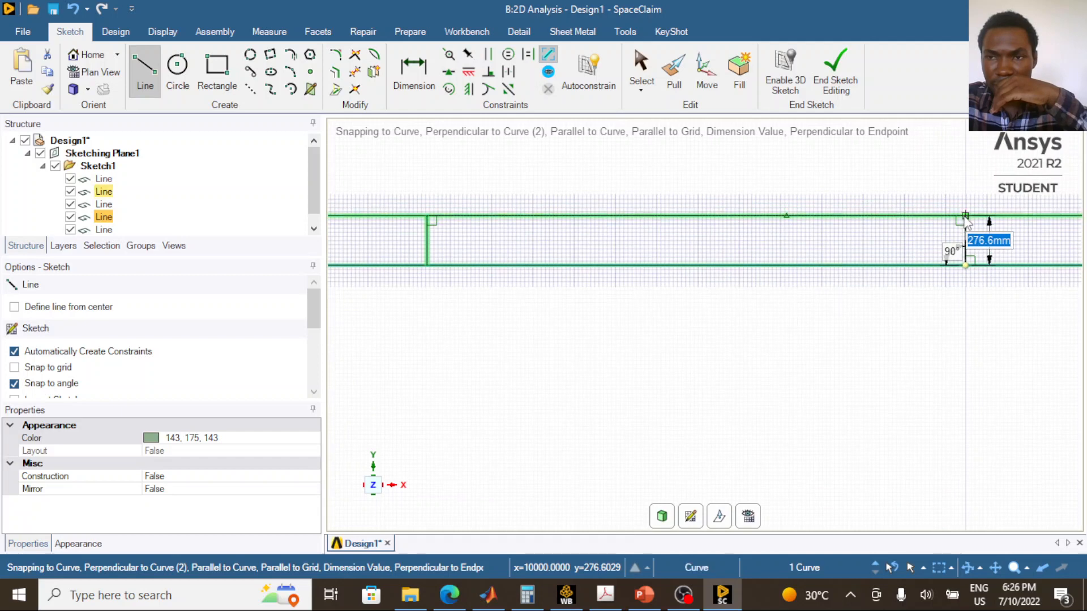
pyautogui.click(965, 217)
# Draw a 5000 mm line along the lower edge from the third divider's foot and a perpendicular divider from its end to the upper edge
pyautogui.scroll(-5, 876, 281)
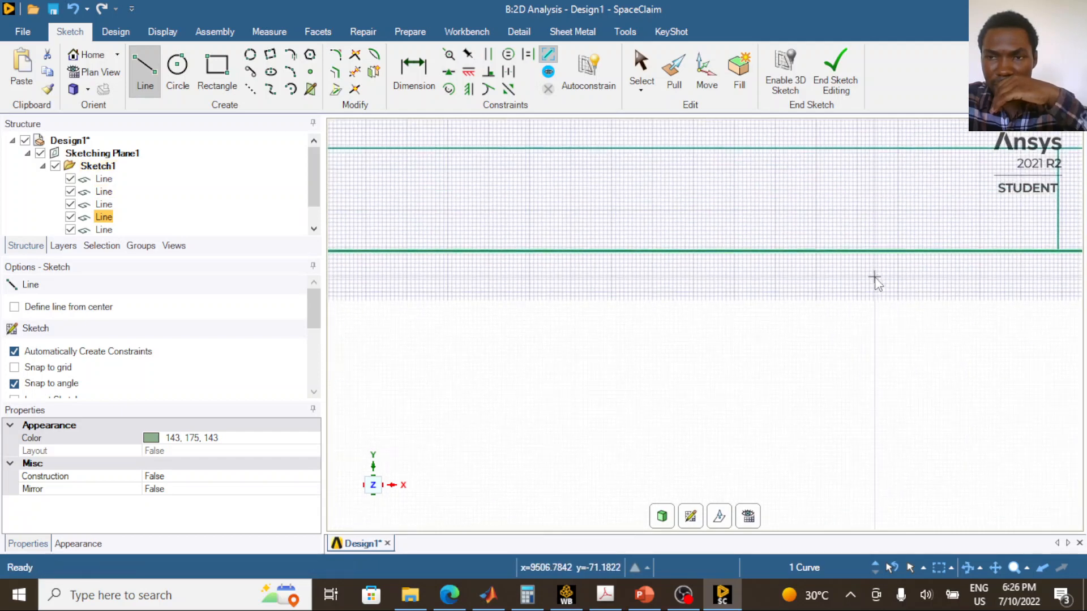
pyautogui.scroll(4, 1051, 286)
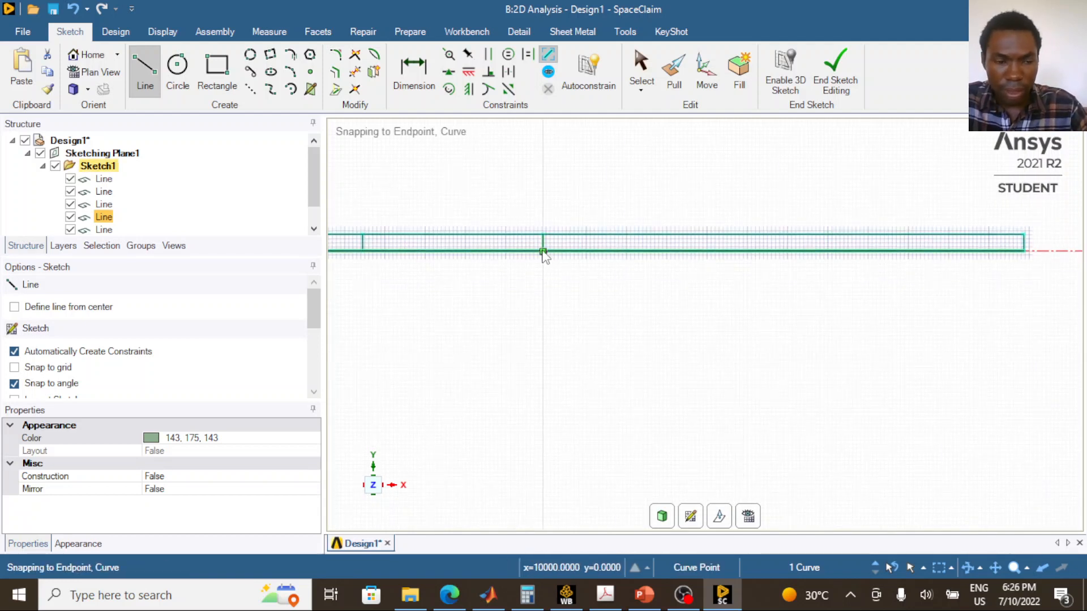
pyautogui.scroll(3, 544, 256)
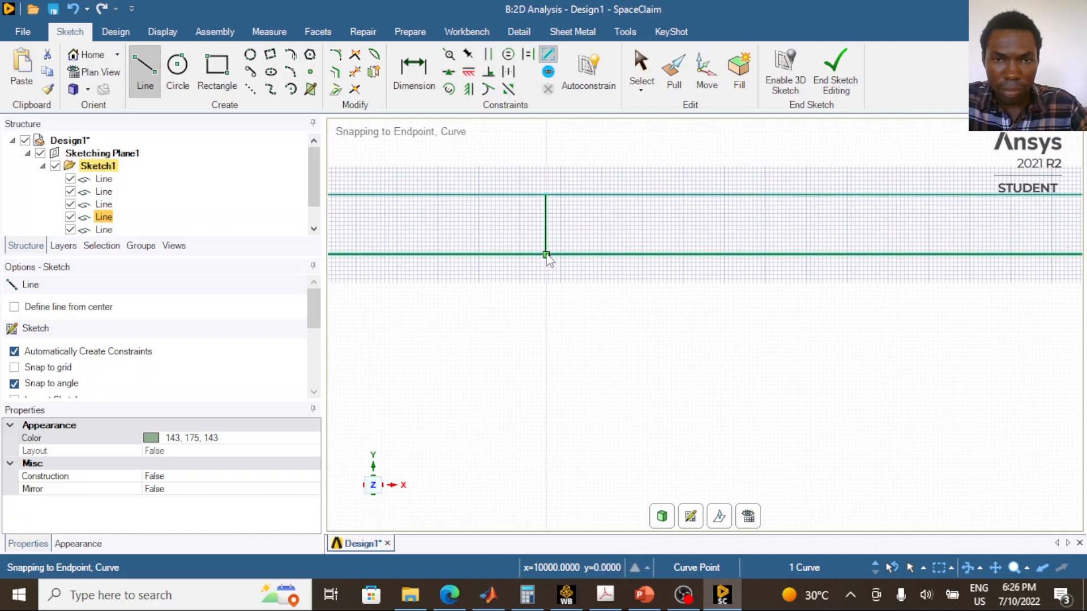
pyautogui.click(546, 255)
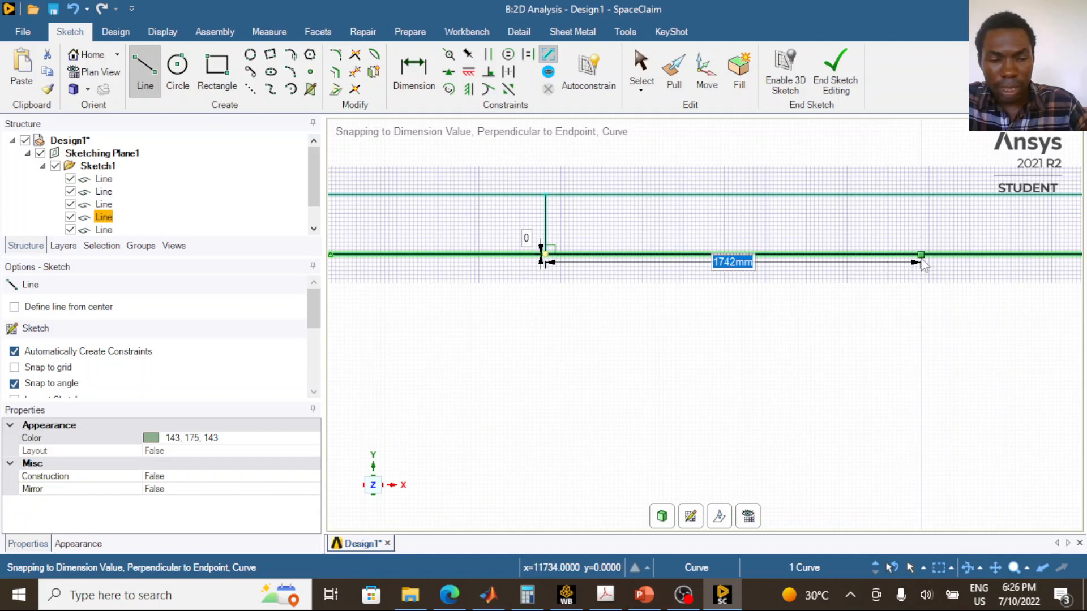
pyautogui.write('5')
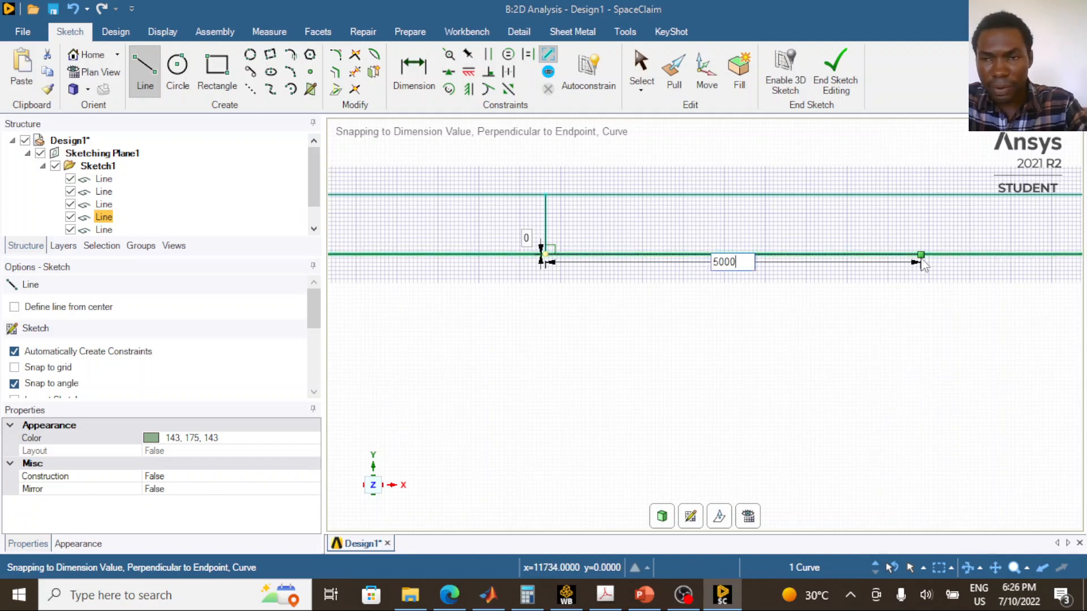
pyautogui.write('000')
pyautogui.press('Return')
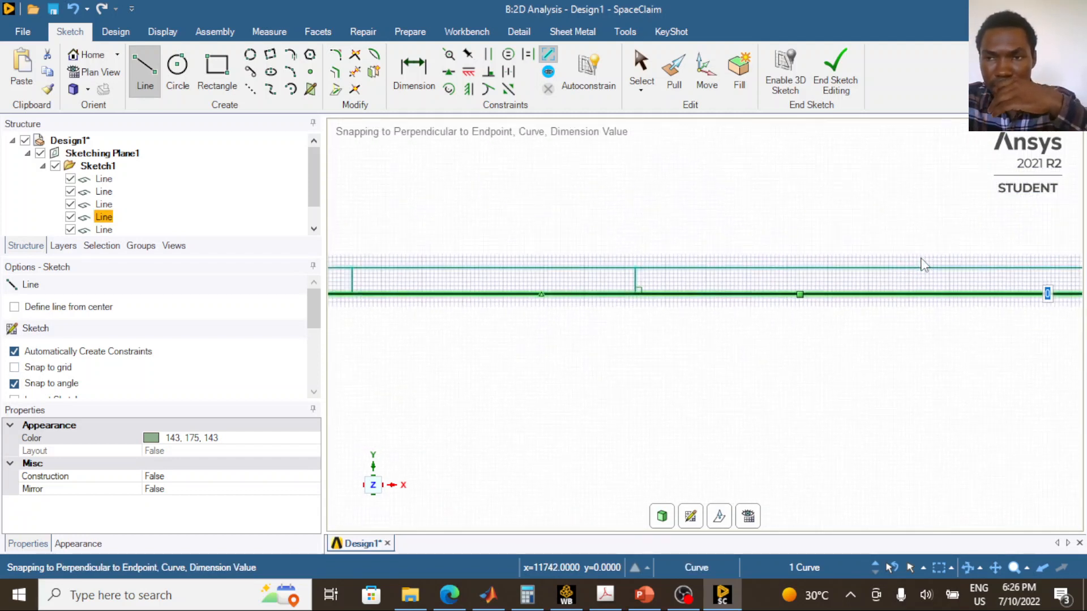
pyautogui.scroll(3, 988, 302)
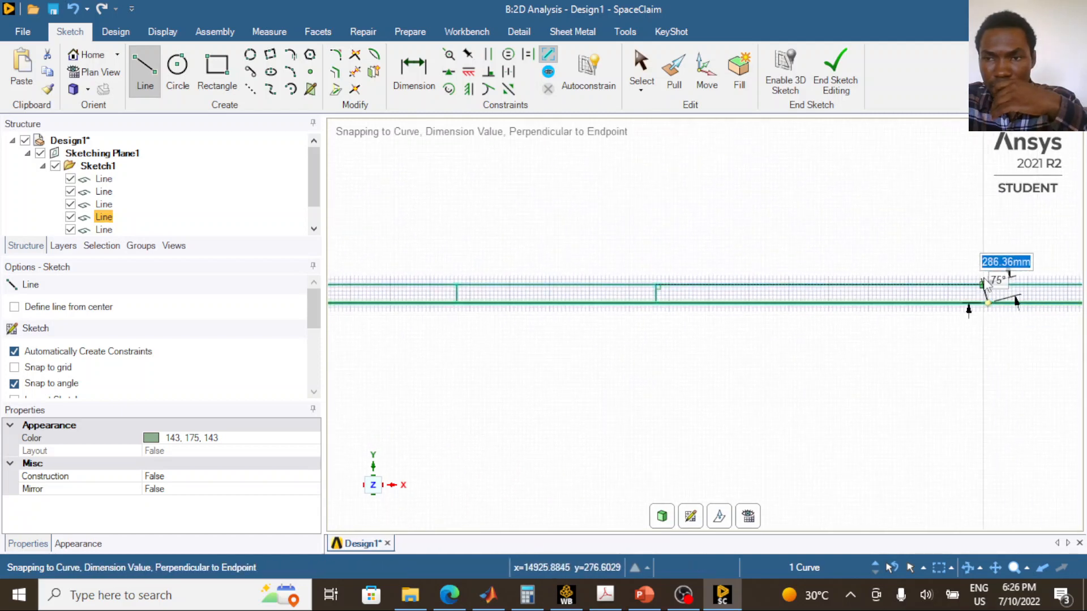
pyautogui.scroll(2, 991, 293)
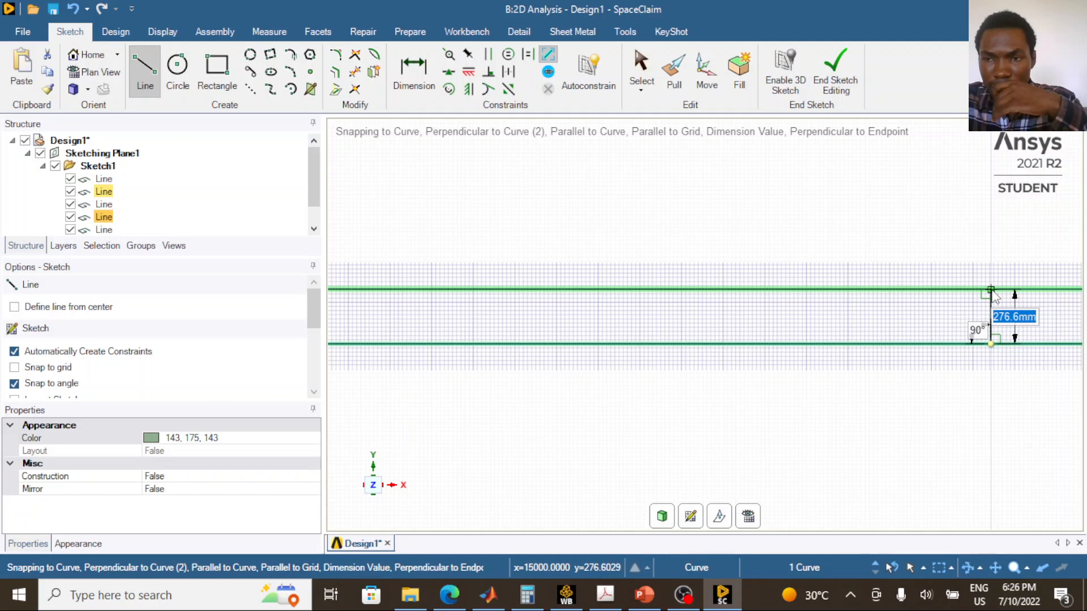
pyautogui.click(991, 290)
pyautogui.scroll(-4, 971, 339)
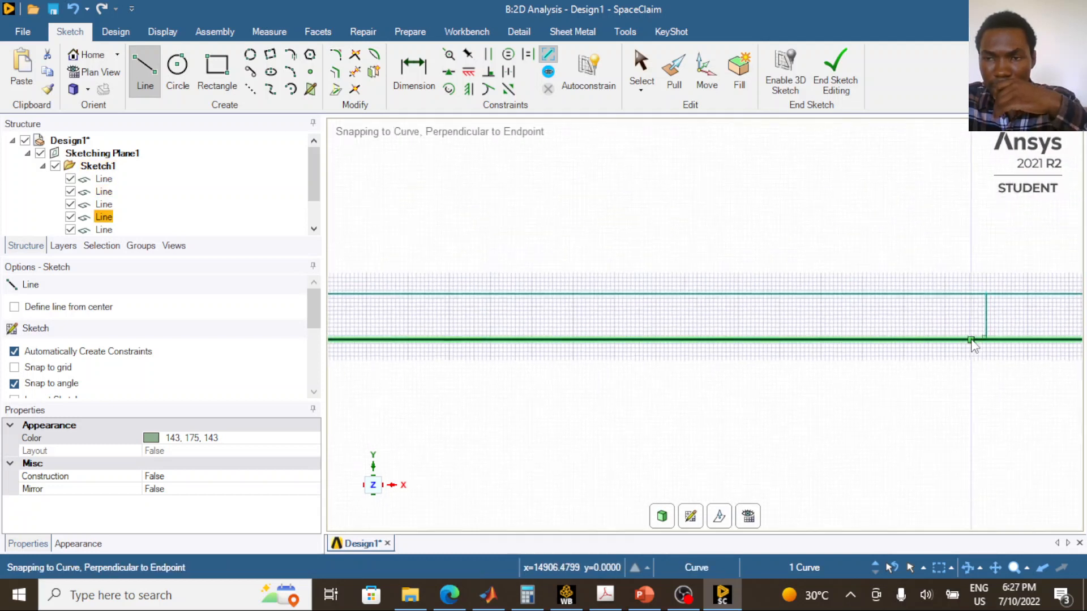
pyautogui.scroll(-5, 974, 342)
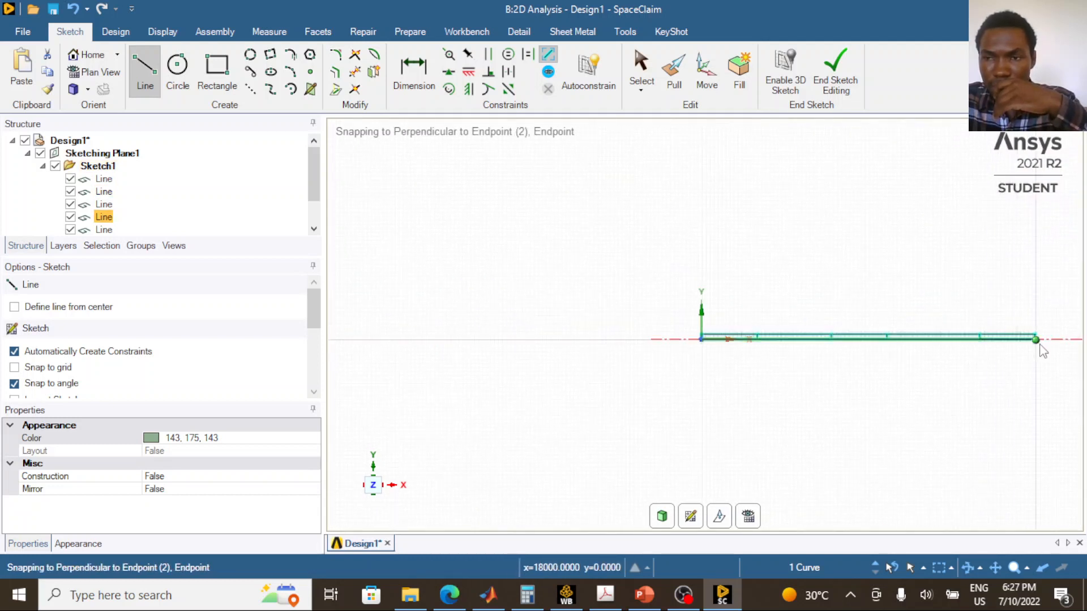
# Draw a 3000 mm line along the lower edge from the fourth divider's foot to the beam's far lower corner
pyautogui.scroll(2, 1042, 351)
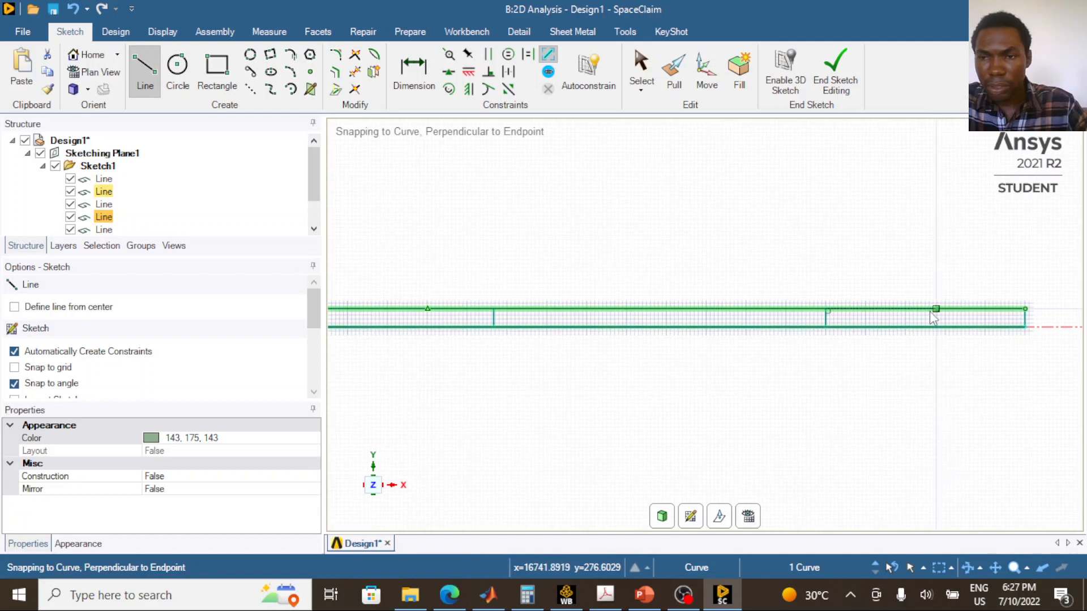
pyautogui.click(827, 328)
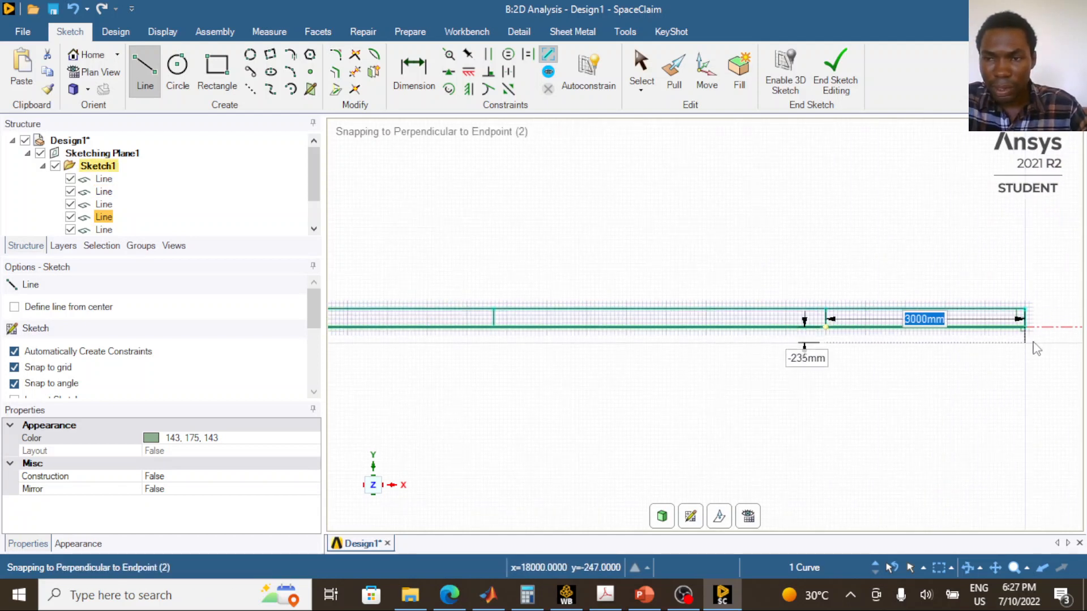
pyautogui.click(1024, 328)
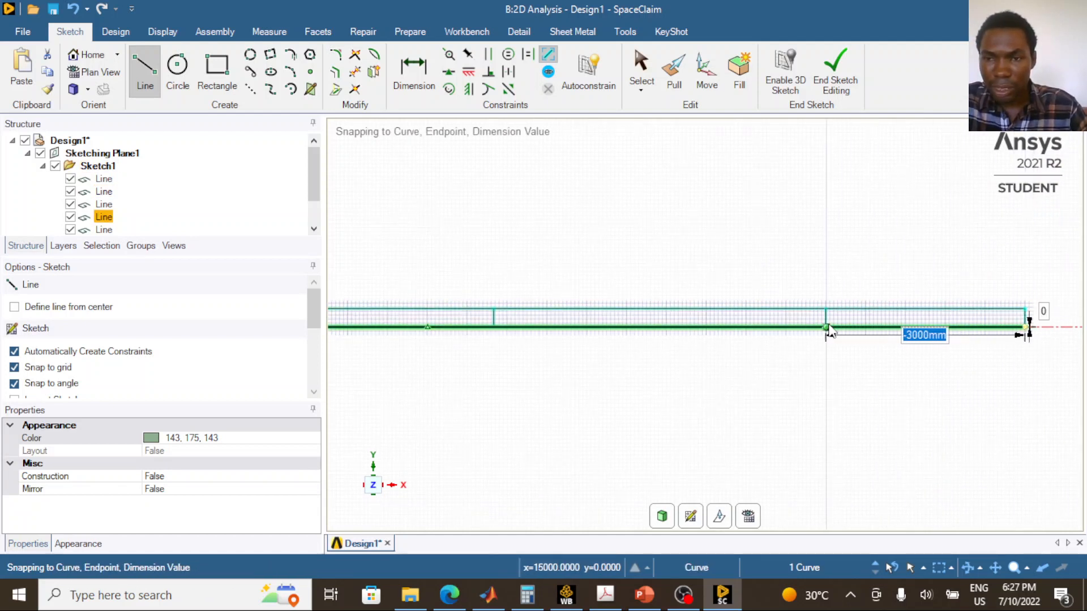
pyautogui.press('Escape')
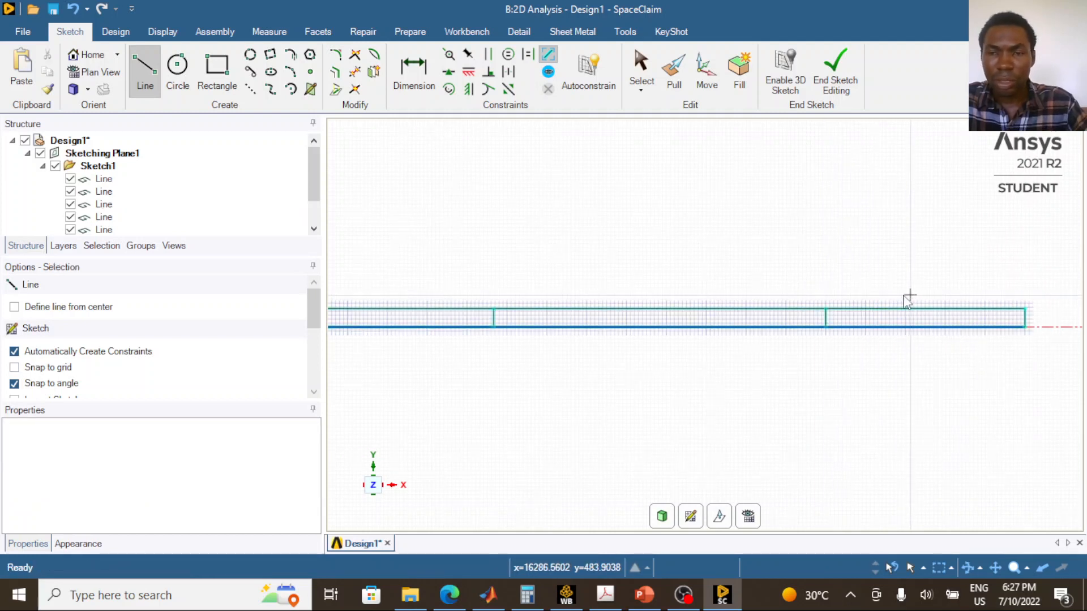
pyautogui.press('Escape')
# End the sketch editing to turn the divided beam profile into a surface, and close SpaceClaim
pyautogui.scroll(-4, 875, 321)
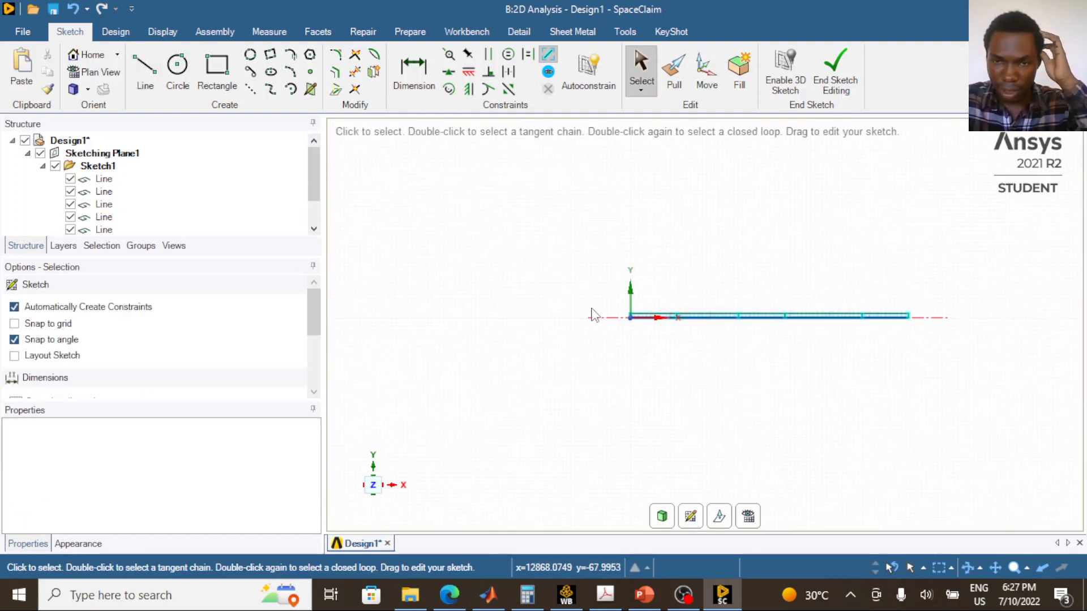
pyautogui.scroll(2, 694, 310)
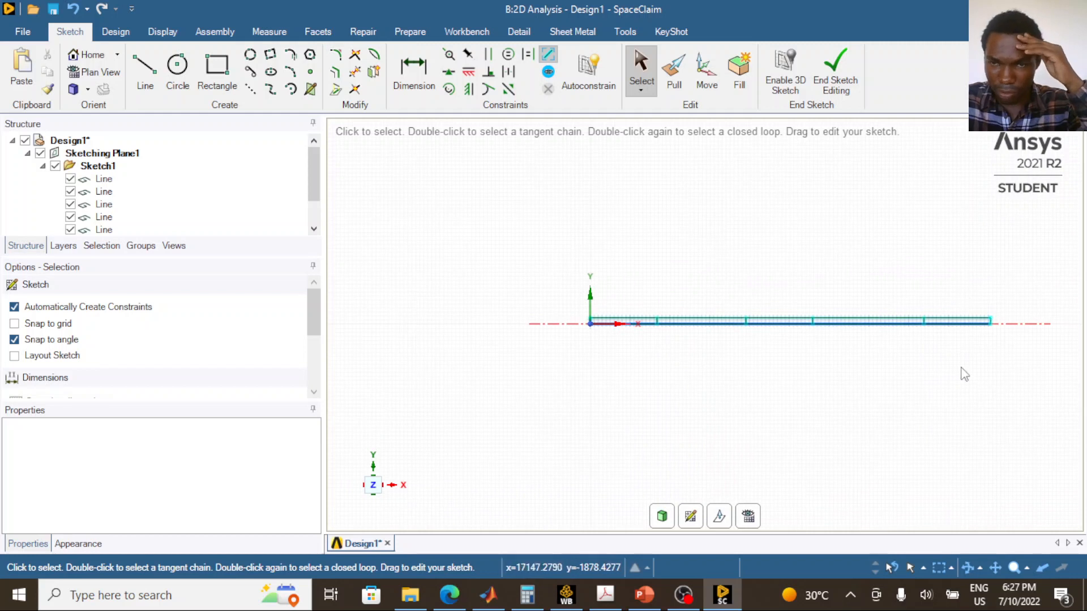
pyautogui.click(835, 79)
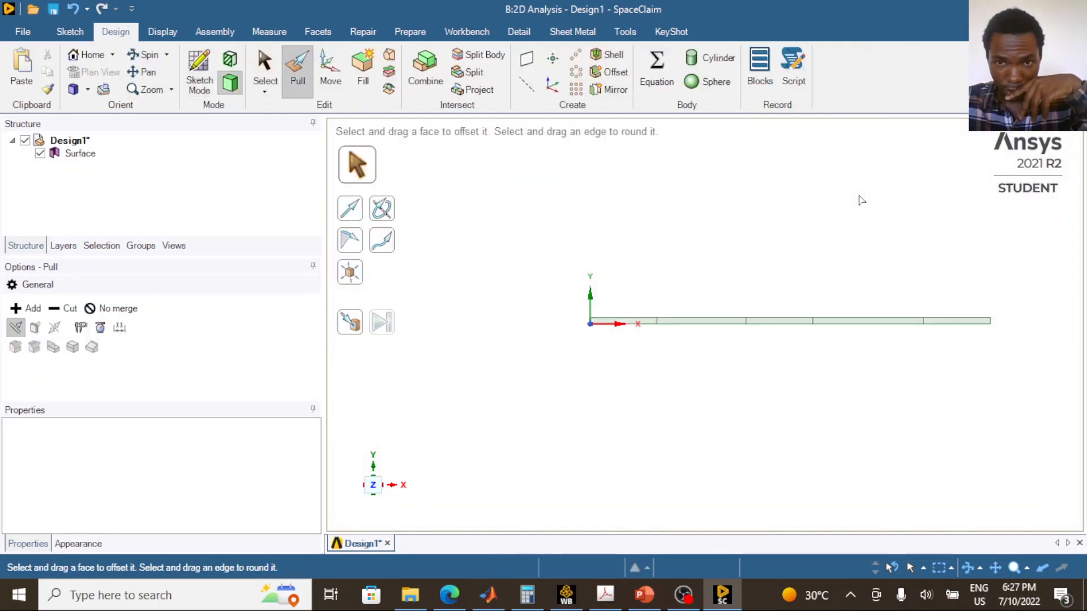
pyautogui.scroll(2, 897, 335)
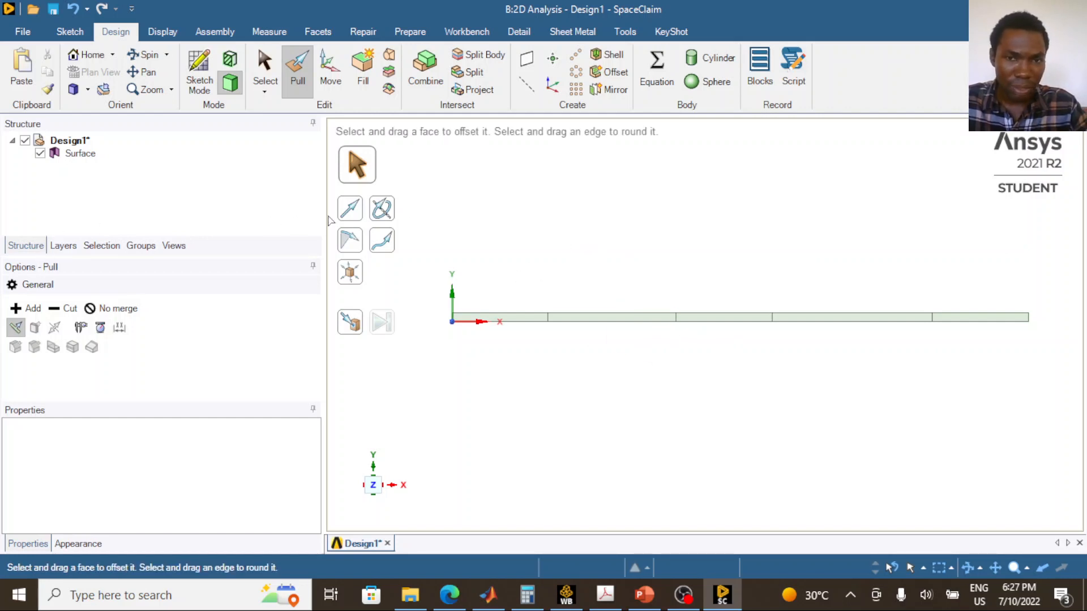
pyautogui.click(961, 314)
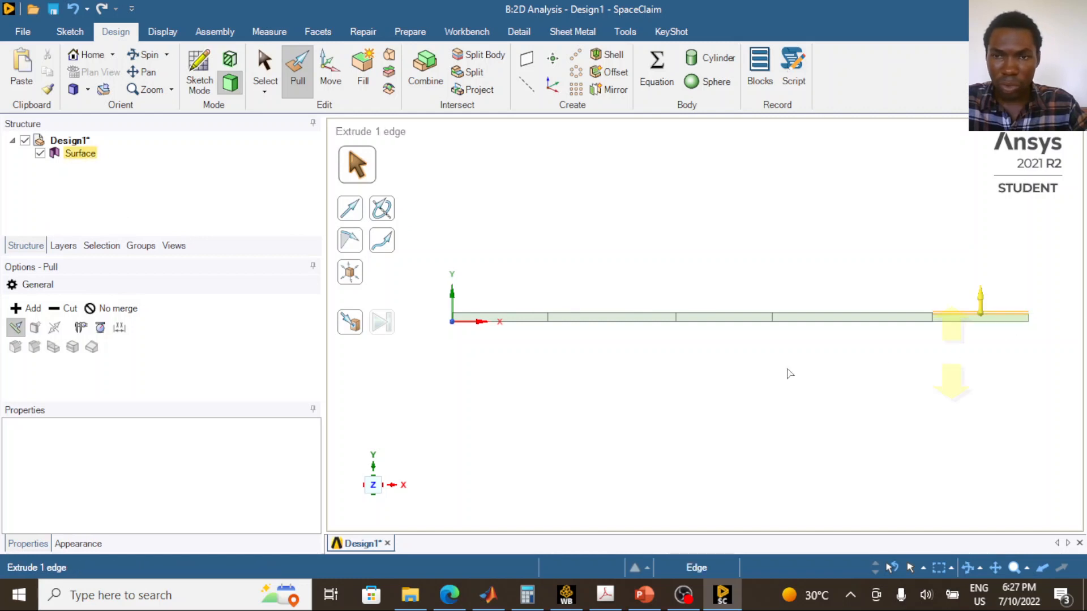
pyautogui.click(890, 179)
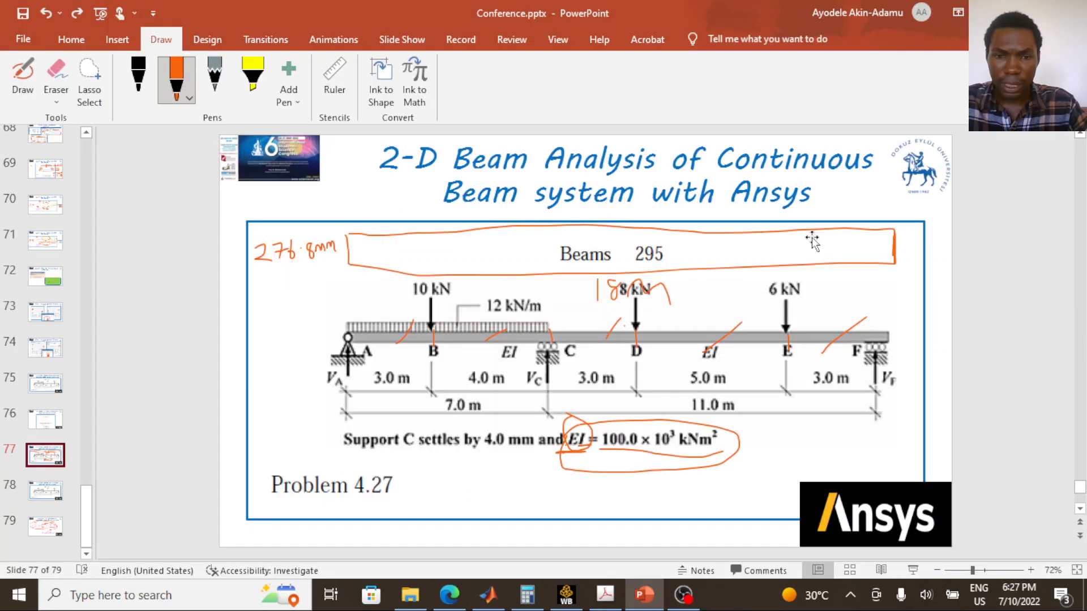
# Switch to Workbench, open the 2D Analysis system's Model in Mechanical, and maximize the Mechanical window
pyautogui.click(566, 594)
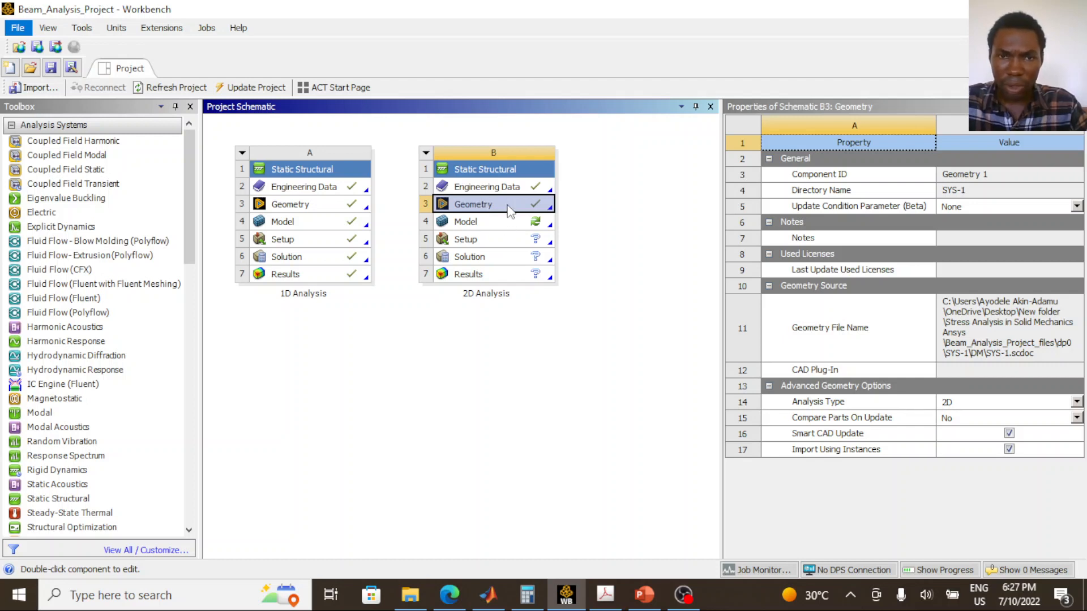
pyautogui.click(506, 224)
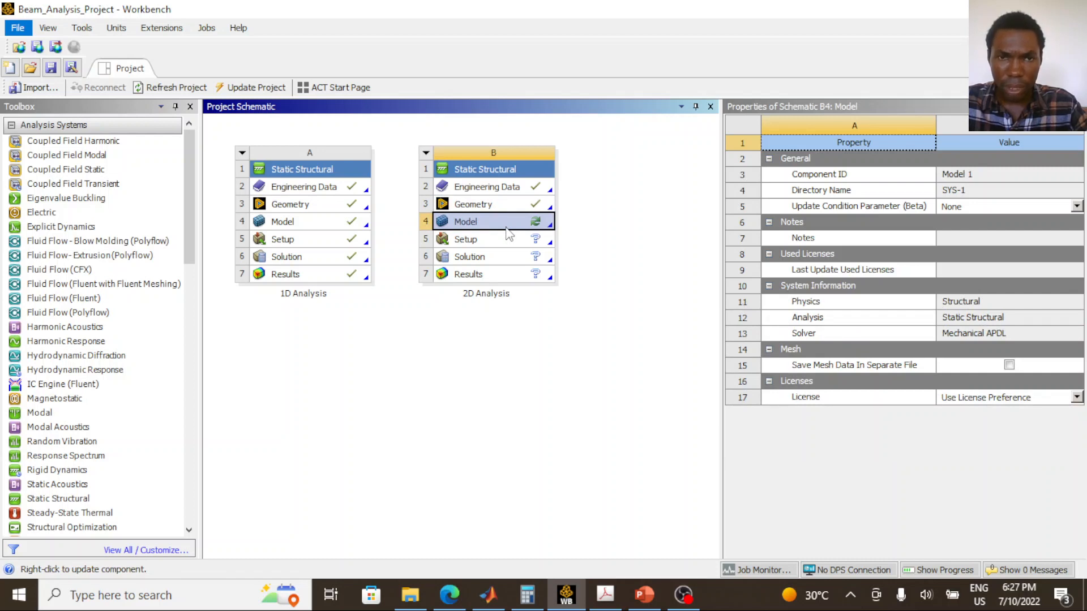
pyautogui.doubleClick(484, 226)
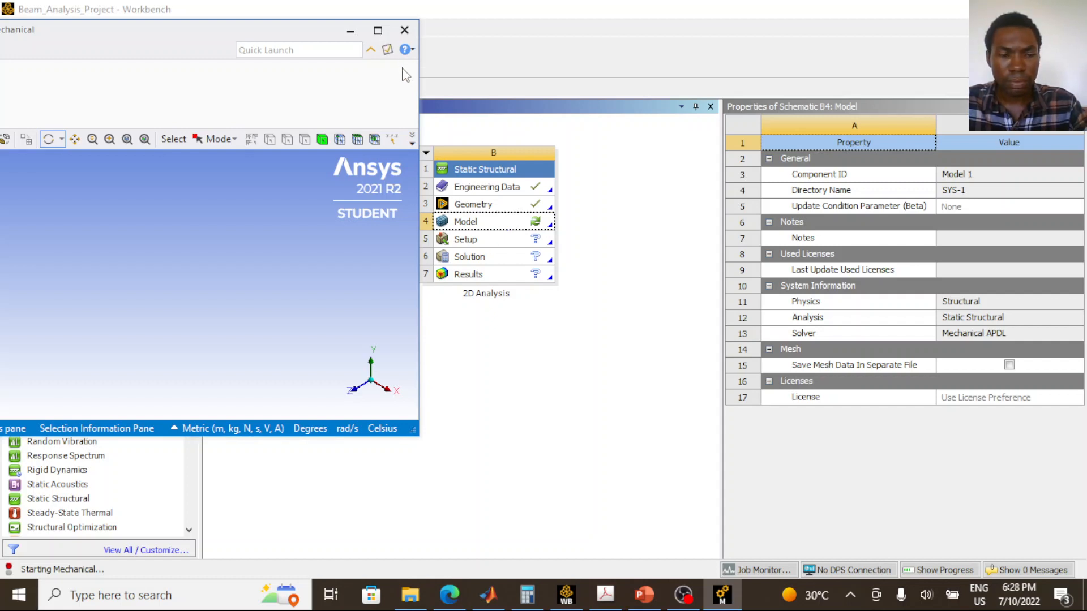
pyautogui.click(722, 595)
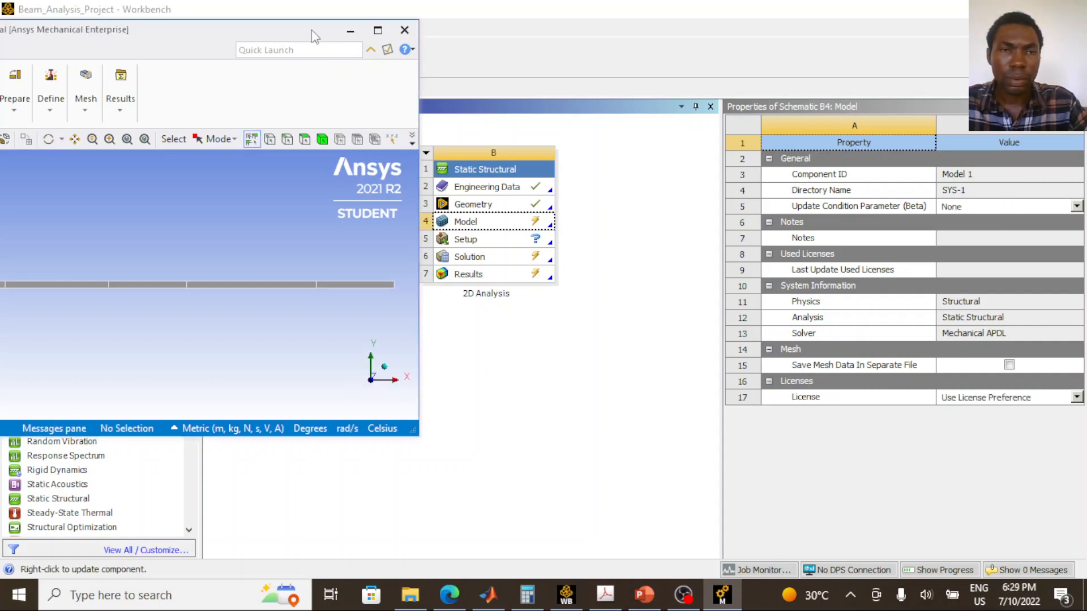
pyautogui.moveTo(305, 35); pyautogui.dragTo(616, 51)
pyautogui.click(689, 50)
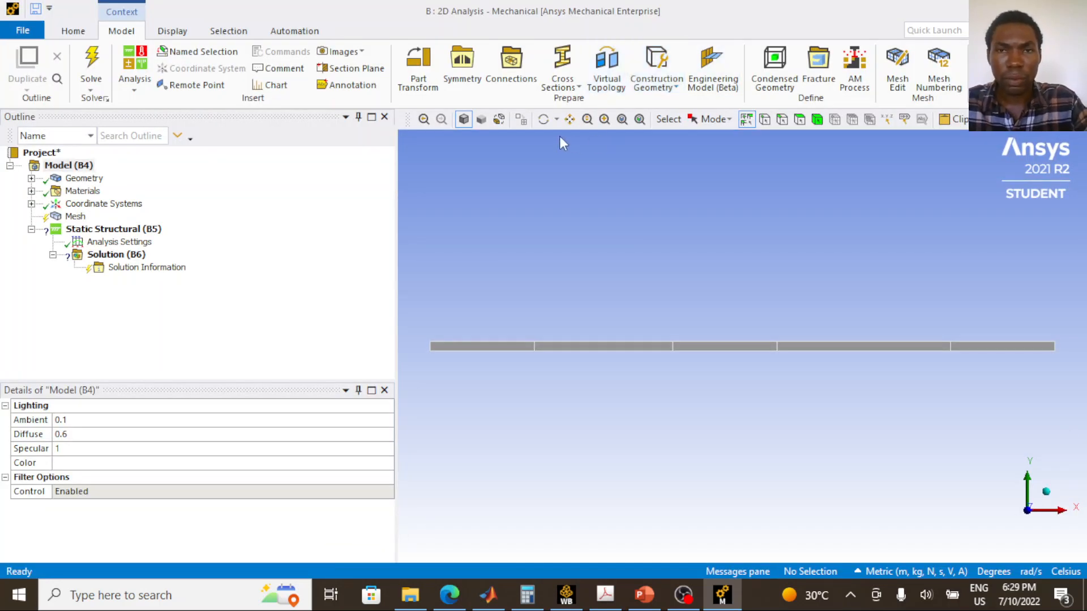
# Assign the Steel material to the beam's surface body
pyautogui.click(31, 178)
pyautogui.click(112, 193)
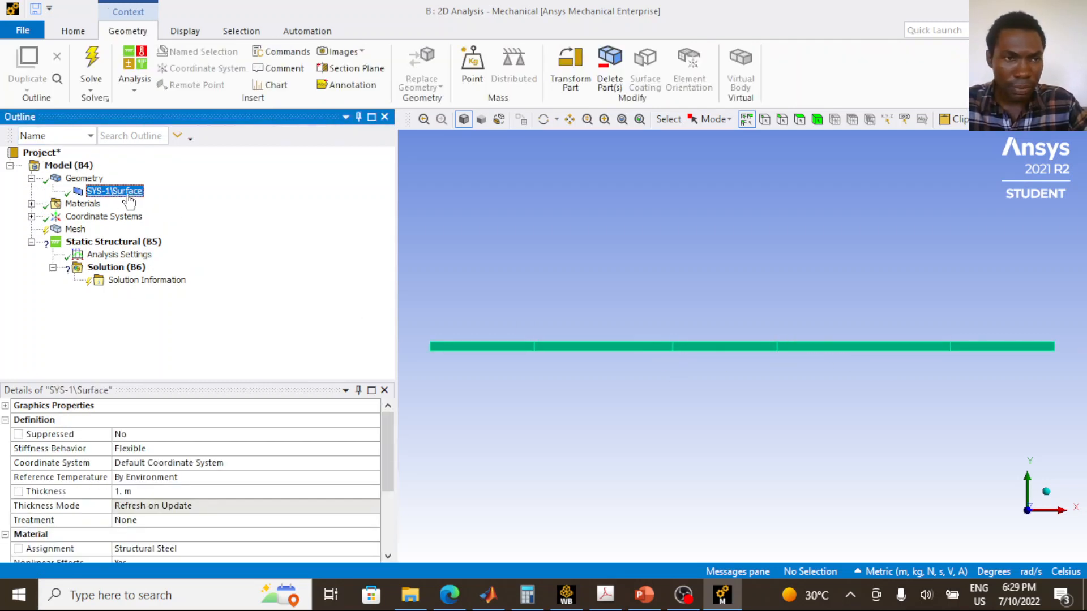
pyautogui.scroll(-1, 156, 515)
pyautogui.click(157, 511)
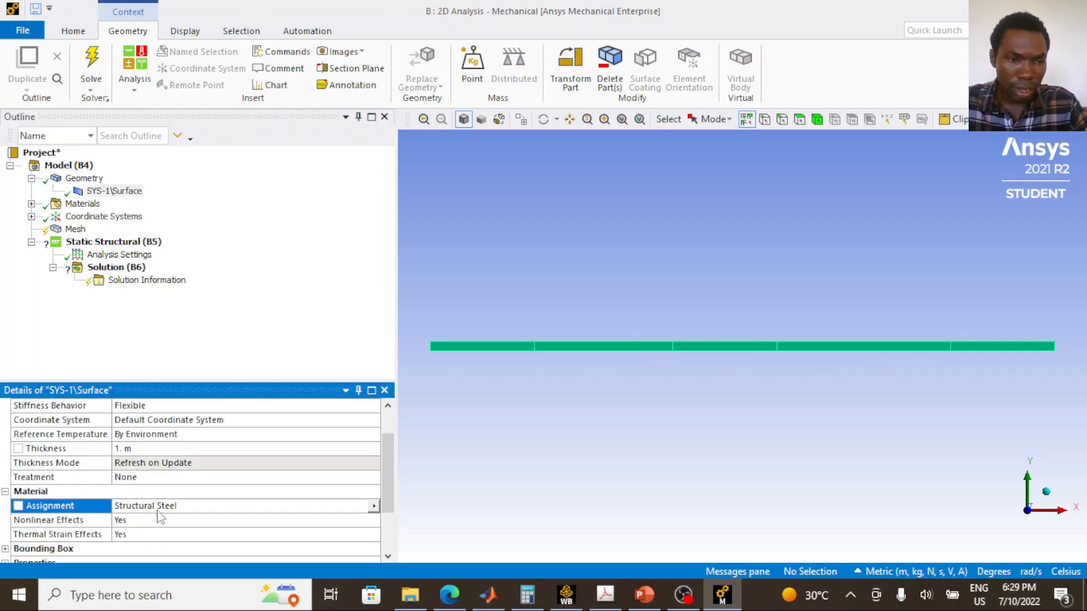
pyautogui.click(374, 506)
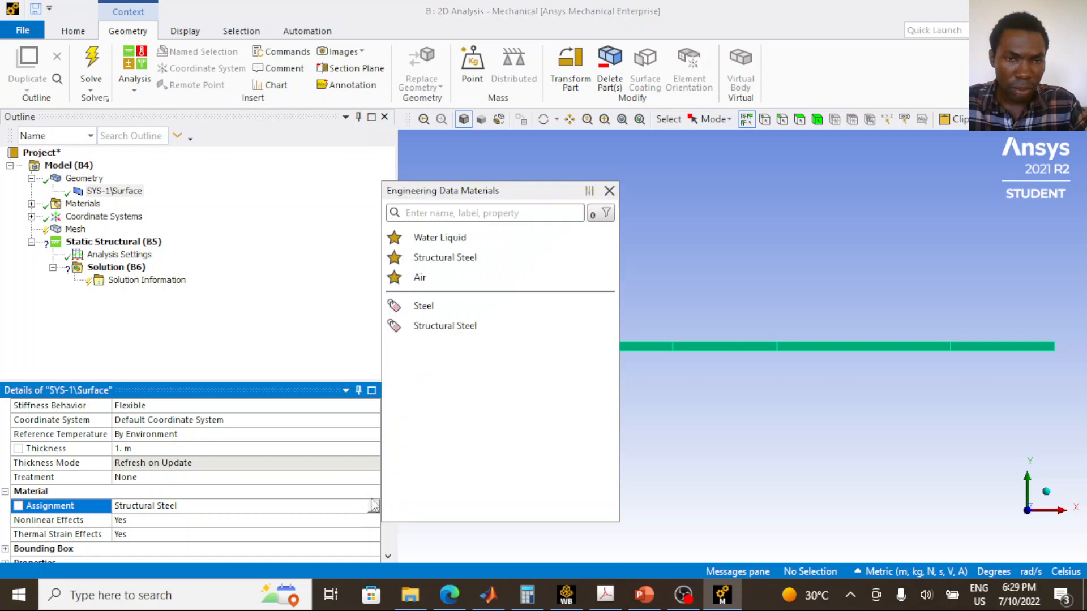
pyautogui.click(428, 308)
pyautogui.scroll(-2, 55, 527)
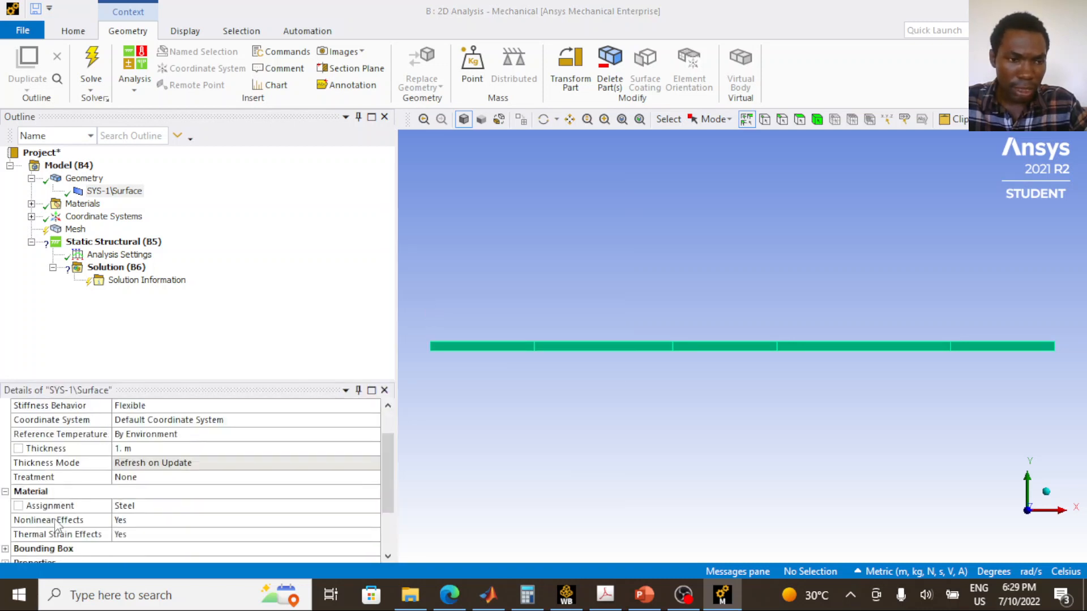
pyautogui.click(115, 192)
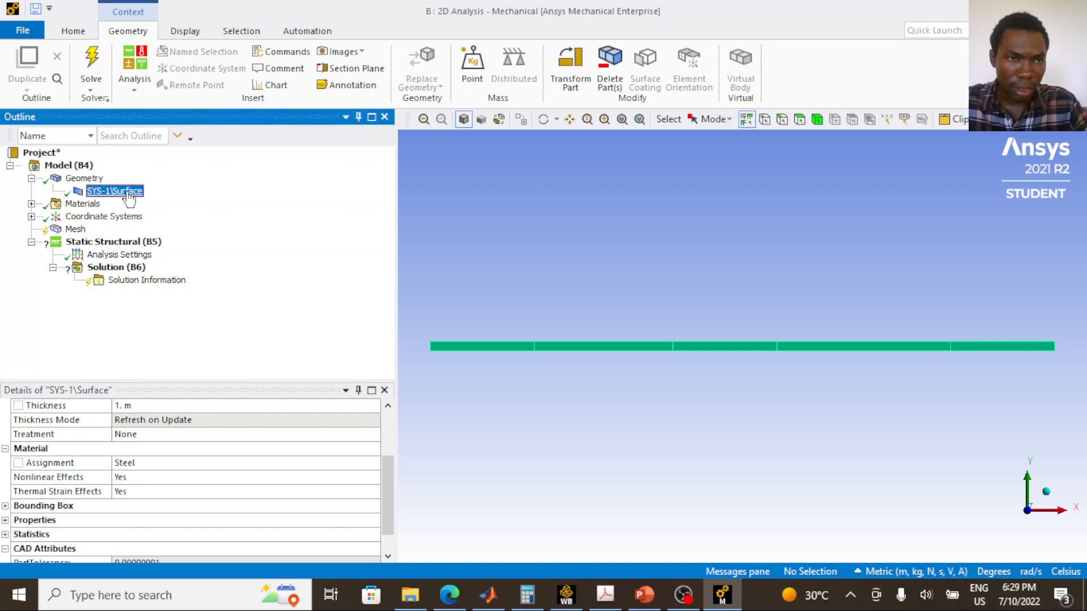
# Insert a mesh method control and scope it to the beam body
pyautogui.click(72, 230)
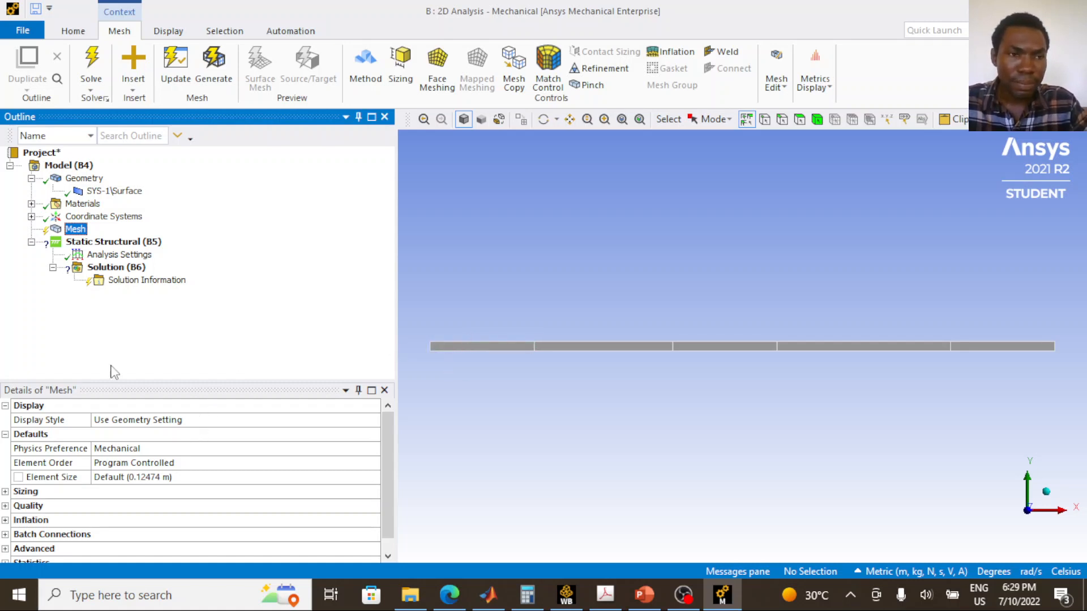
pyautogui.rightClick(79, 234)
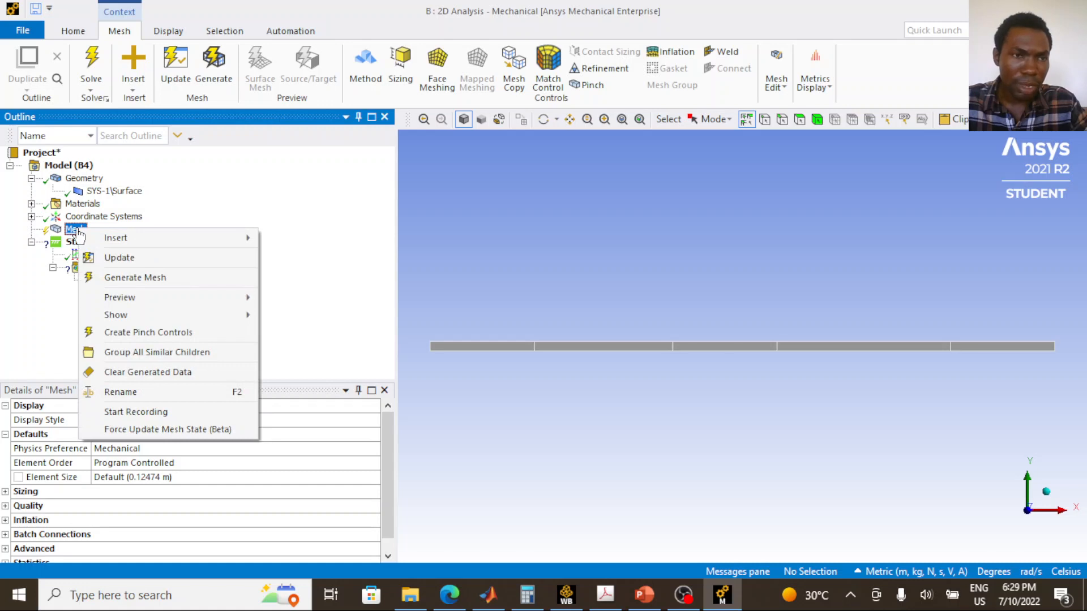
pyautogui.moveTo(118, 240)
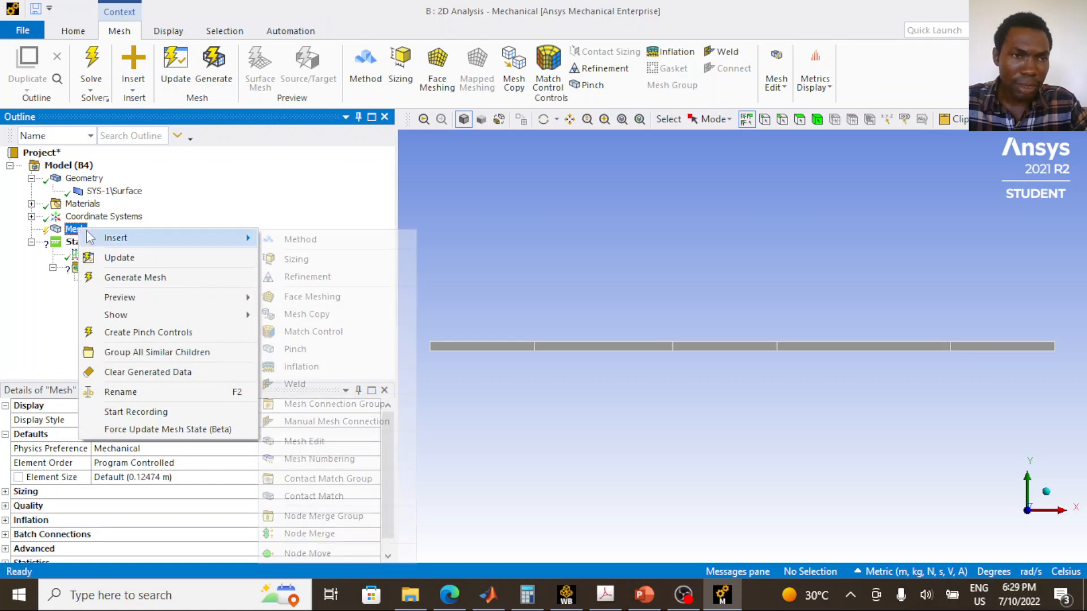
pyautogui.click(324, 248)
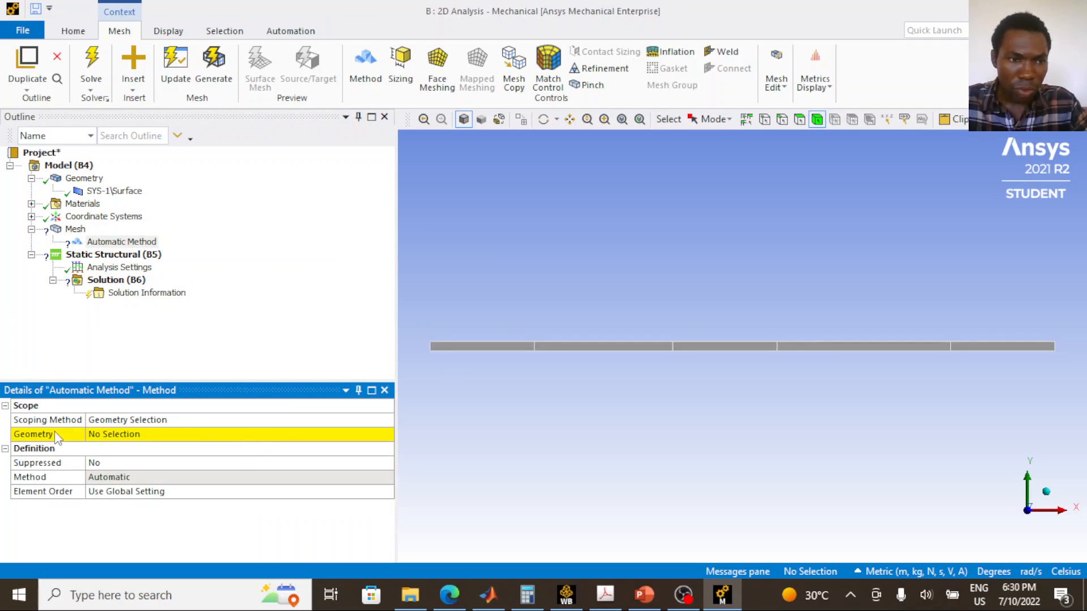
pyautogui.click(517, 348)
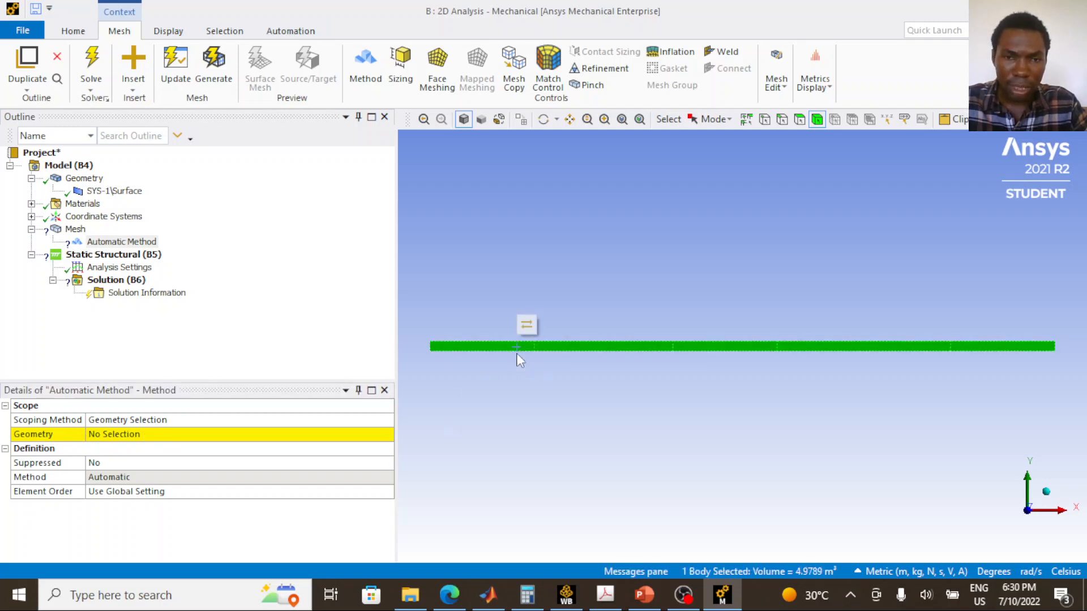
pyautogui.click(574, 310)
pyautogui.click(552, 348)
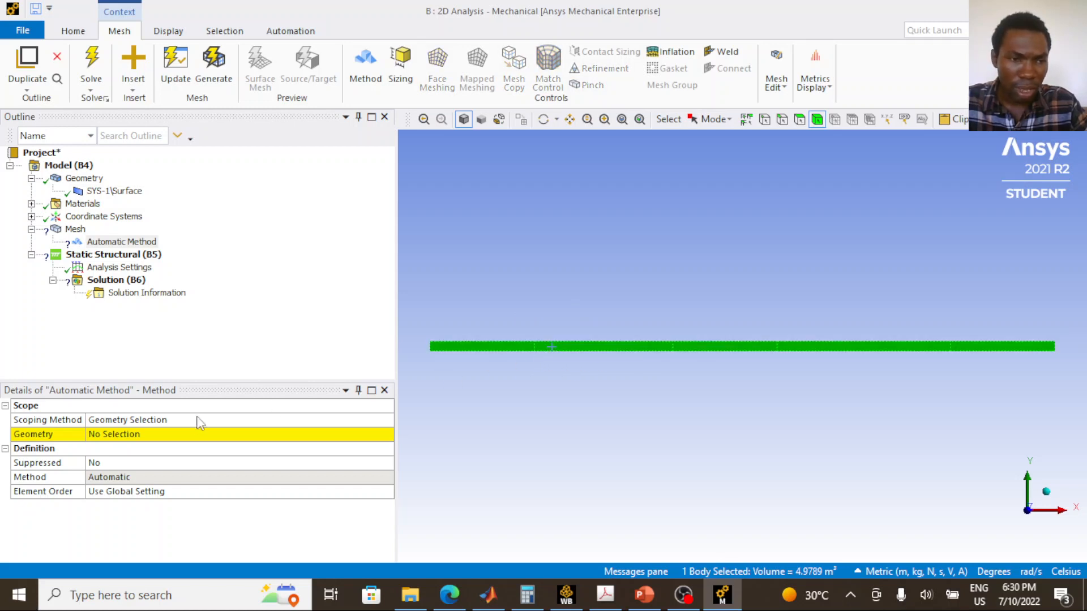
pyautogui.click(144, 434)
pyautogui.click(145, 435)
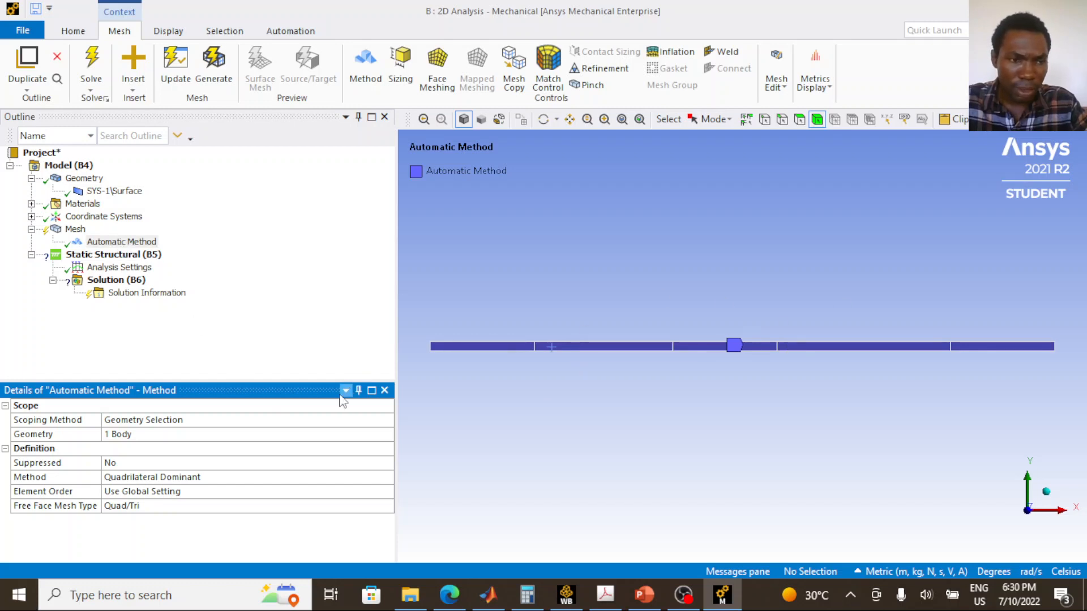
# Set the beam's mesh method to Triangles
pyautogui.click(248, 478)
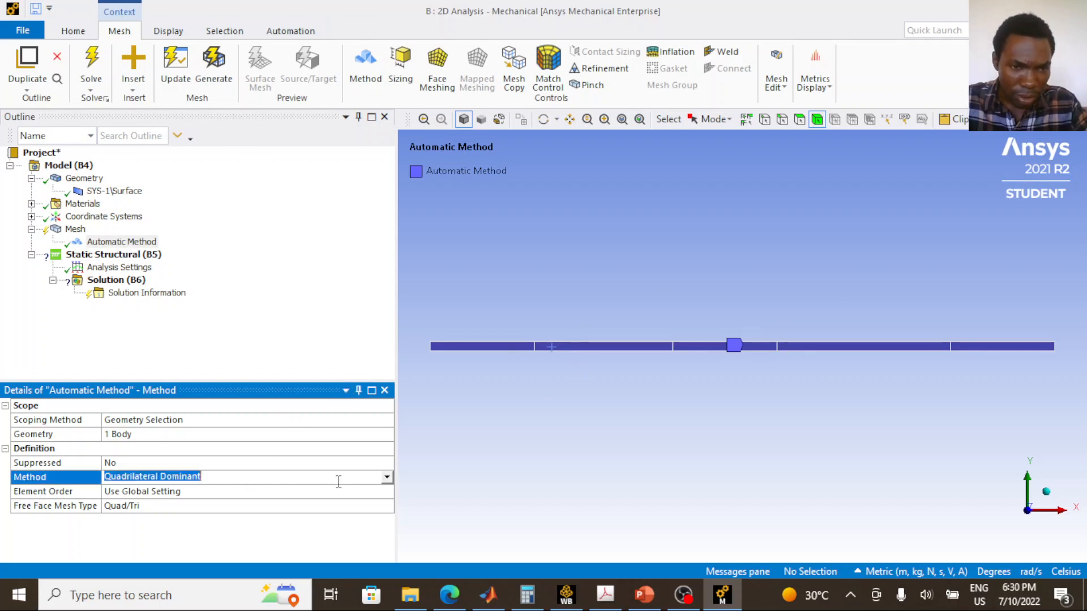
pyautogui.click(387, 477)
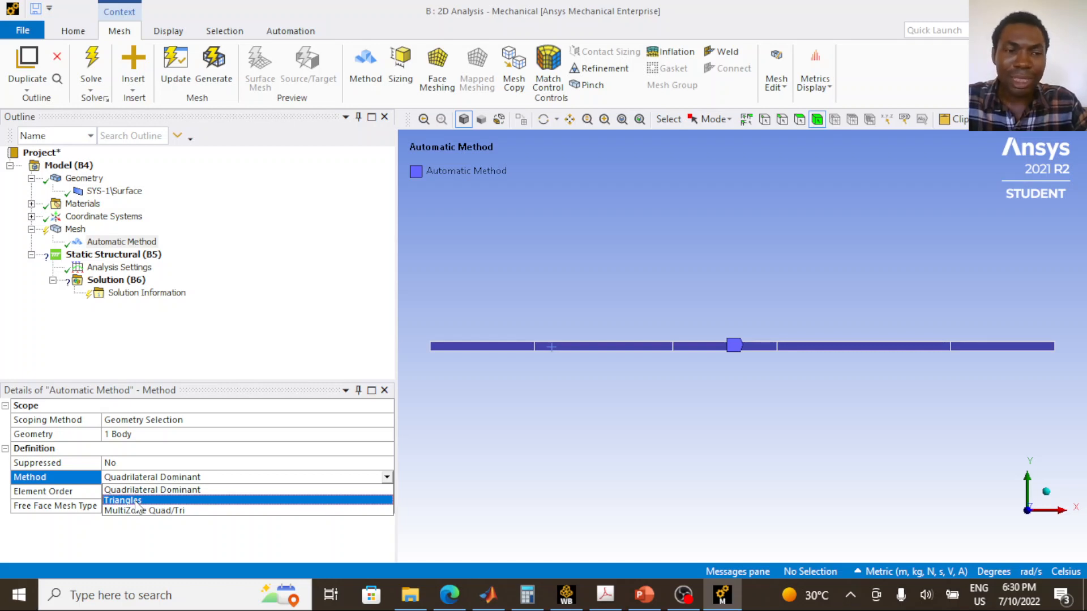
pyautogui.click(136, 502)
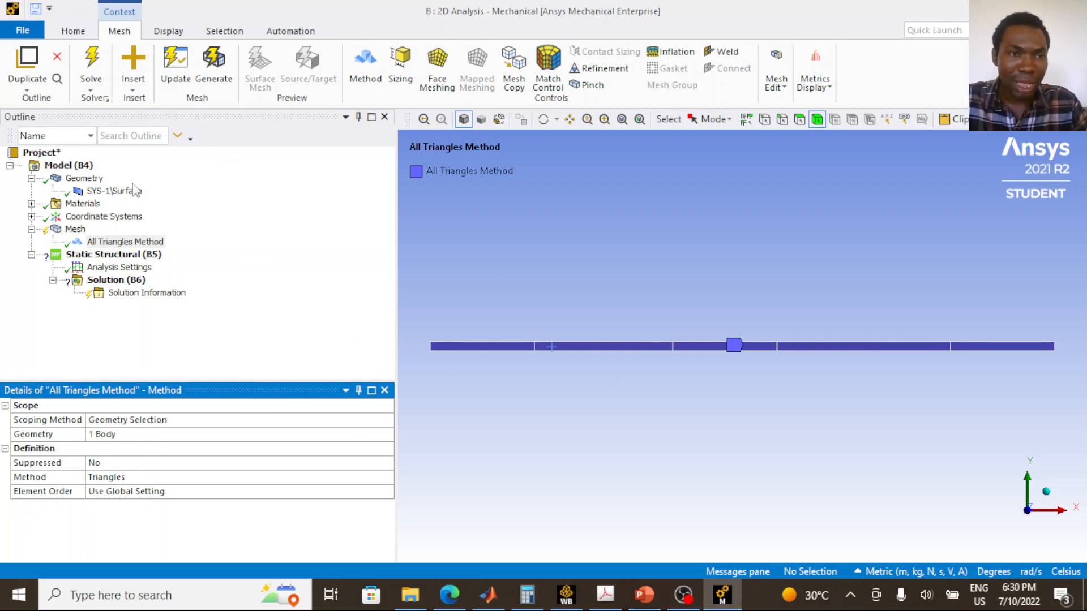
# Insert a sizing control under Mesh, scope it to the beam body, and show the available sizing types
pyautogui.click(75, 229)
pyautogui.rightClick(77, 233)
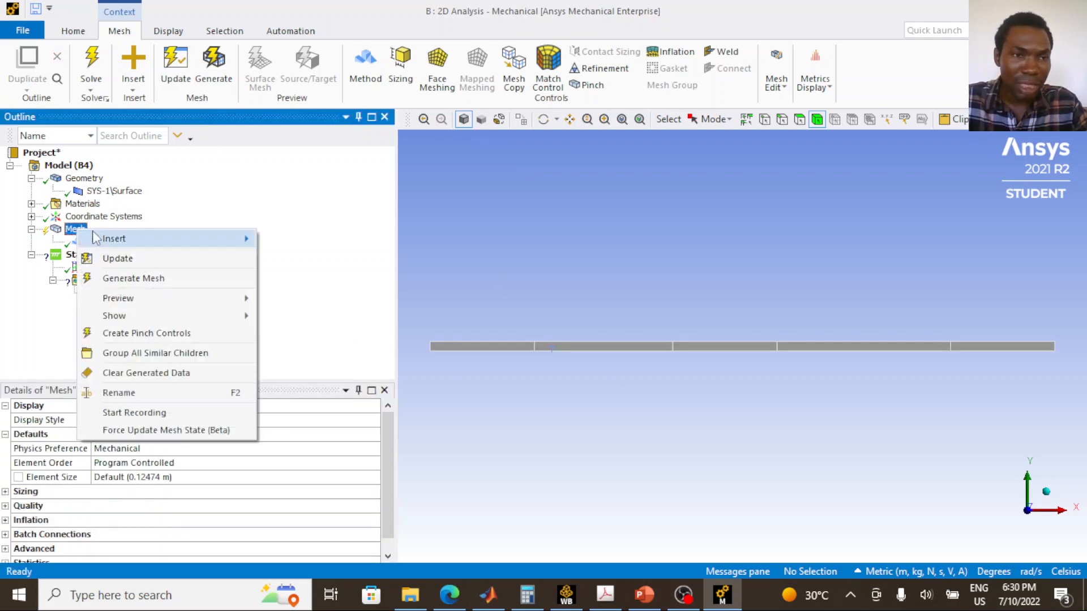
pyautogui.moveTo(116, 238)
pyautogui.click(322, 261)
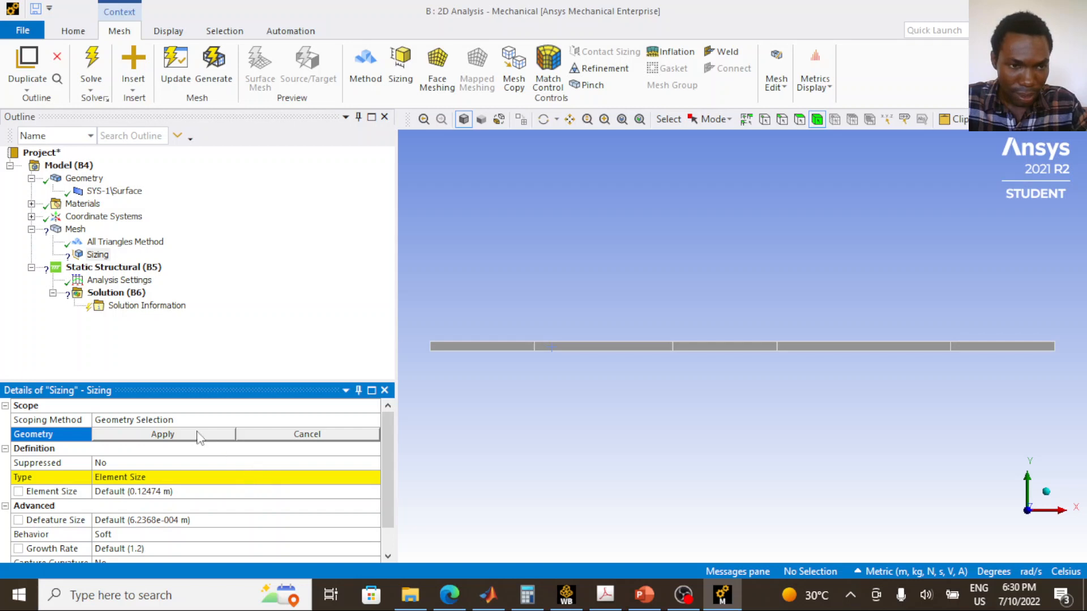
pyautogui.click(563, 351)
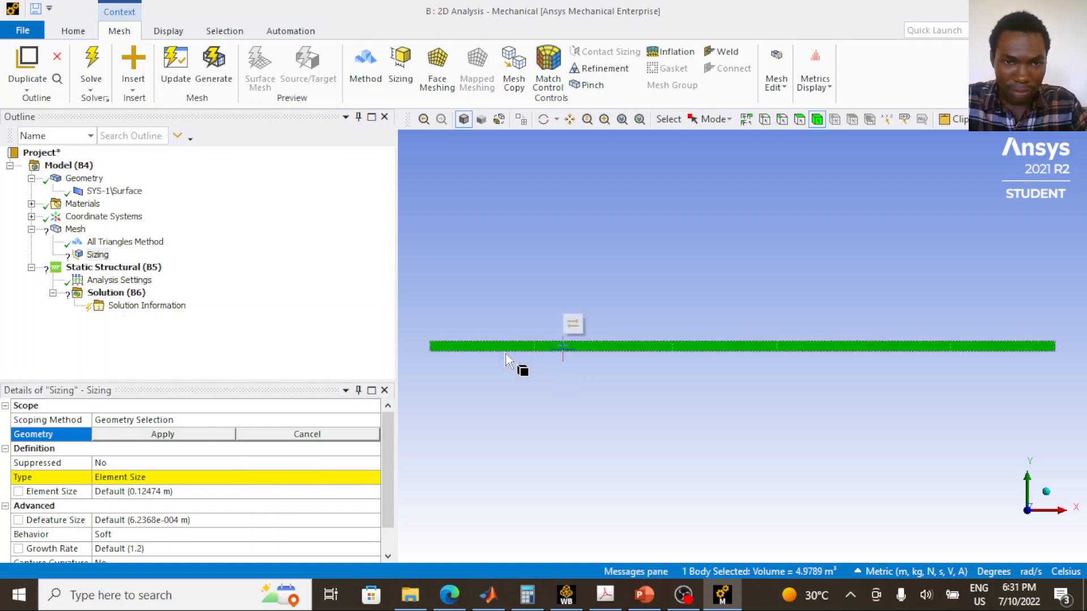
pyautogui.click(195, 436)
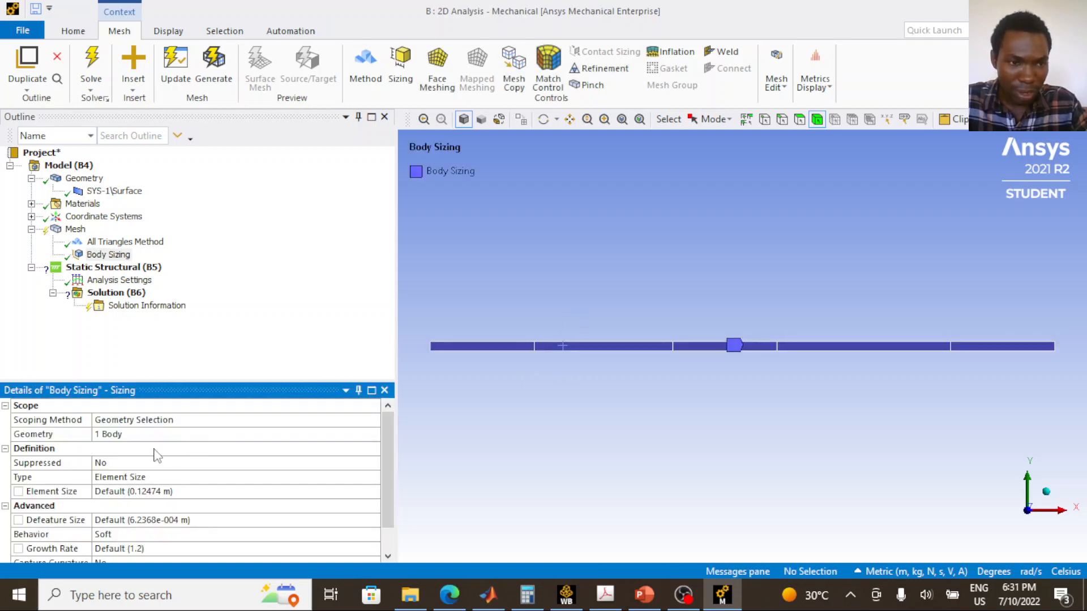
pyautogui.click(162, 477)
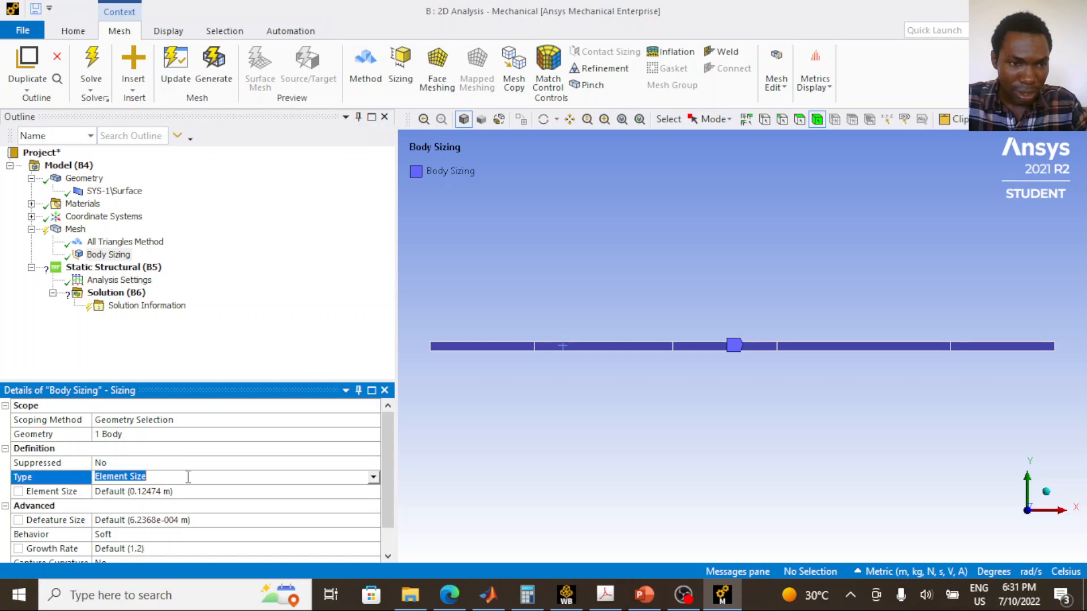
pyautogui.click(373, 478)
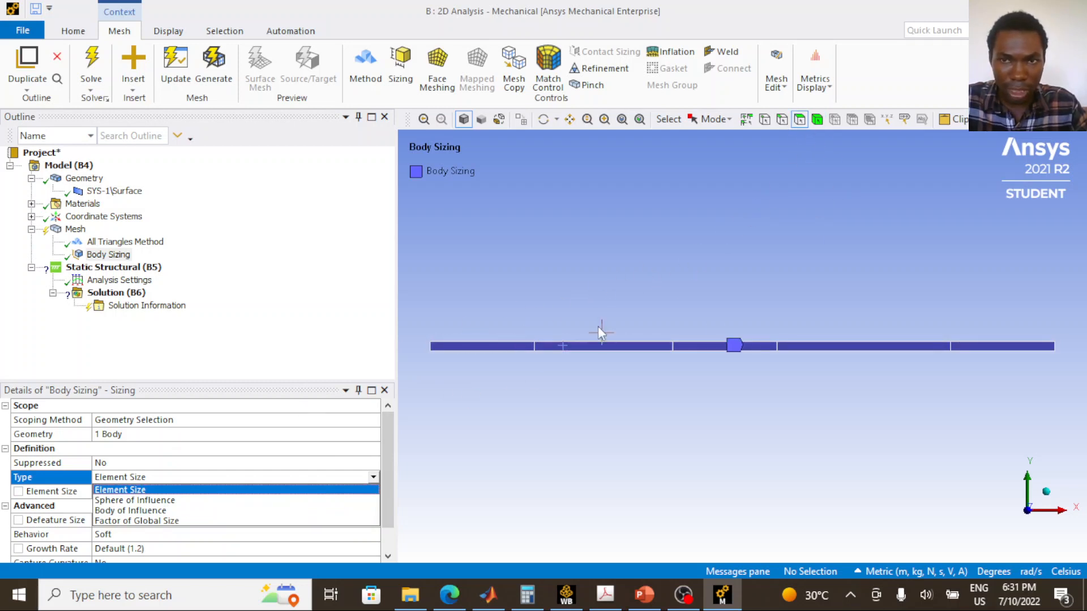
# Change the sizing control's scope from the body to all five faces of the beam
pyautogui.click(802, 124)
pyautogui.click(498, 348)
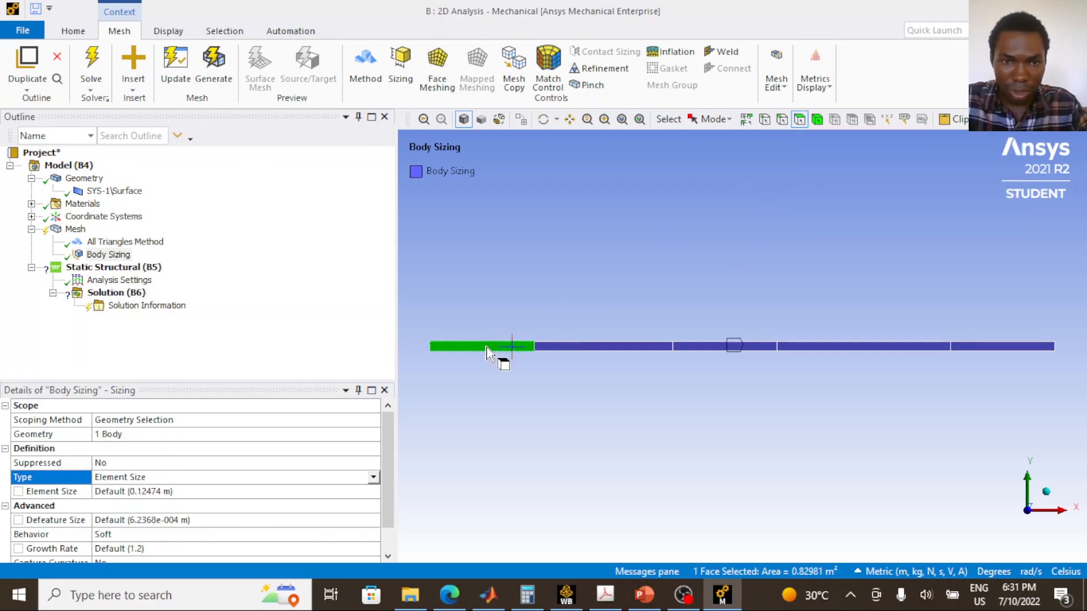
pyautogui.click(576, 348)
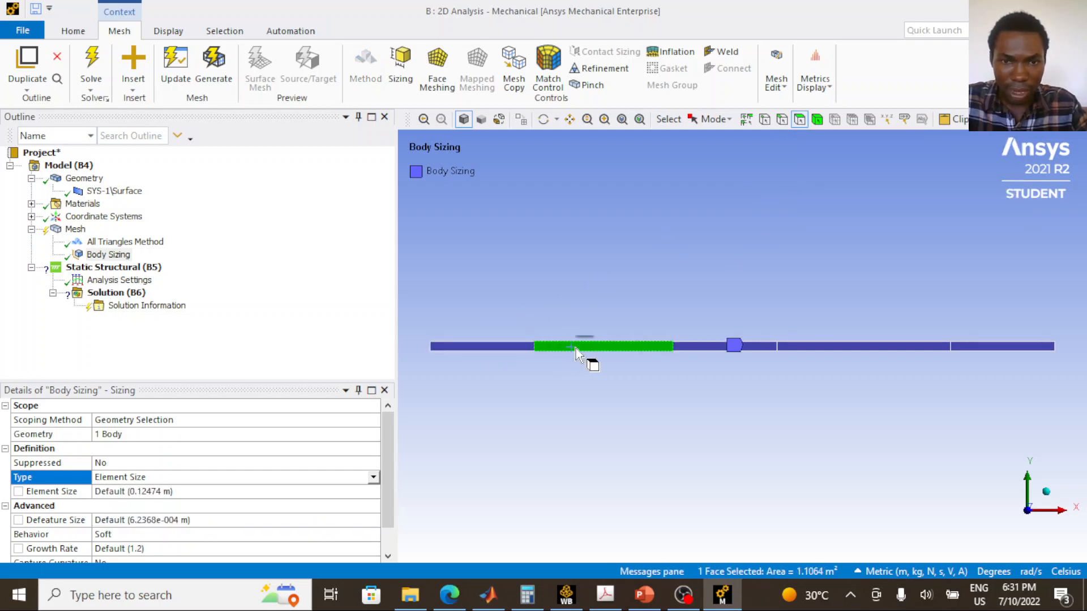
pyautogui.click(491, 348)
pyautogui.keyDown('ctrl'); pyautogui.click(621, 350); pyautogui.keyUp('ctrl')
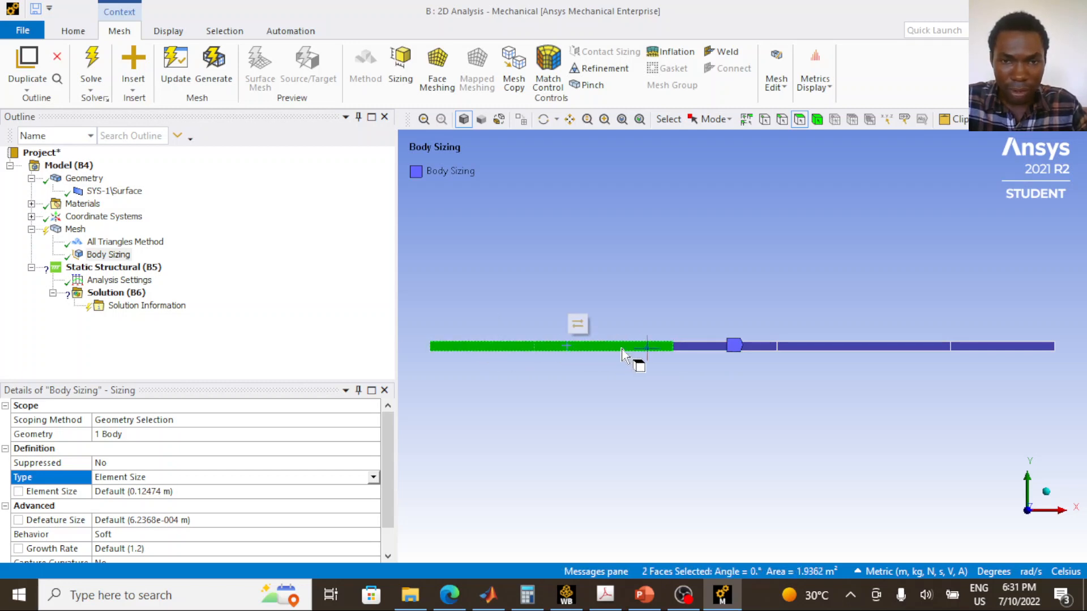
pyautogui.click(694, 346)
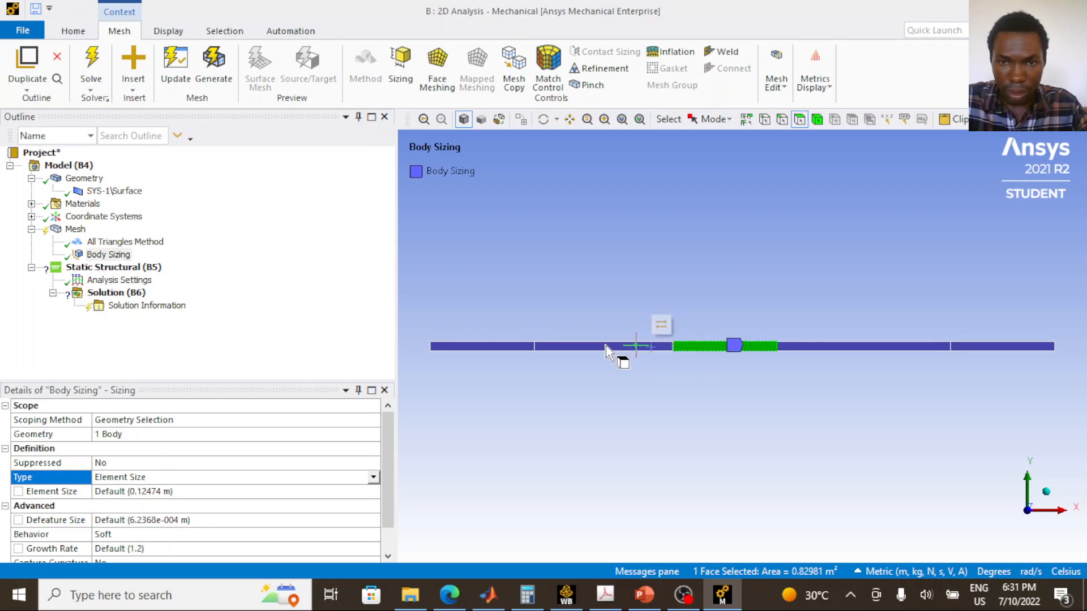
pyautogui.click(517, 348)
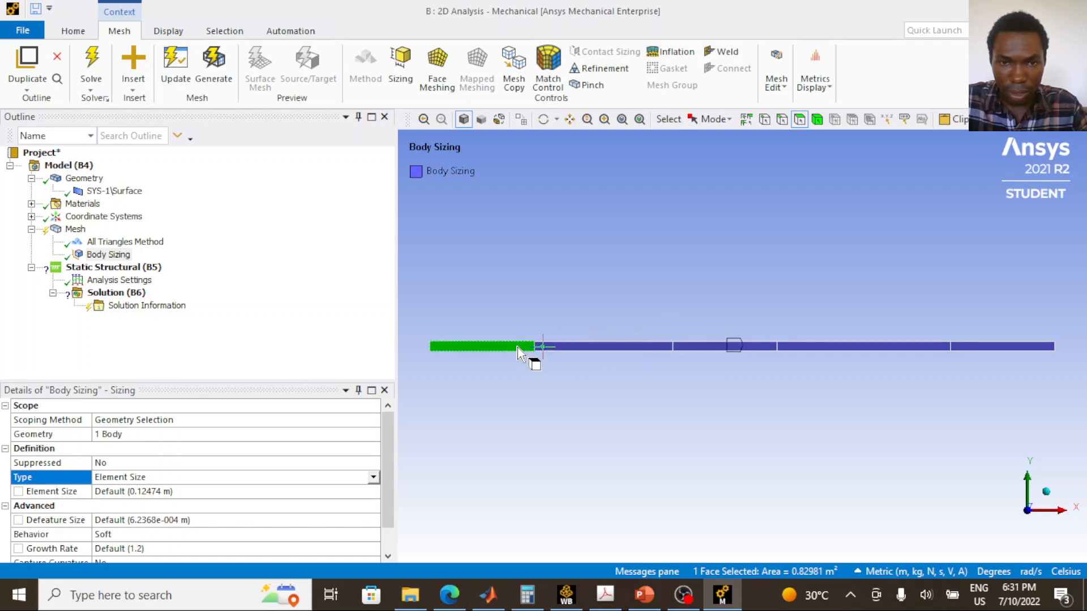
pyautogui.keyDown('ctrl'); pyautogui.click(600, 348); pyautogui.keyUp('ctrl')
pyautogui.keyDown('ctrl'); pyautogui.click(704, 347); pyautogui.keyUp('ctrl')
pyautogui.keyDown('ctrl'); pyautogui.click(818, 348); pyautogui.keyUp('ctrl')
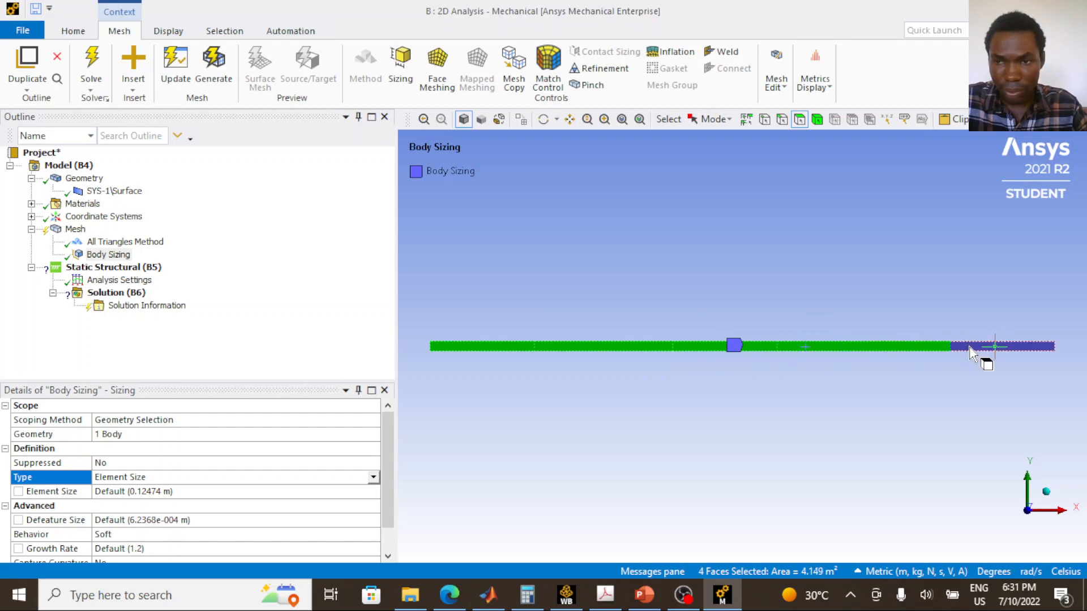
pyautogui.keyDown('ctrl'); pyautogui.click(893, 348); pyautogui.keyUp('ctrl')
pyautogui.click(134, 435)
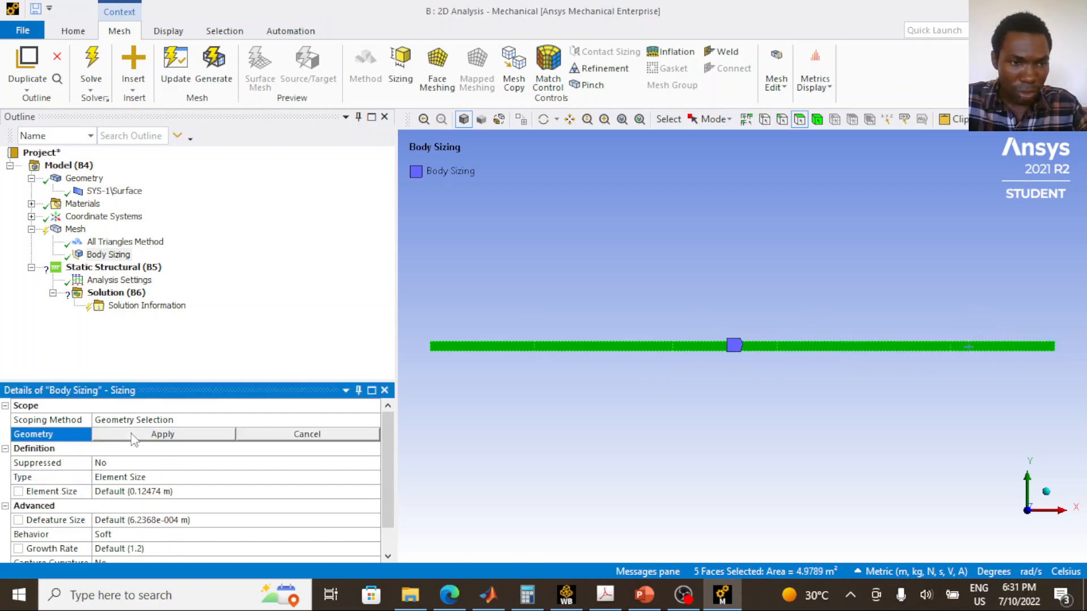
pyautogui.click(133, 436)
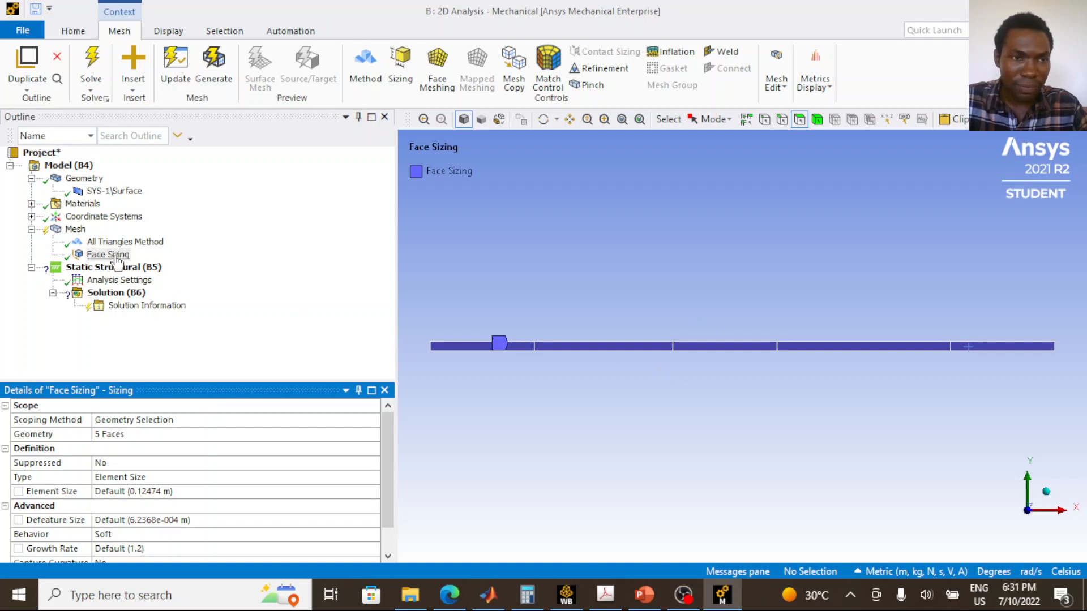
# Choose Element Size as the face sizing's type
pyautogui.click(146, 477)
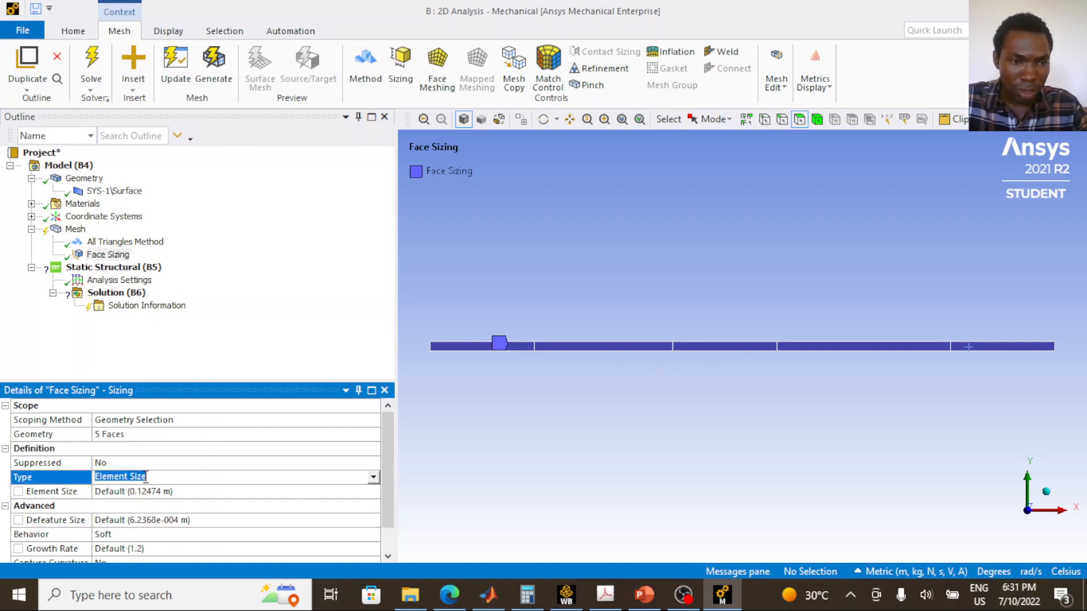
pyautogui.click(373, 478)
pyautogui.click(260, 493)
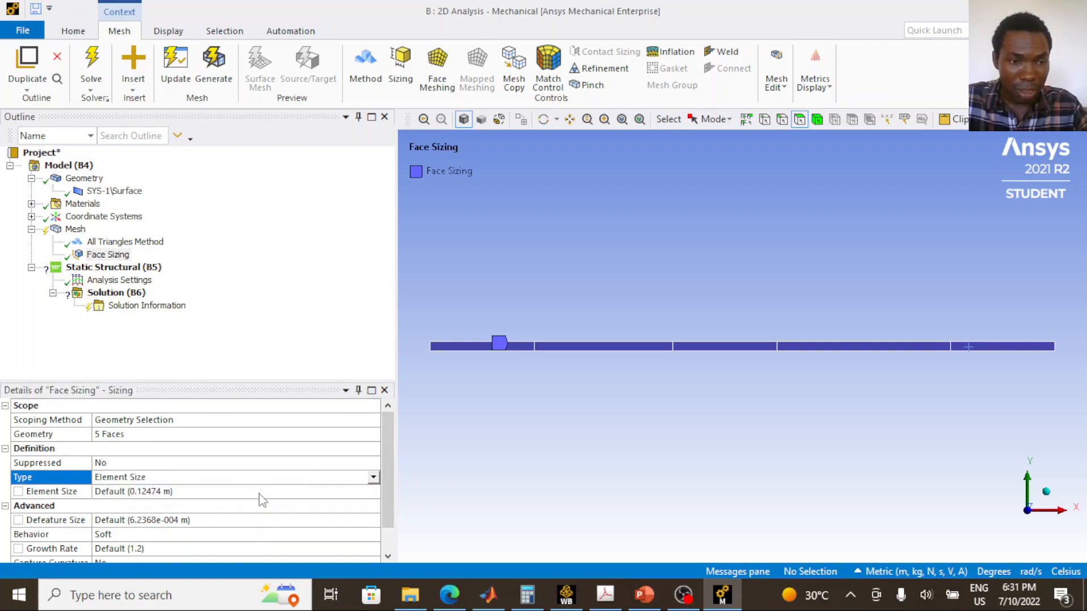
pyautogui.click(212, 490)
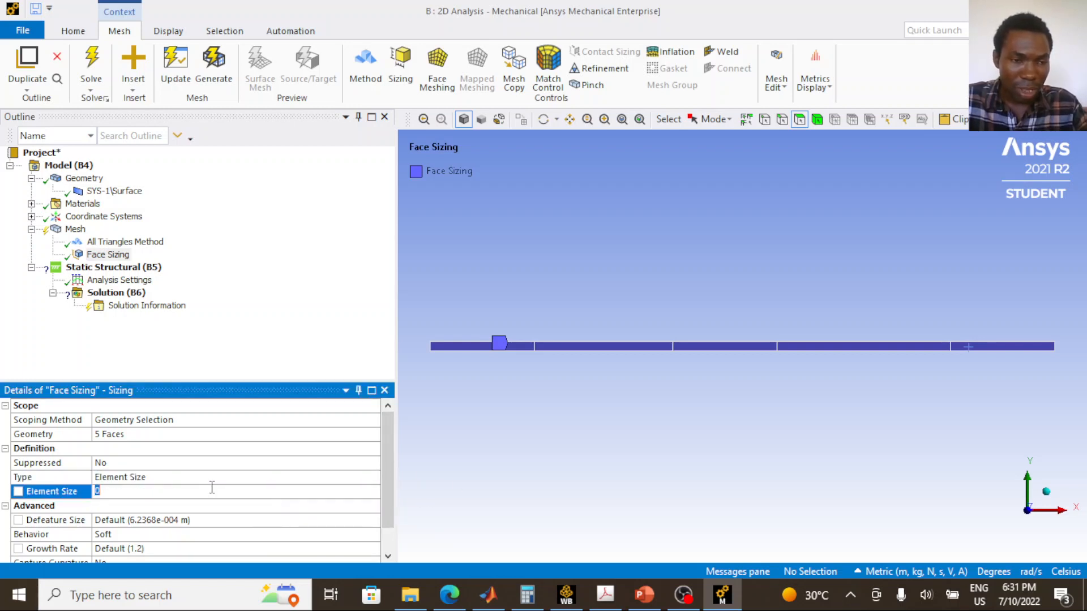
pyautogui.click(187, 478)
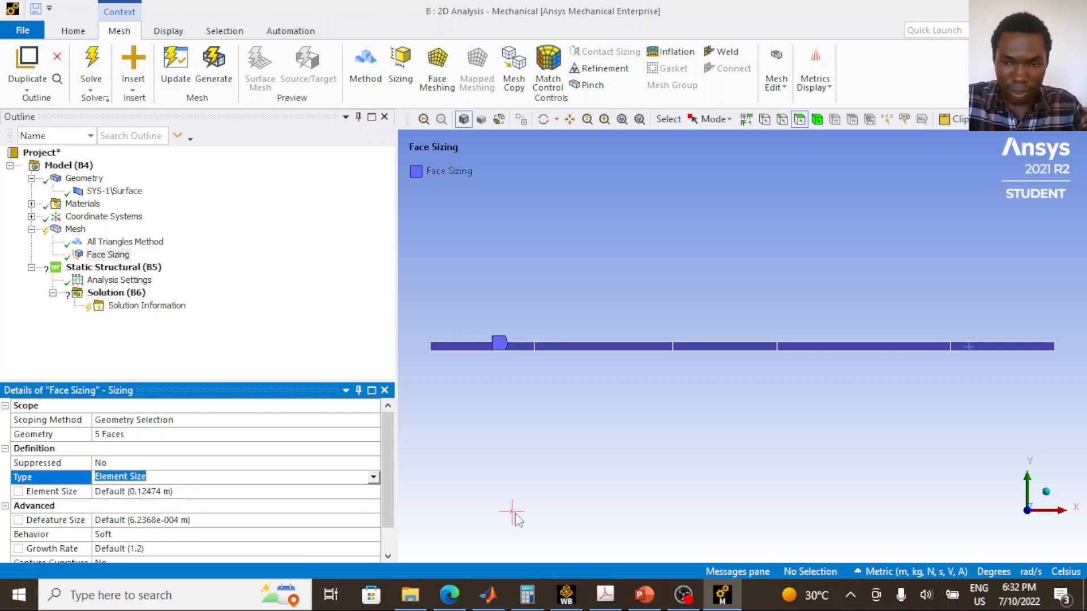
# Switch the unit system to Metric (mm, kg, N, s, mV, mA)
pyautogui.click(890, 573)
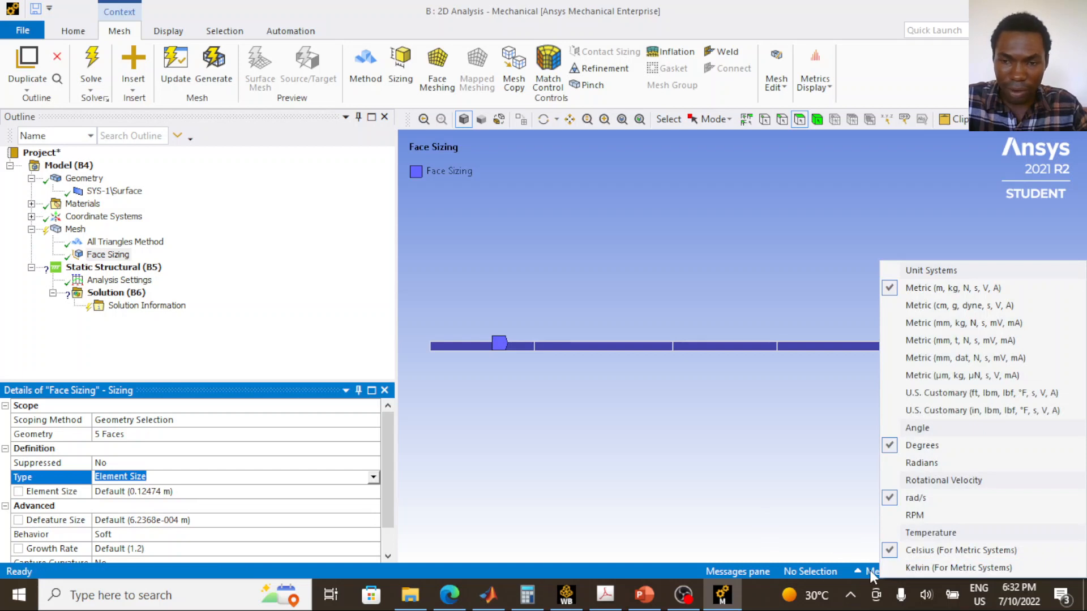
pyautogui.click(870, 572)
pyautogui.click(957, 316)
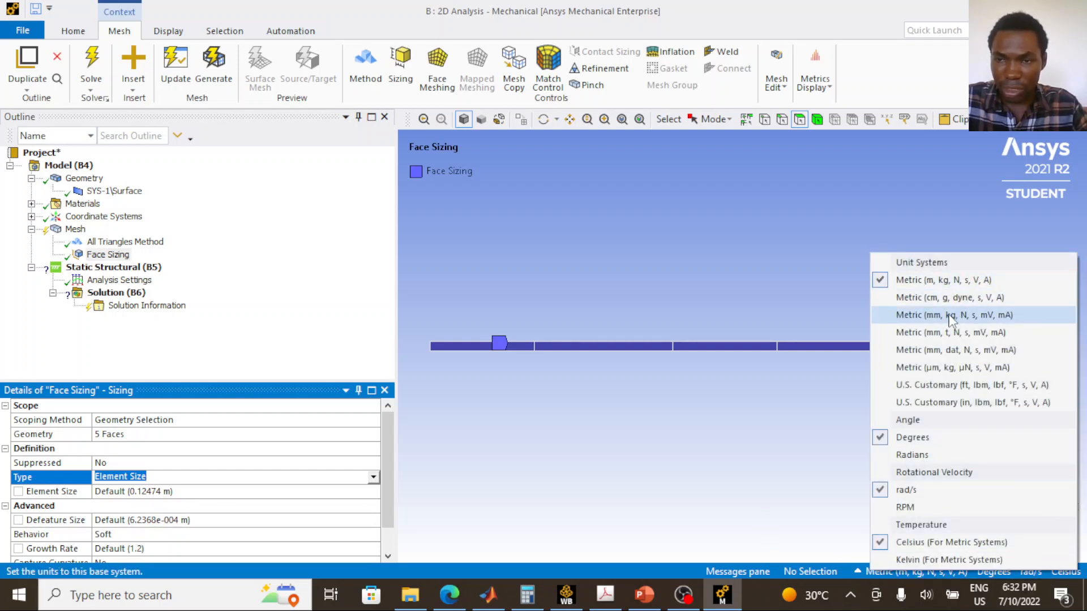
pyautogui.click(950, 320)
# Set the face sizing's element size to 100 mm and check its remaining settings
pyautogui.click(194, 491)
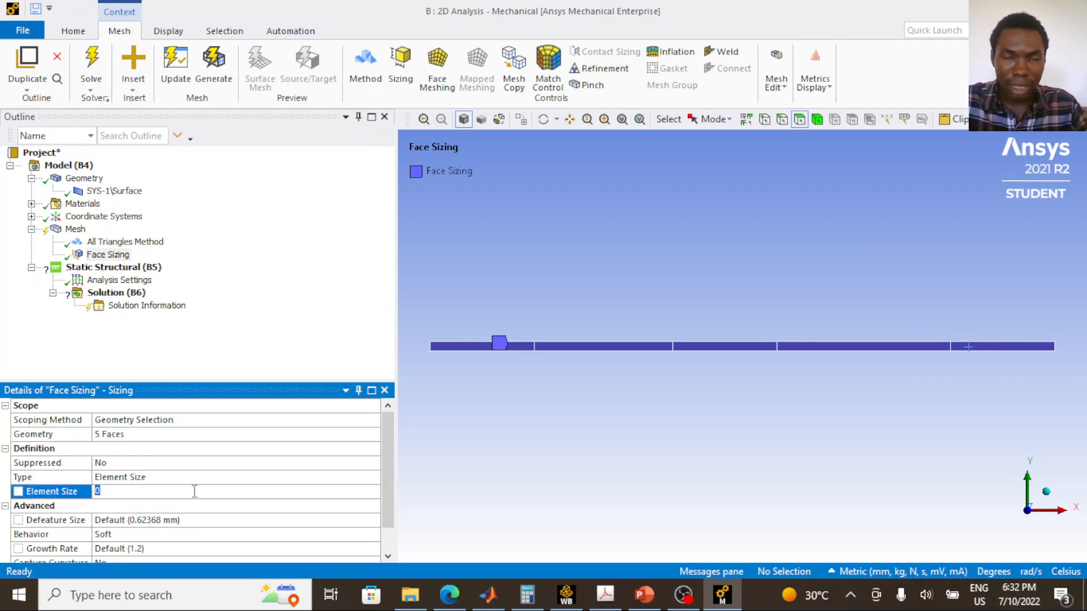
pyautogui.write('100')
pyautogui.press('Return')
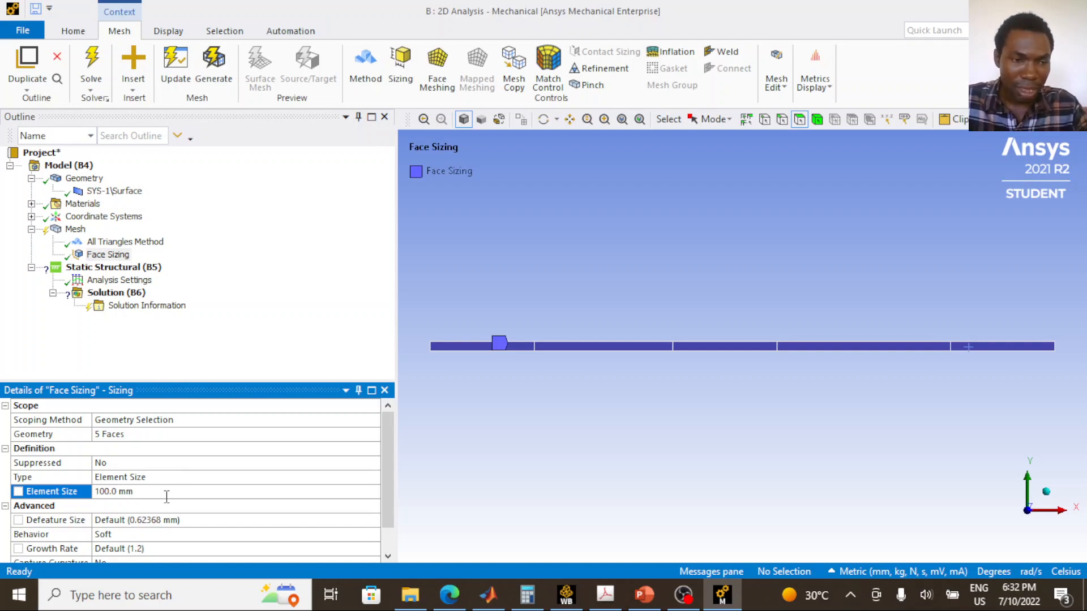
pyautogui.scroll(-1, 163, 524)
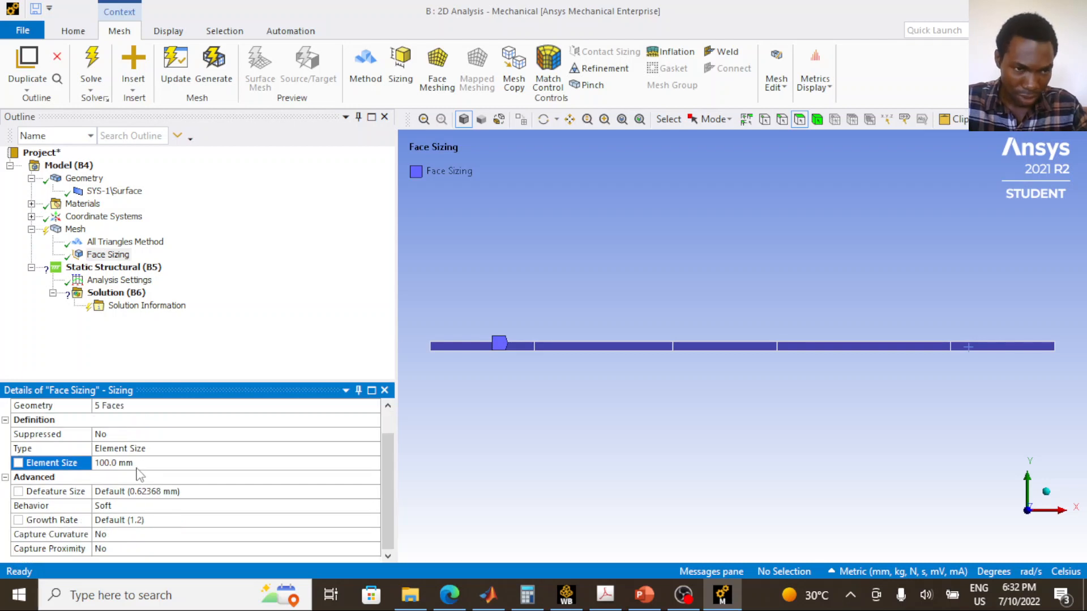
pyautogui.scroll(1, 140, 470)
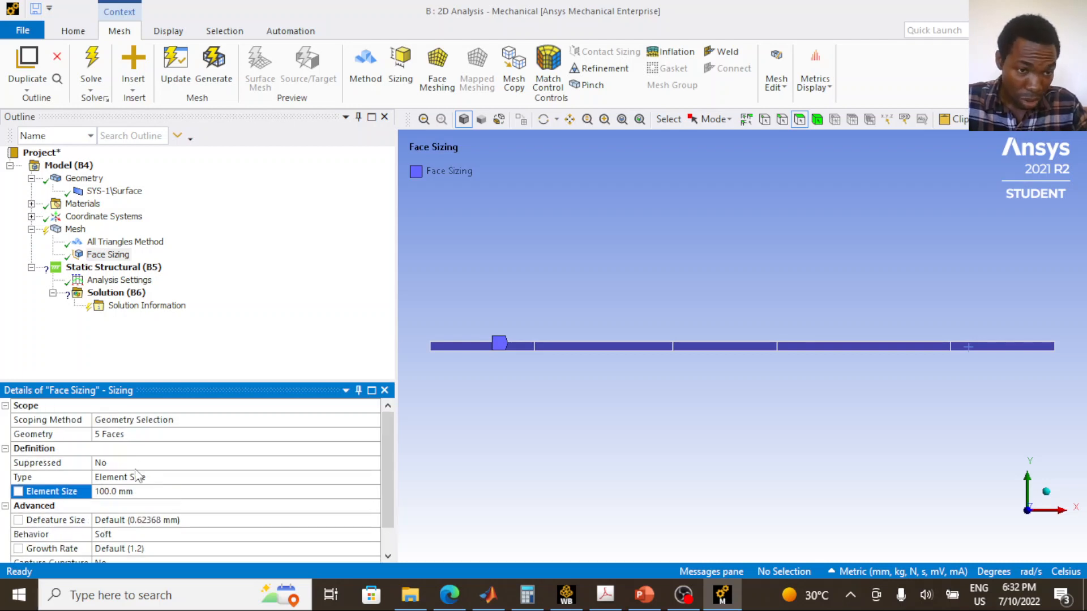
# Review the settings of the triangles method and the face sizing under Mesh
pyautogui.click(124, 242)
pyautogui.click(116, 253)
pyautogui.click(116, 242)
pyautogui.click(108, 253)
pyautogui.click(114, 243)
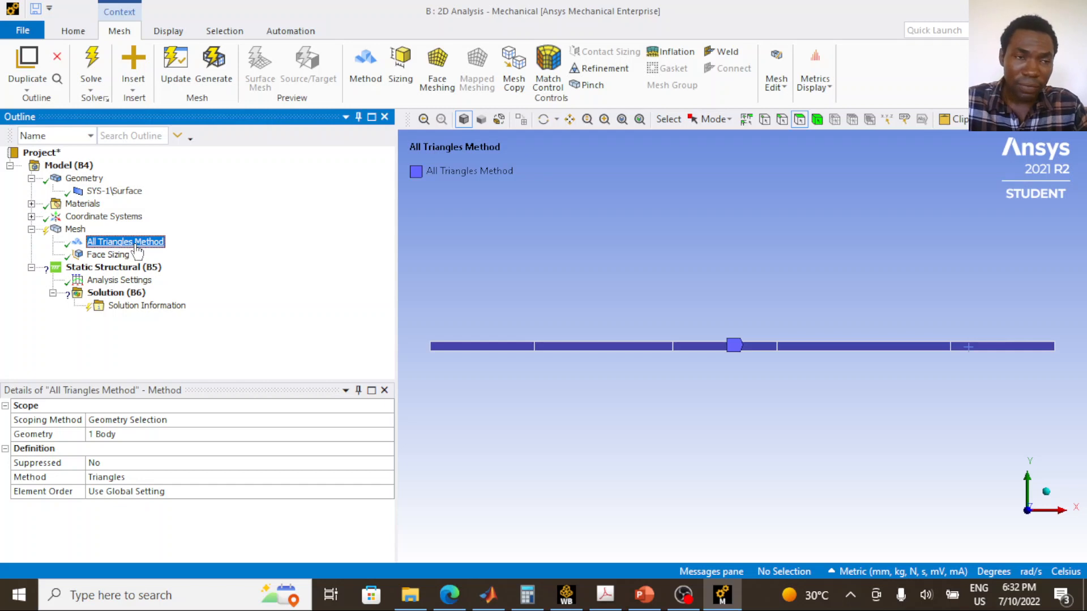
pyautogui.click(123, 256)
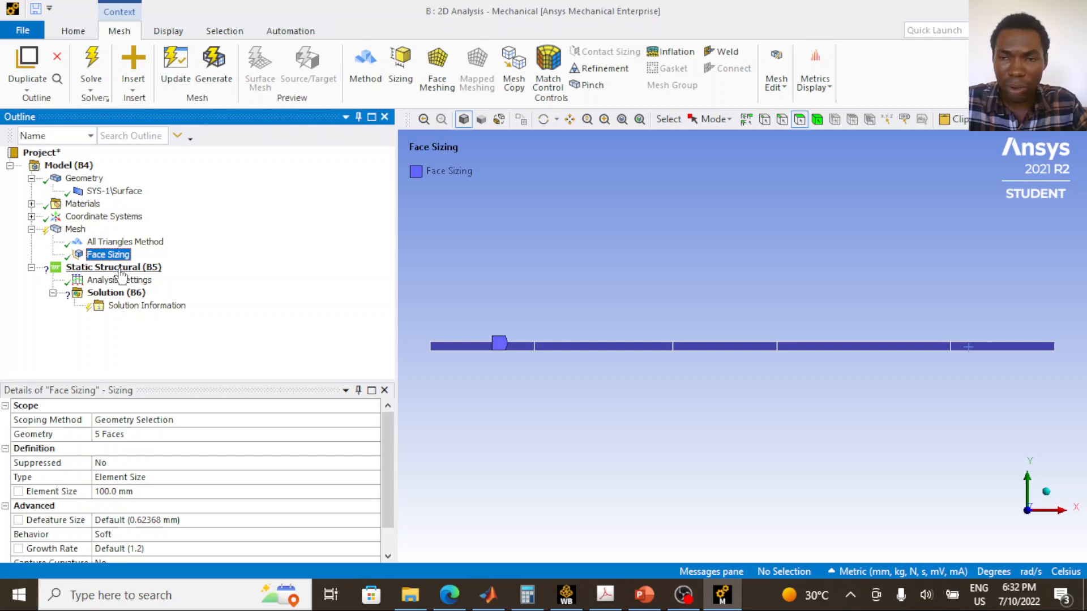
# Insert a Displacement boundary condition under Static Structural
pyautogui.click(119, 270)
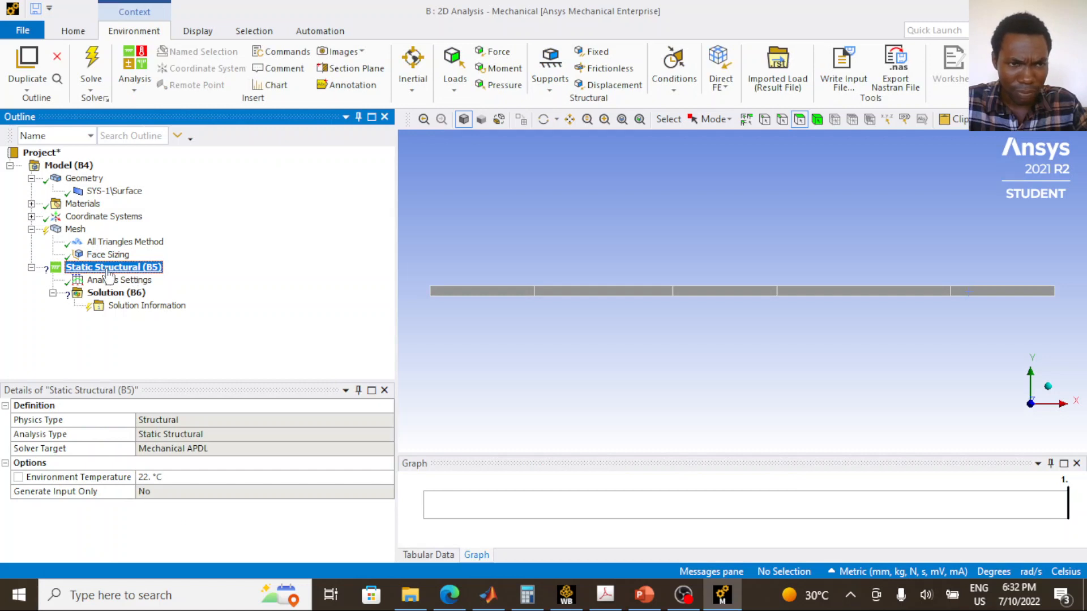
pyautogui.rightClick(130, 275)
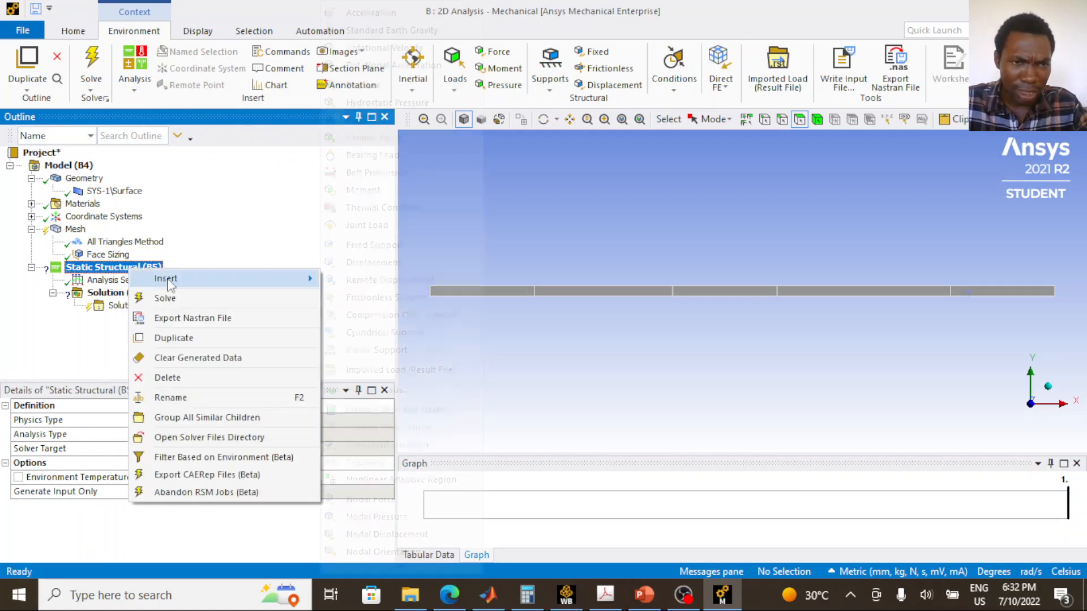
pyautogui.moveTo(164, 279)
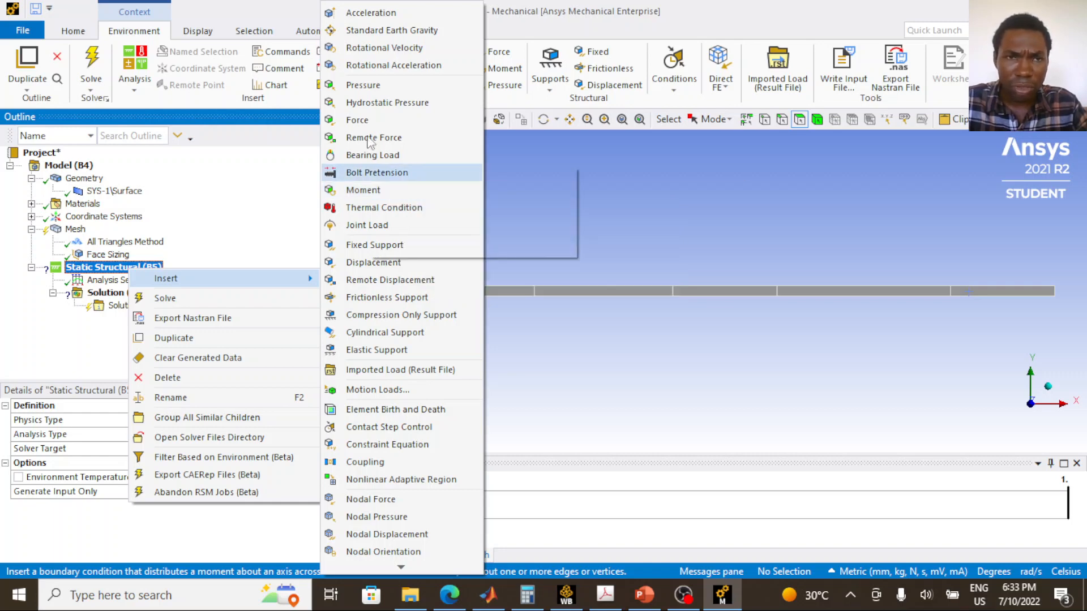
pyautogui.click(372, 264)
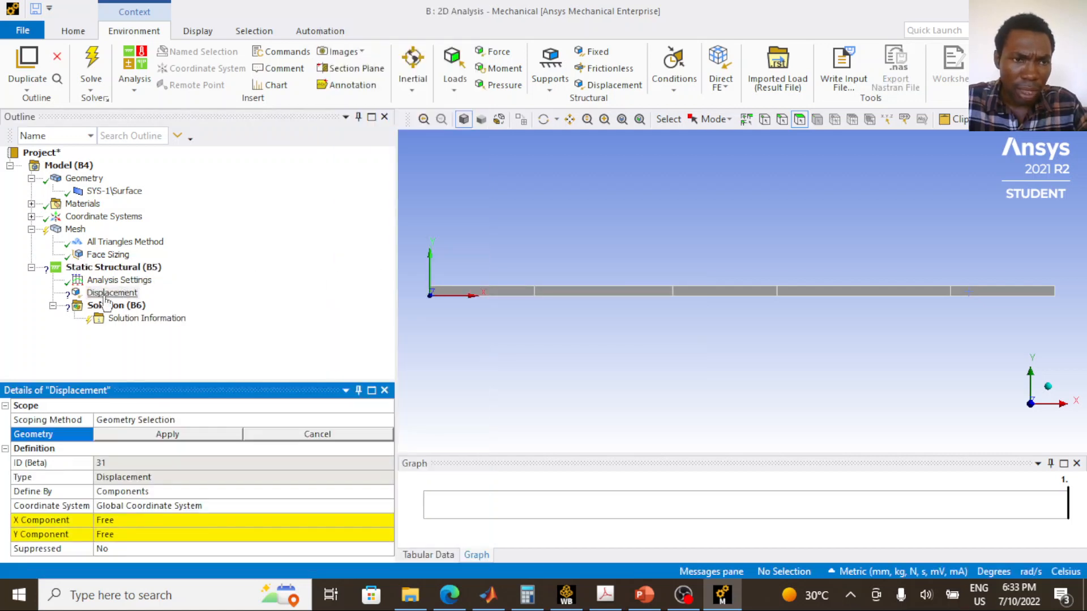
pyautogui.click(104, 294)
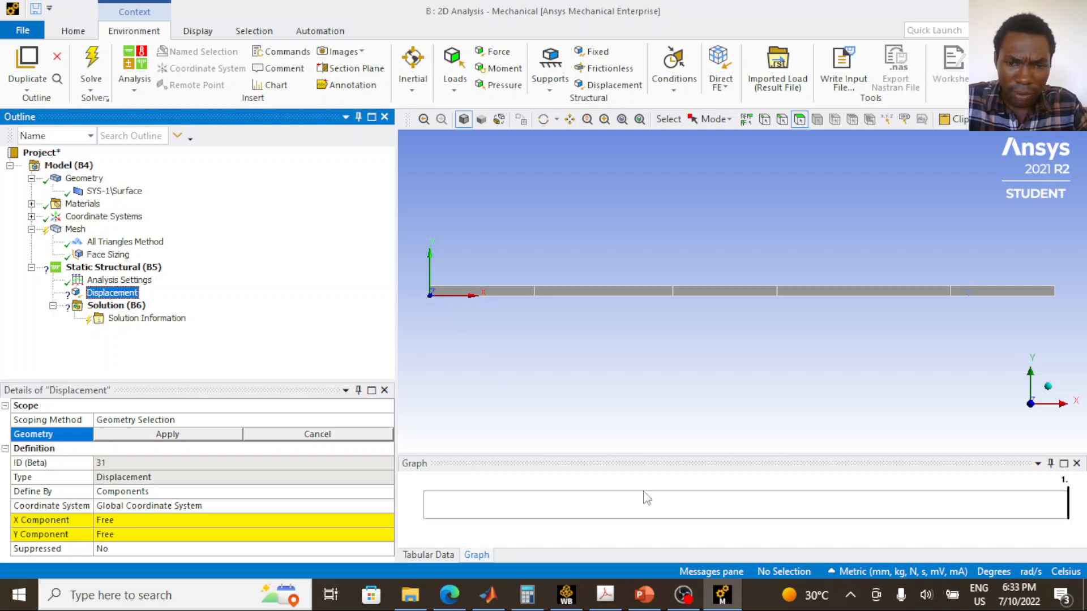
# Switch to PowerPoint, circle supports A, F and C on the beam diagram in orange ink, and underline the 4.0 mm settlement
pyautogui.click(640, 599)
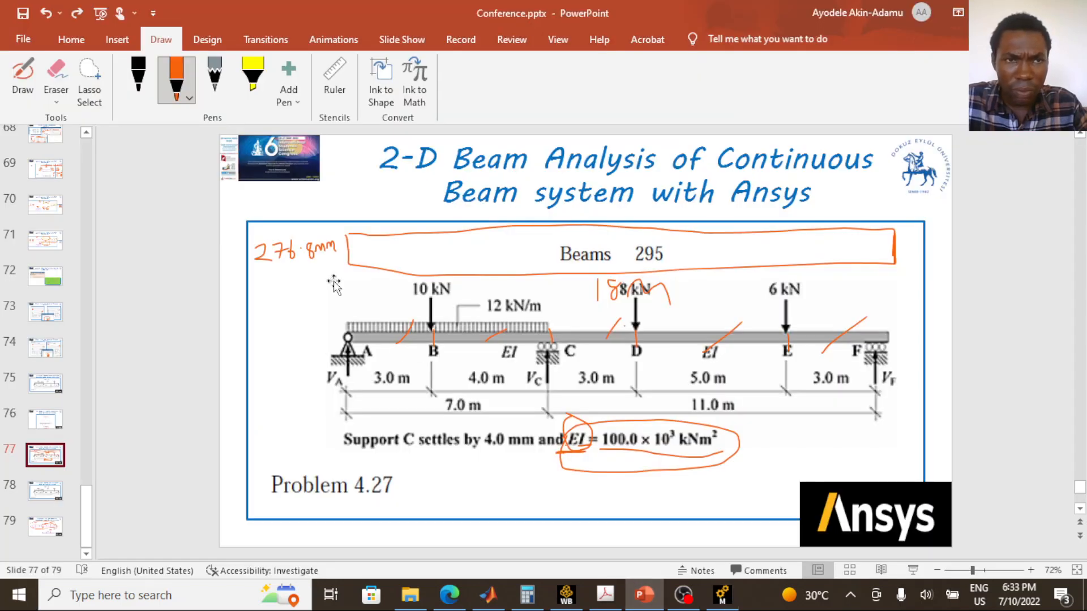
pyautogui.moveTo(366, 339)
pyautogui.mouseDown()
pyautogui.moveTo(321, 340)
pyautogui.moveTo(365, 369)
pyautogui.moveTo(346, 329)
pyautogui.mouseUp()
pyautogui.moveTo(905, 335)
pyautogui.mouseDown()
pyautogui.moveTo(840, 355)
pyautogui.moveTo(909, 370)
pyautogui.moveTo(905, 343)
pyautogui.mouseUp()
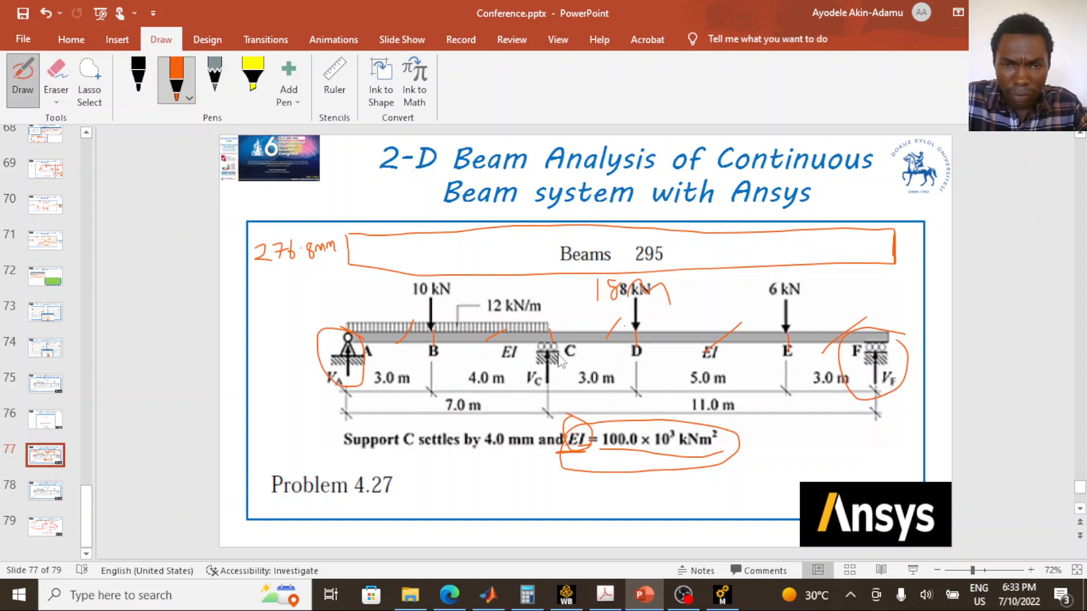
pyautogui.moveTo(533, 327)
pyautogui.mouseDown()
pyautogui.moveTo(530, 390)
pyautogui.moveTo(569, 327)
pyautogui.moveTo(524, 338)
pyautogui.mouseUp()
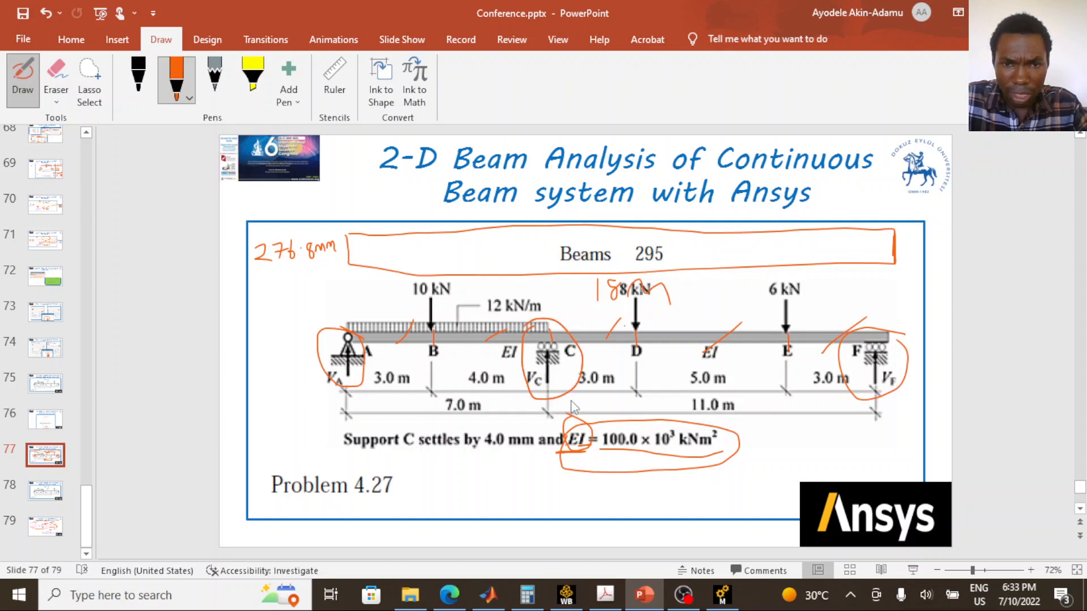
pyautogui.moveTo(487, 453); pyautogui.dragTo(505, 451)
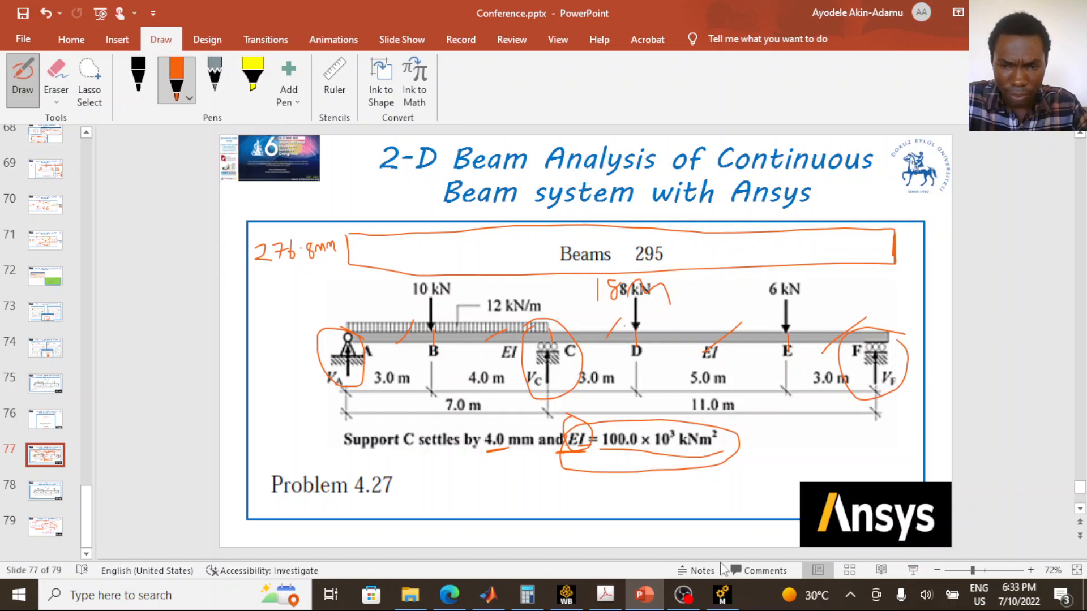
# Switch to Ansys Mechanical and scope the displacement to the lower vertex at the beam's origin end, support A
pyautogui.click(722, 594)
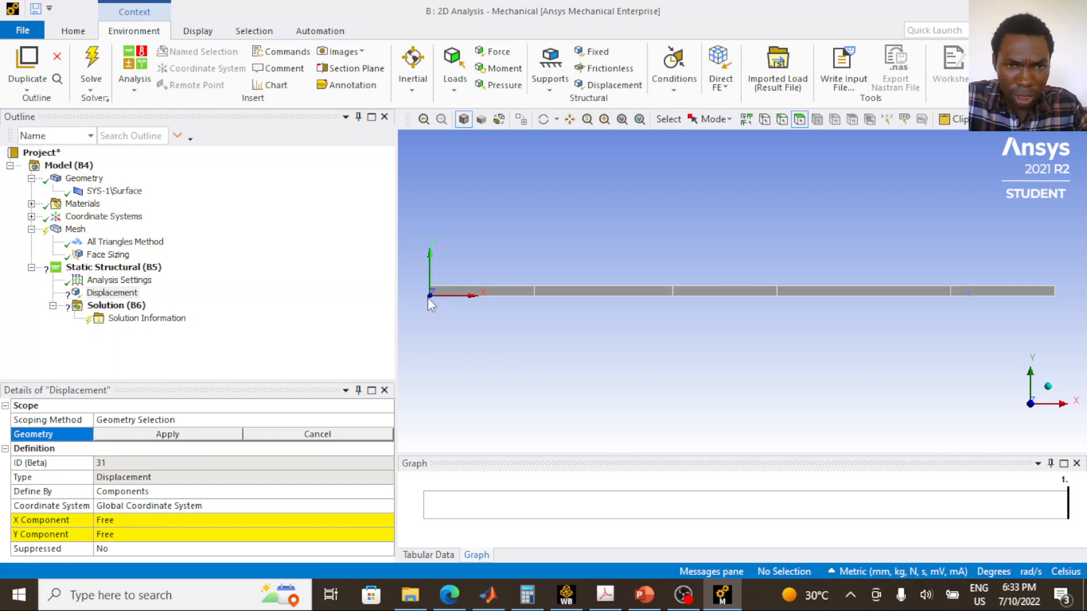
pyautogui.click(764, 120)
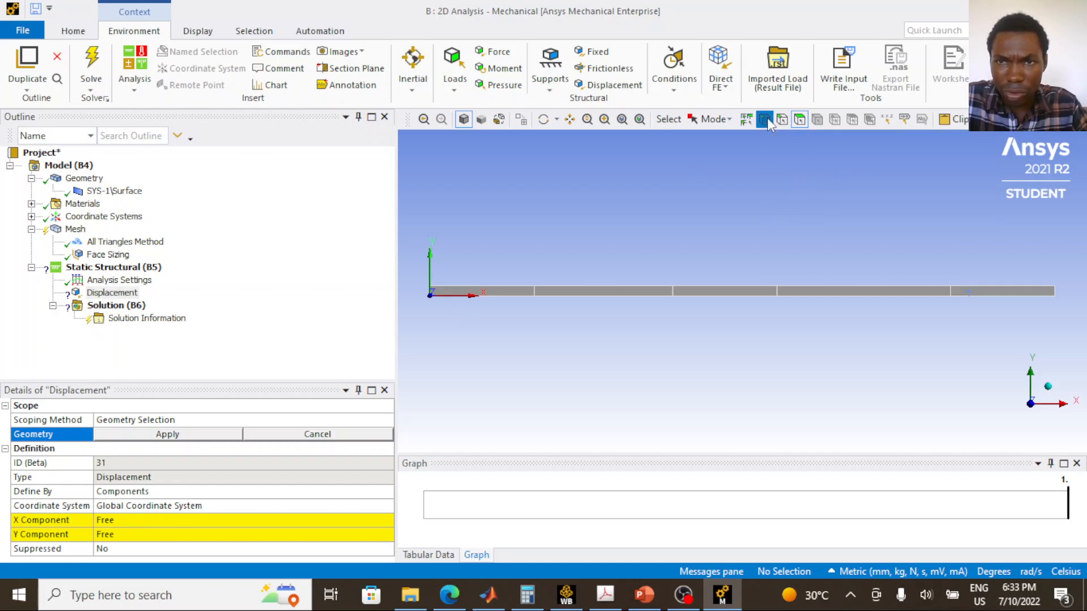
pyautogui.click(431, 299)
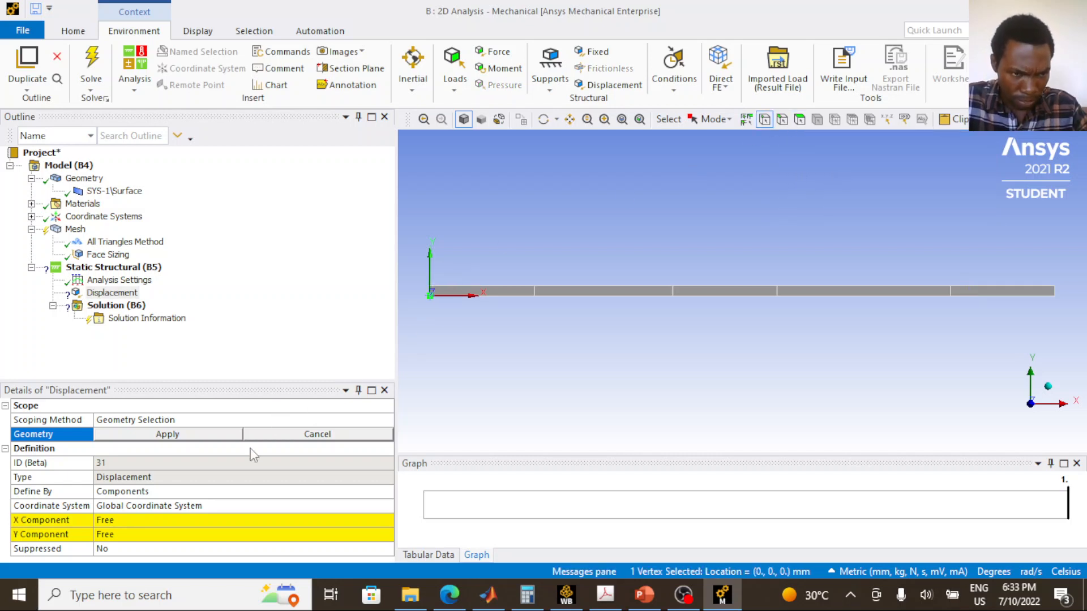
pyautogui.click(146, 436)
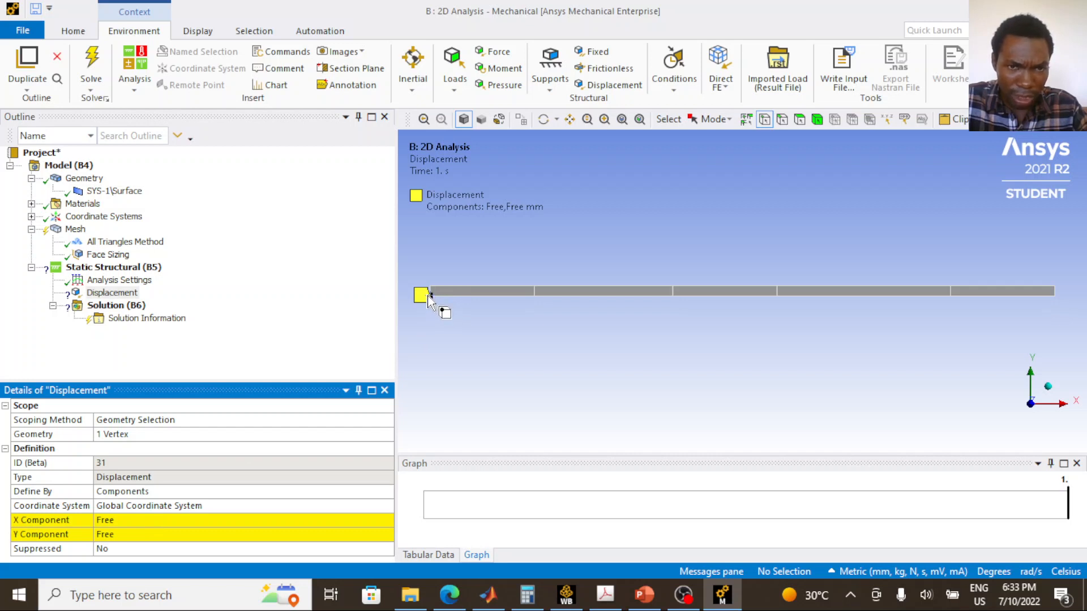
# Set the displacement's X and Y components to 0 mm
pyautogui.click(119, 521)
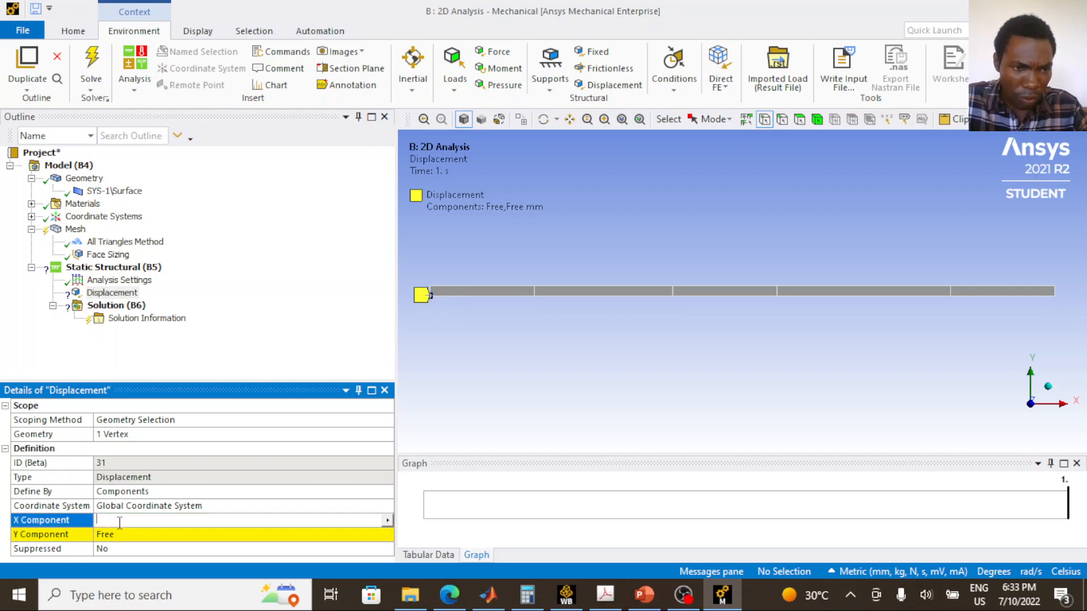
pyautogui.write('0')
pyautogui.click(116, 534)
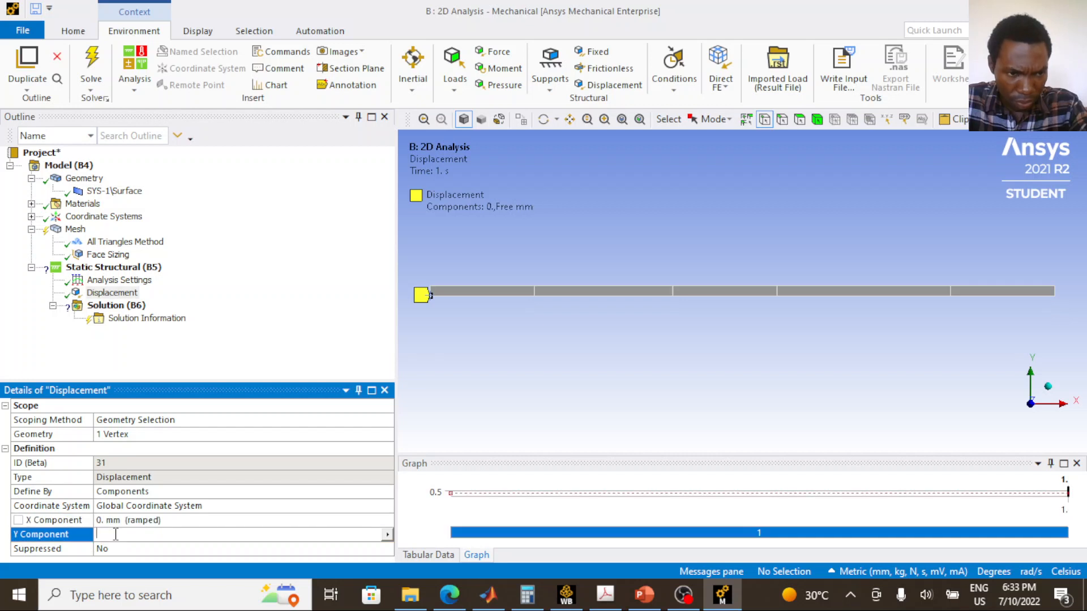
pyautogui.write('0')
pyautogui.click(124, 520)
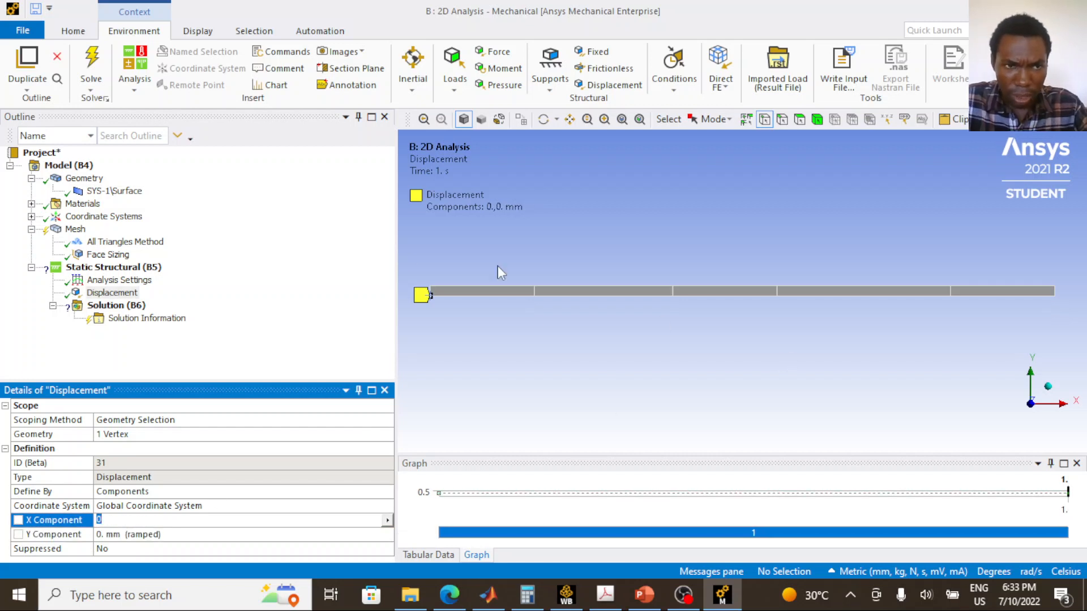
# Copy the displacement within Static Structural and scope the copy to the lower vertex at the beam's 18 m end, support F
pyautogui.click(128, 291)
pyautogui.rightClick(115, 292)
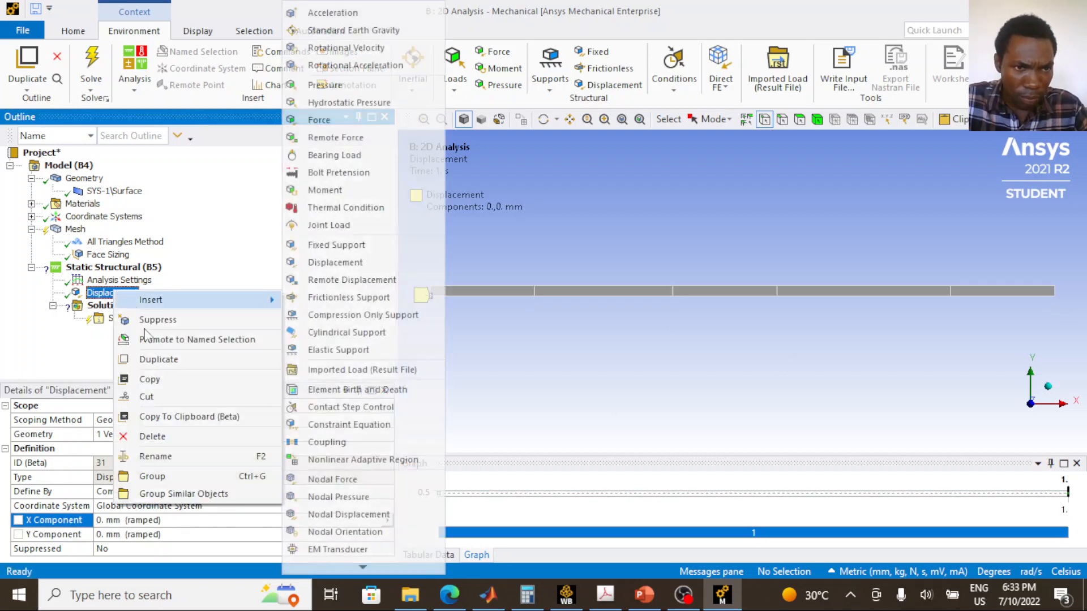
pyautogui.click(153, 378)
pyautogui.hotkey('ctrl', 'v')
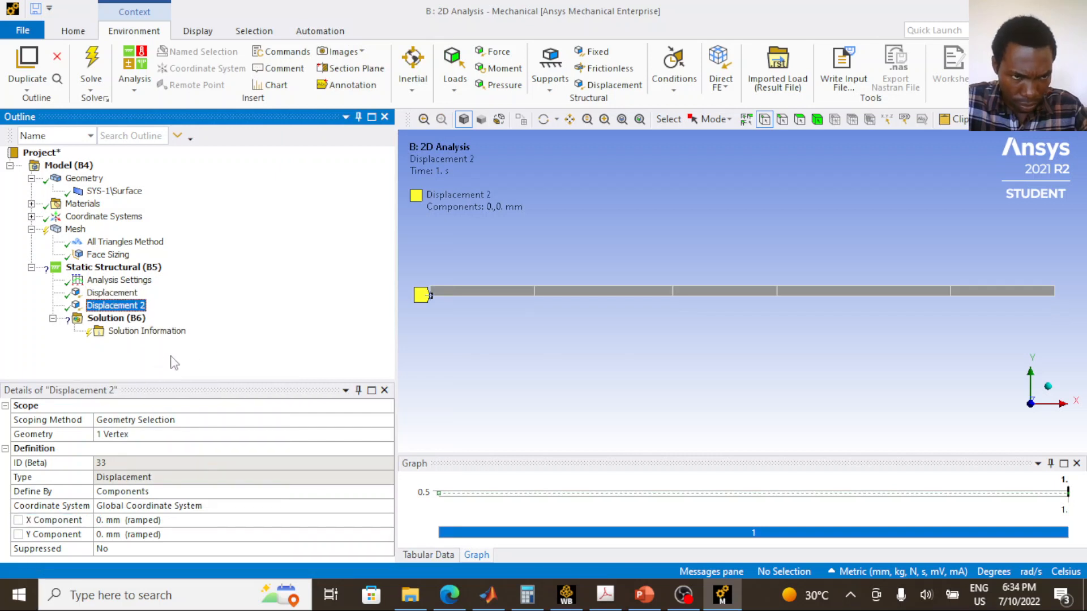
pyautogui.click(1055, 295)
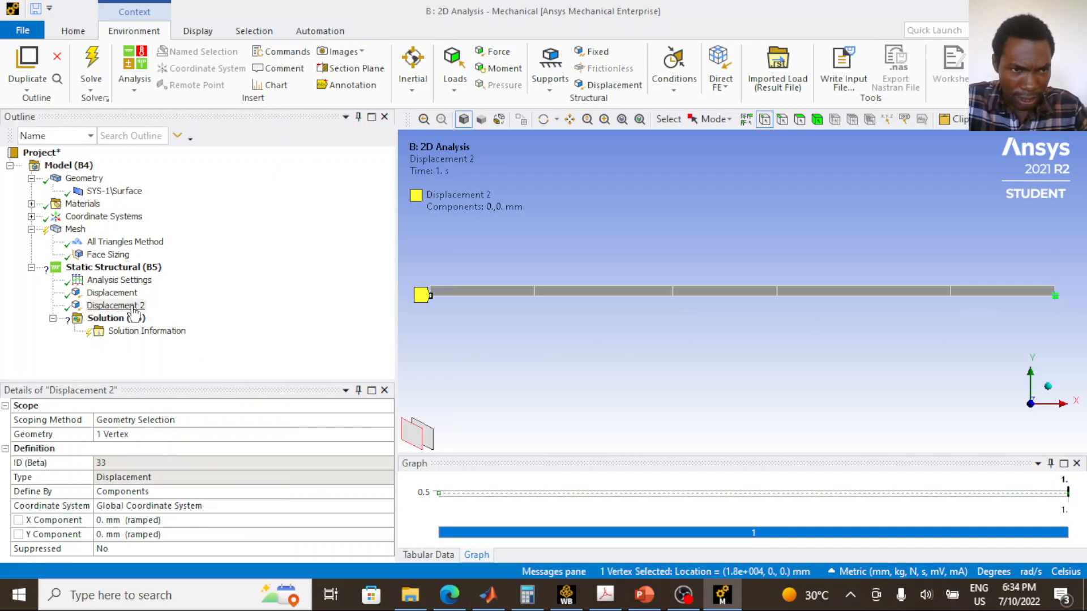
pyautogui.click(117, 436)
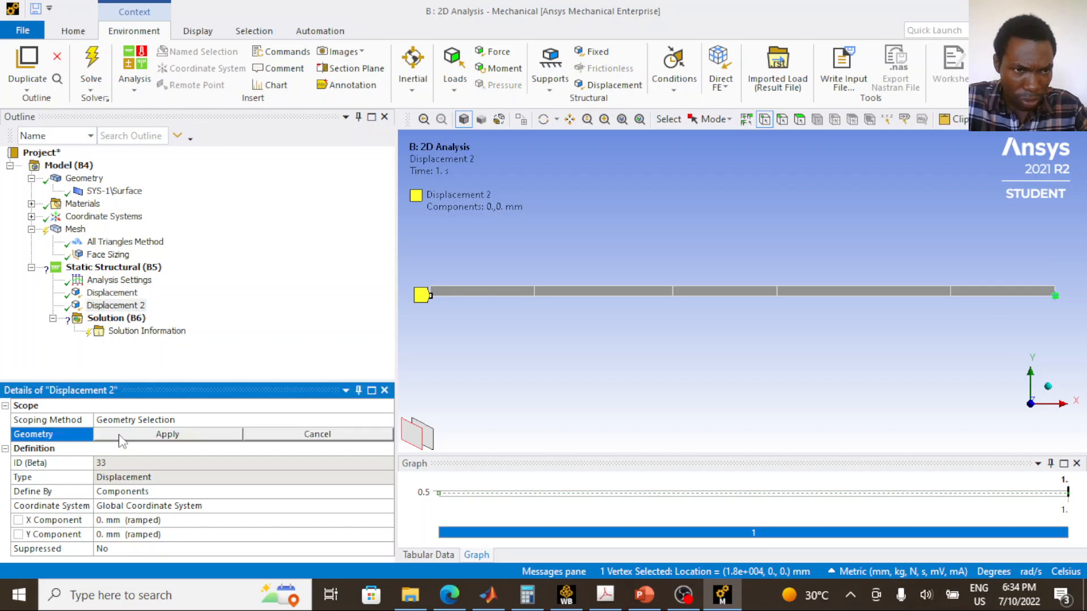
pyautogui.click(121, 438)
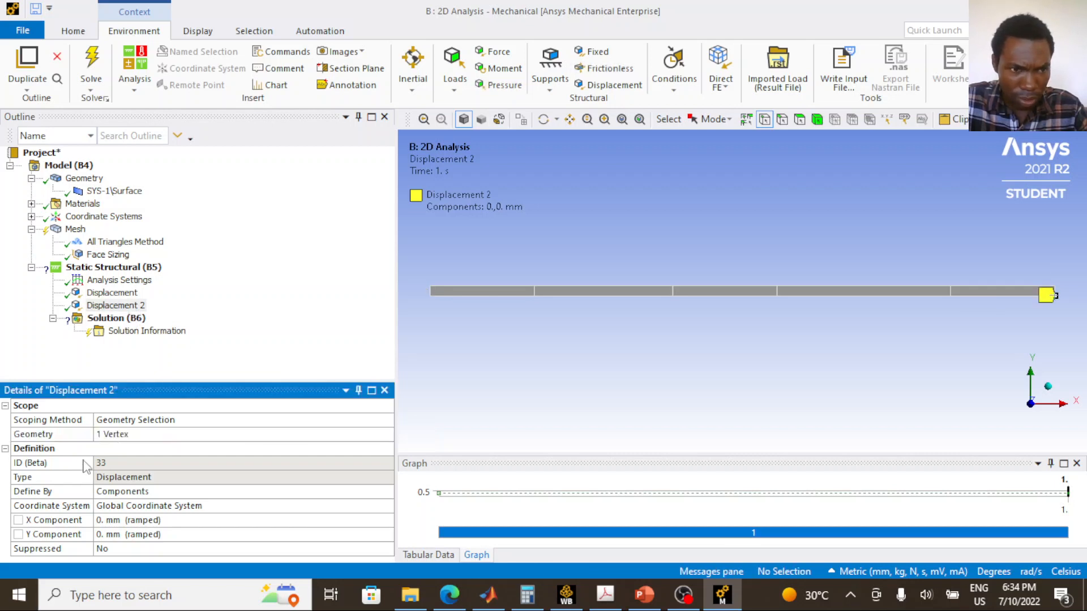
# Set the X component of Displacement 2 to Free
pyautogui.click(119, 521)
pyautogui.click(388, 521)
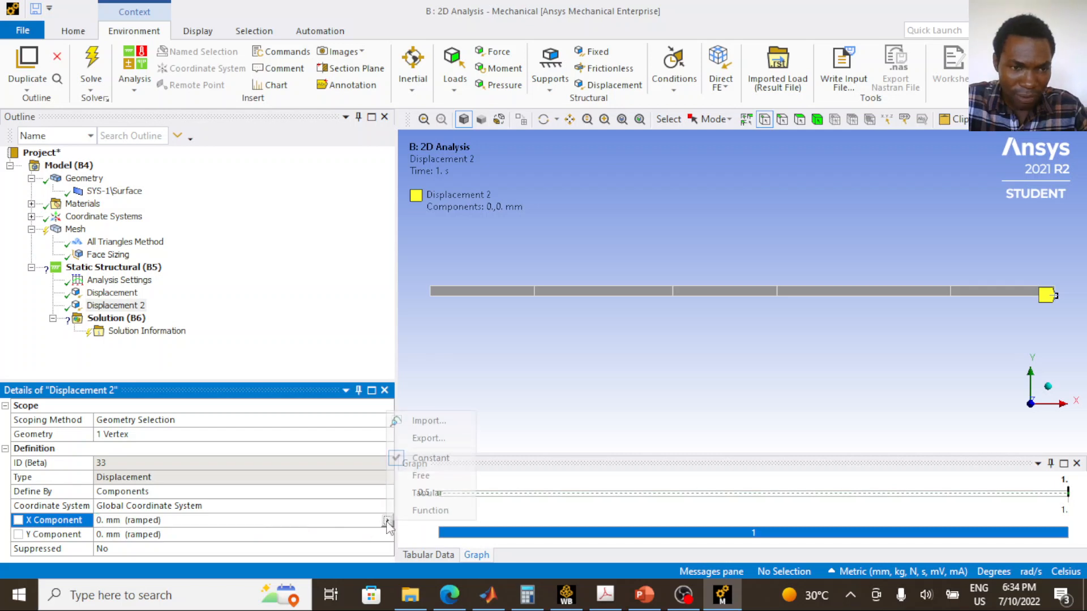
pyautogui.click(437, 476)
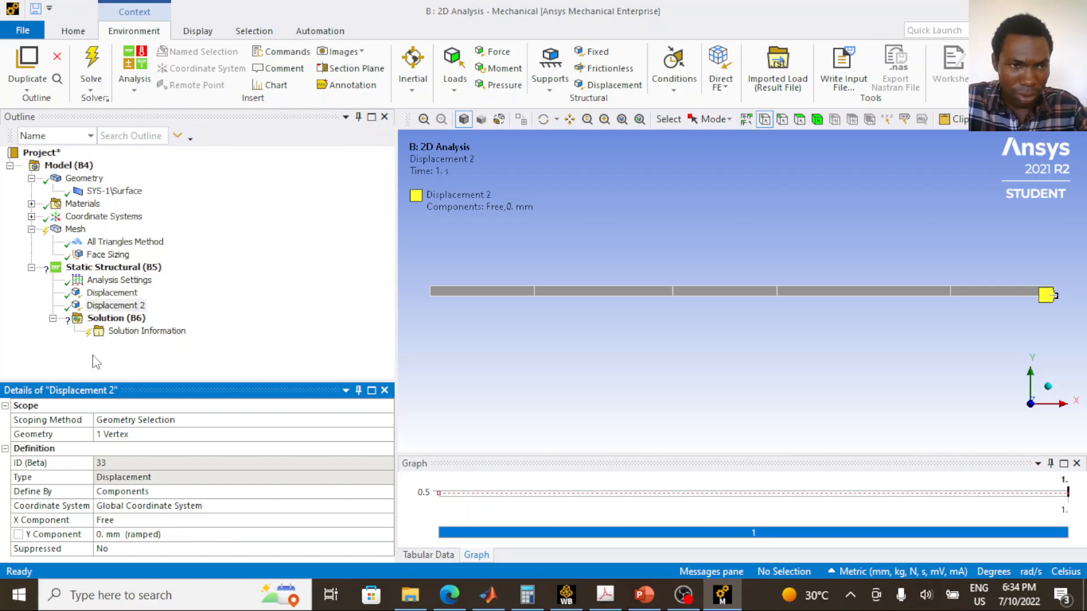
# Duplicate Displacement 2, scope the copy to the beam's lower vertex at 7 m, support C, and set its Y component to -4 mm
pyautogui.rightClick(106, 305)
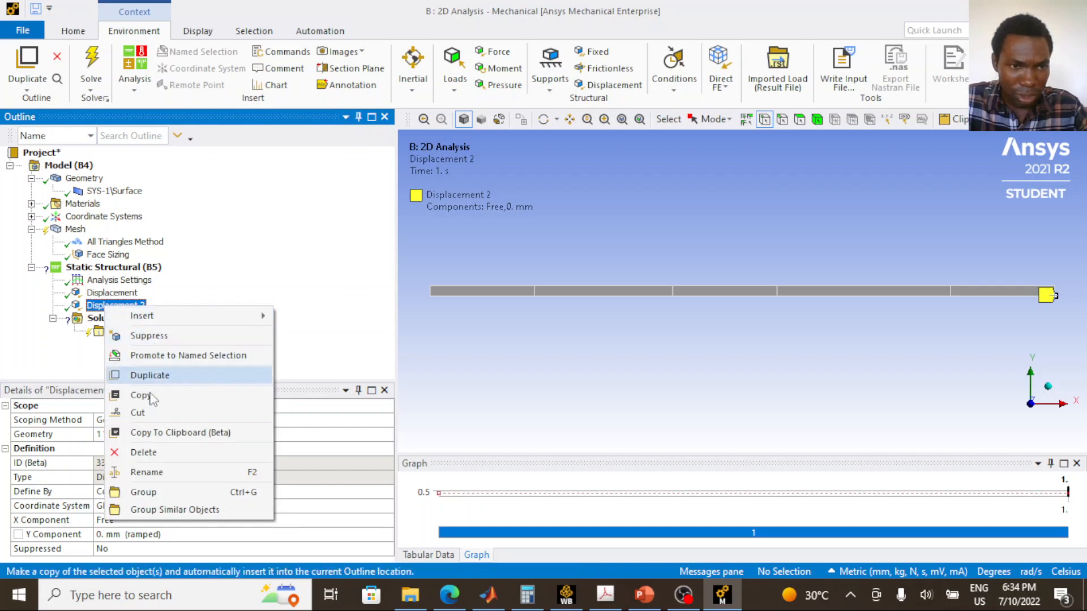
pyautogui.click(154, 376)
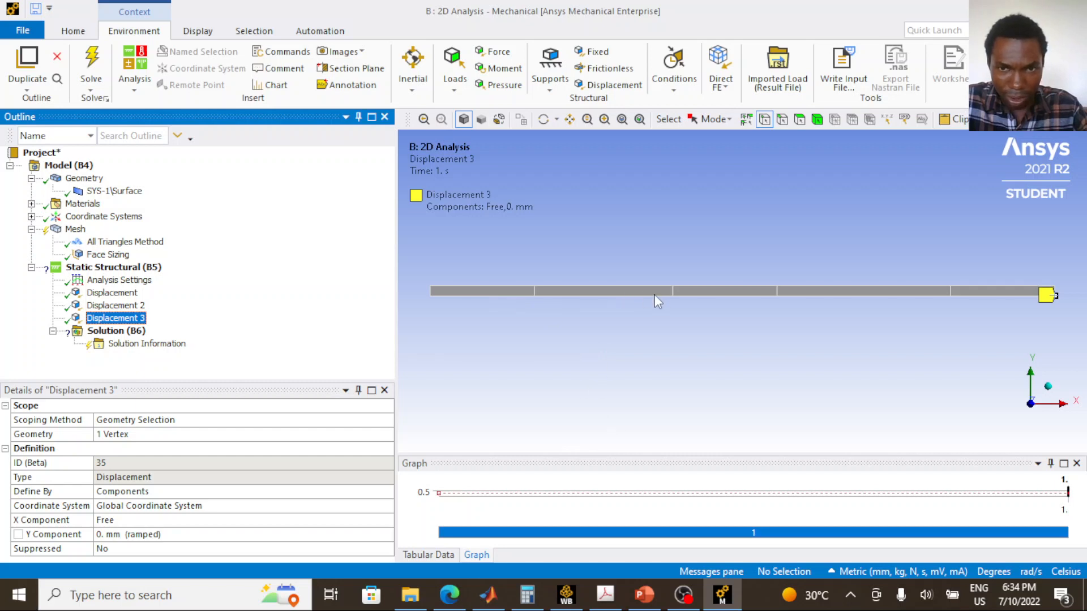
pyautogui.click(672, 295)
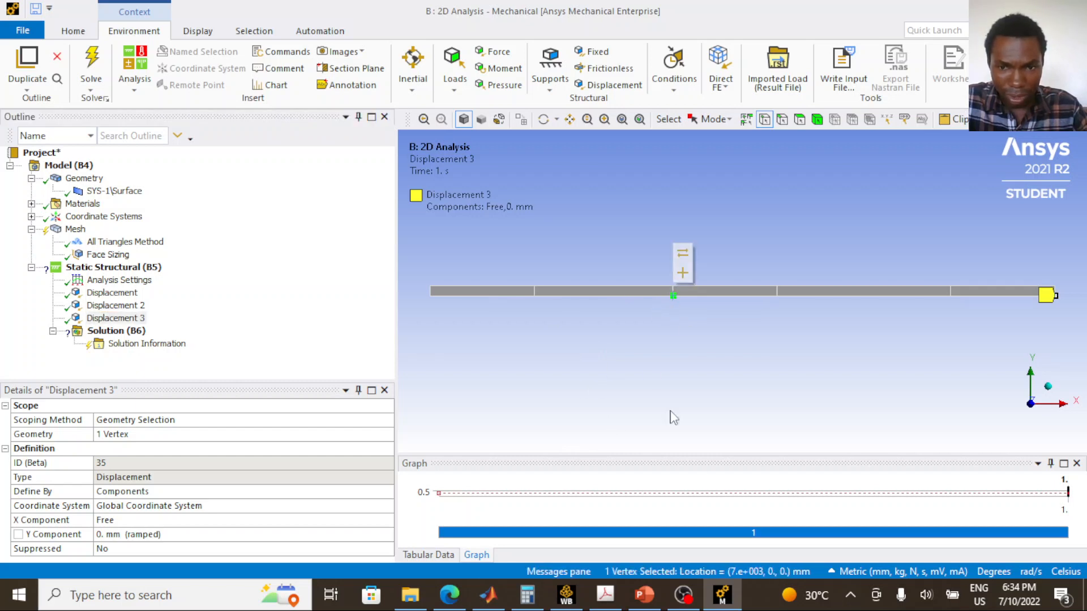
pyautogui.click(644, 594)
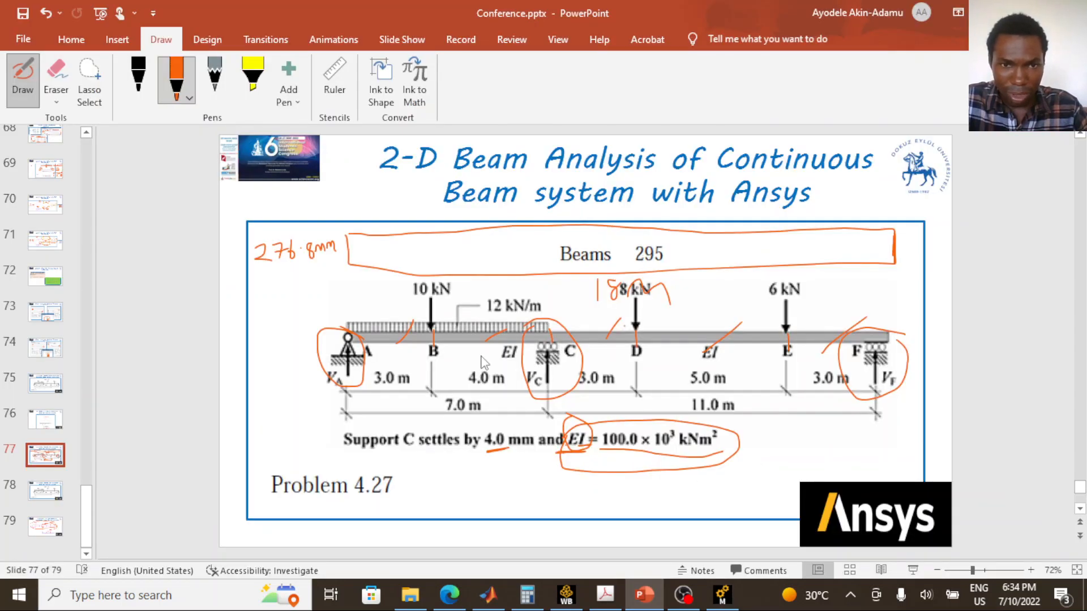
pyautogui.click(722, 595)
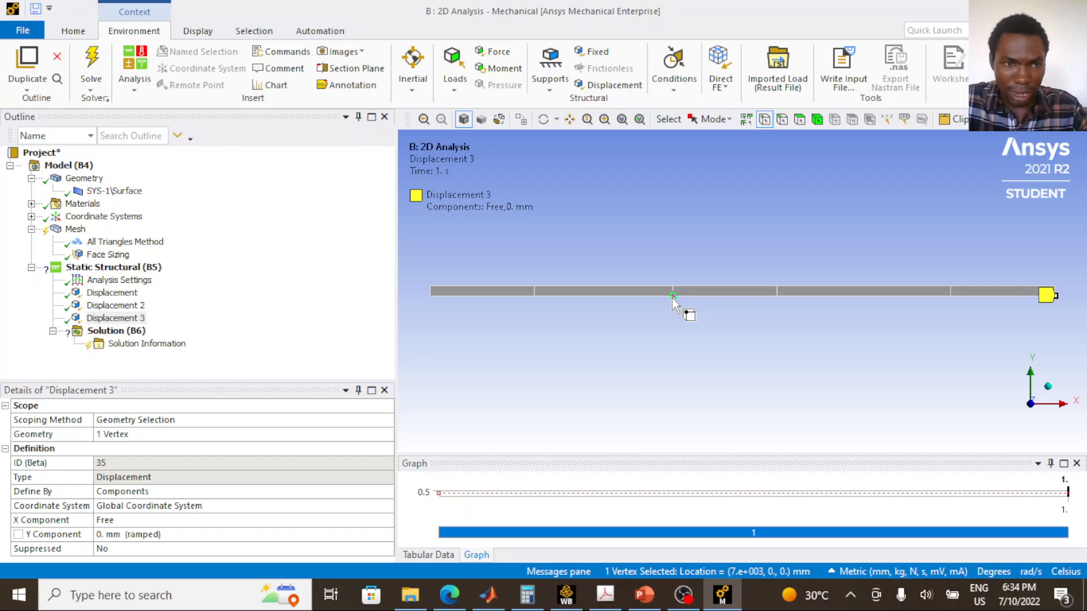
pyautogui.click(116, 318)
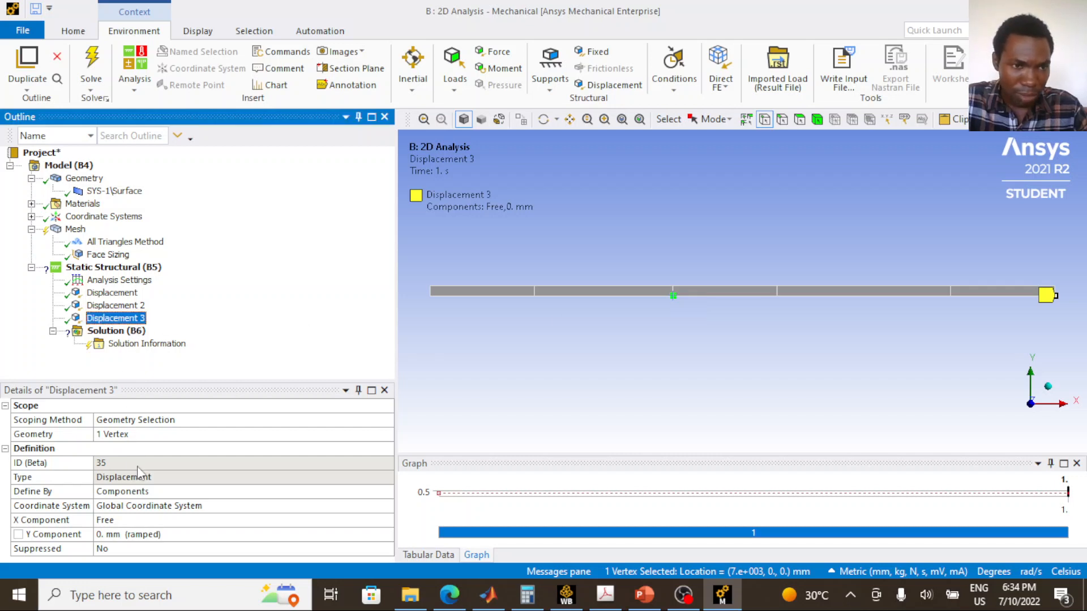
pyautogui.click(133, 434)
pyautogui.click(135, 435)
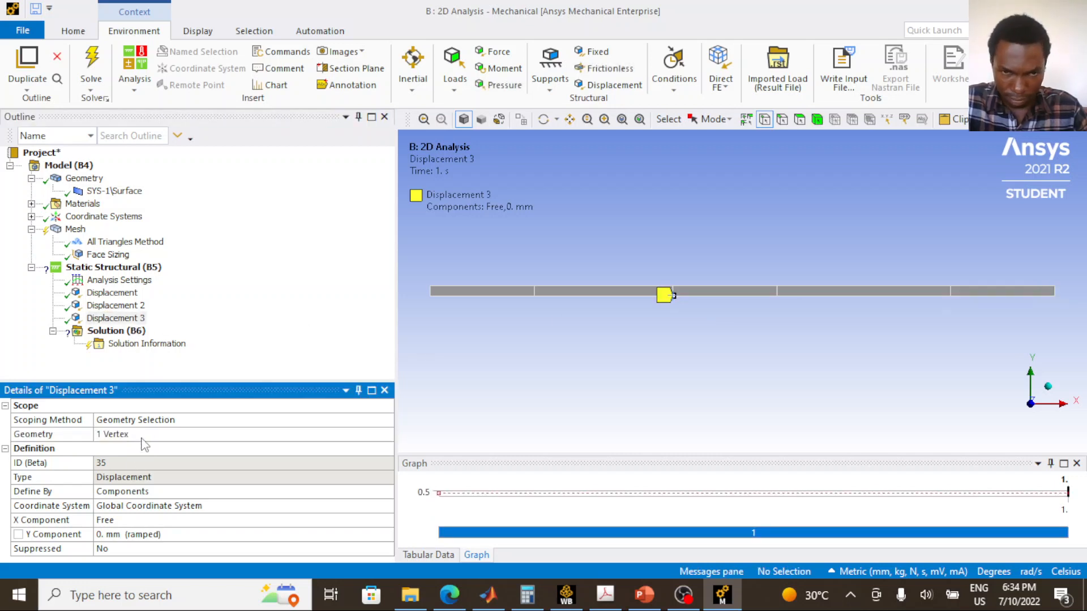
pyautogui.click(114, 535)
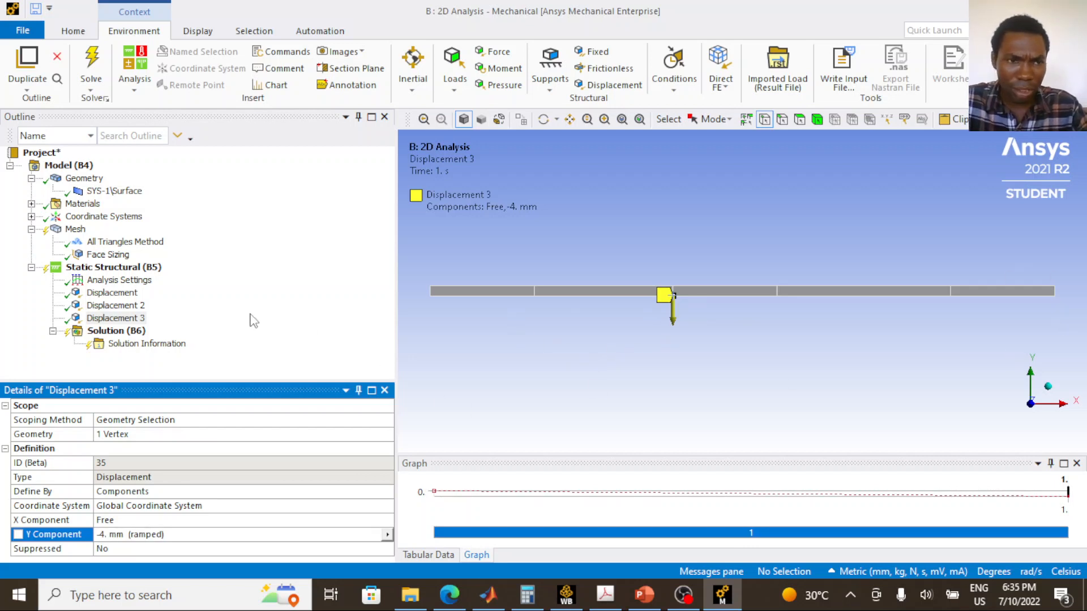
# Group the three displacement conditions into a folder named Support
pyautogui.click(112, 293)
pyautogui.keyDown('ctrl'); pyautogui.click(115, 305); pyautogui.keyUp('ctrl')
pyautogui.keyDown('ctrl'); pyautogui.click(116, 319); pyautogui.keyUp('ctrl')
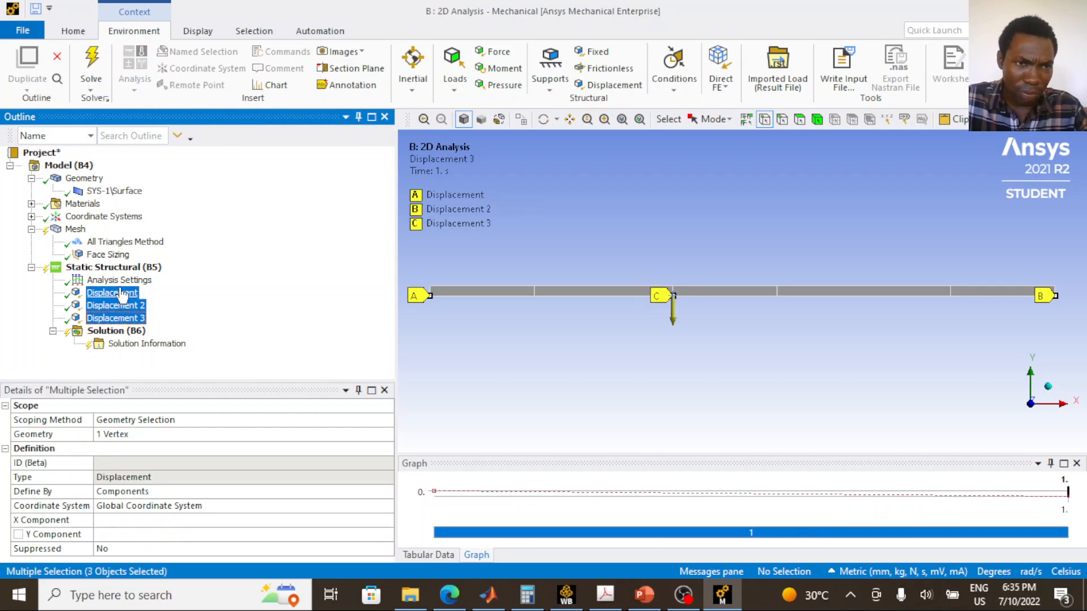
pyautogui.rightClick(119, 297)
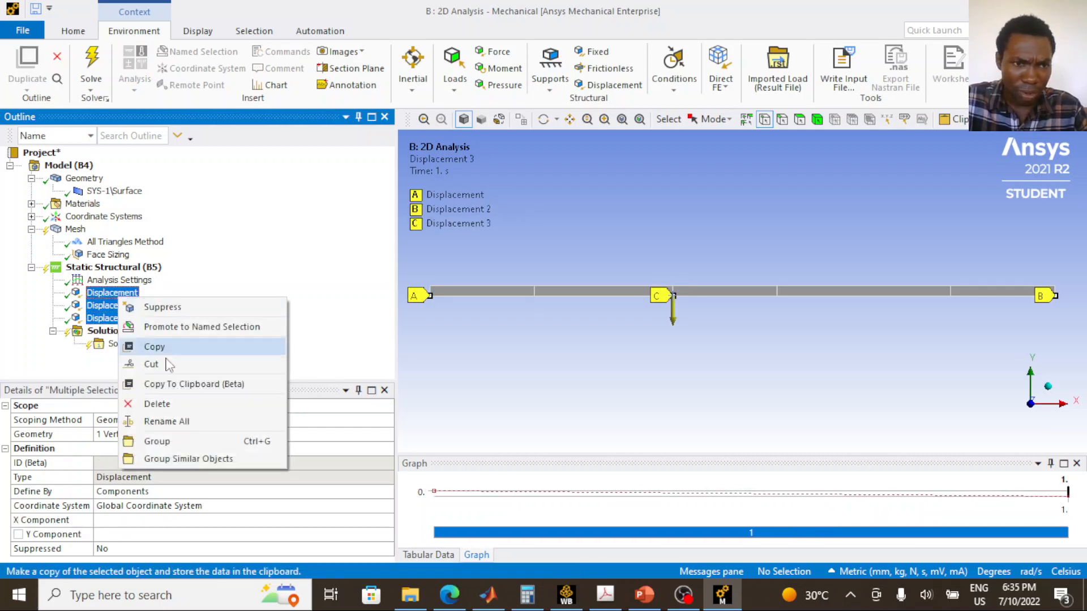
pyautogui.click(164, 443)
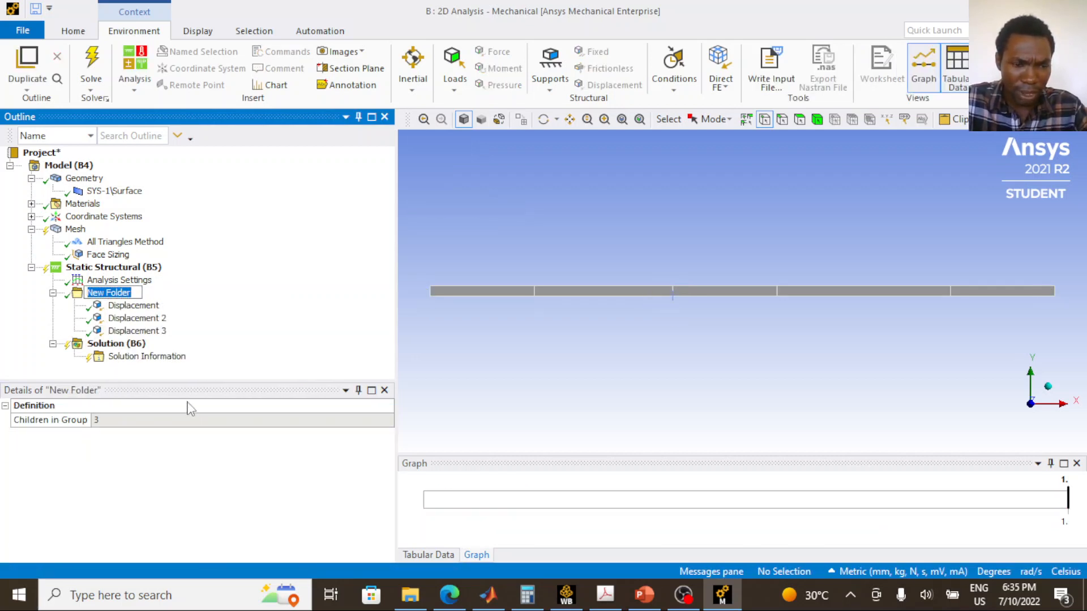
pyautogui.write('Support')
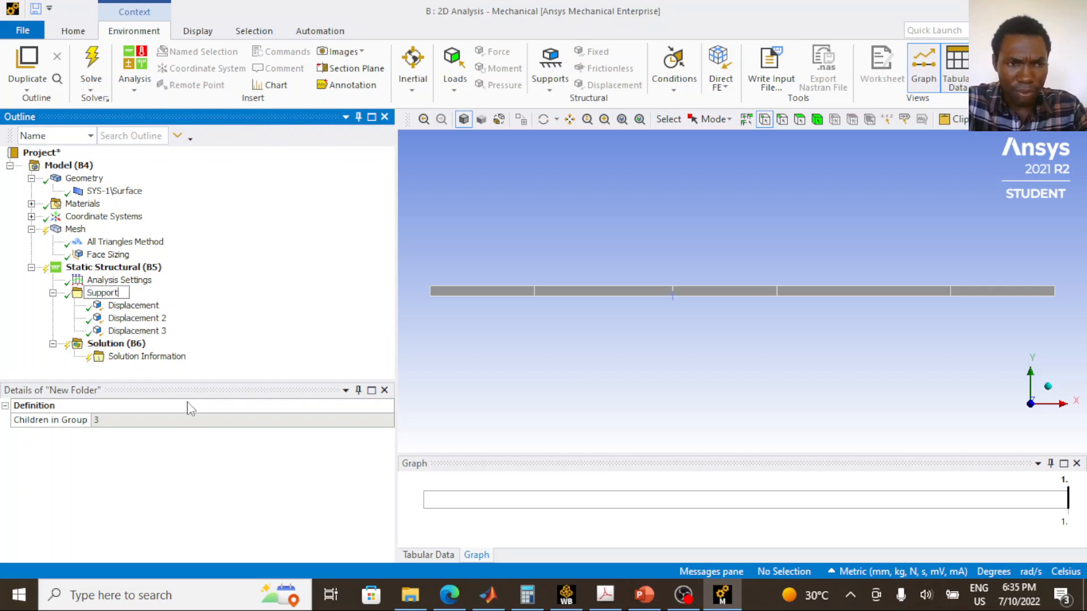
pyautogui.press('Return')
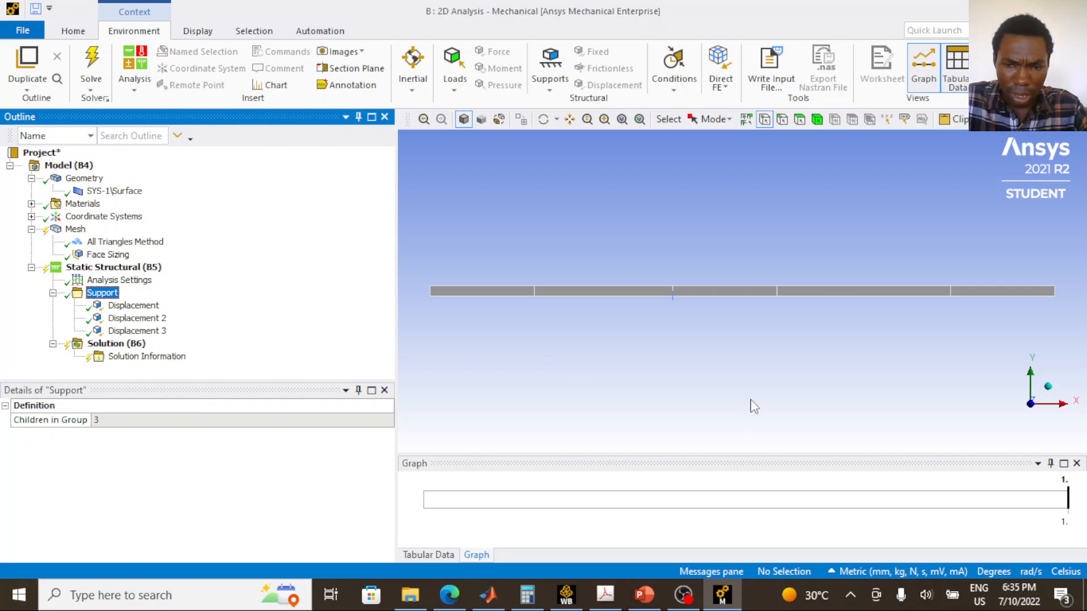
# Switch to PowerPoint and erase the orange ink annotations over the beam diagram
pyautogui.click(644, 594)
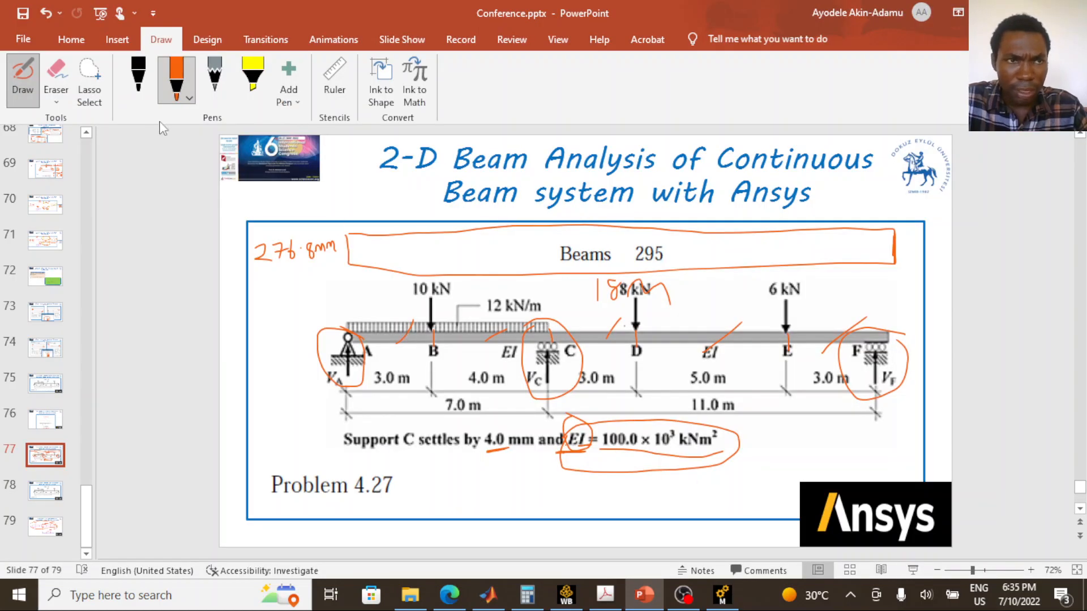
pyautogui.click(55, 82)
pyautogui.moveTo(318, 355)
pyautogui.mouseDown()
pyautogui.moveTo(300, 351)
pyautogui.moveTo(549, 331)
pyautogui.moveTo(639, 292)
pyautogui.moveTo(516, 352)
pyautogui.moveTo(878, 362)
pyautogui.moveTo(619, 348)
pyautogui.moveTo(654, 422)
pyautogui.moveTo(590, 454)
pyautogui.moveTo(478, 445)
pyautogui.mouseUp()
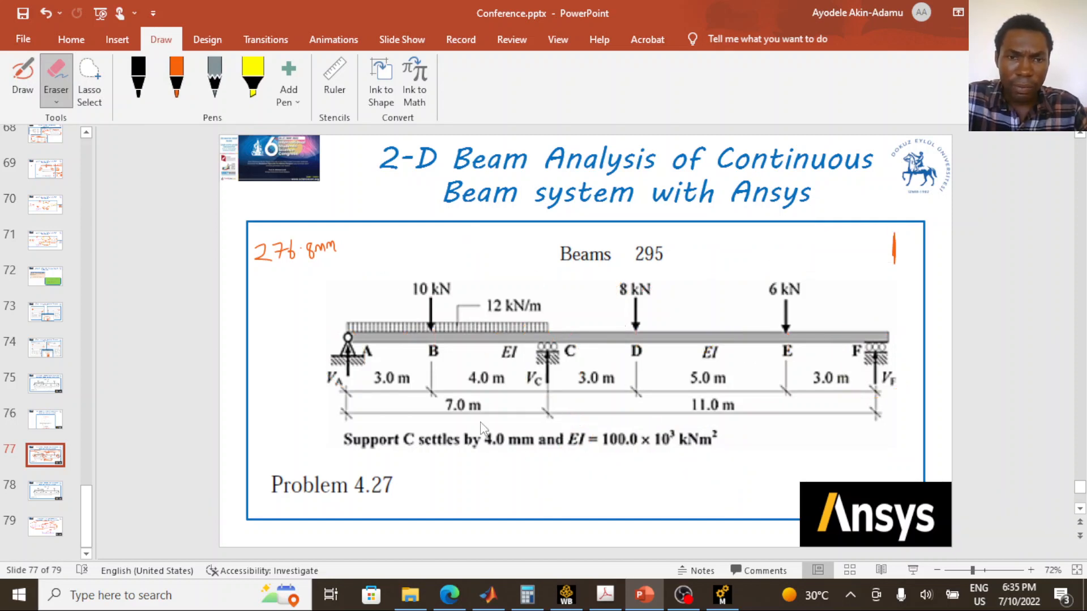
pyautogui.press('Escape')
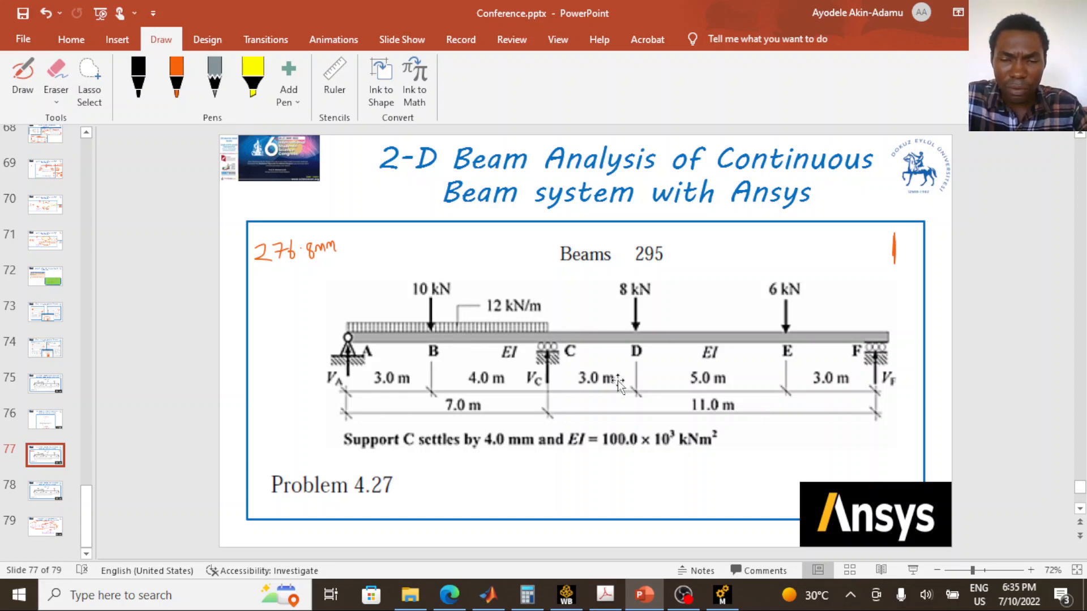
# Switch to Ansys Mechanical and insert a Force load under Static Structural (B5)
pyautogui.click(723, 595)
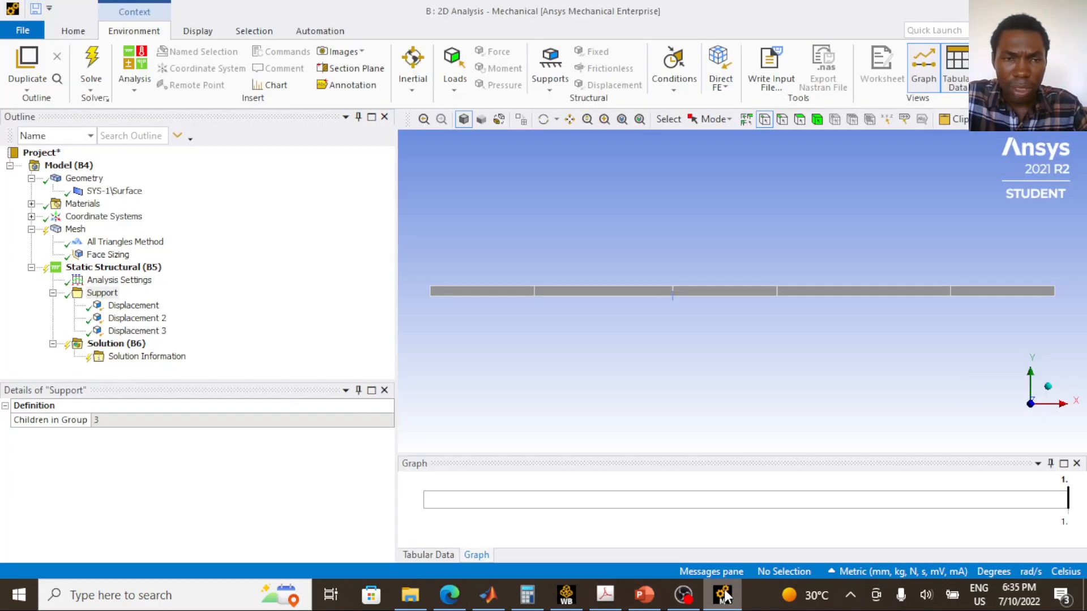
pyautogui.click(724, 595)
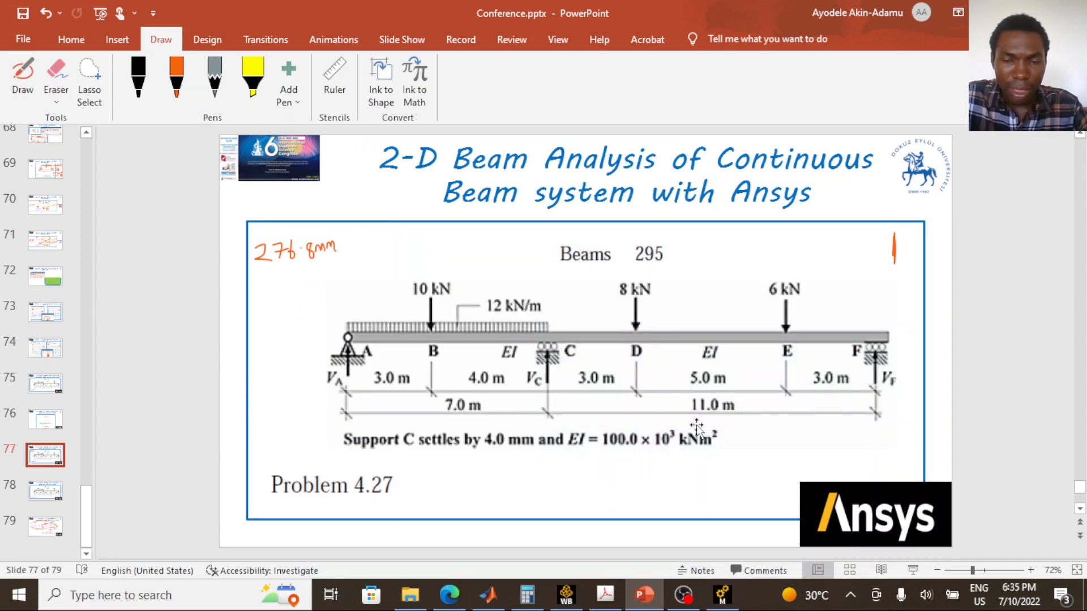
pyautogui.click(722, 595)
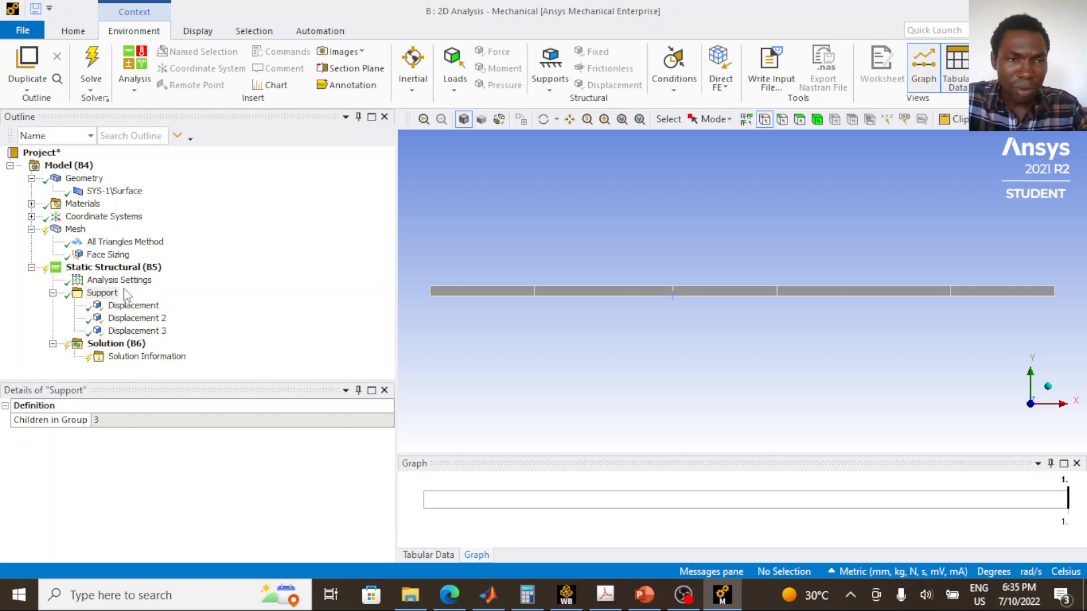
pyautogui.click(120, 268)
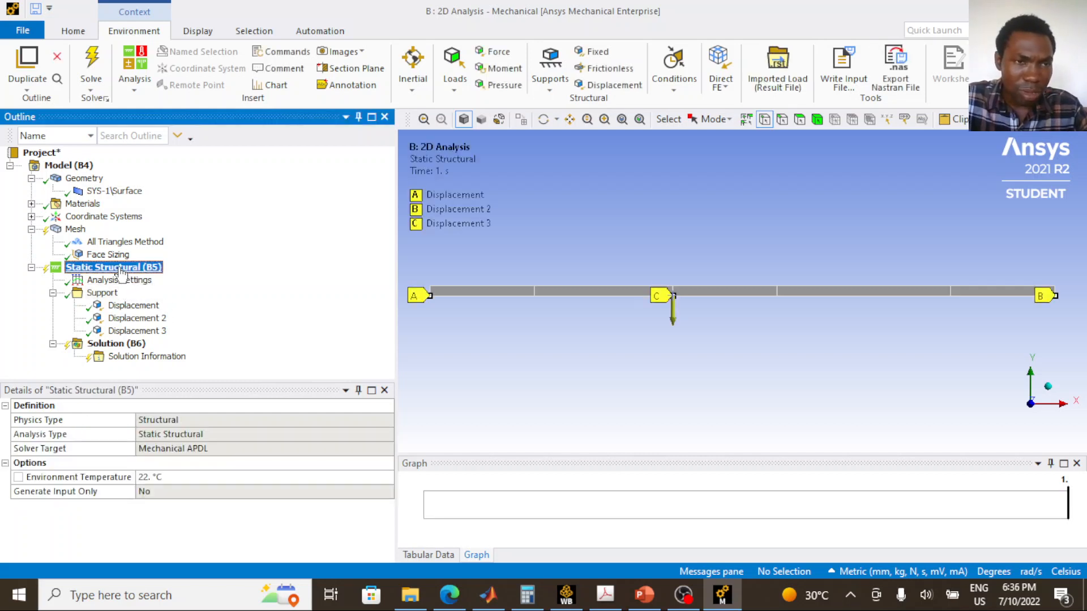
pyautogui.rightClick(121, 272)
pyautogui.moveTo(157, 277)
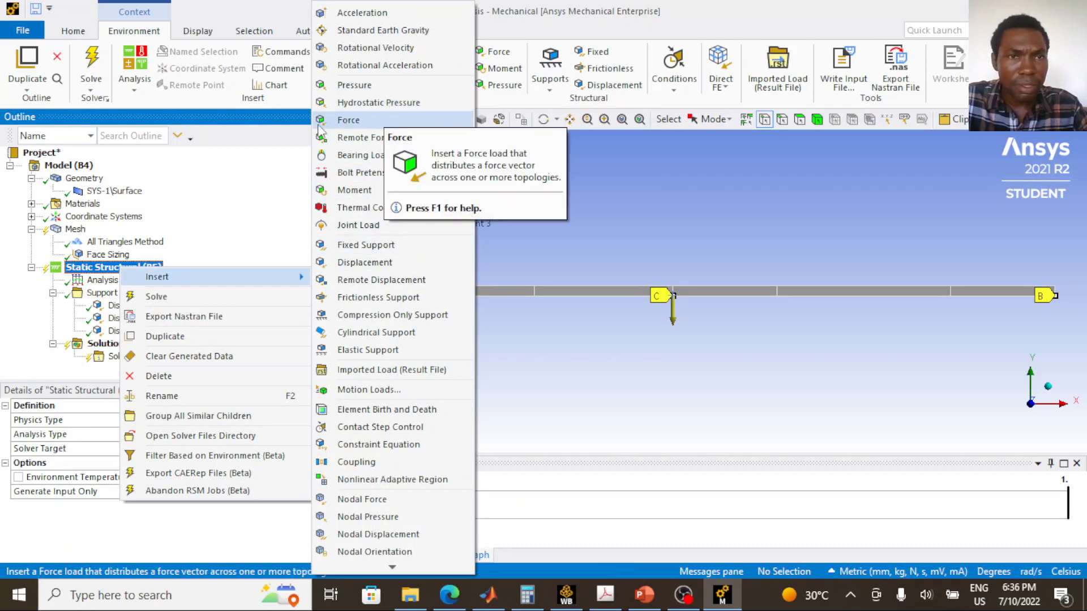
pyautogui.click(368, 130)
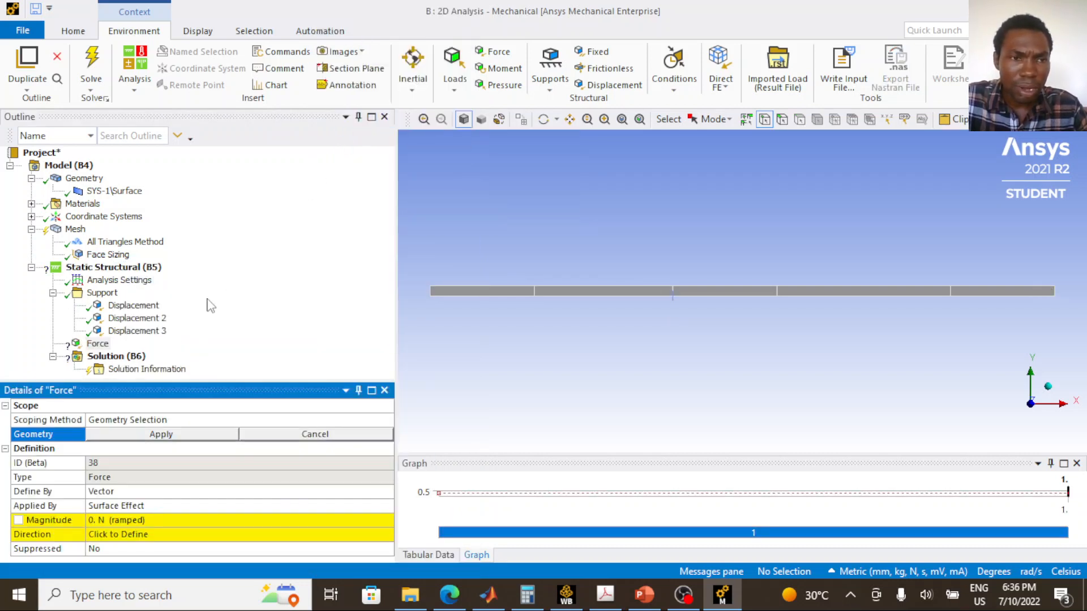
pyautogui.click(98, 344)
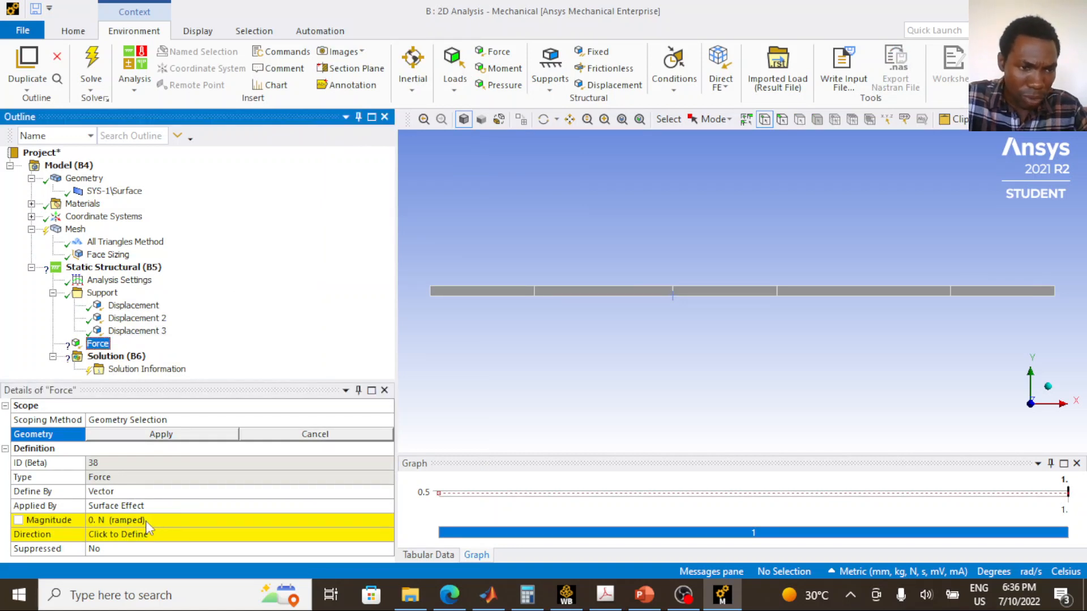
# Scope the force to the upper edge of the beam's first 3 m segment, between A and B
pyautogui.click(485, 287)
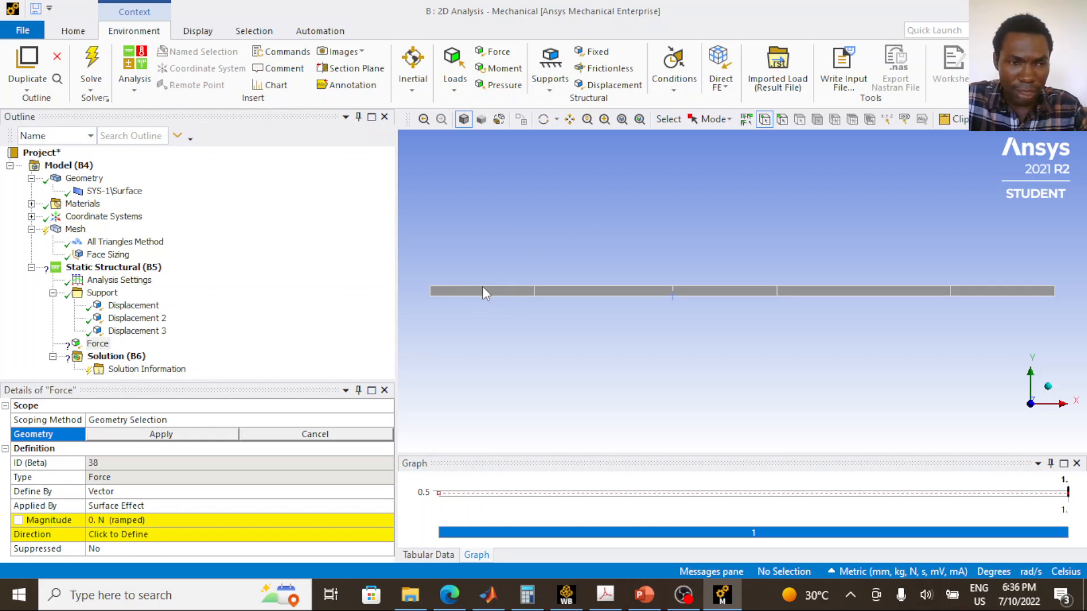
pyautogui.click(783, 120)
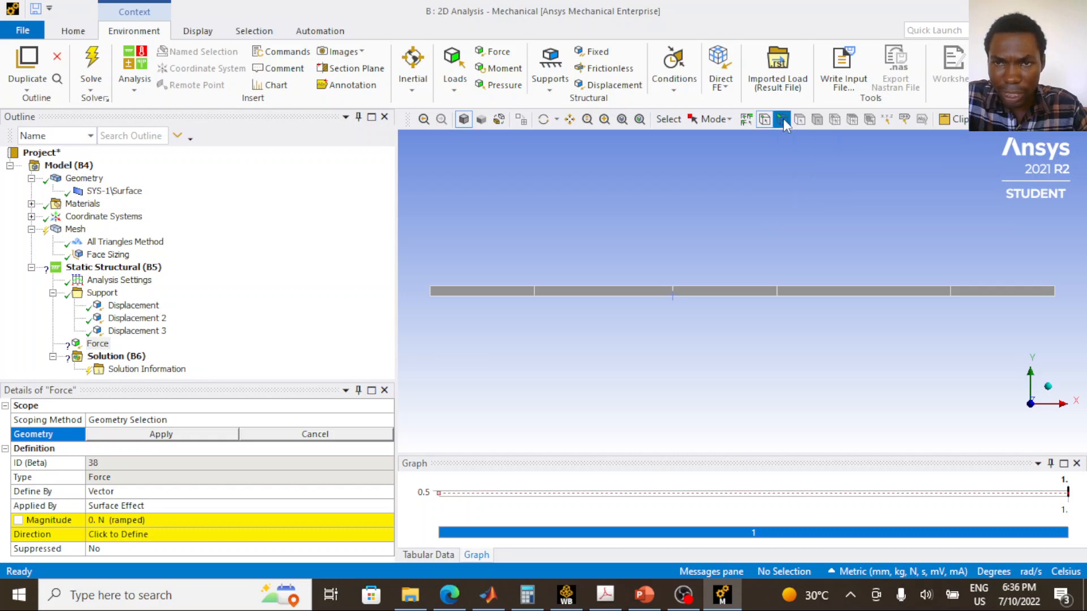
pyautogui.click(486, 290)
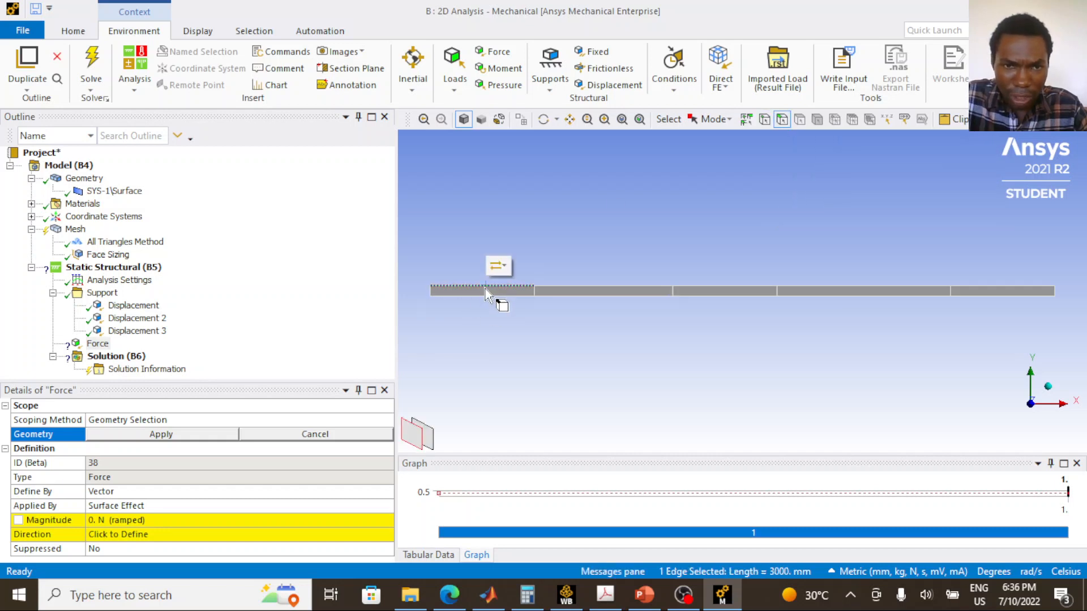
pyautogui.click(182, 435)
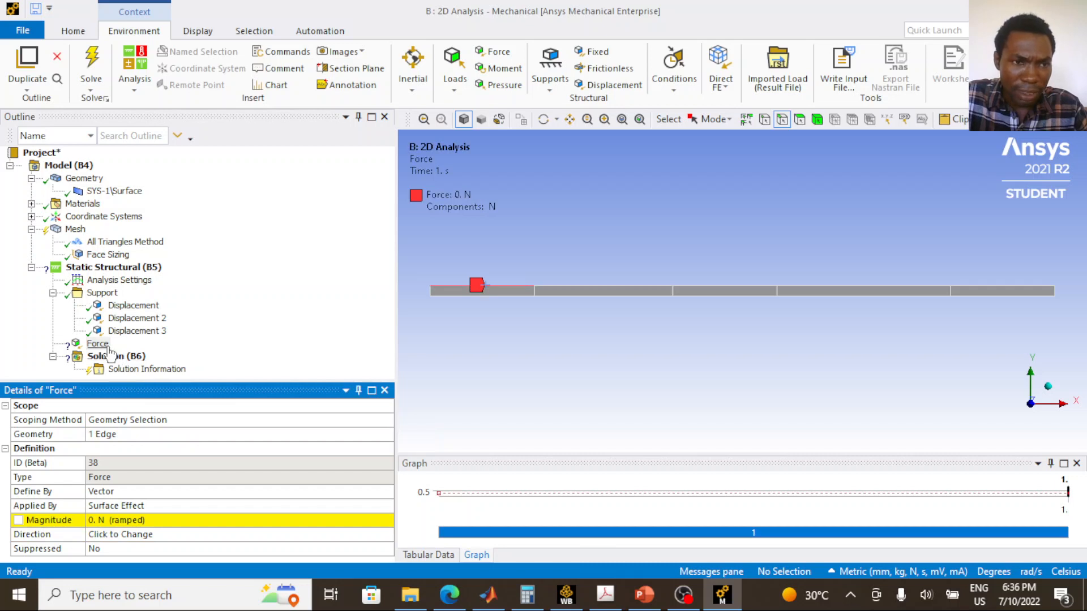
# Change the force definition from Vector to Components
pyautogui.click(161, 491)
pyautogui.click(387, 491)
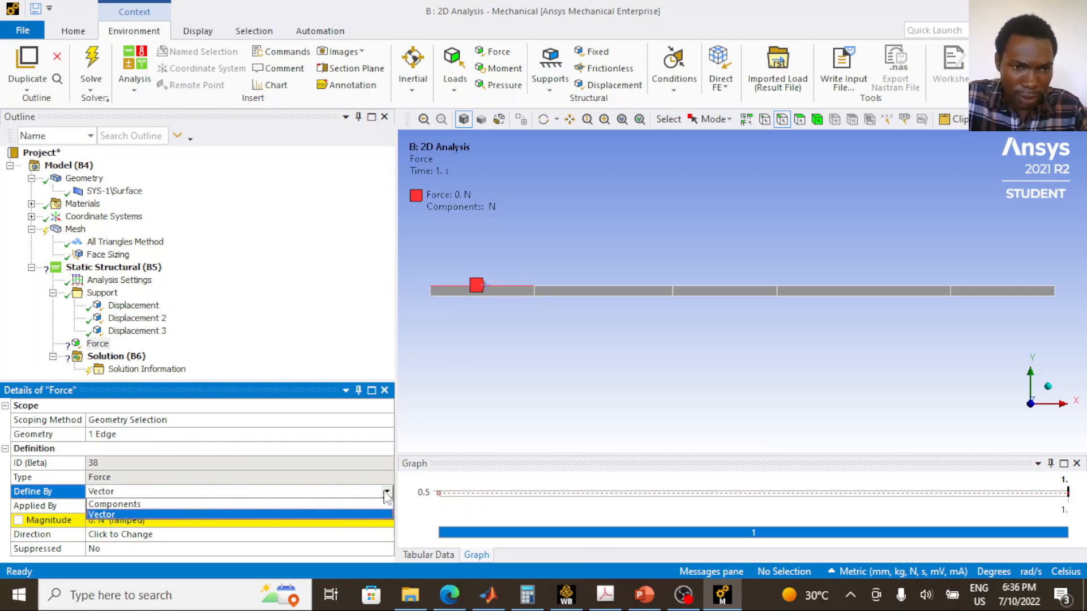
pyautogui.click(294, 504)
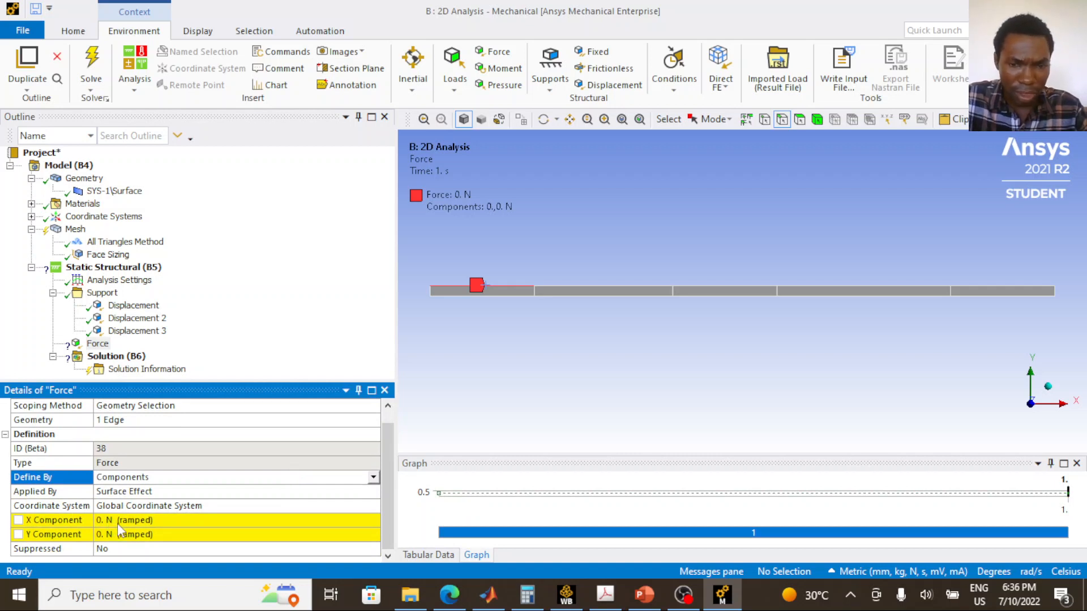
# Consult the 12 kN/m load on the PowerPoint beam diagram, and set the force's Y component to -36000 N in Ansys Mechanical
pyautogui.click(657, 593)
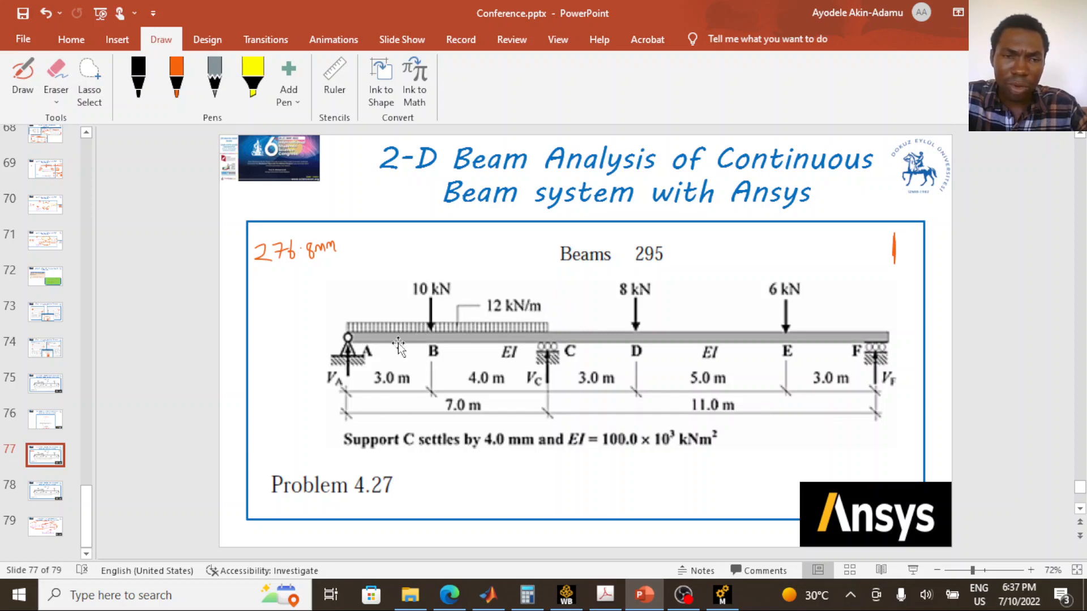
pyautogui.click(721, 595)
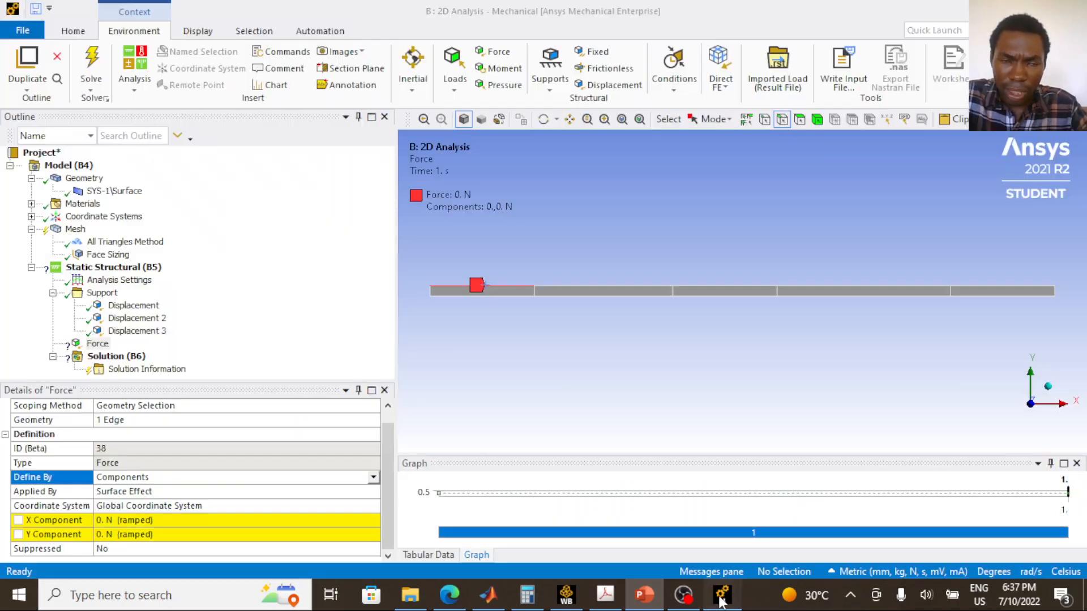
pyautogui.click(220, 519)
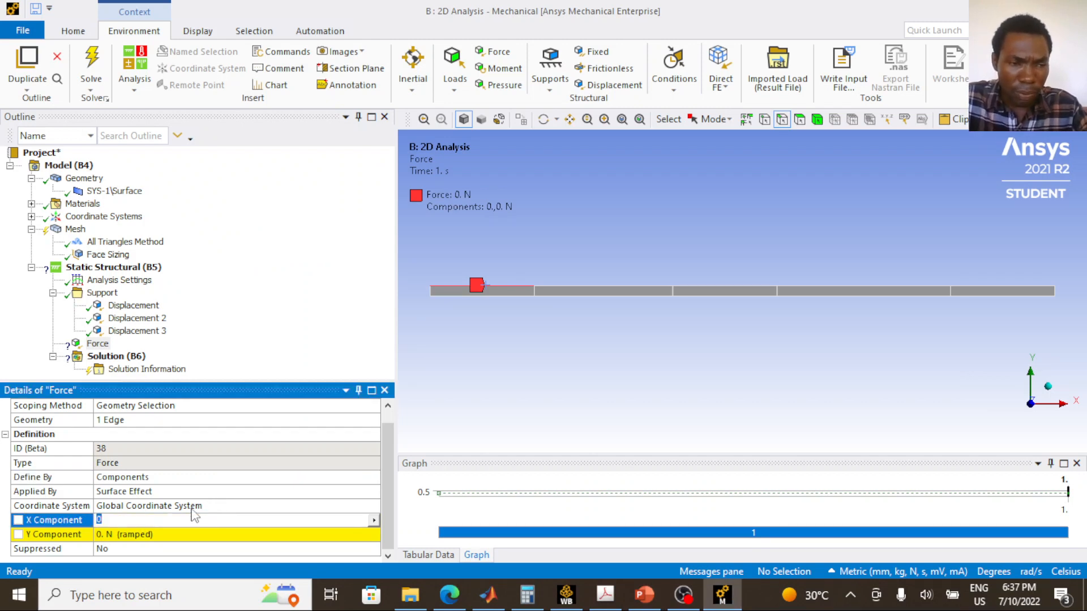
pyautogui.click(141, 535)
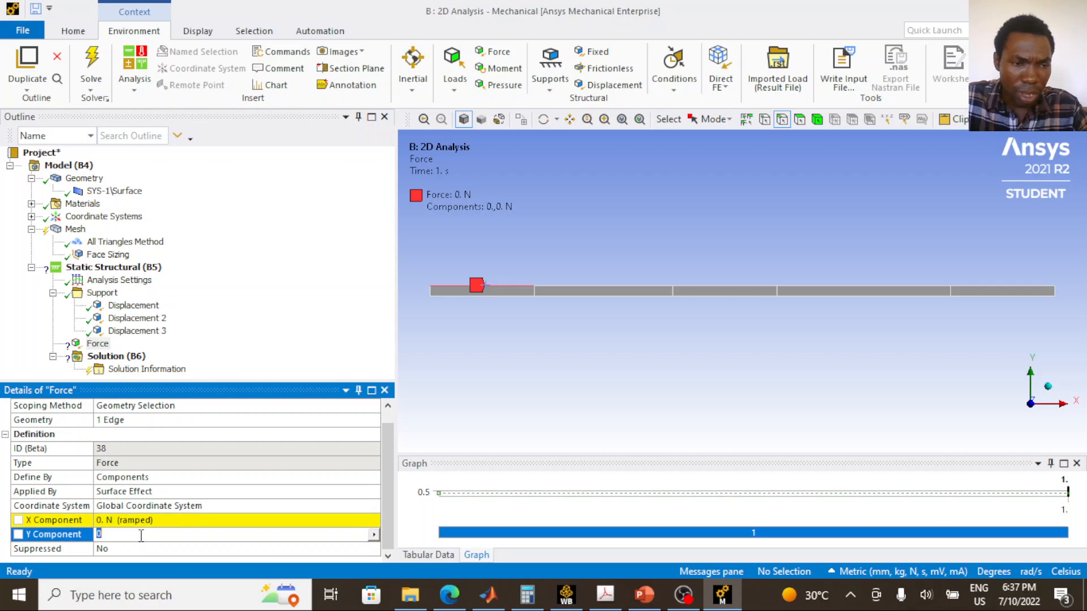
pyautogui.click(154, 523)
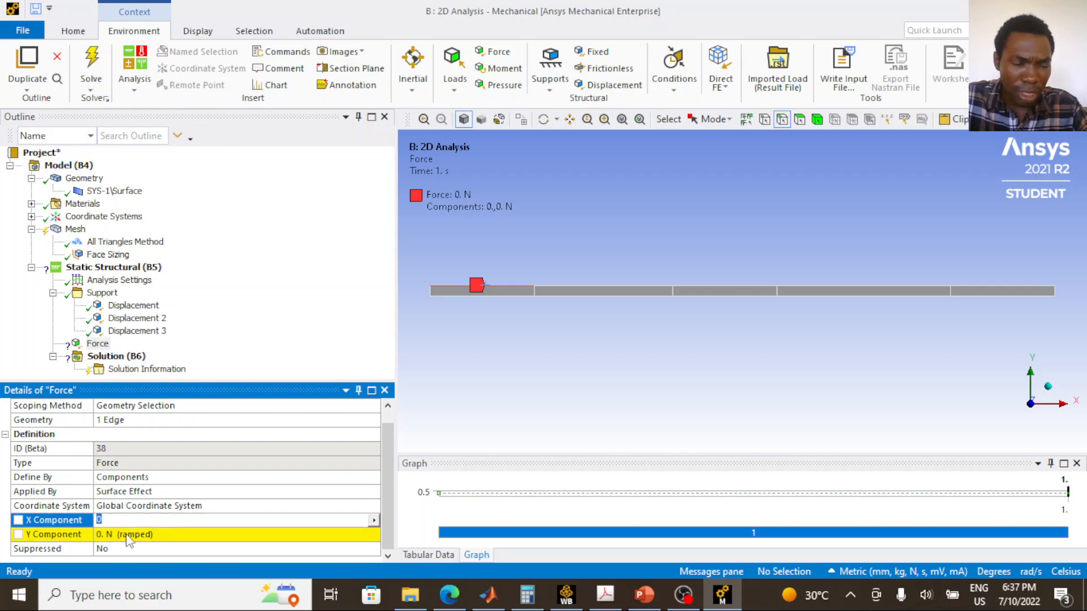
pyautogui.click(153, 535)
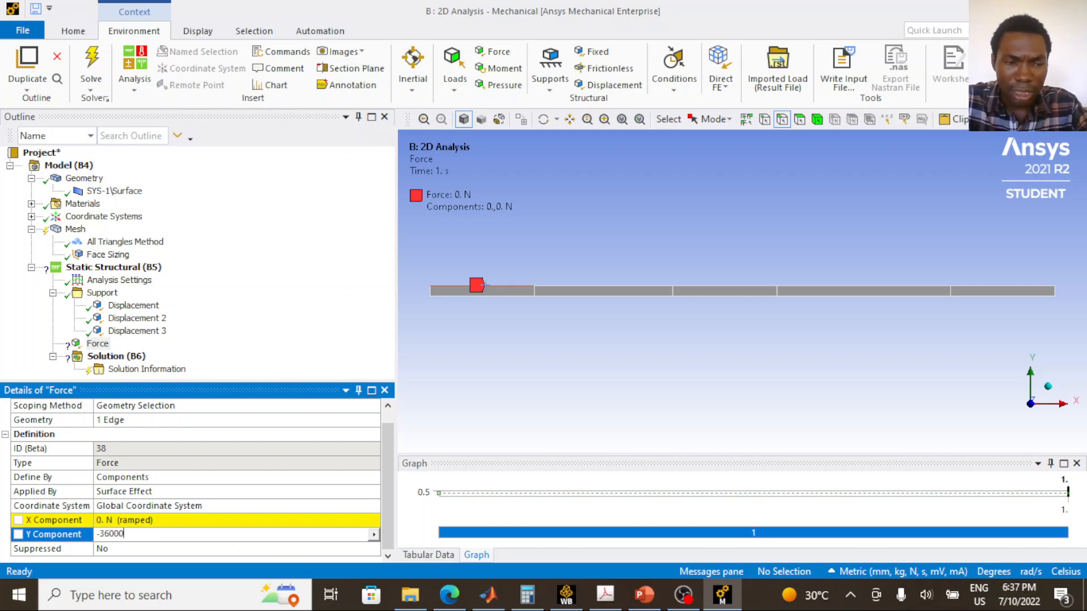
pyautogui.press('Return')
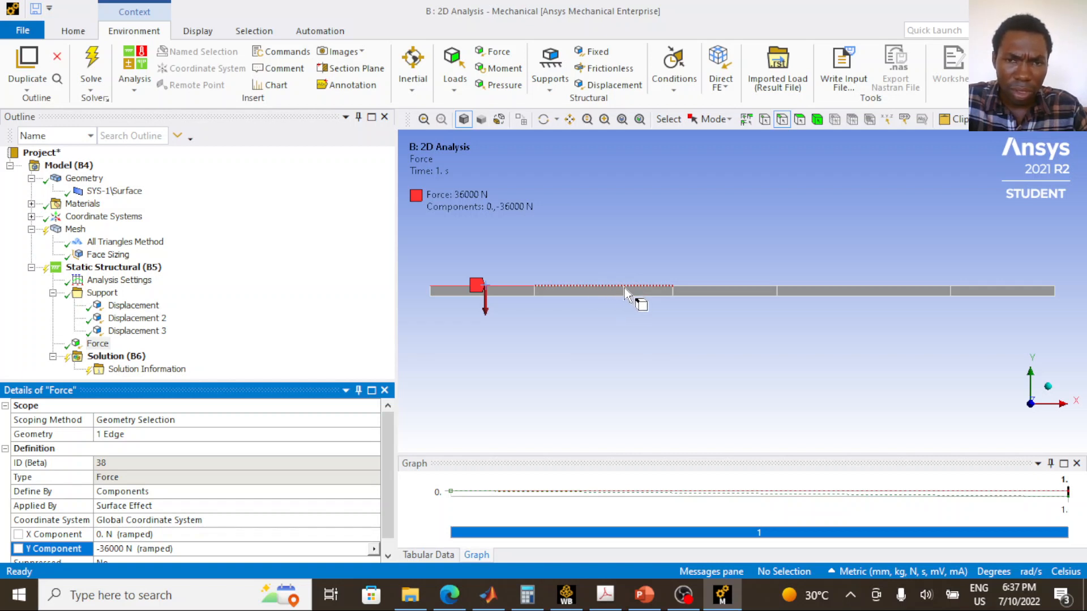
# Duplicate the force and scope the copy to the upper edge of the 4 m segment between B and C
pyautogui.rightClick(113, 342)
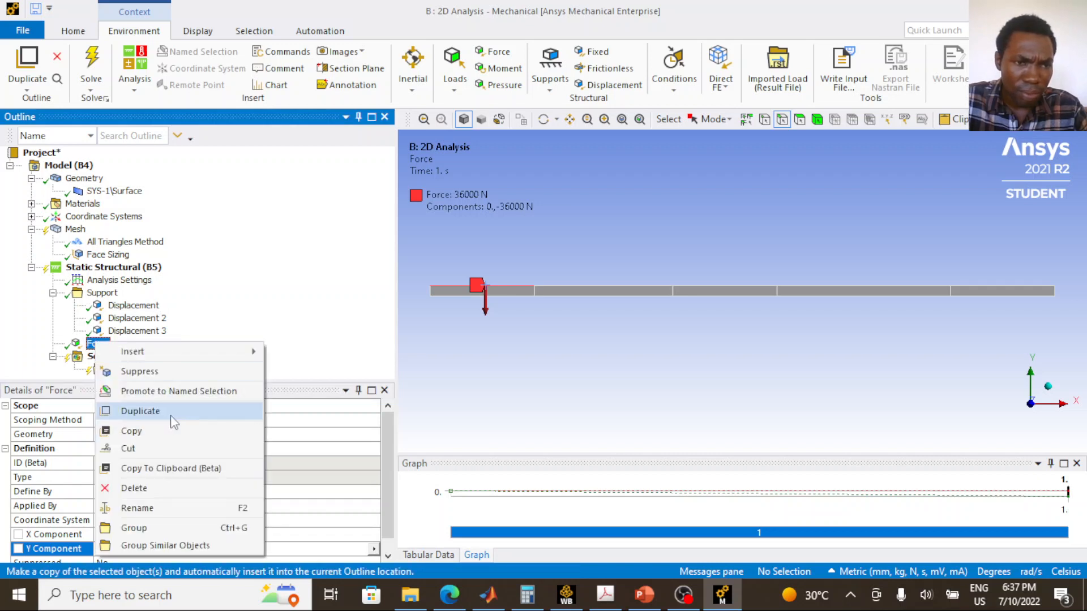
pyautogui.click(141, 411)
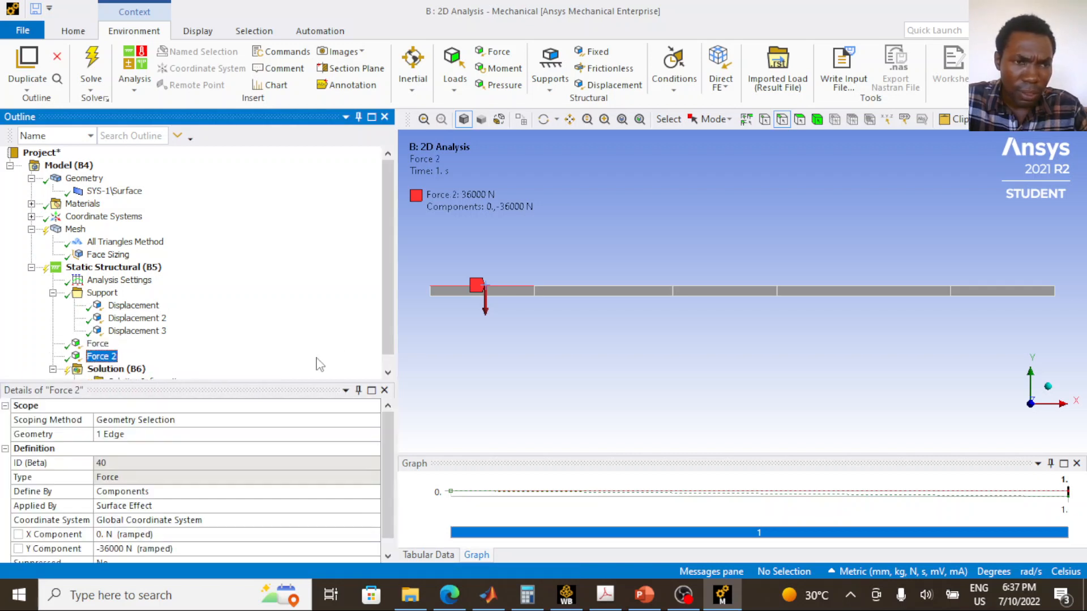
pyautogui.click(588, 291)
pyautogui.click(104, 356)
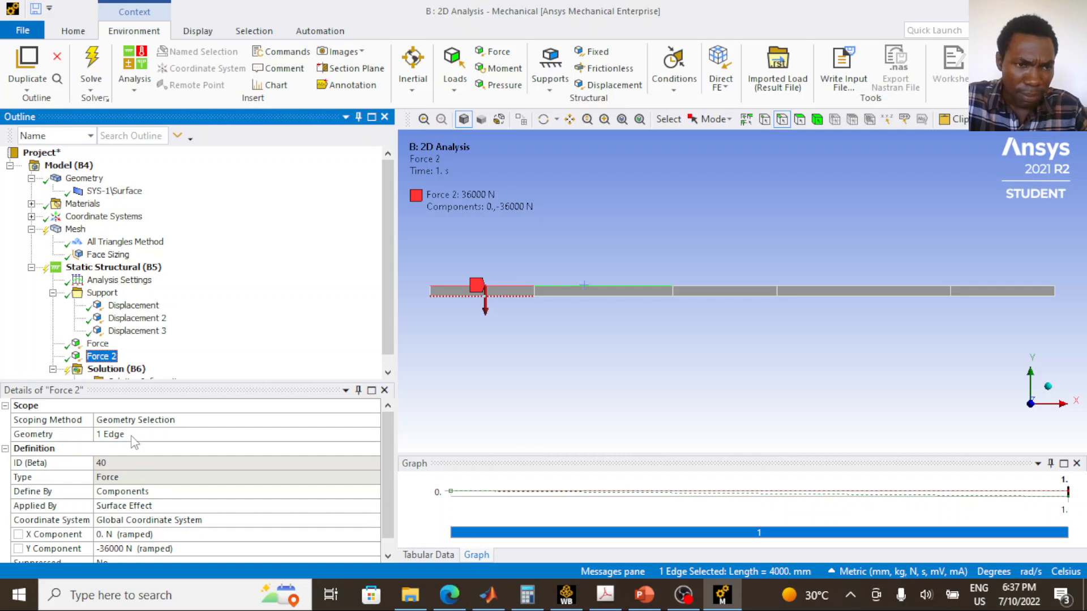
pyautogui.click(131, 436)
pyautogui.click(131, 439)
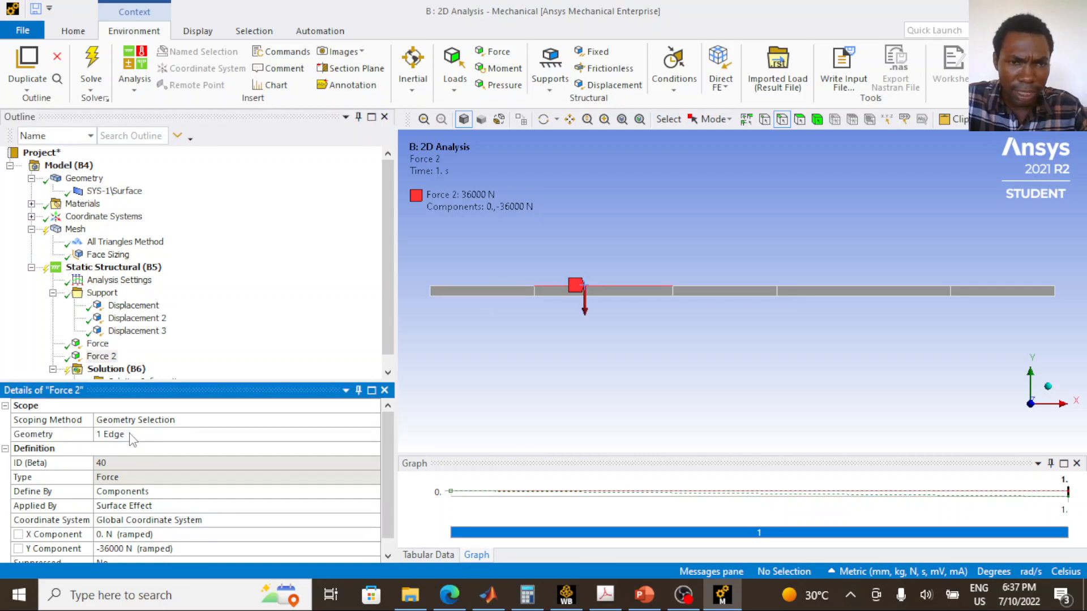
# Set the Y component of Force 2 to -48000 N
pyautogui.scroll(-1, 153, 535)
pyautogui.click(142, 534)
pyautogui.click(136, 534)
pyautogui.press('BackSpace')
pyautogui.press('BackSpace')
pyautogui.press('BackSpace')
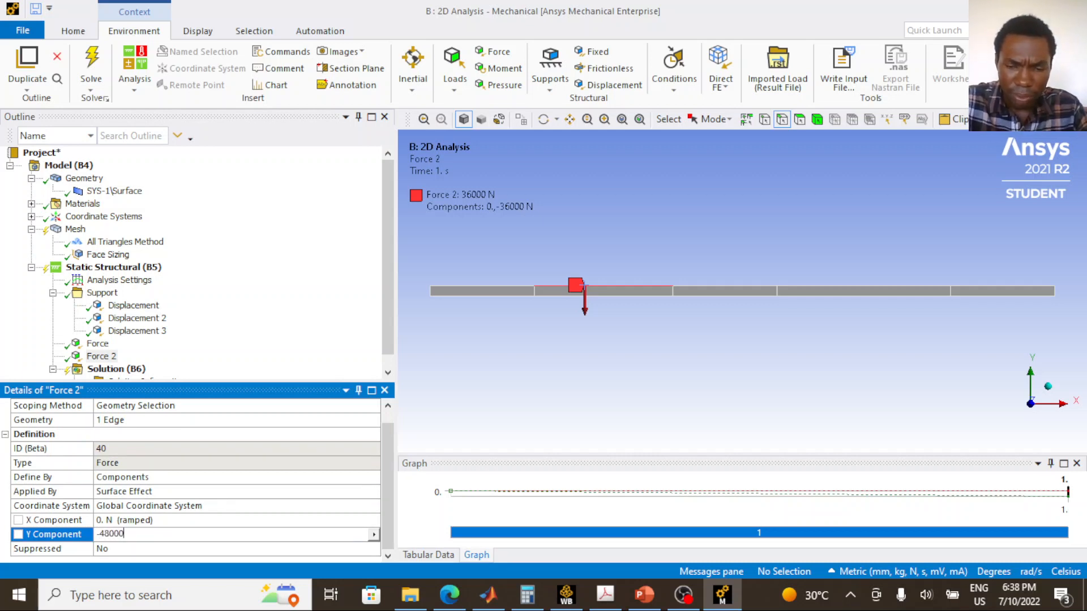
pyautogui.press('Return')
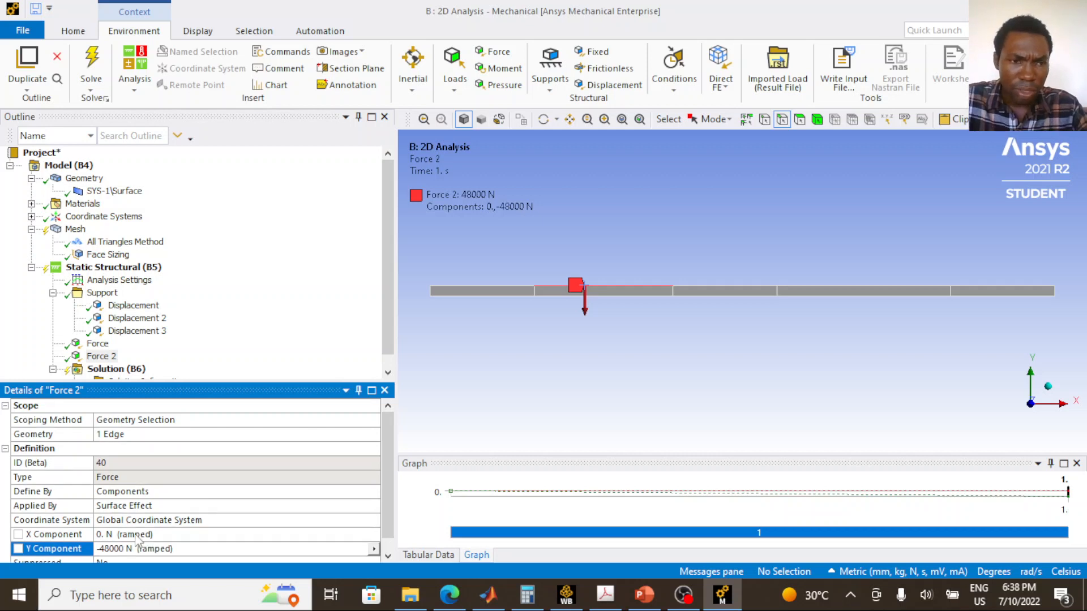
# Select Force and Force 2 together to inspect both distributed loads on the beam
pyautogui.click(105, 343)
pyautogui.click(102, 354)
pyautogui.click(102, 355)
pyautogui.keyDown('ctrl'); pyautogui.click(99, 344); pyautogui.keyUp('ctrl')
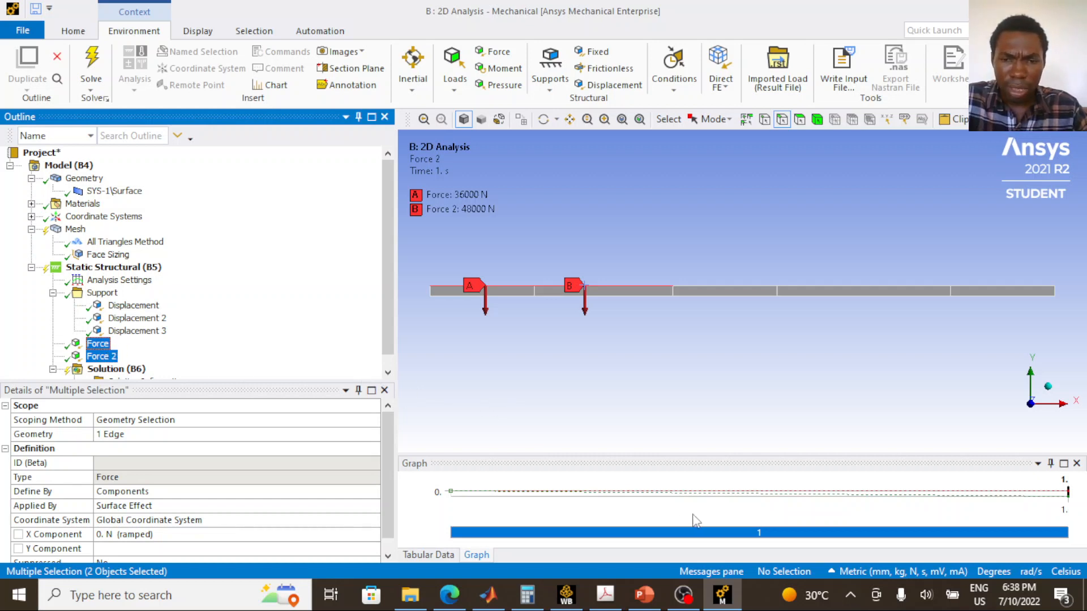
# Consult the point loads on the PowerPoint beam diagram, and return to Ansys Mechanical with vertex selection activated
pyautogui.click(645, 595)
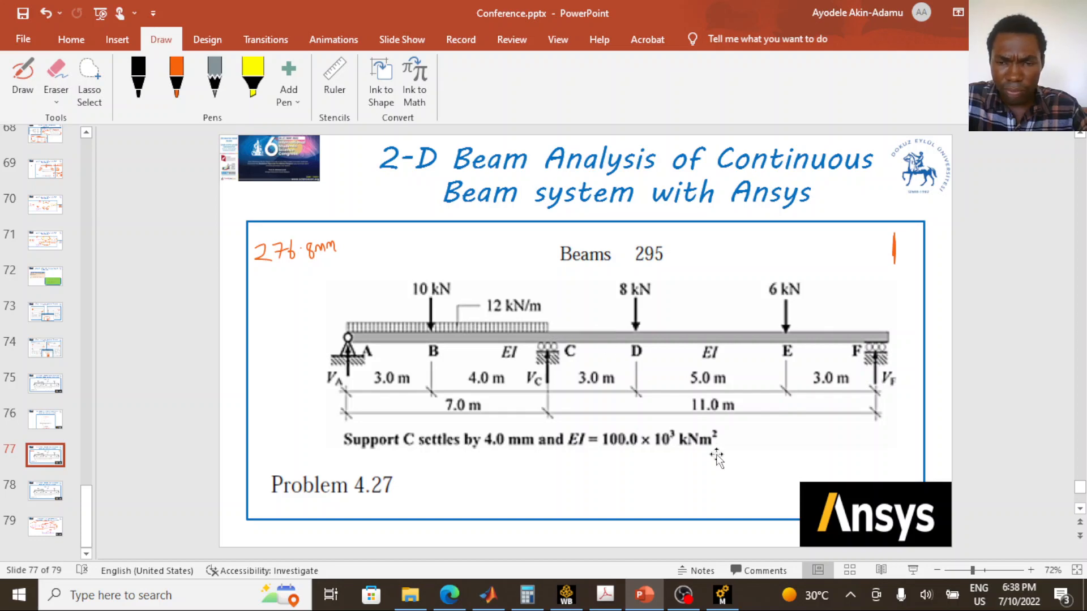
pyautogui.click(721, 596)
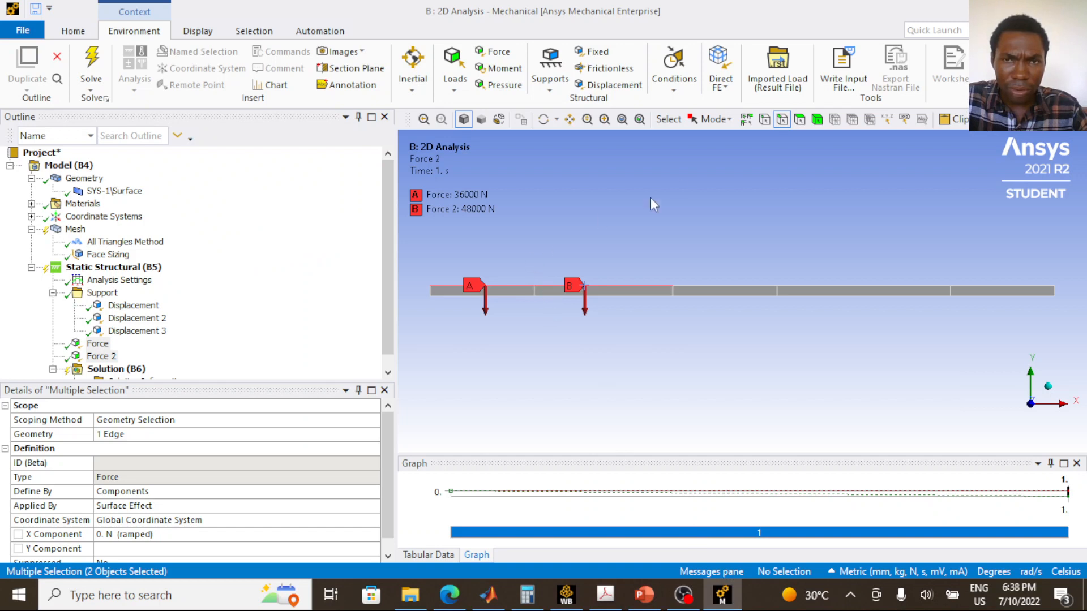
pyautogui.click(764, 119)
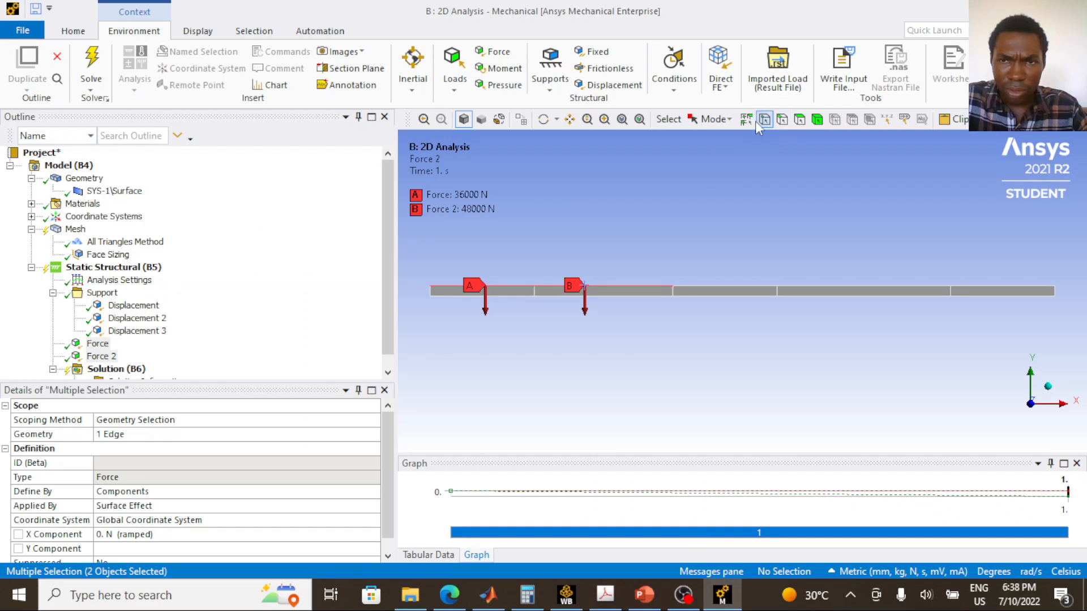
# Insert a force in the Static Structural analysis on the beam's upper-edge vertex 3 m from its left end
pyautogui.click(534, 287)
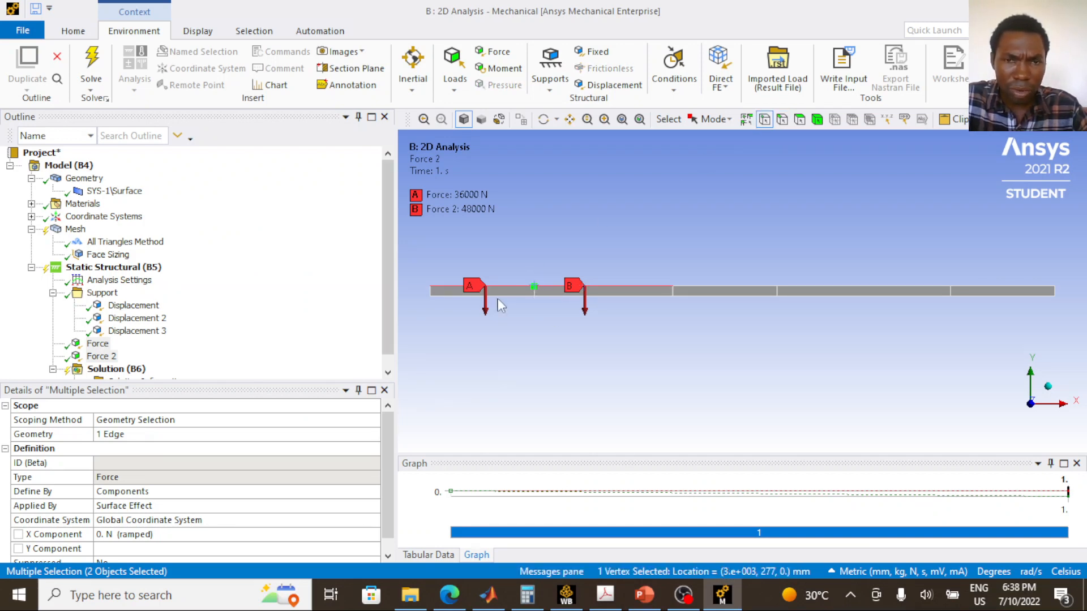
pyautogui.click(125, 269)
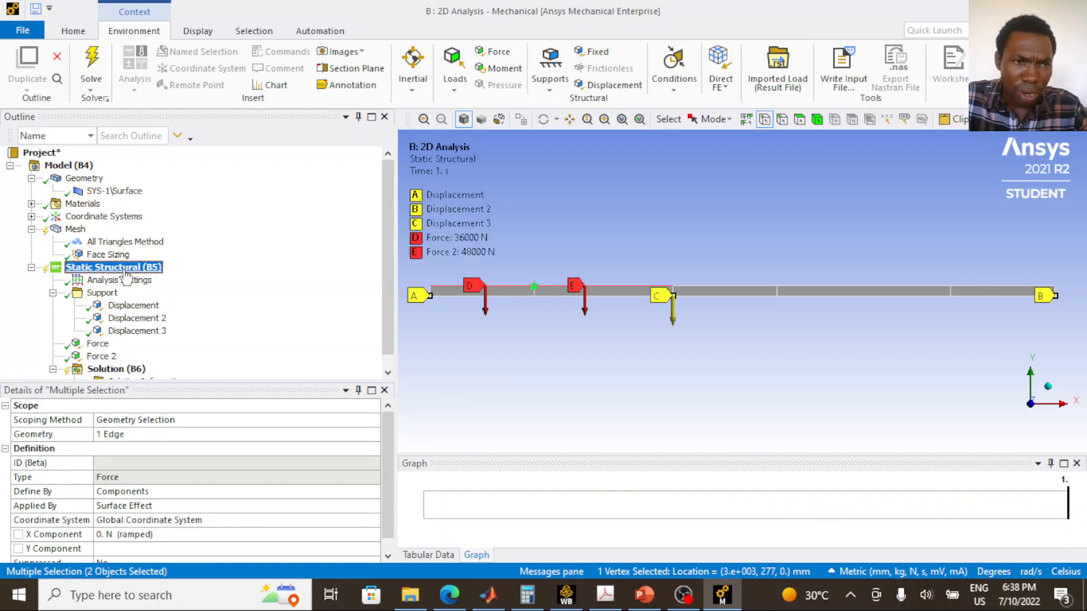
pyautogui.rightClick(125, 275)
pyautogui.moveTo(294, 279)
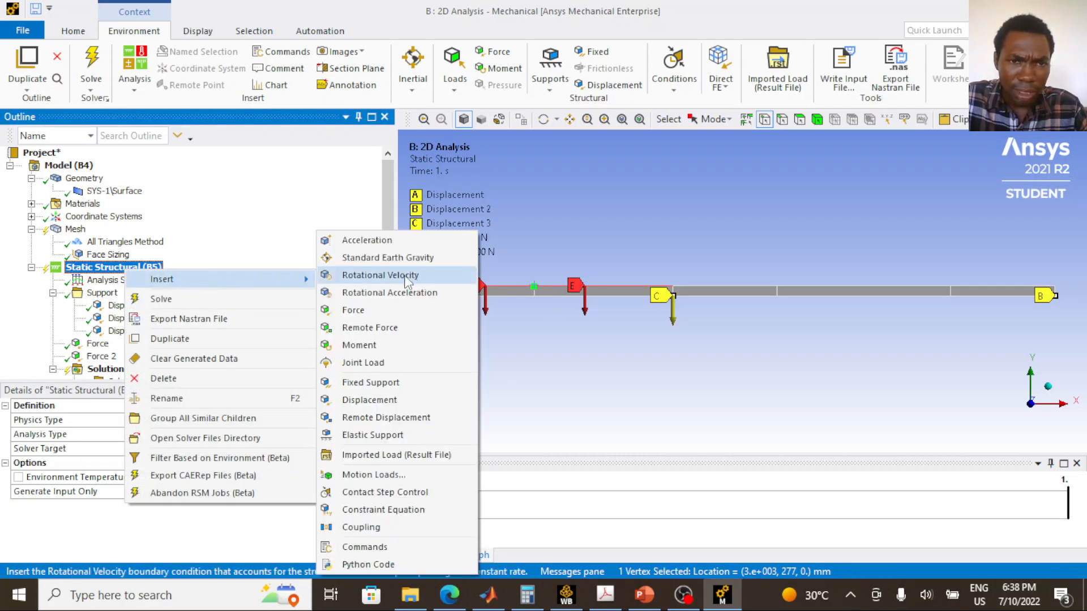
pyautogui.click(382, 311)
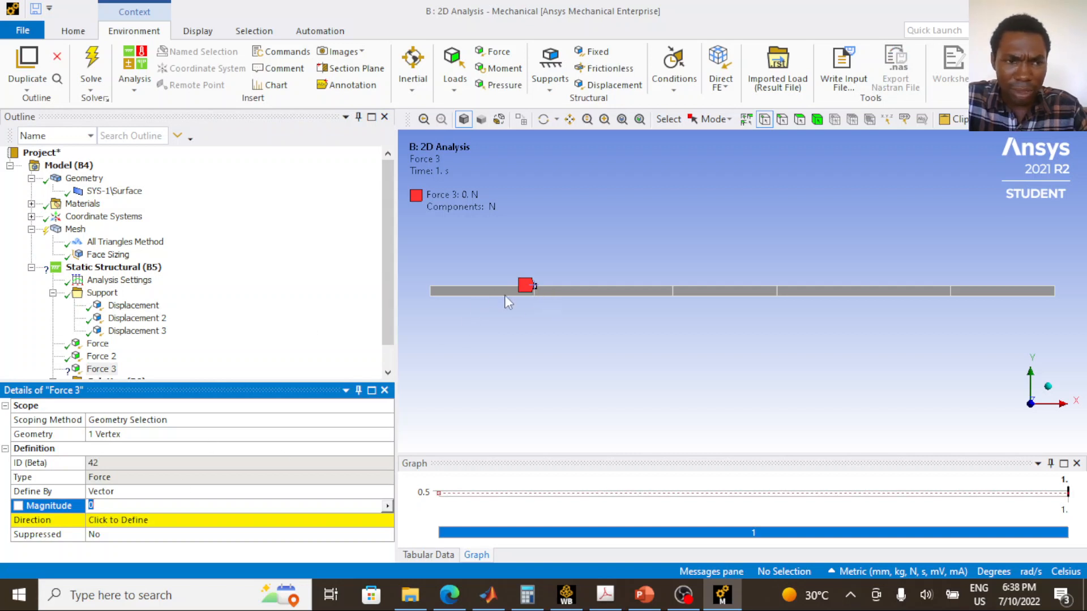
pyautogui.scroll(-1, 108, 348)
pyautogui.click(102, 343)
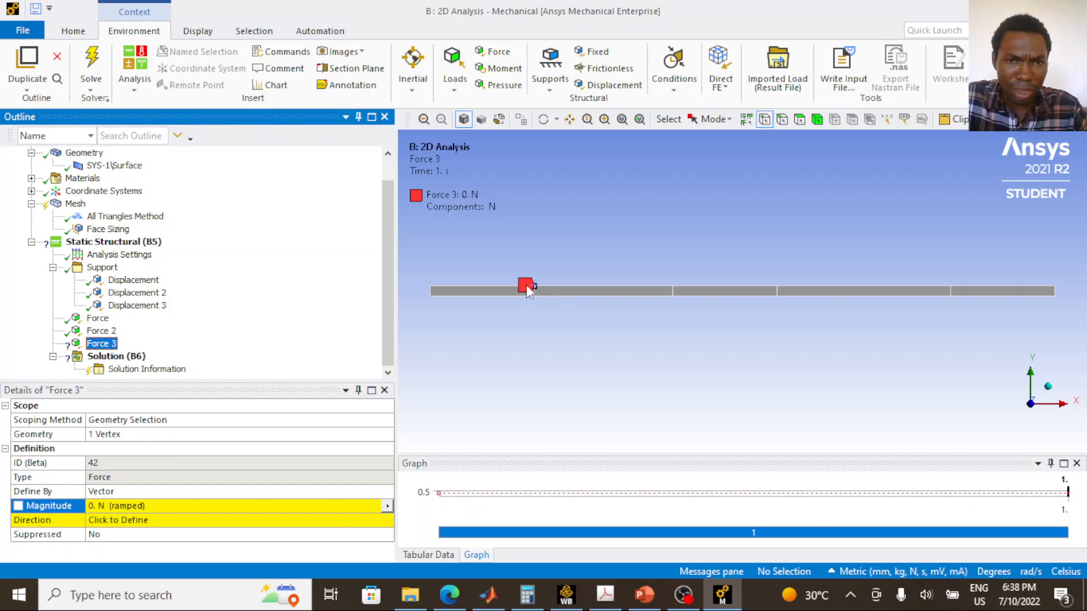
# Define the new force by components, with an X component of 0 N and a Y component of -10000 N
pyautogui.click(142, 490)
pyautogui.click(387, 493)
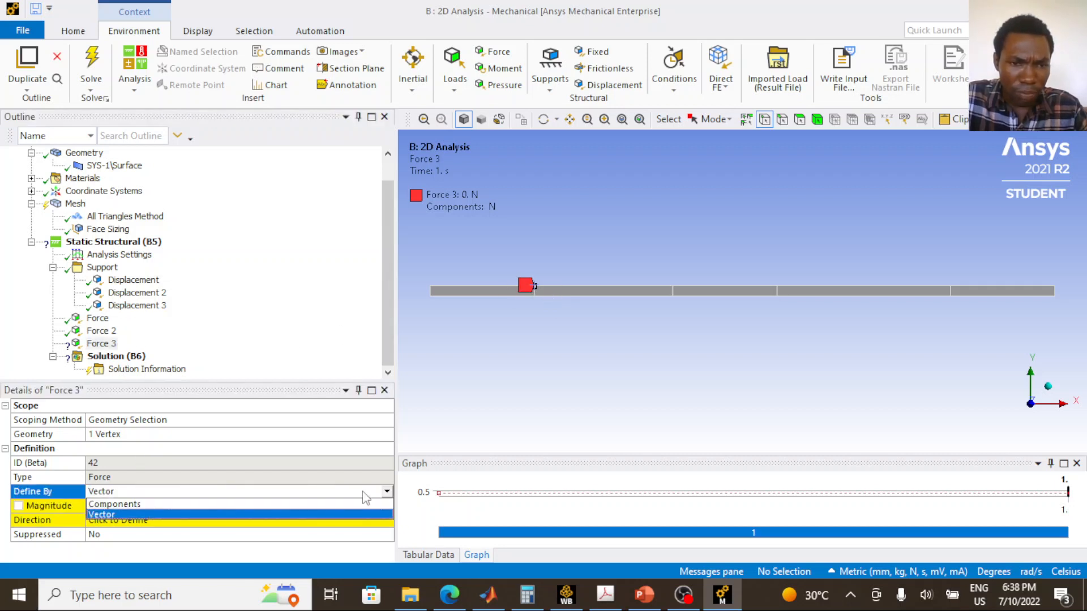
pyautogui.click(272, 505)
pyautogui.click(228, 520)
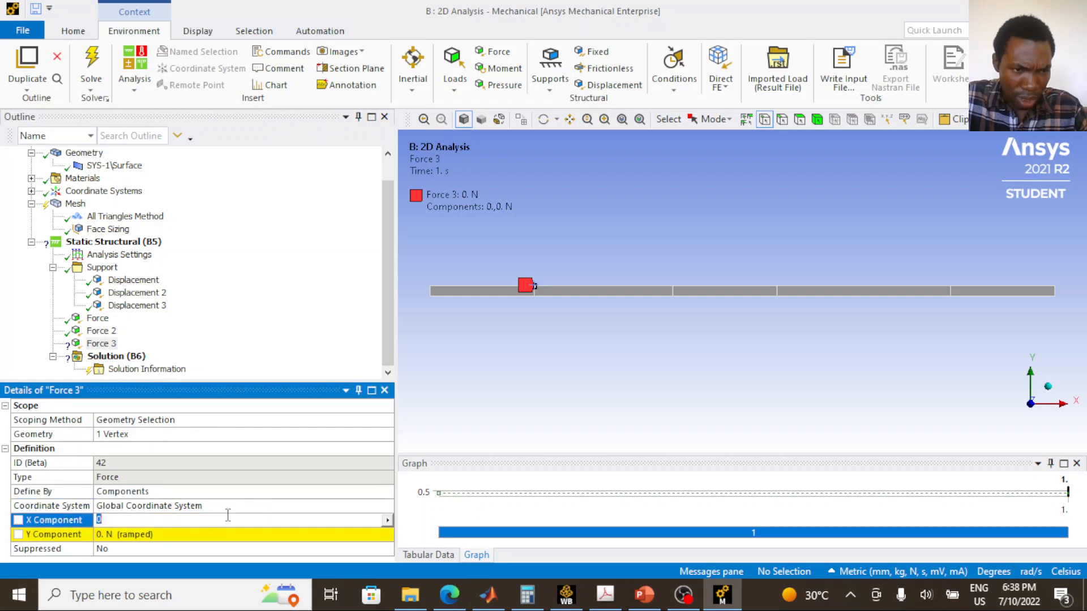
pyautogui.press('Return')
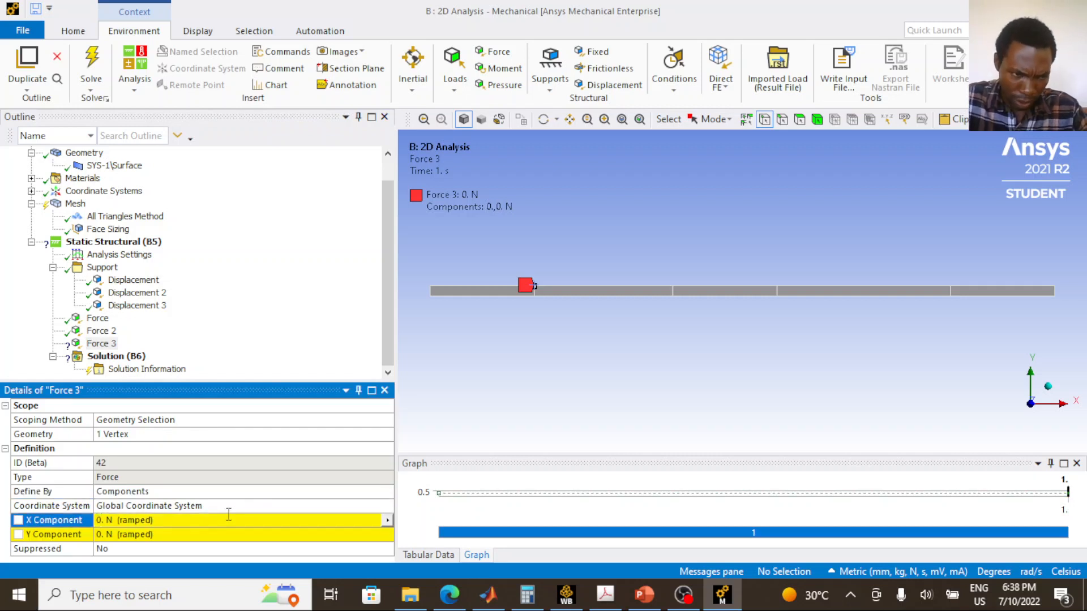
pyautogui.click(202, 535)
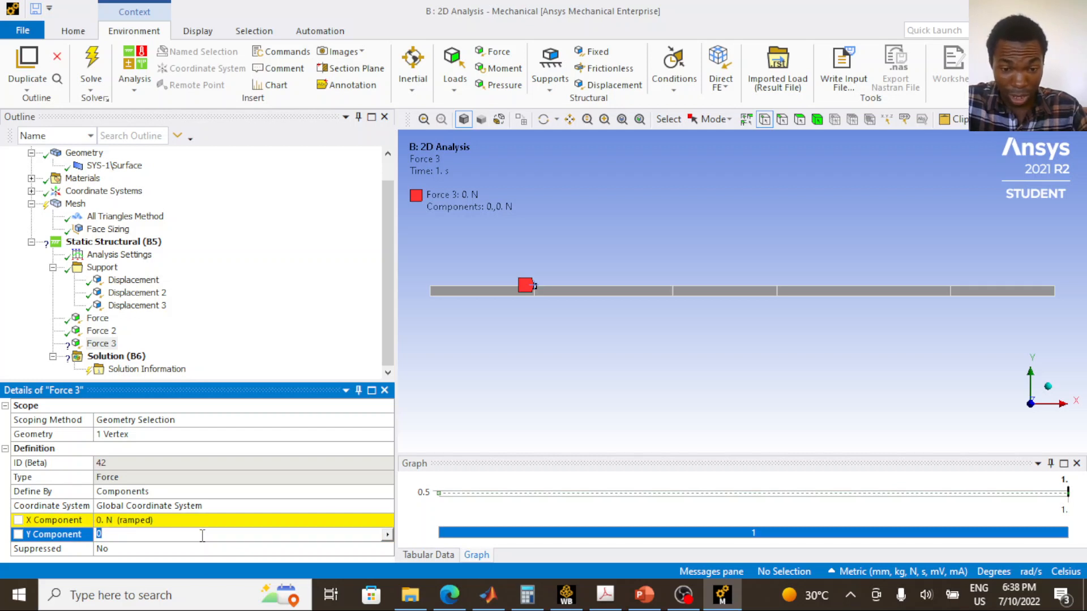
pyautogui.write('-10000')
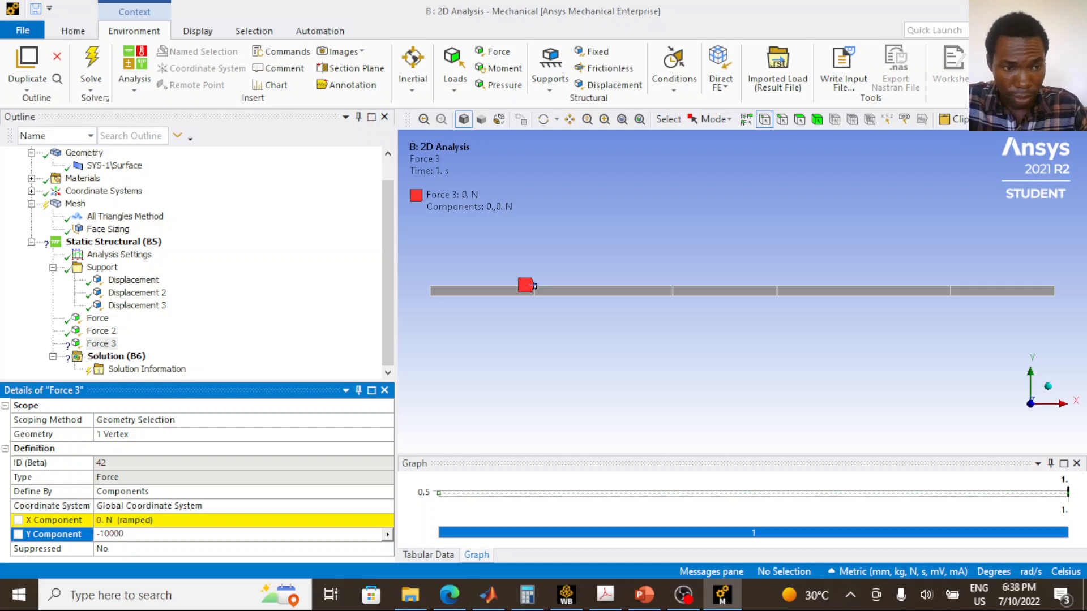
pyautogui.press('Return')
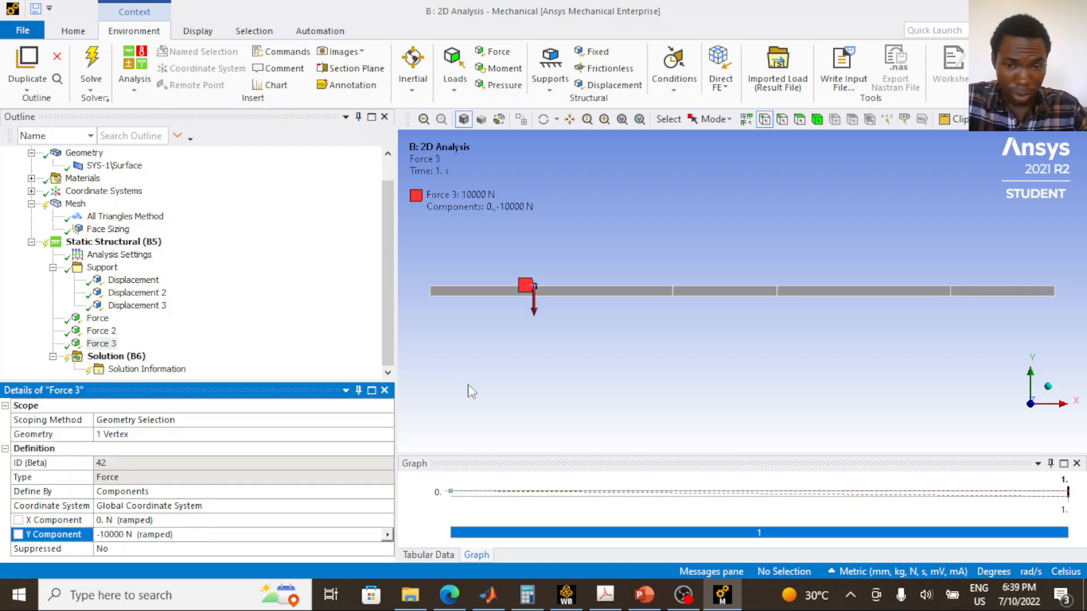
# Check the beam loads on the PowerPoint problem slide and duplicate the 10000 N force in Ansys Mechanical
pyautogui.click(644, 596)
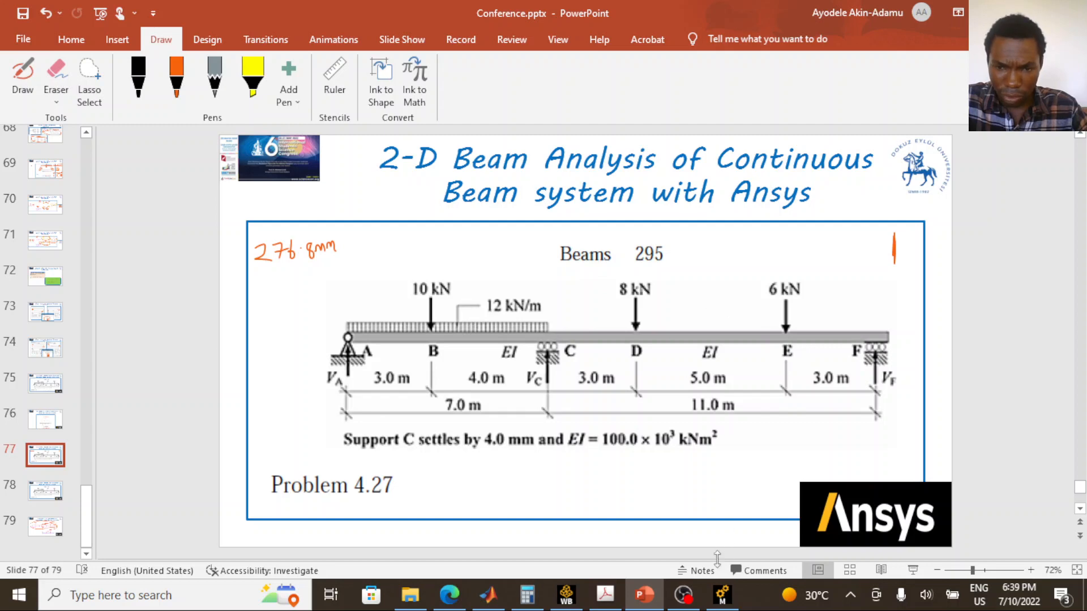
pyautogui.click(722, 595)
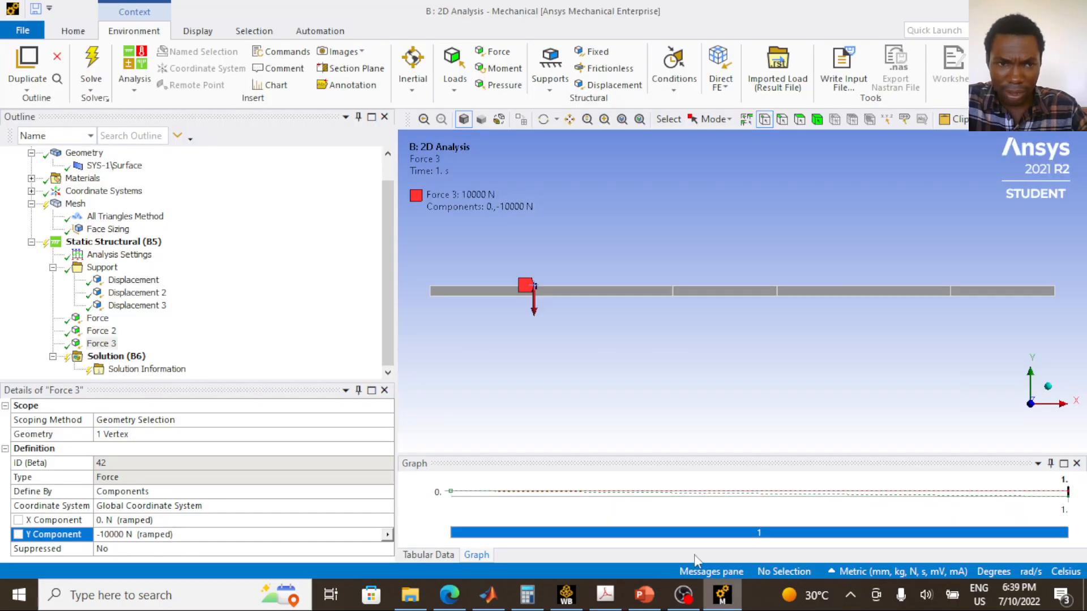
pyautogui.click(100, 345)
pyautogui.rightClick(99, 347)
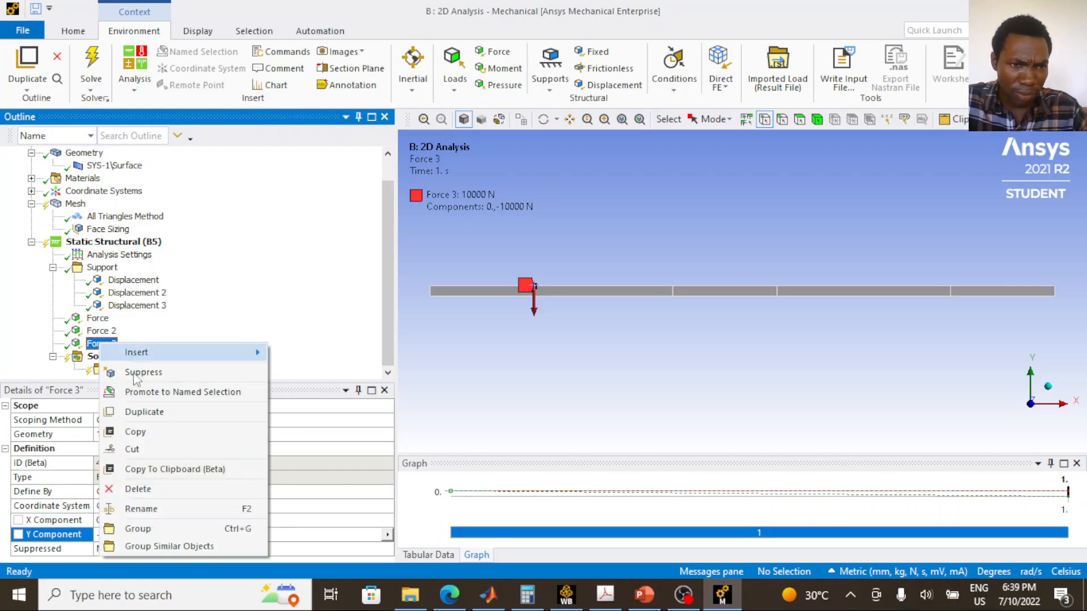
pyautogui.click(160, 413)
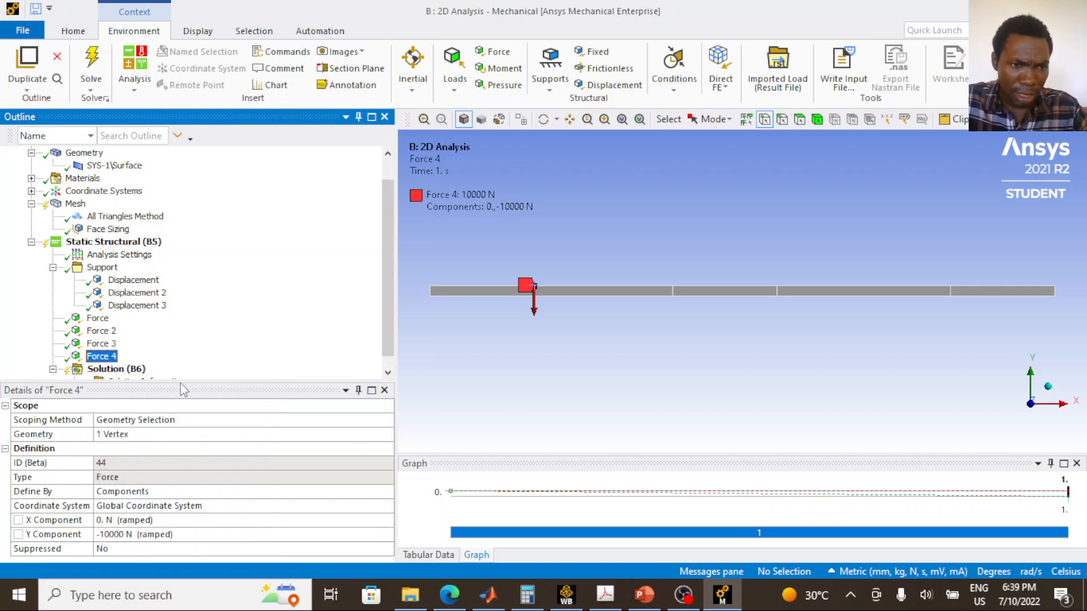
# Rescope the duplicated force to the upper-edge vertex 10 m from the beam's left end and set its Y component to -8000 N
pyautogui.click(778, 287)
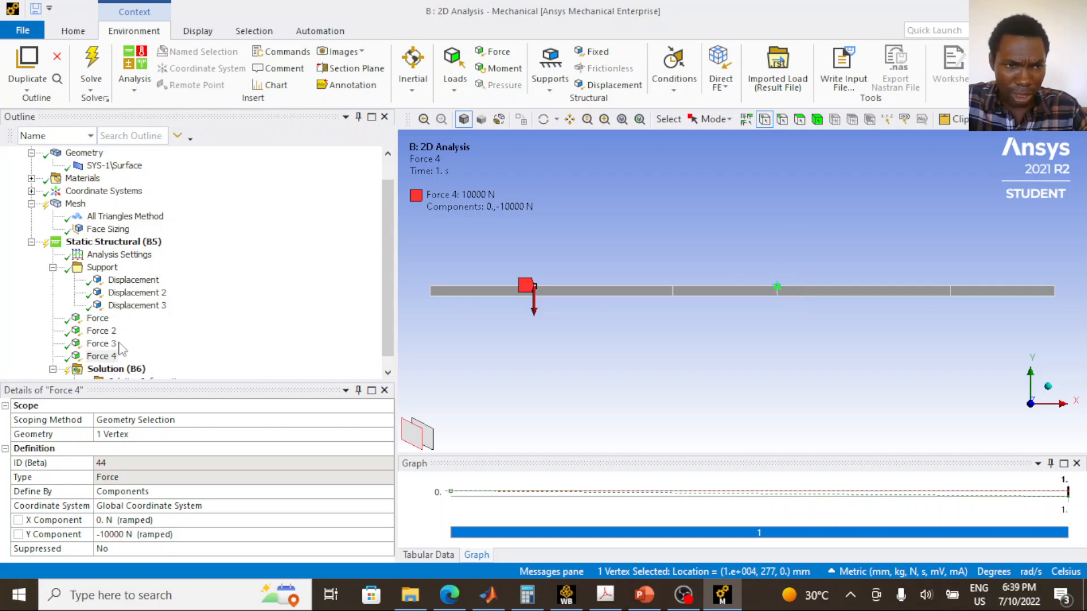
pyautogui.click(102, 356)
pyautogui.click(134, 434)
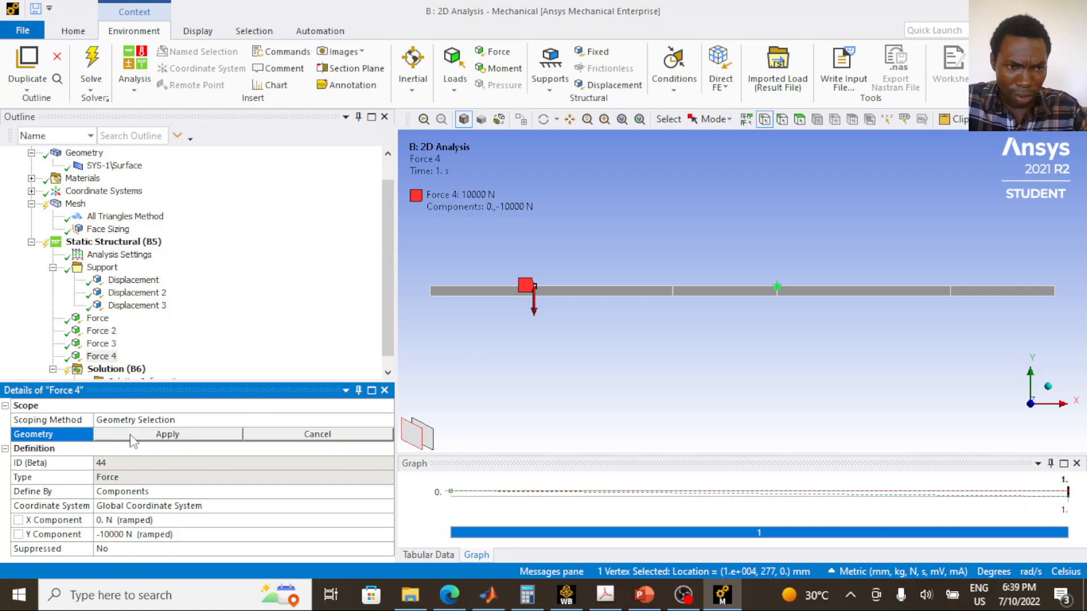
pyautogui.click(130, 434)
pyautogui.click(162, 535)
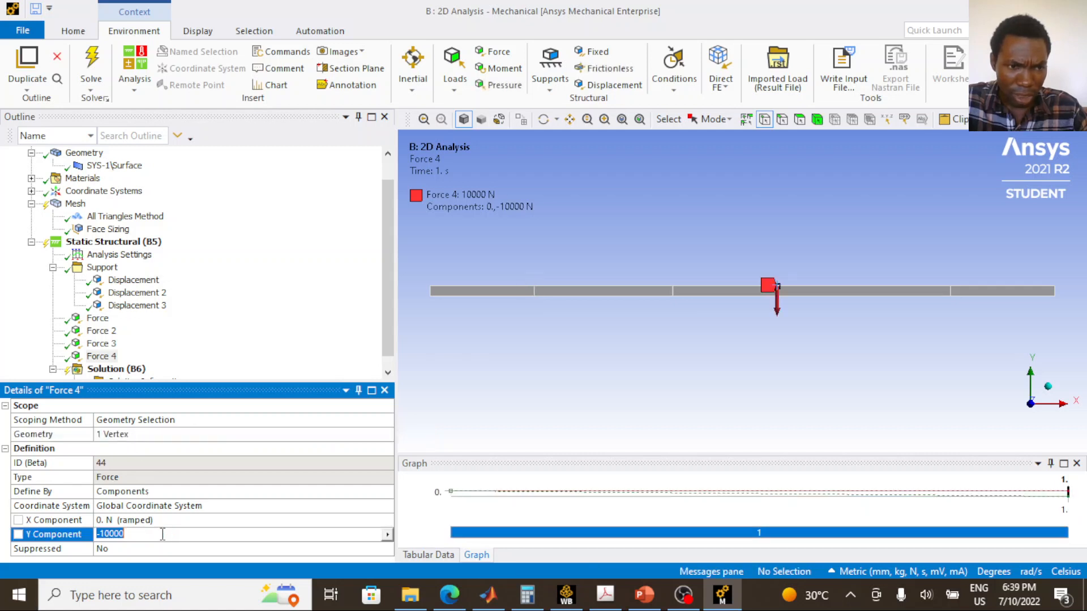
pyautogui.click(111, 539)
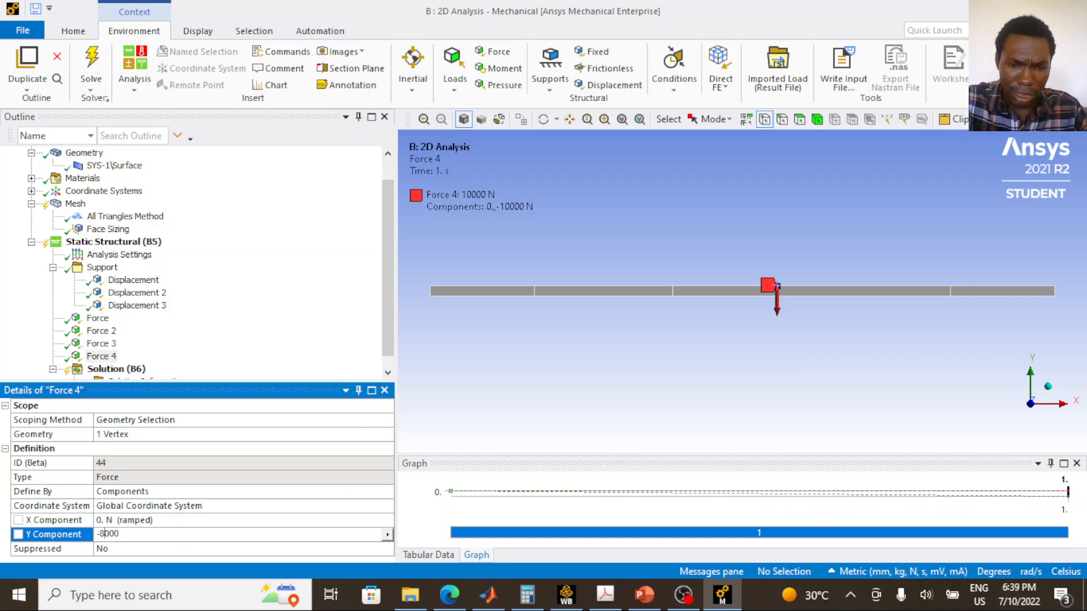
pyautogui.press('Return')
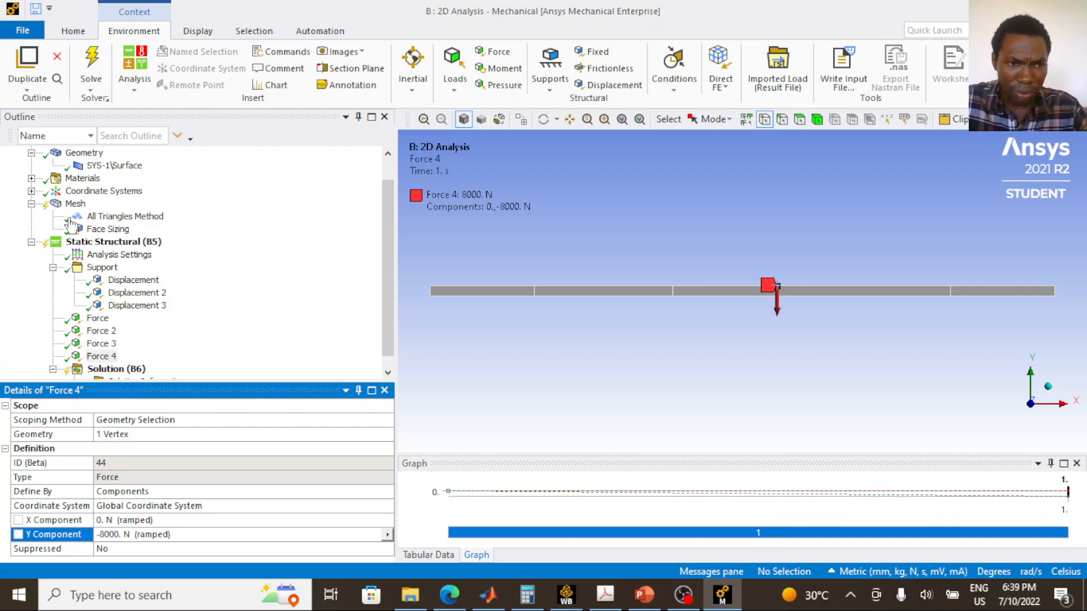
# Duplicate the 8000 N force and check the remaining point load on the PowerPoint problem slide
pyautogui.rightClick(94, 357)
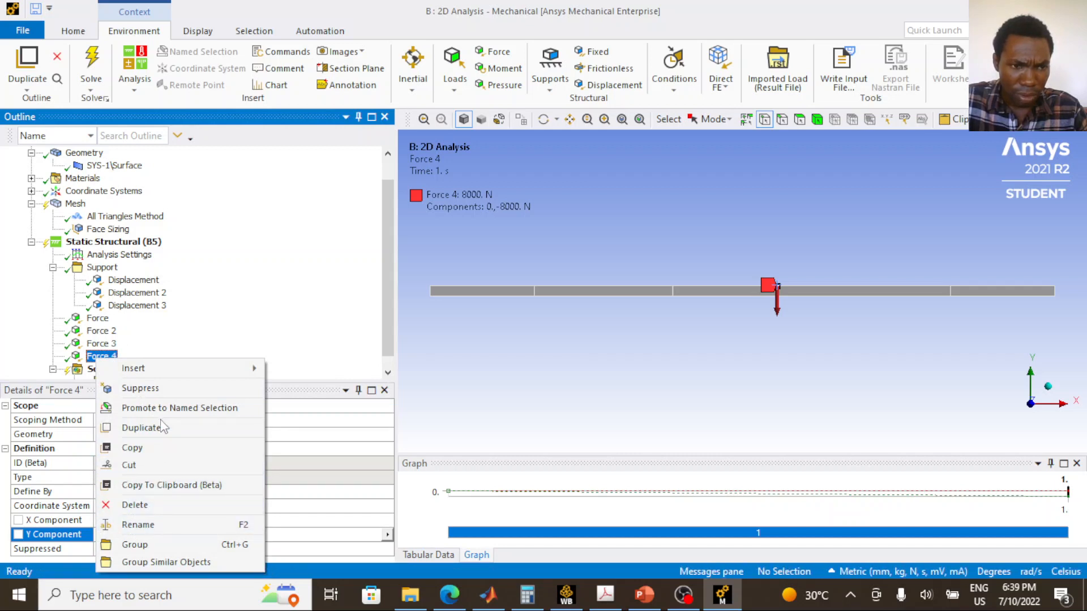
pyautogui.click(145, 428)
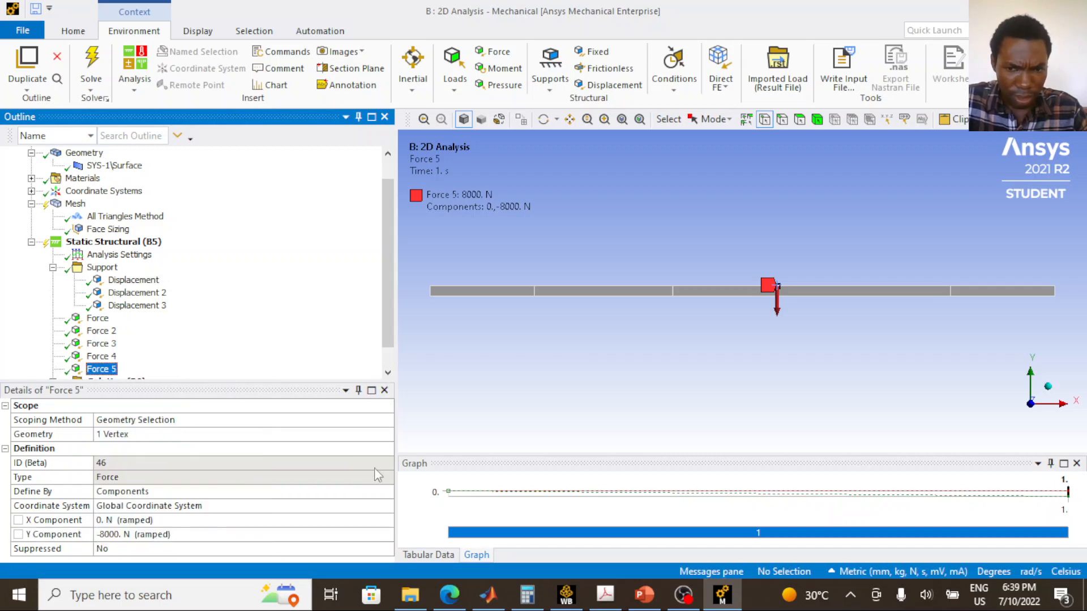
pyautogui.click(645, 594)
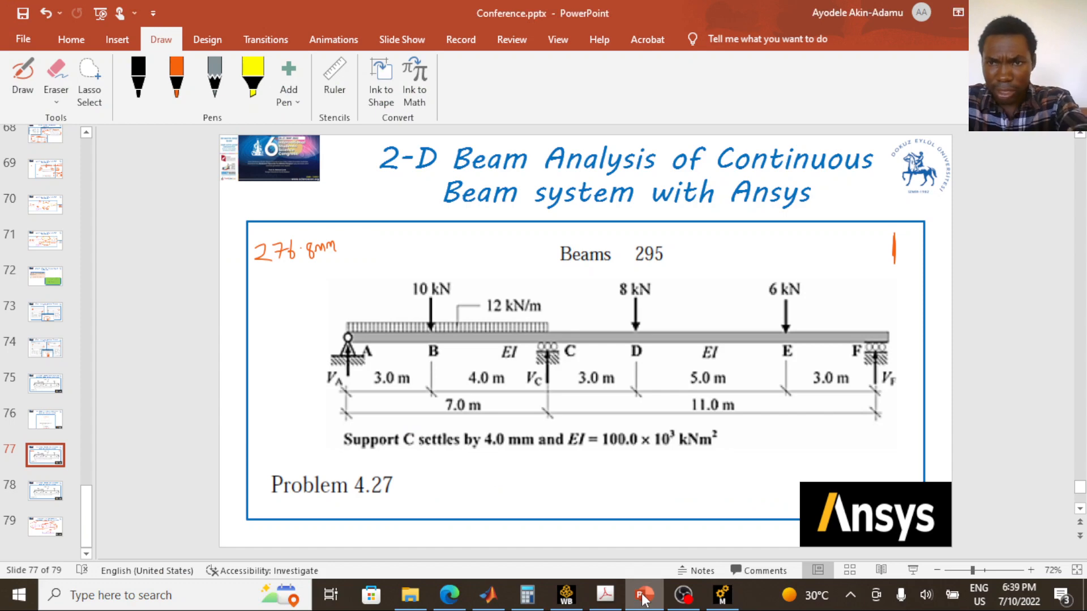
pyautogui.click(645, 594)
pyautogui.click(101, 369)
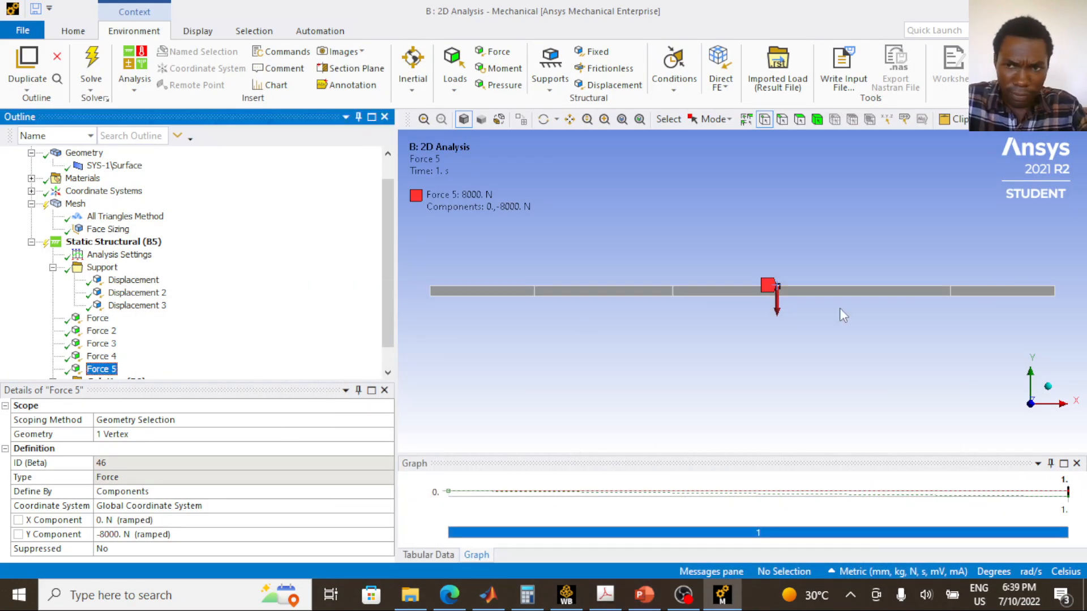
# Rescope the newest force to the upper-edge vertex 15 m from the beam's left end and set its Y component to -6000 N
pyautogui.click(951, 287)
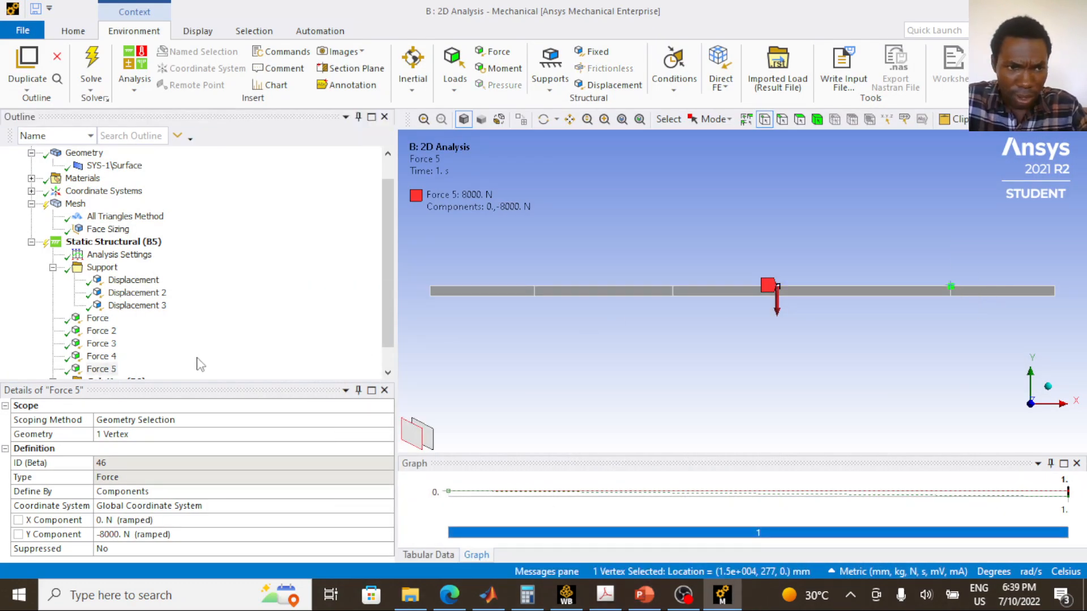
pyautogui.click(99, 369)
pyautogui.click(129, 435)
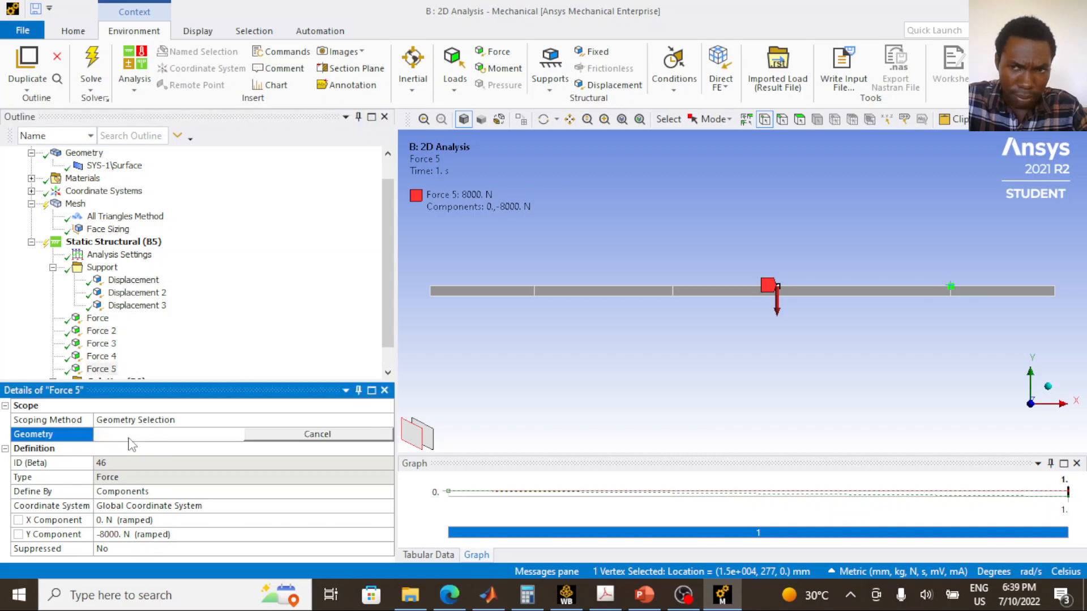
pyautogui.click(236, 434)
pyautogui.click(120, 535)
pyautogui.click(104, 533)
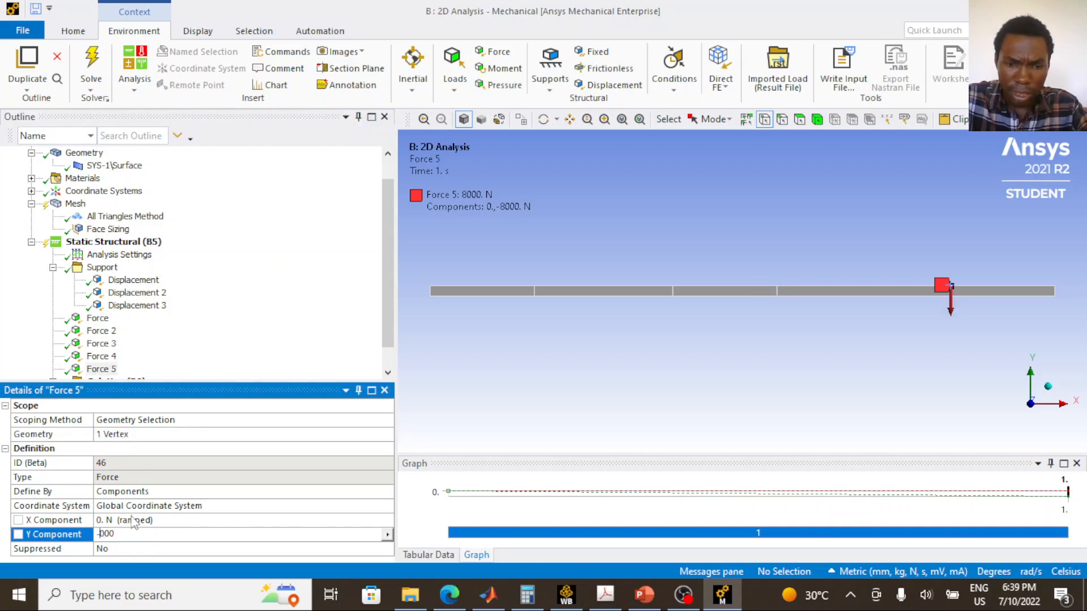
pyautogui.press('Return')
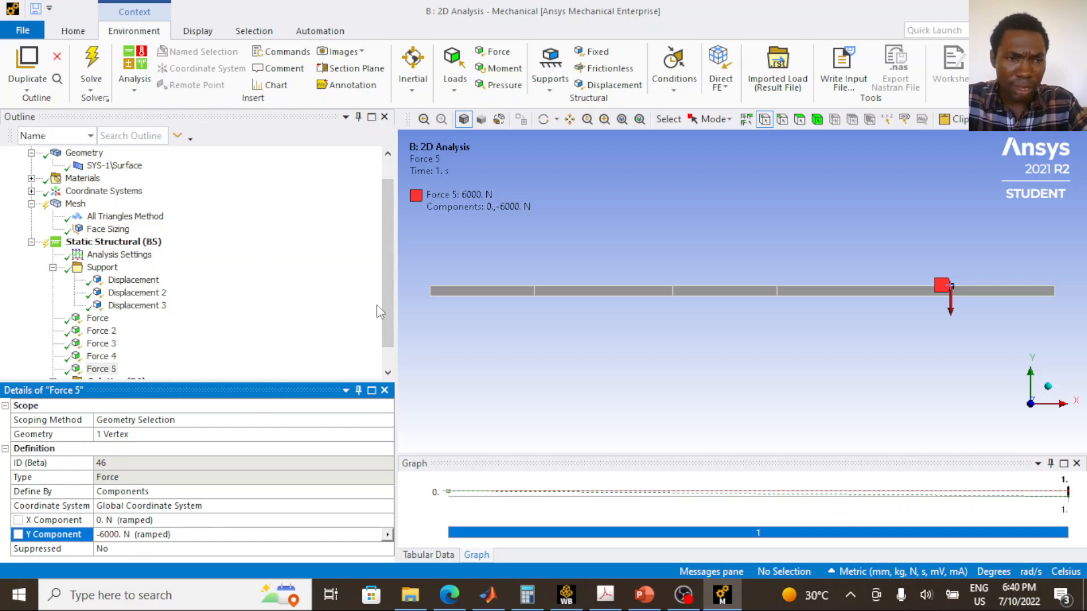
pyautogui.scroll(-1, 373, 289)
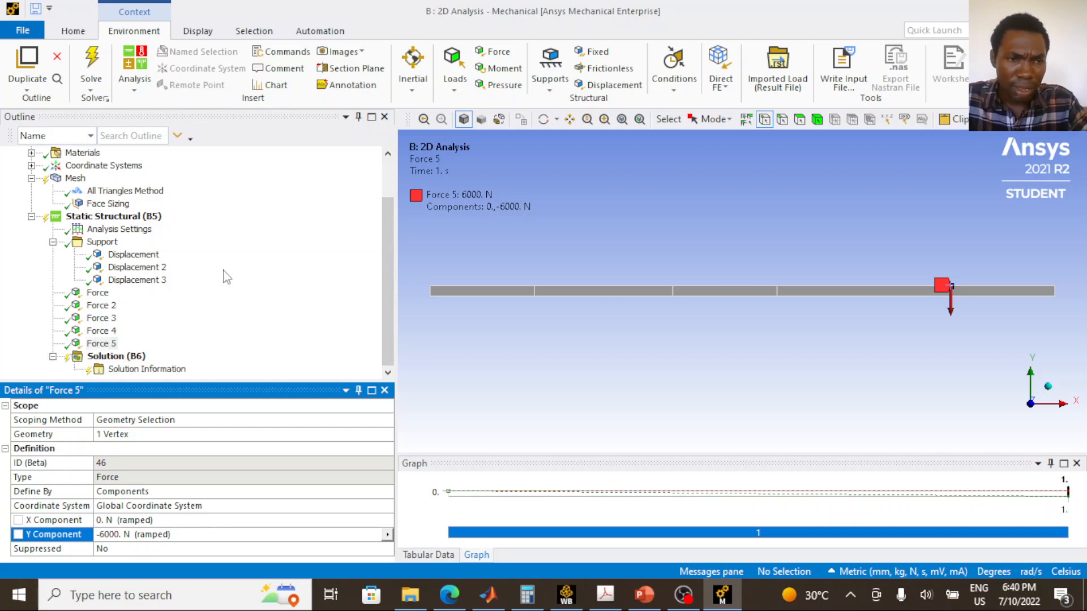
pyautogui.click(103, 61)
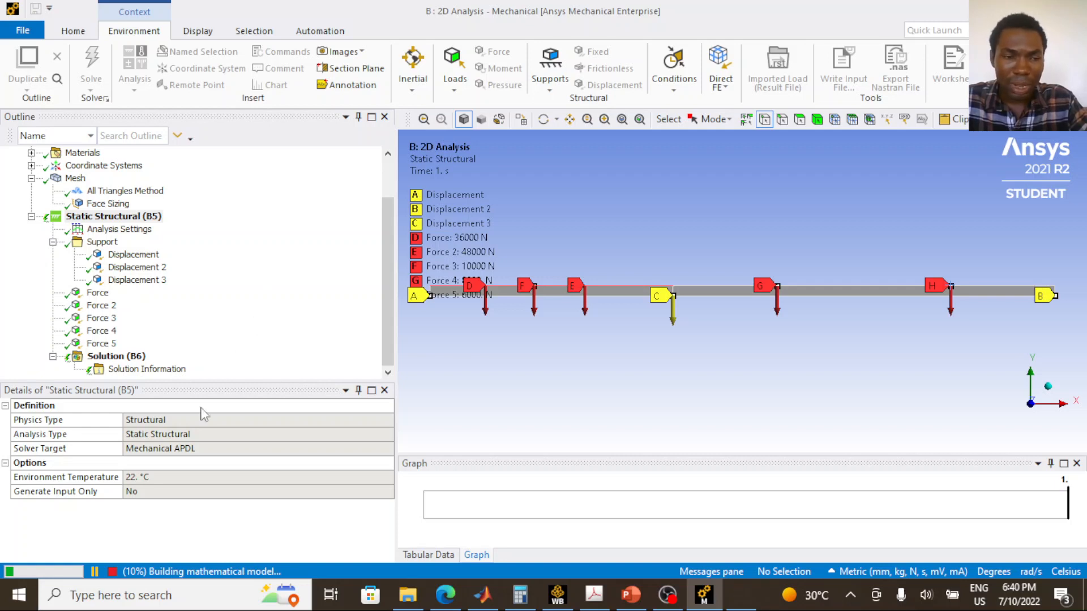
pyautogui.click(113, 572)
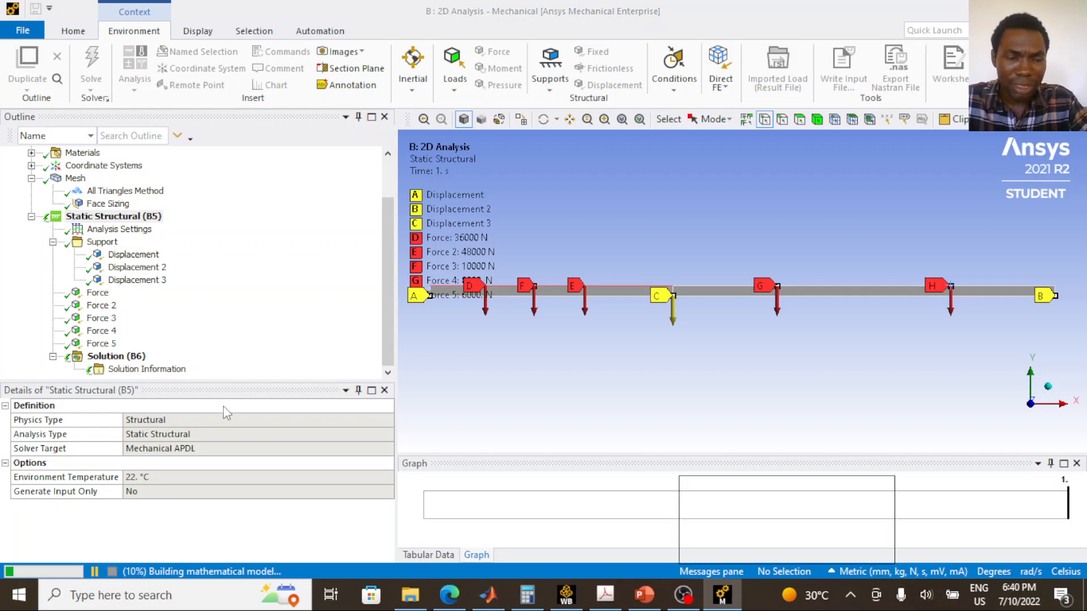
pyautogui.click(225, 347)
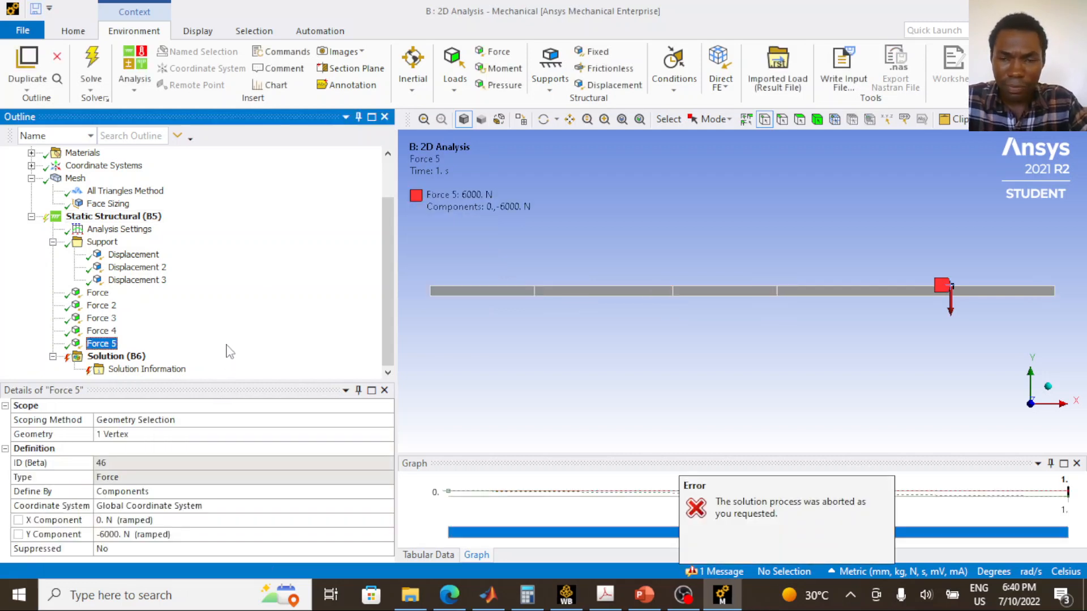
# Select the SYS-1\Surface body's thickness and copy the square section's side length 276.60293 from PowerPoint slide 76
pyautogui.scroll(2, 147, 311)
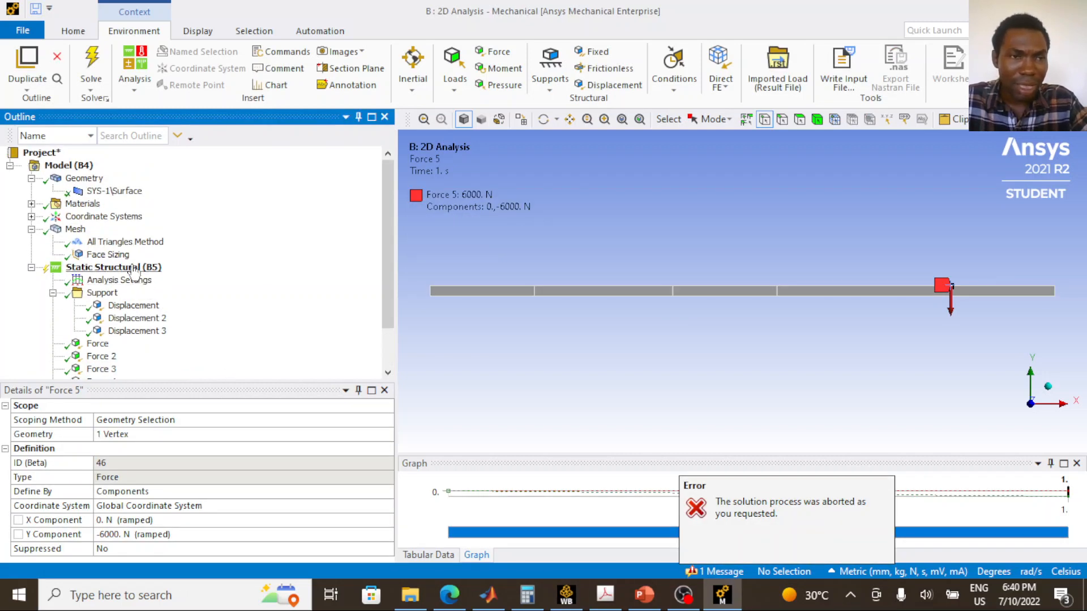
pyautogui.click(111, 191)
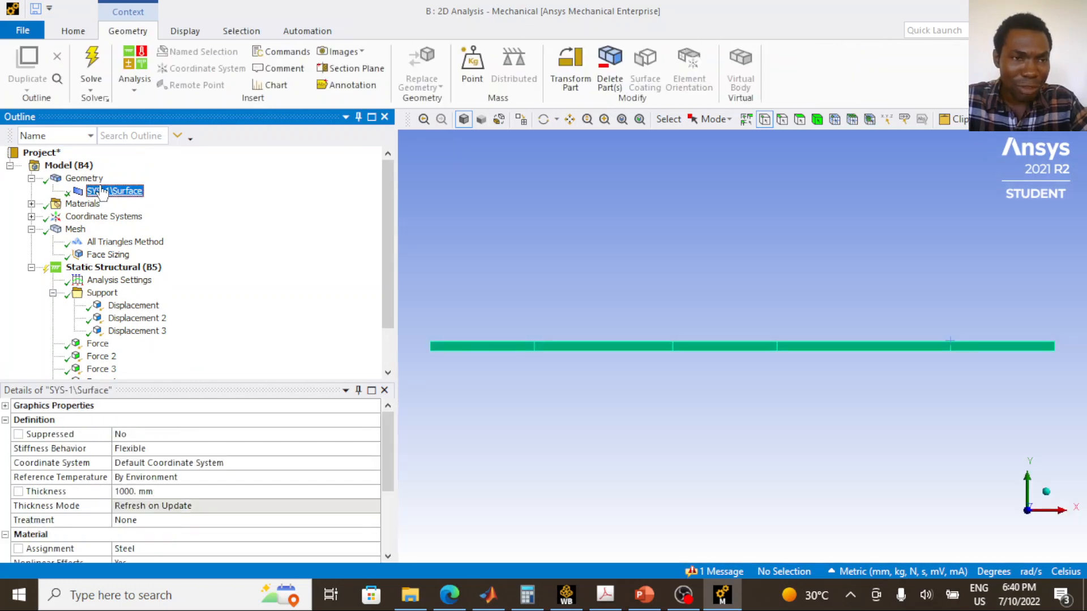
pyautogui.click(184, 491)
pyautogui.click(148, 490)
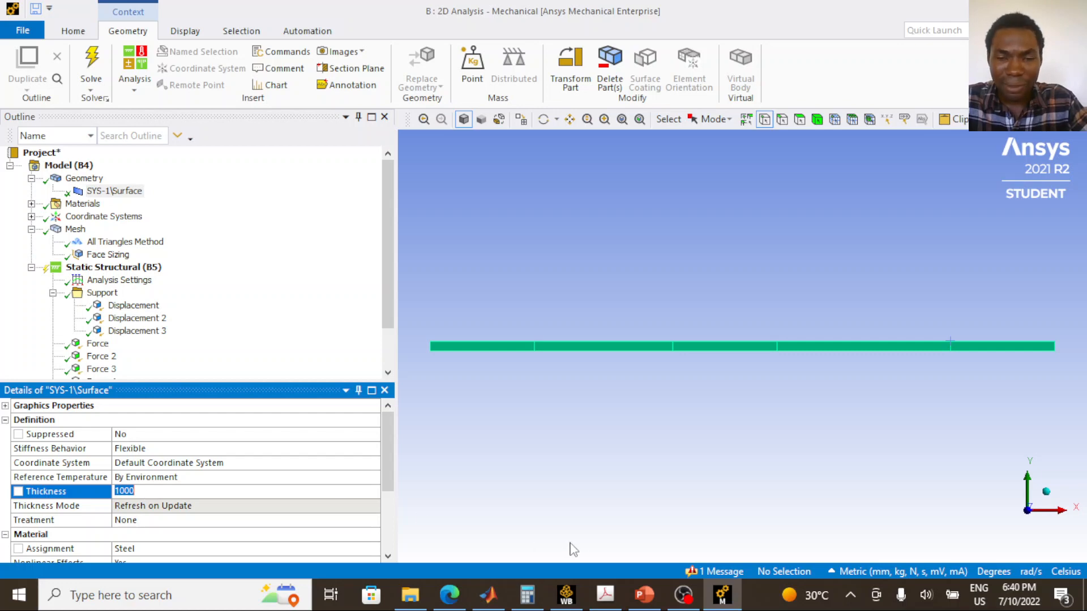
pyautogui.click(644, 599)
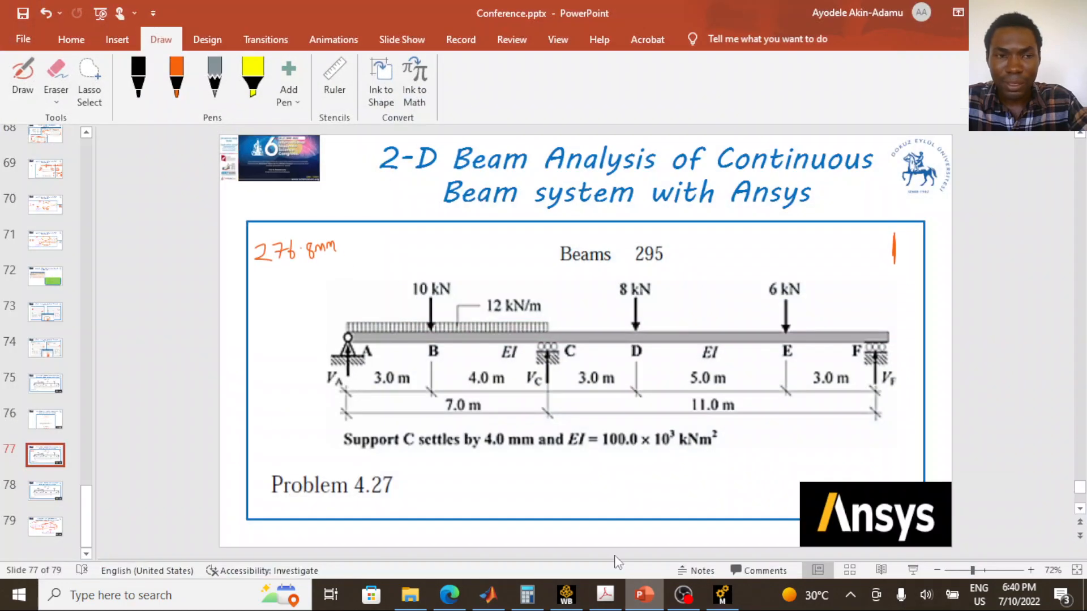
pyautogui.click(59, 420)
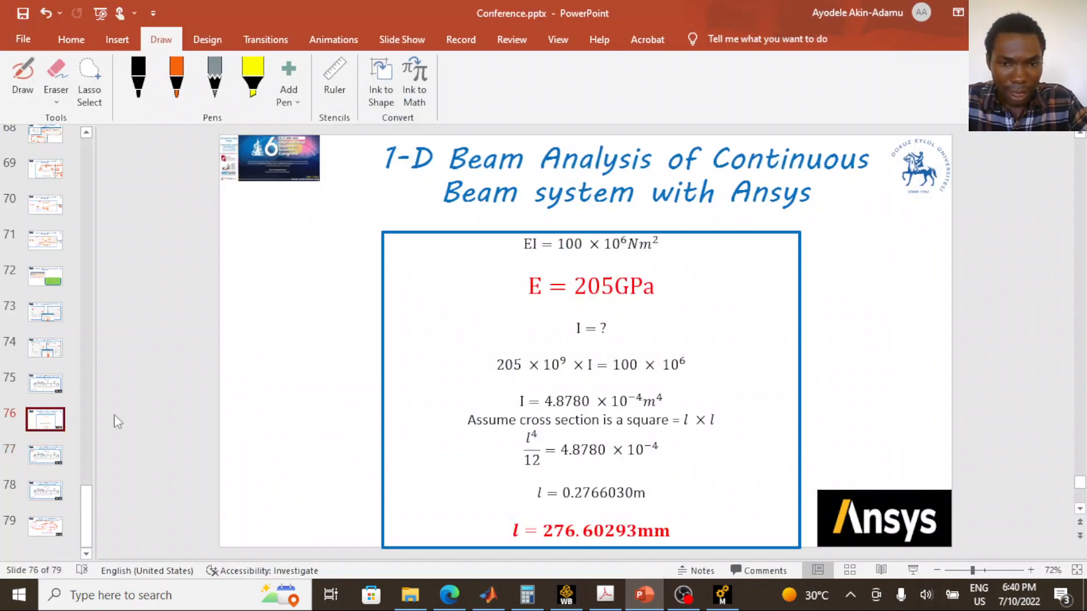
pyautogui.click(548, 532)
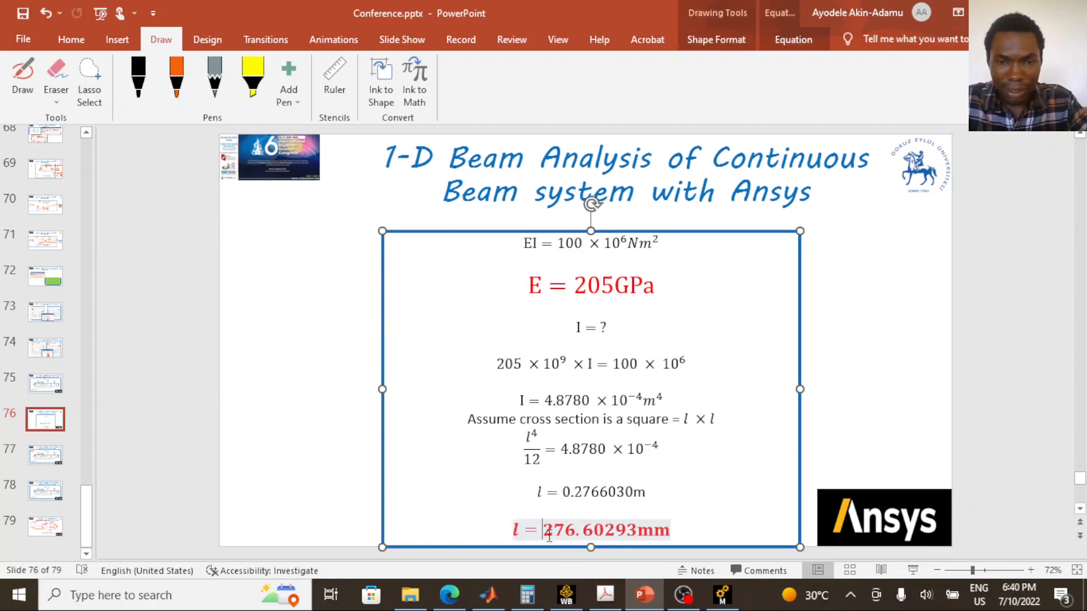
pyautogui.moveTo(548, 534); pyautogui.dragTo(636, 535)
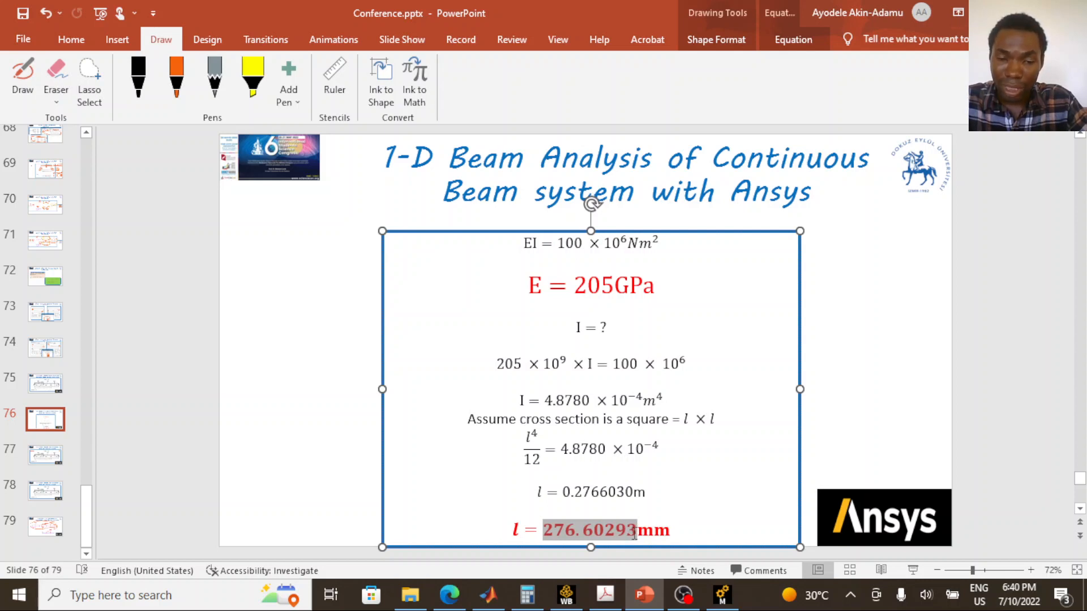
pyautogui.rightClick(621, 531)
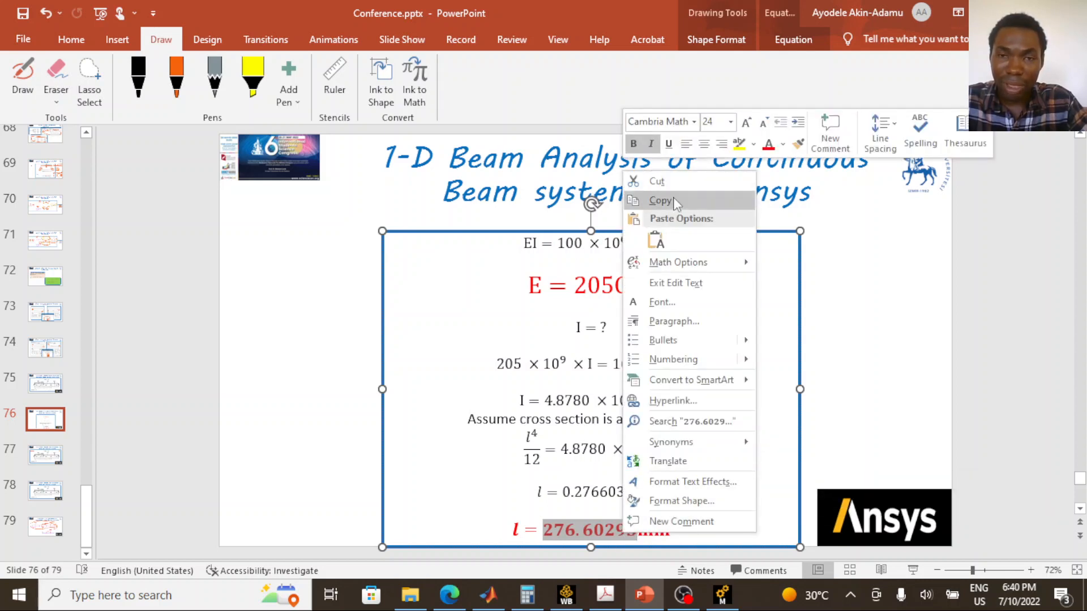
# Switch to Calculator and copy the displayed value 276.60293
pyautogui.click(527, 595)
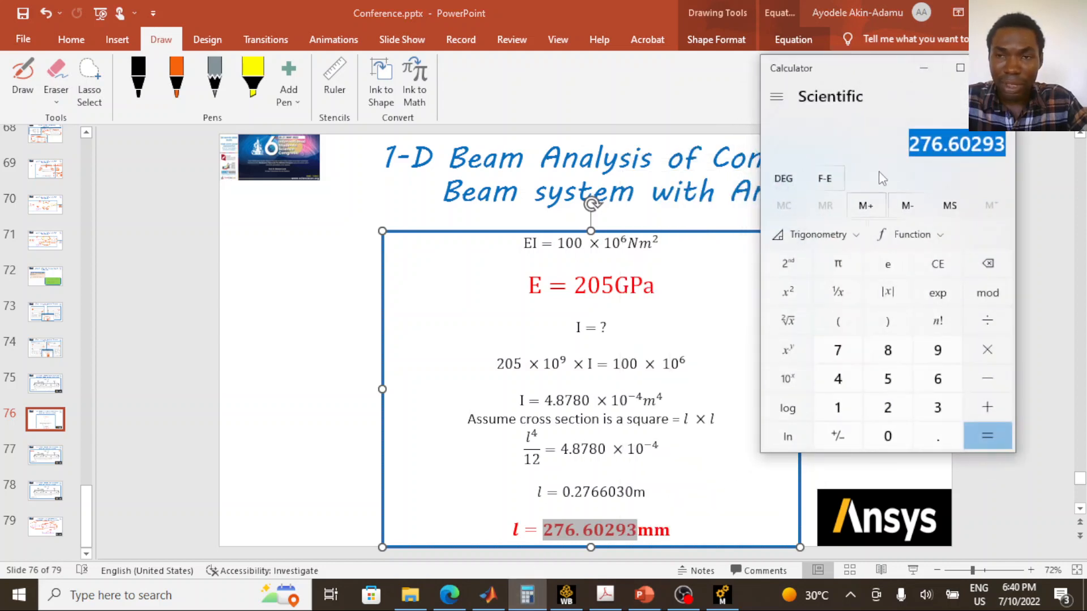
pyautogui.rightClick(912, 143)
pyautogui.click(955, 161)
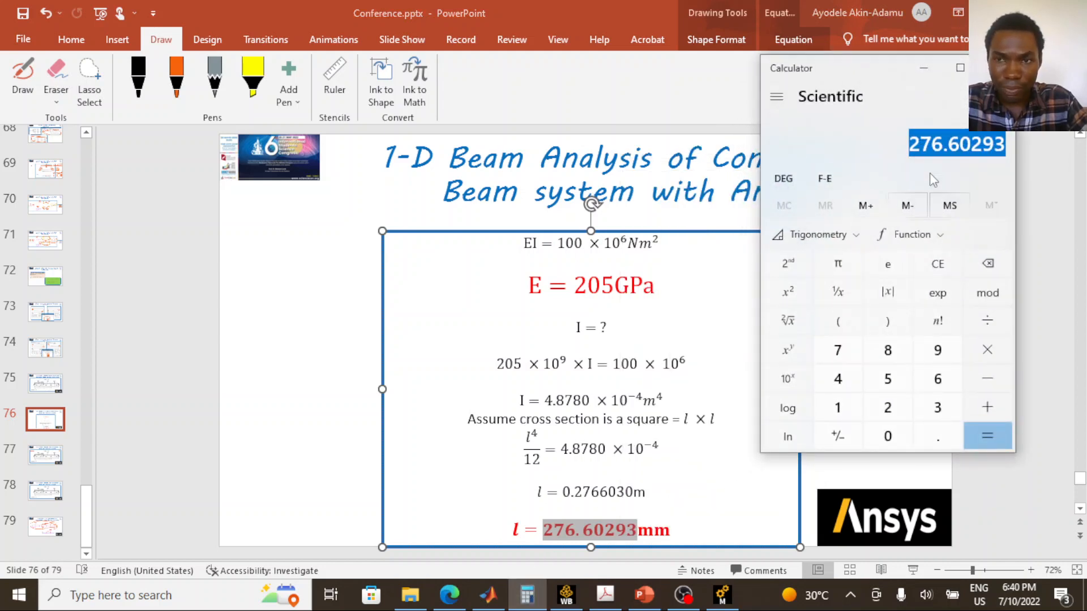
pyautogui.rightClick(960, 148)
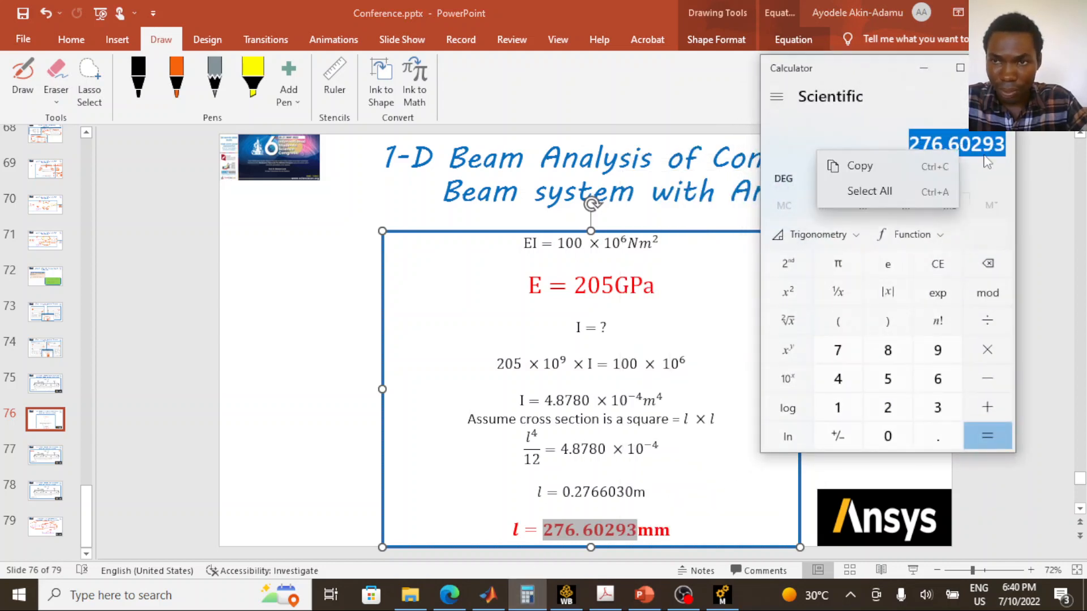
pyautogui.click(911, 174)
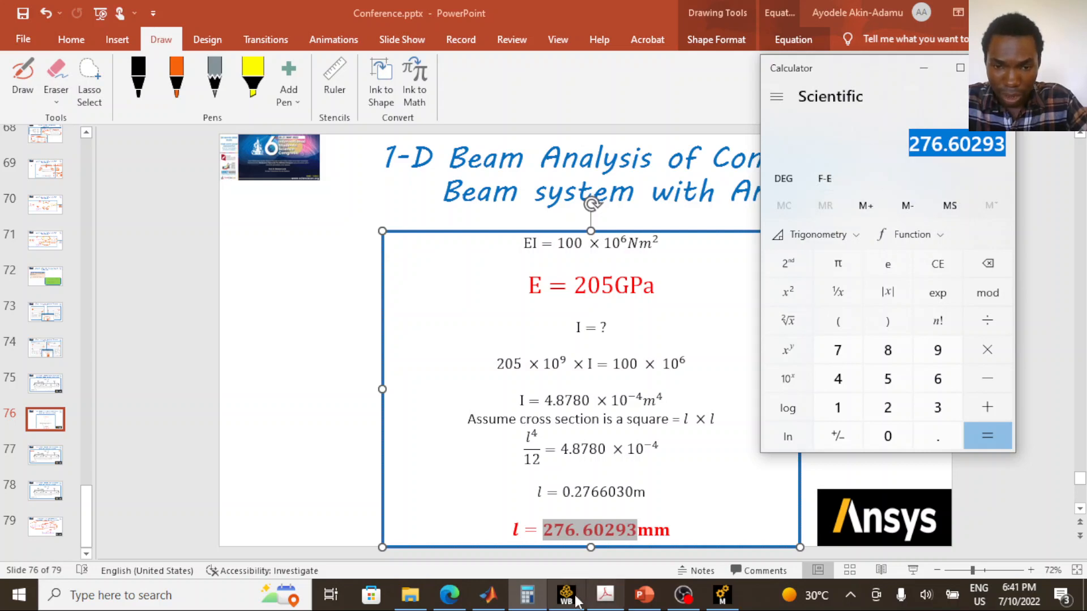
# Return to Ansys Mechanical and set the surface body's thickness to 276.60293 mm
pyautogui.click(721, 594)
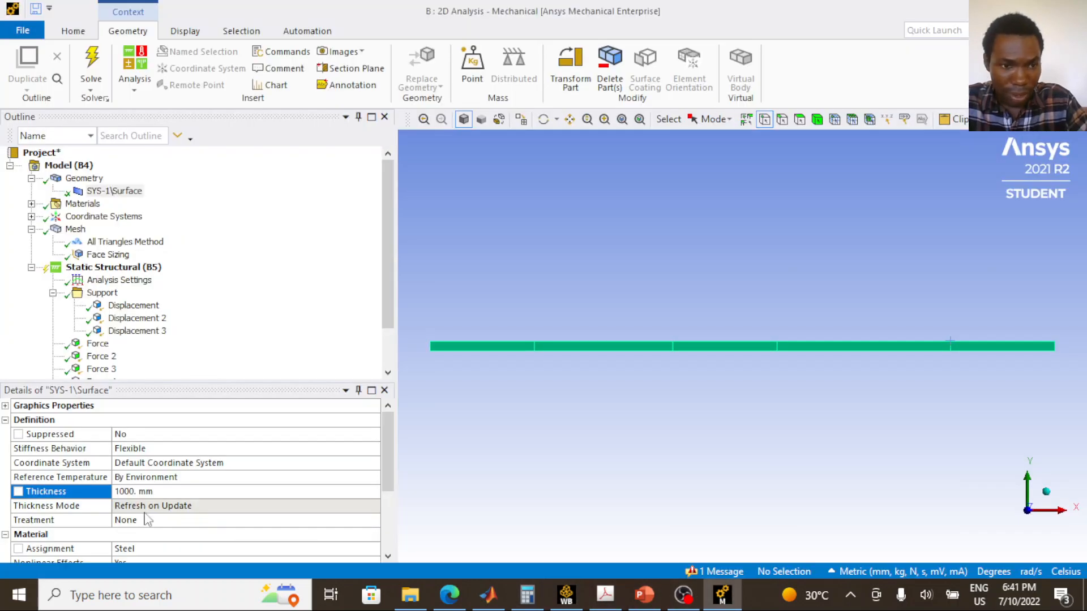
pyautogui.click(159, 491)
pyautogui.hotkey('ctrl', 'v')
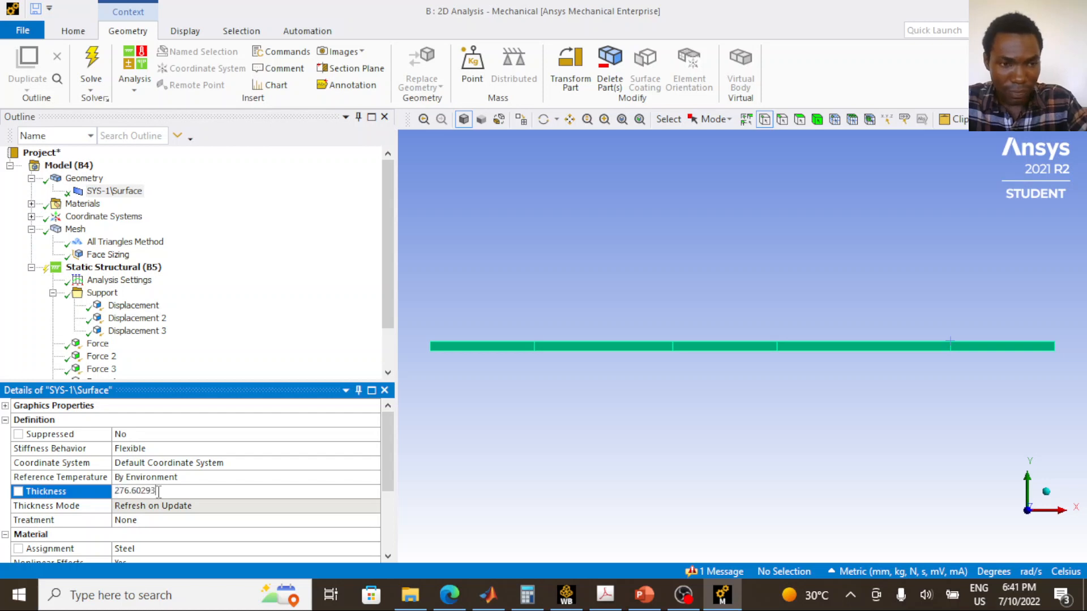
pyautogui.press('Return')
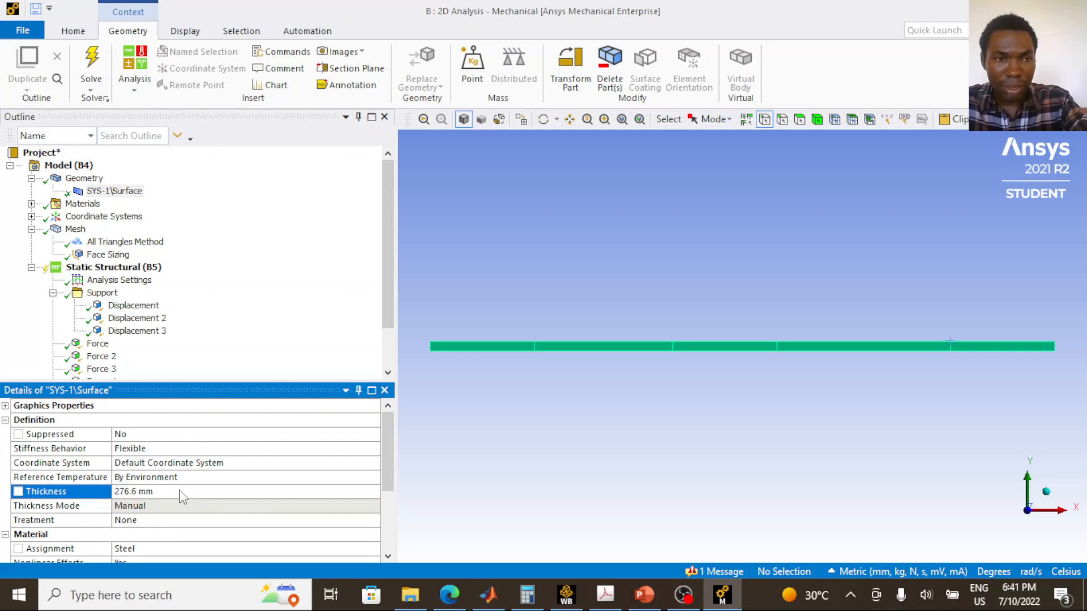
# Solve the 2D static structural analysis with the supports and five forces applied
pyautogui.scroll(-2, 141, 364)
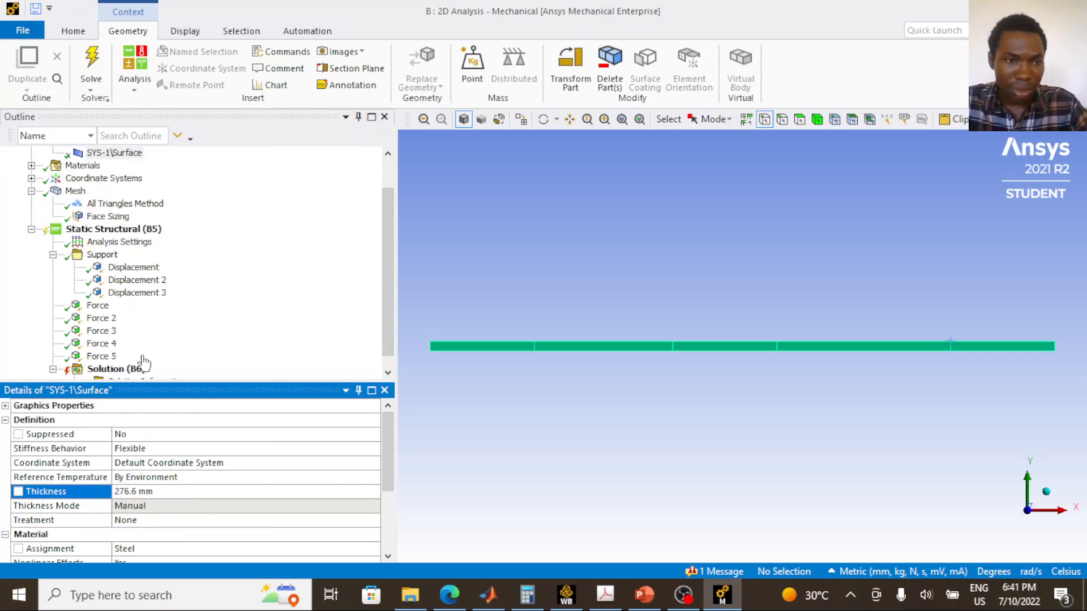
pyautogui.click(96, 59)
pyautogui.scroll(-1, 235, 253)
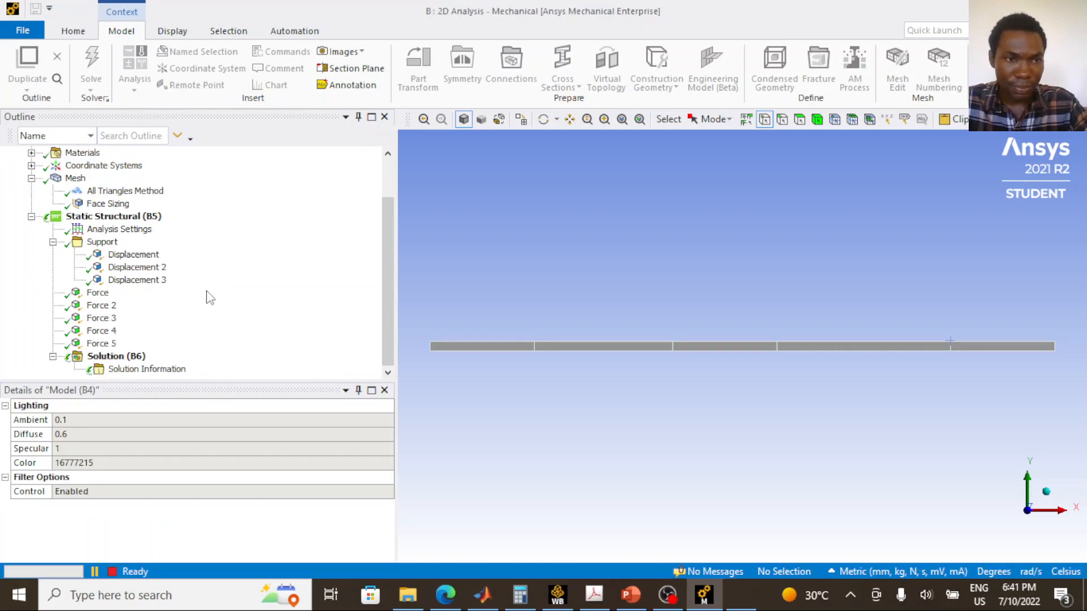
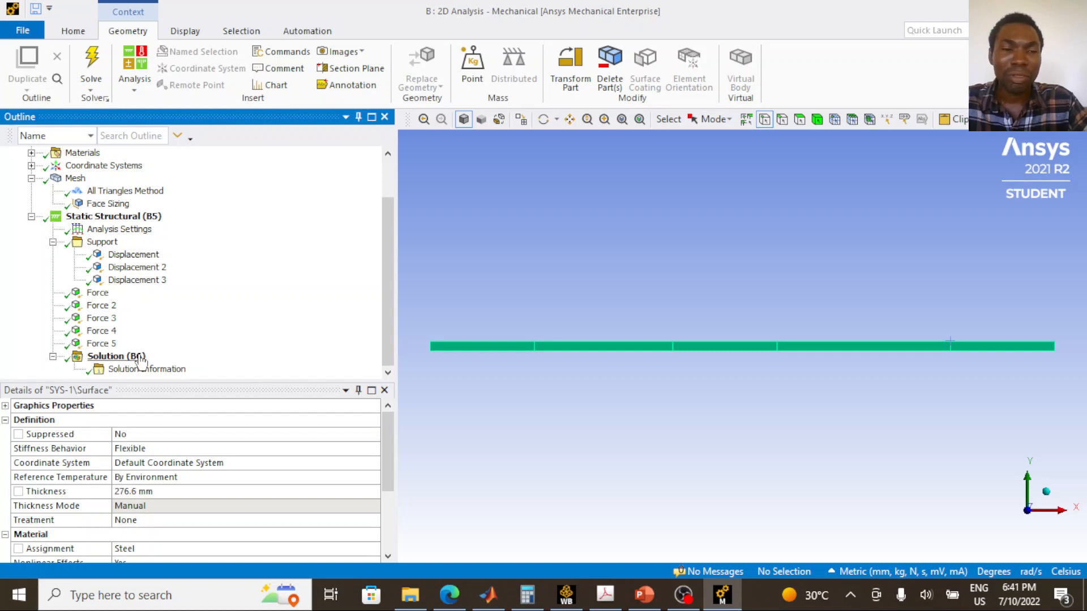
# Insert a directional deformation result for all bodies under the solution and orient it along the Y axis
pyautogui.click(116, 356)
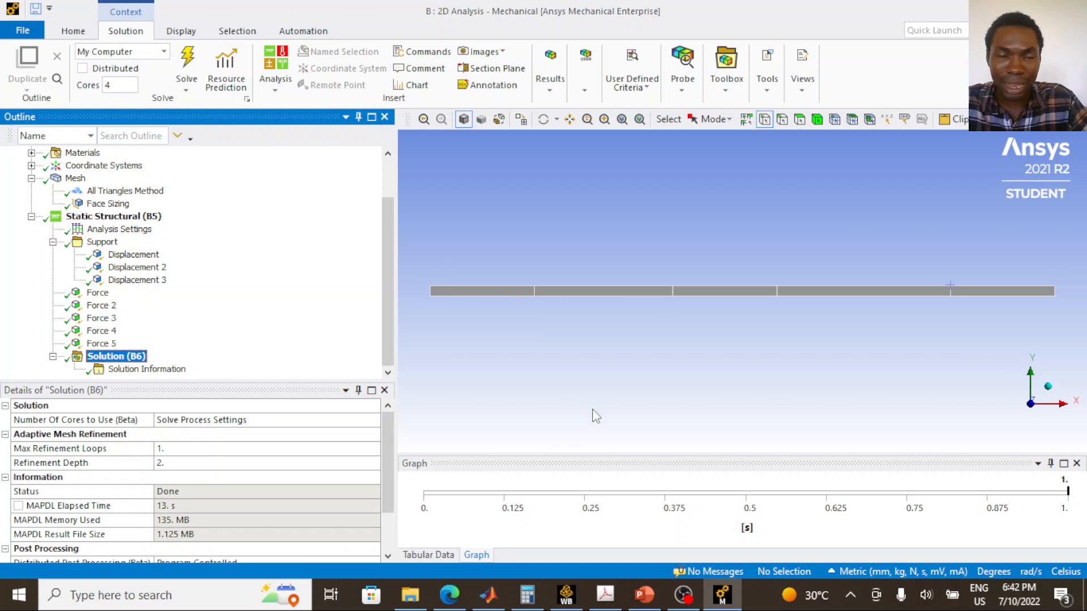
pyautogui.rightClick(139, 357)
pyautogui.moveTo(173, 363)
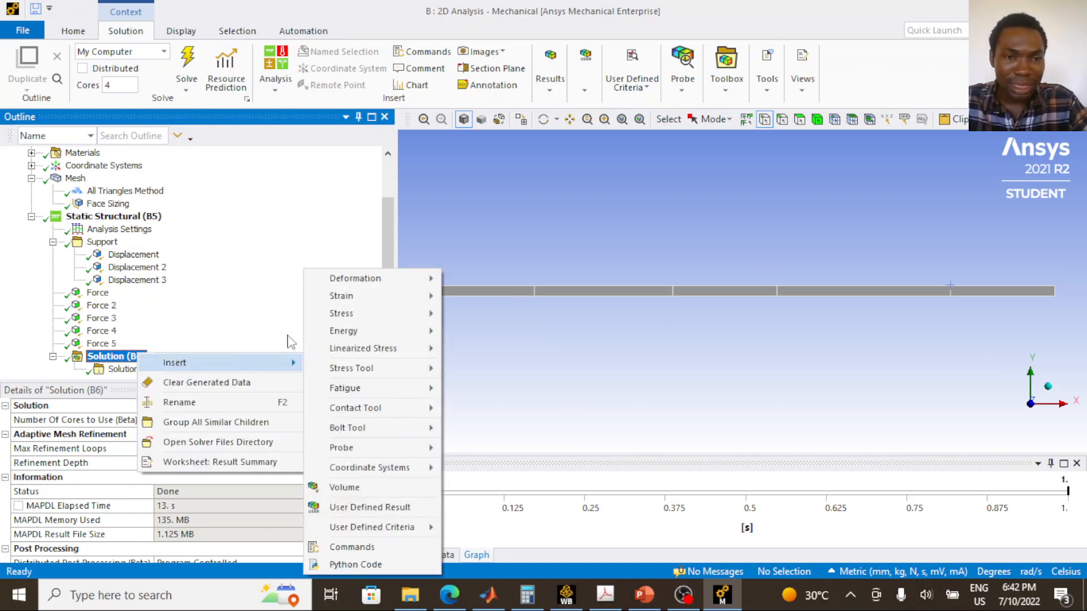
pyautogui.moveTo(362, 278)
pyautogui.click(482, 292)
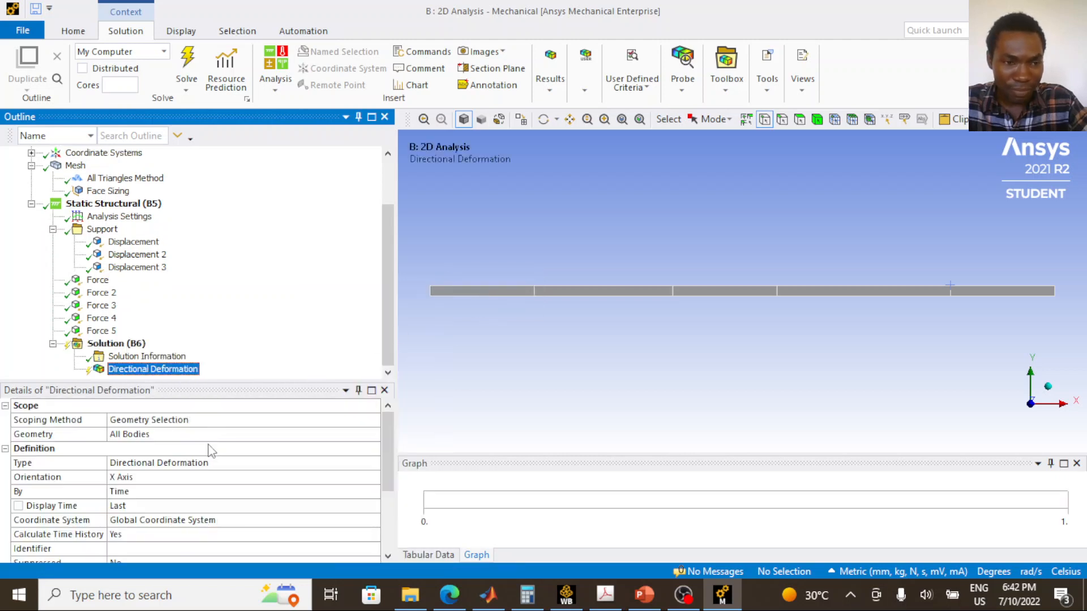
pyautogui.click(159, 477)
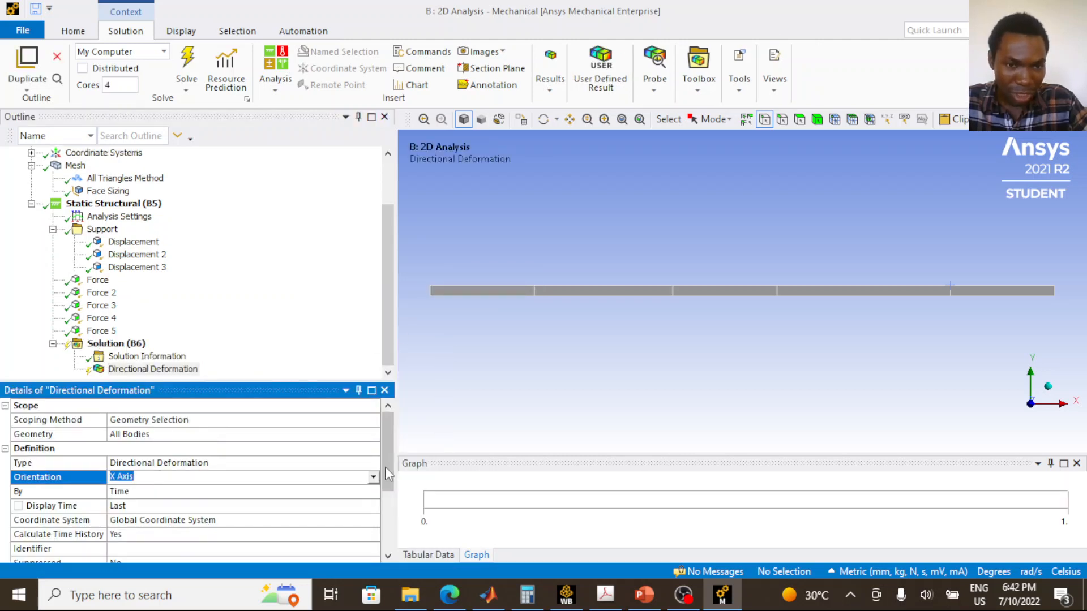
pyautogui.click(373, 477)
pyautogui.click(294, 500)
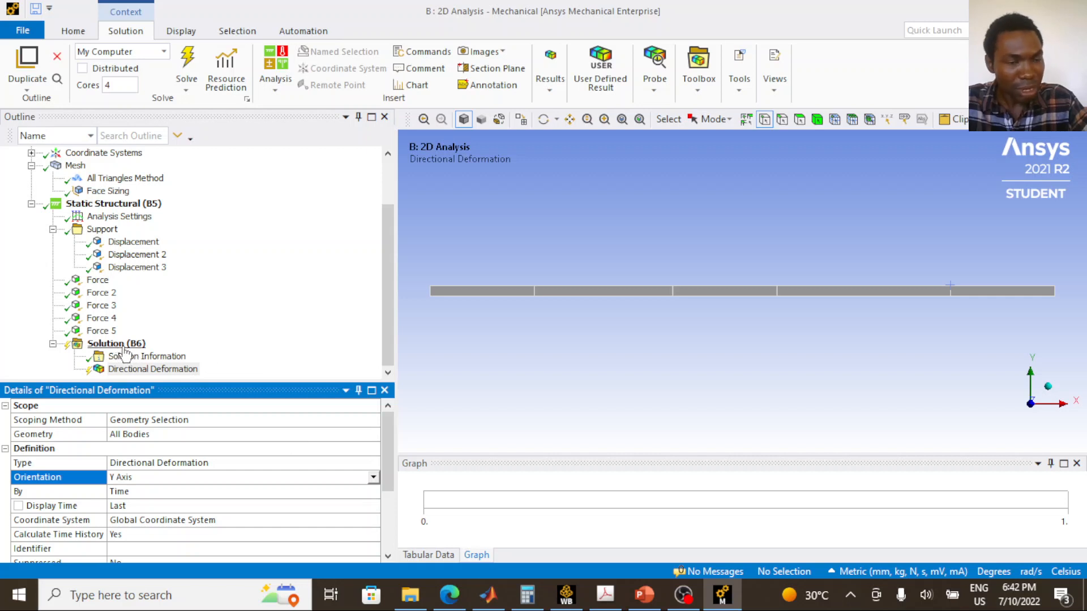
# Delete the directional deformation result from the solution
pyautogui.click(164, 369)
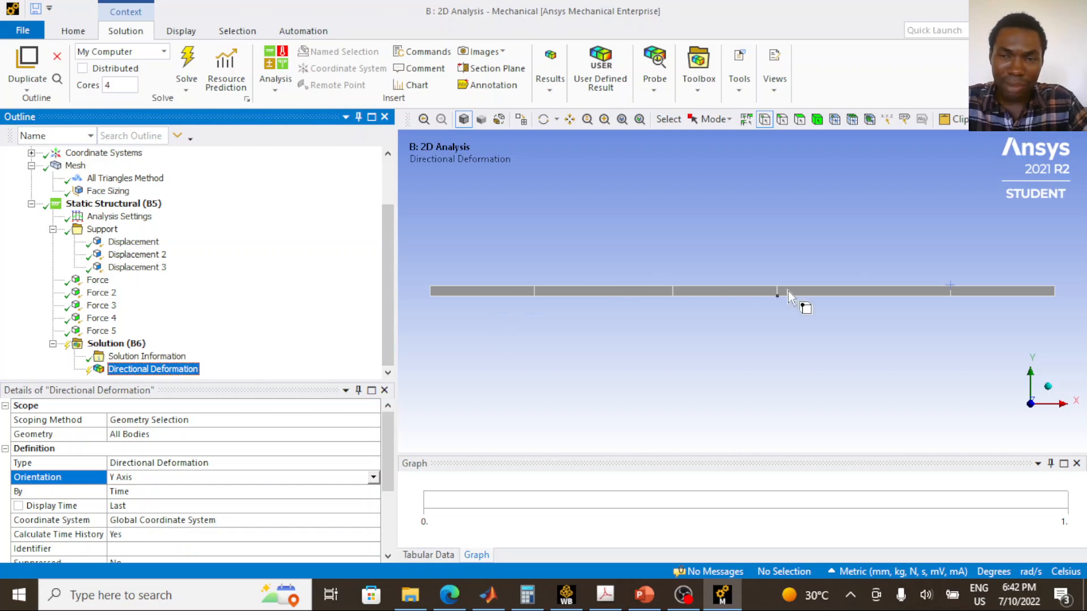
pyautogui.rightClick(154, 369)
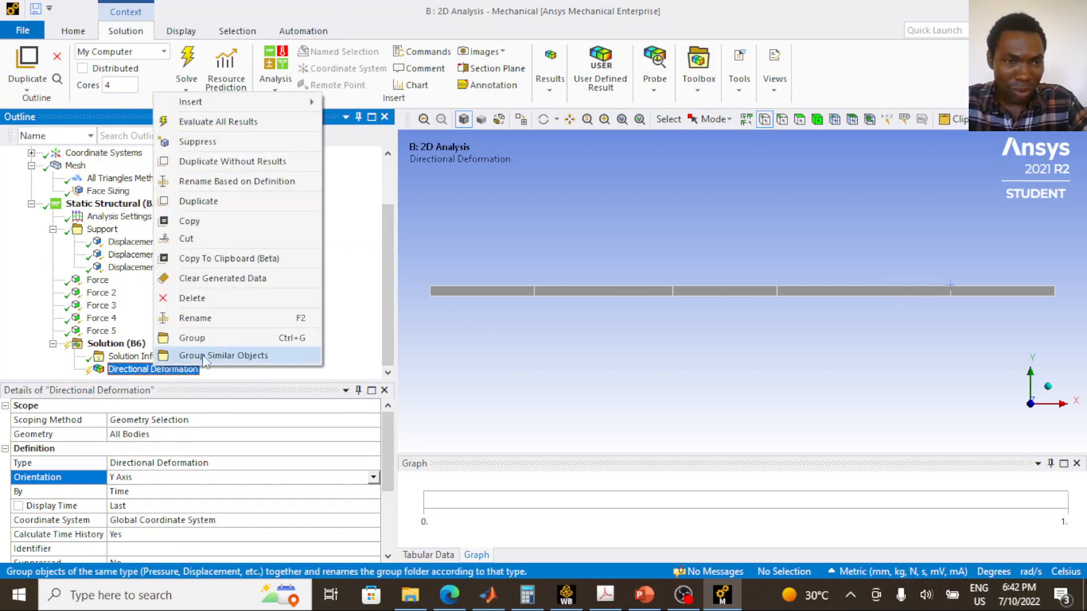
pyautogui.click(210, 298)
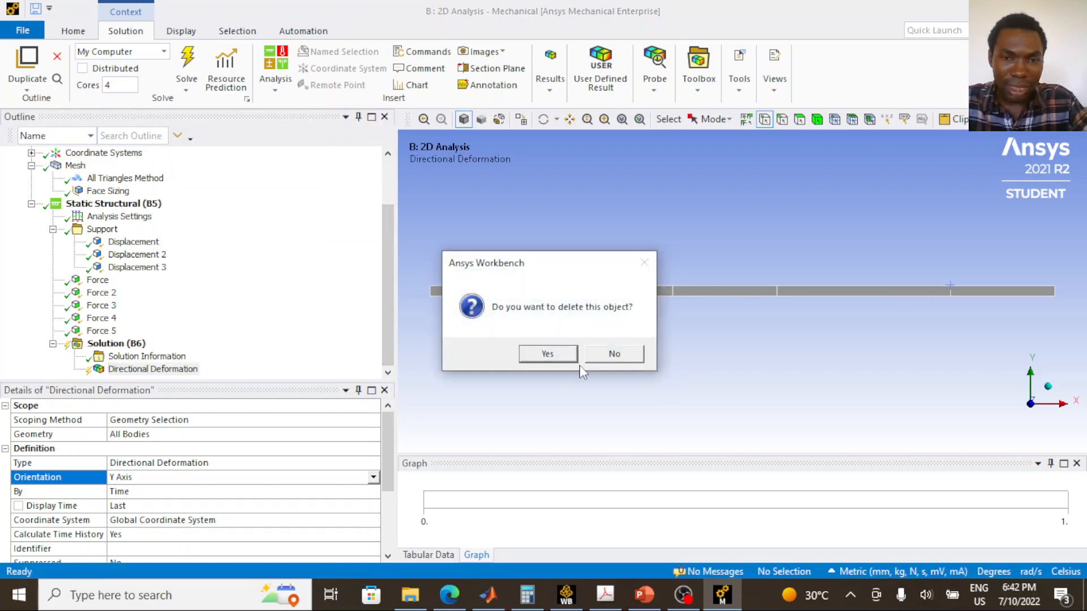
pyautogui.click(547, 355)
# Insert a construction geometry path under the model
pyautogui.scroll(2, 85, 227)
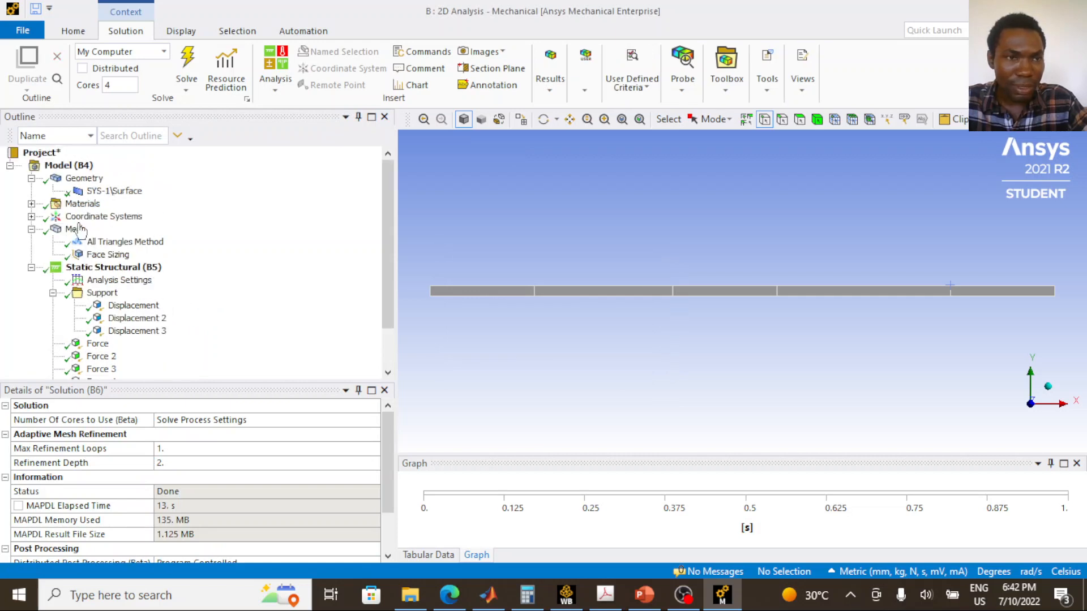
pyautogui.click(82, 180)
pyautogui.rightClick(82, 180)
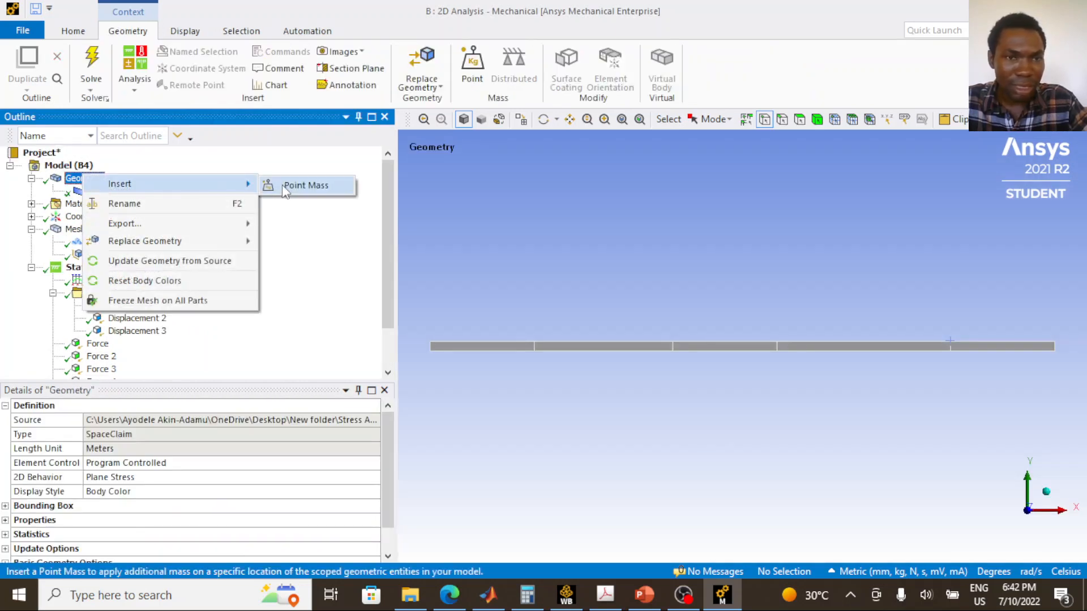
pyautogui.click(65, 165)
pyautogui.rightClick(65, 165)
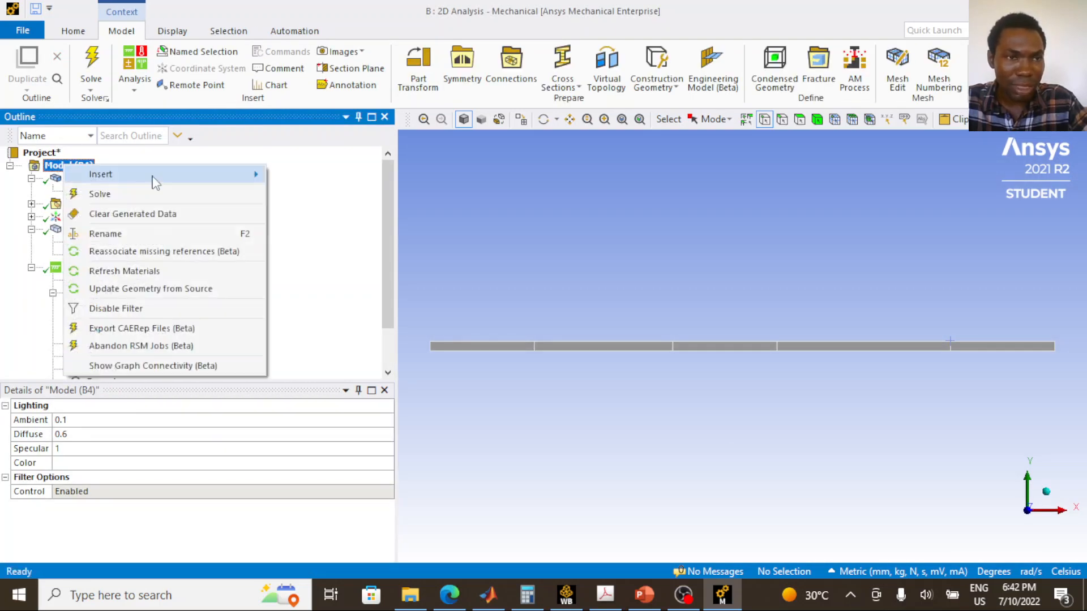
pyautogui.moveTo(249, 182)
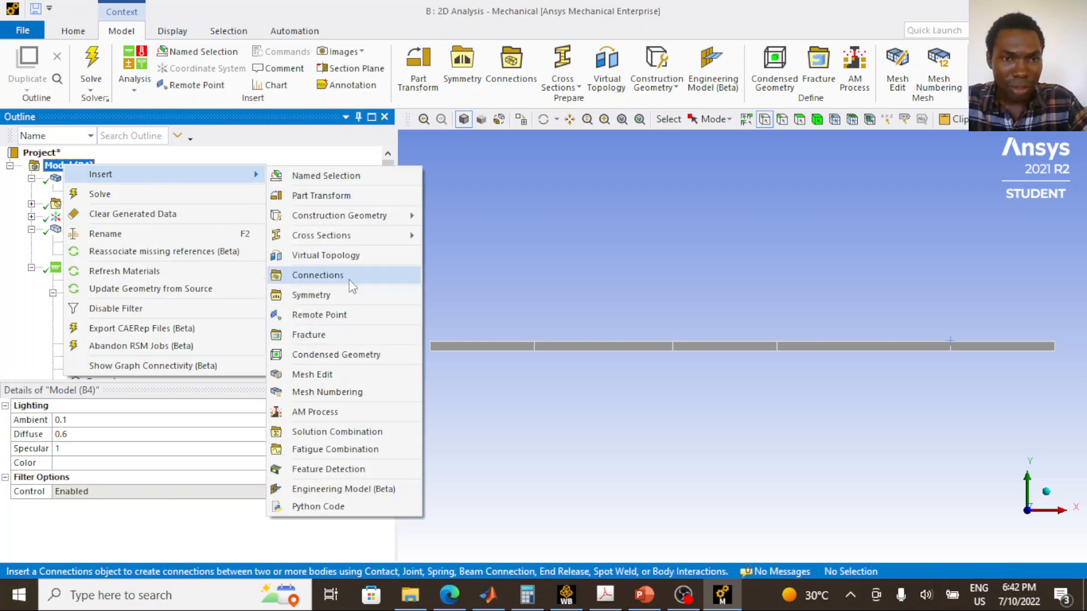
pyautogui.moveTo(396, 216)
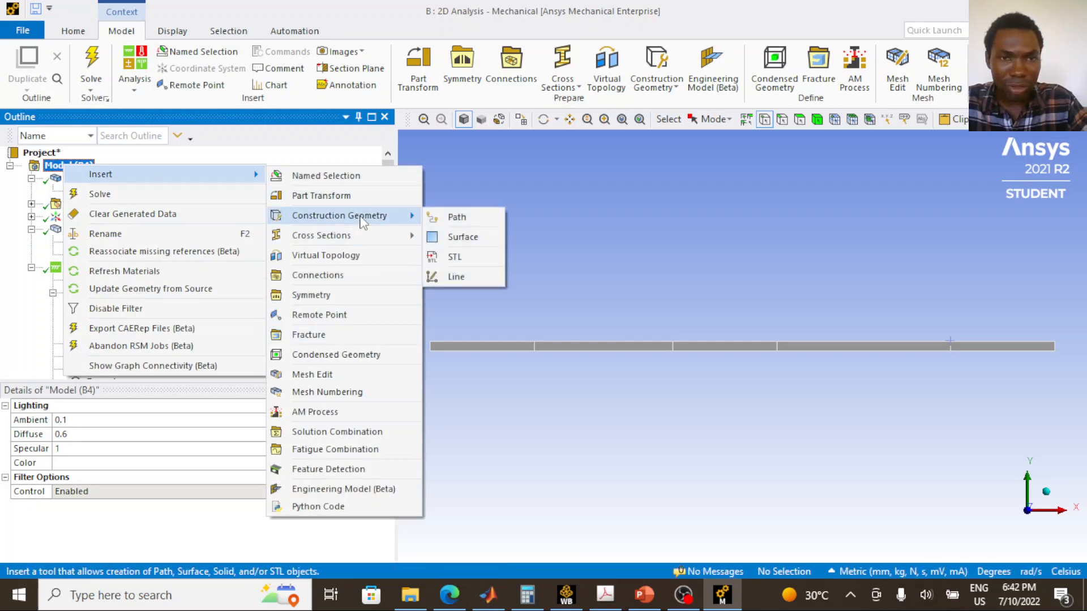
pyautogui.click(455, 218)
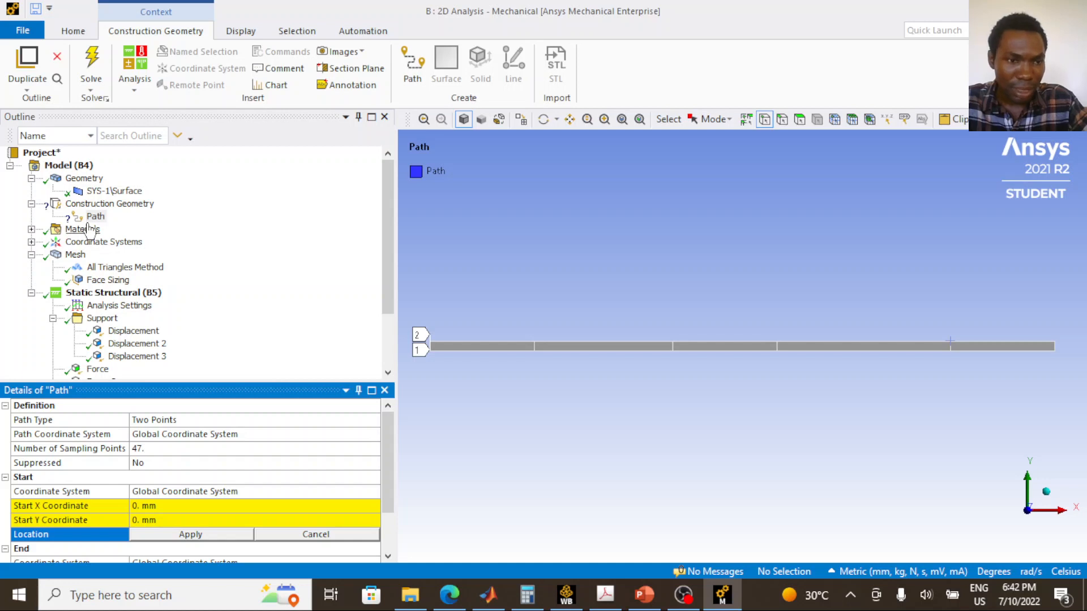
# Define the path by Two Points and show its start and end coordinate settings
pyautogui.click(209, 420)
pyautogui.click(373, 420)
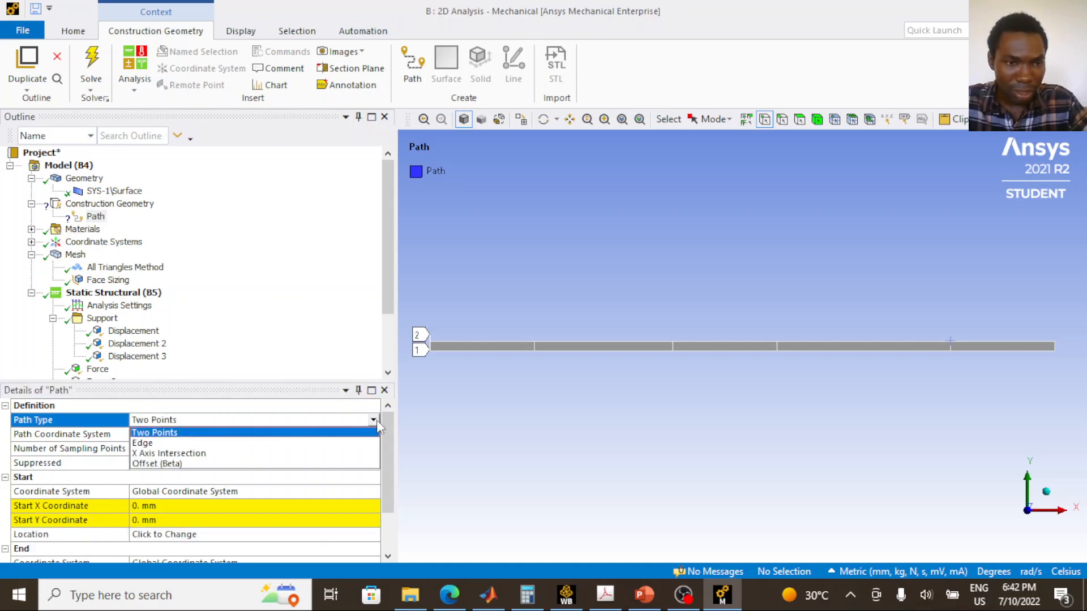
pyautogui.click(334, 435)
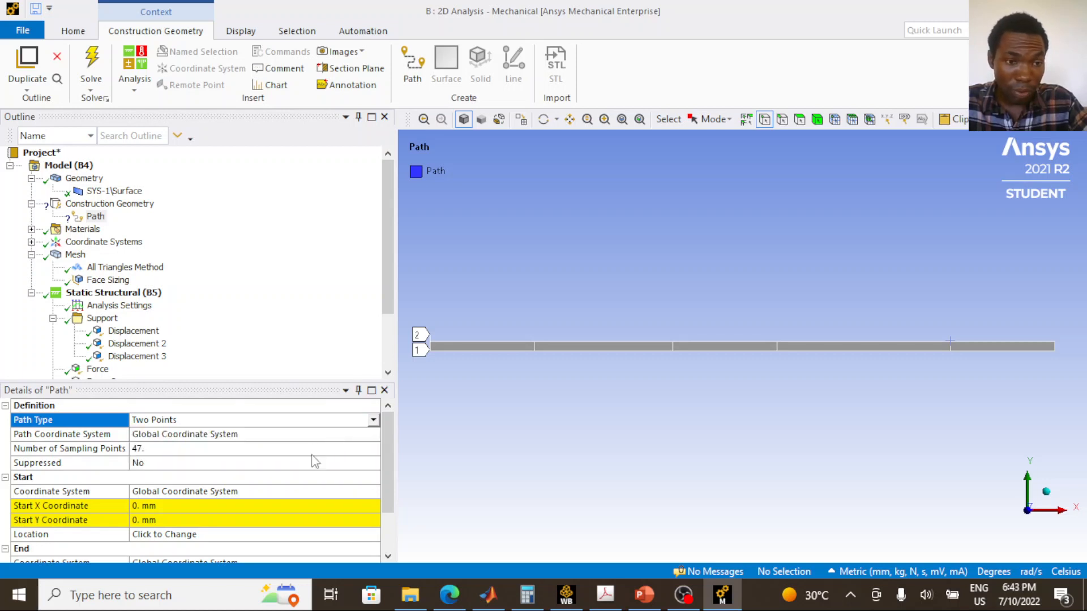
pyautogui.scroll(-2, 314, 462)
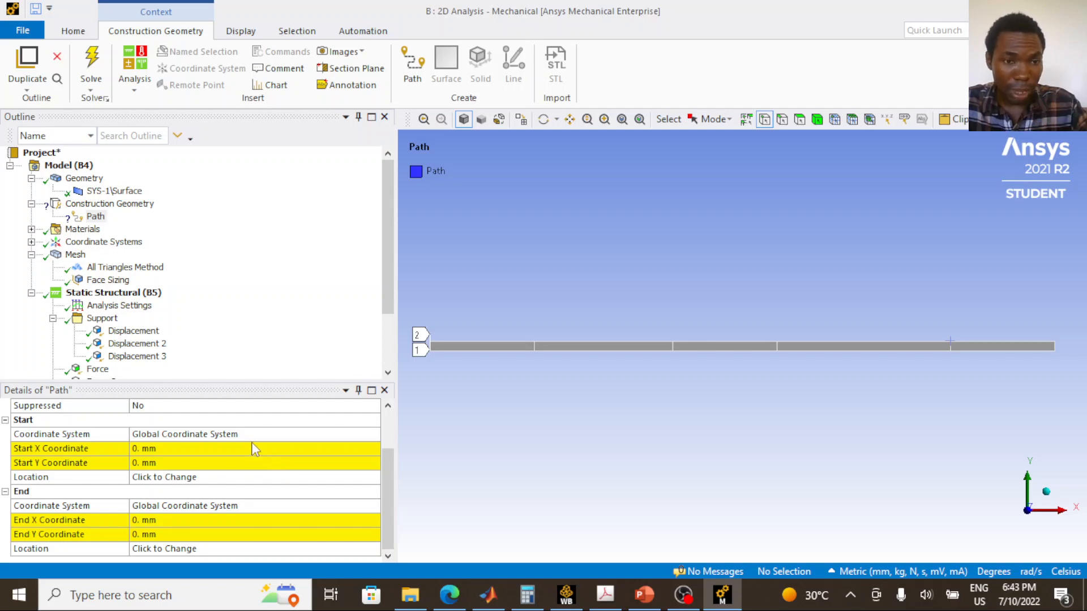
# Change the construction path's type to Edge
pyautogui.scroll(2, 257, 451)
pyautogui.click(373, 420)
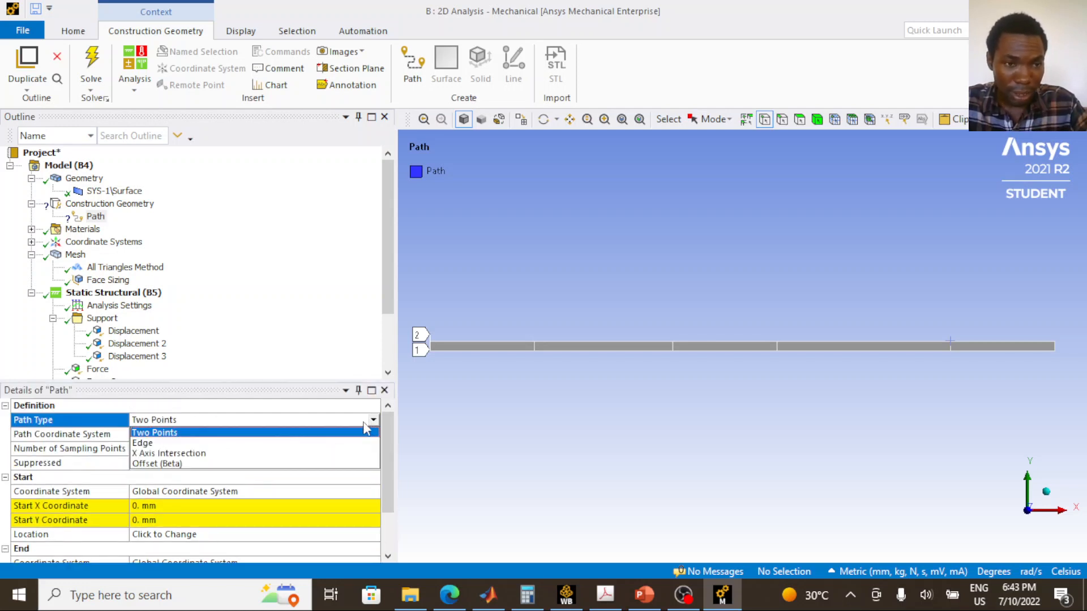
pyautogui.click(337, 443)
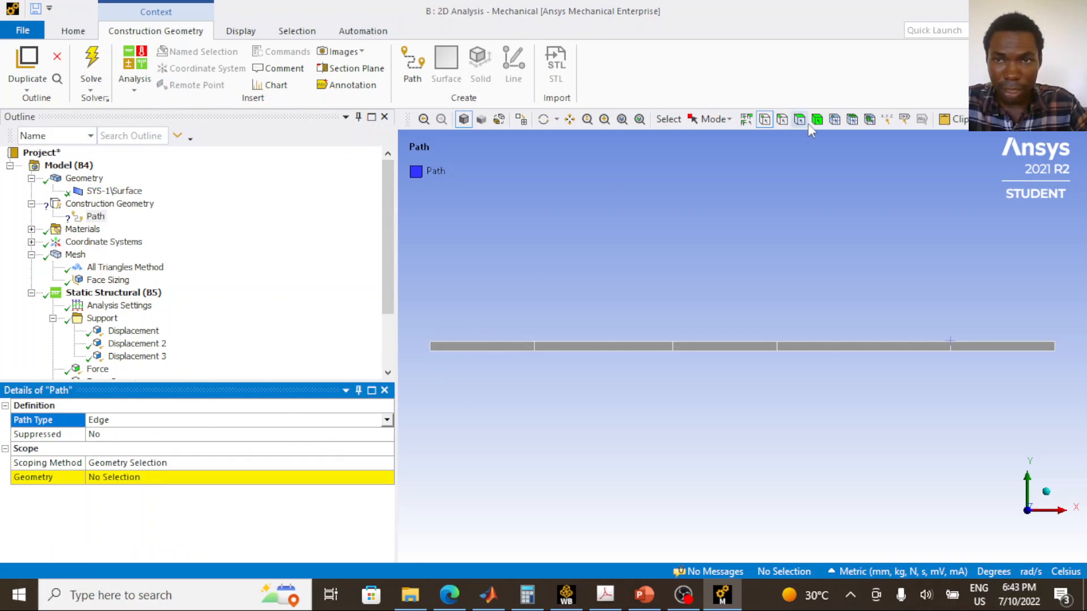
# Scope the path to the five bottom edges along the full length of the beam
pyautogui.click(784, 123)
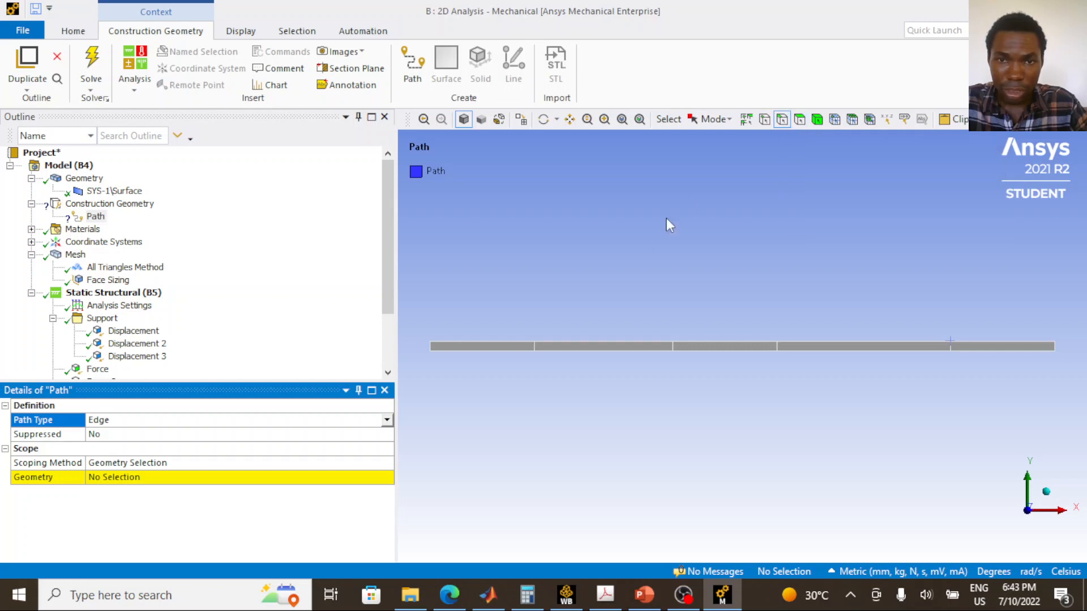
pyautogui.click(493, 352)
pyautogui.keyDown('ctrl'); pyautogui.click(557, 351); pyautogui.keyUp('ctrl')
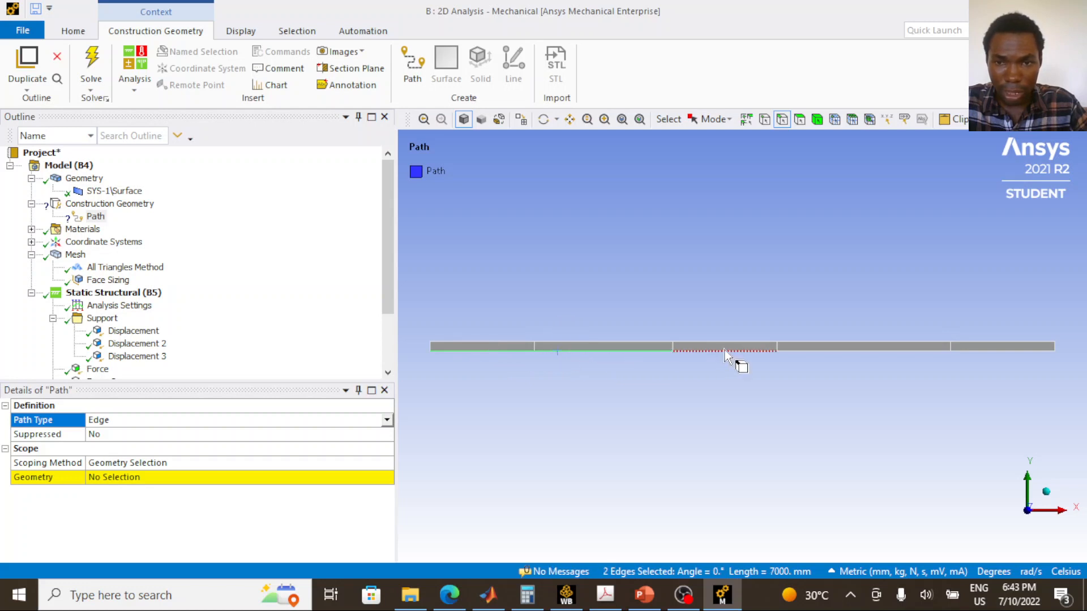
pyautogui.keyDown('ctrl'); pyautogui.click(724, 350); pyautogui.keyUp('ctrl')
pyautogui.keyDown('ctrl'); pyautogui.click(813, 348); pyautogui.keyUp('ctrl')
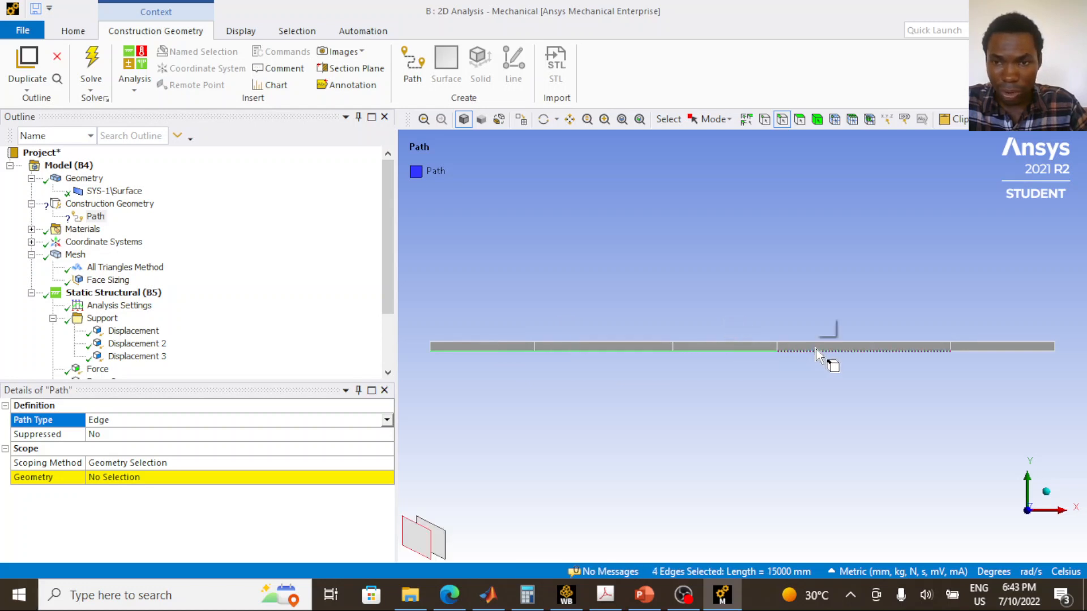
pyautogui.keyDown('ctrl'); pyautogui.click(972, 352); pyautogui.keyUp('ctrl')
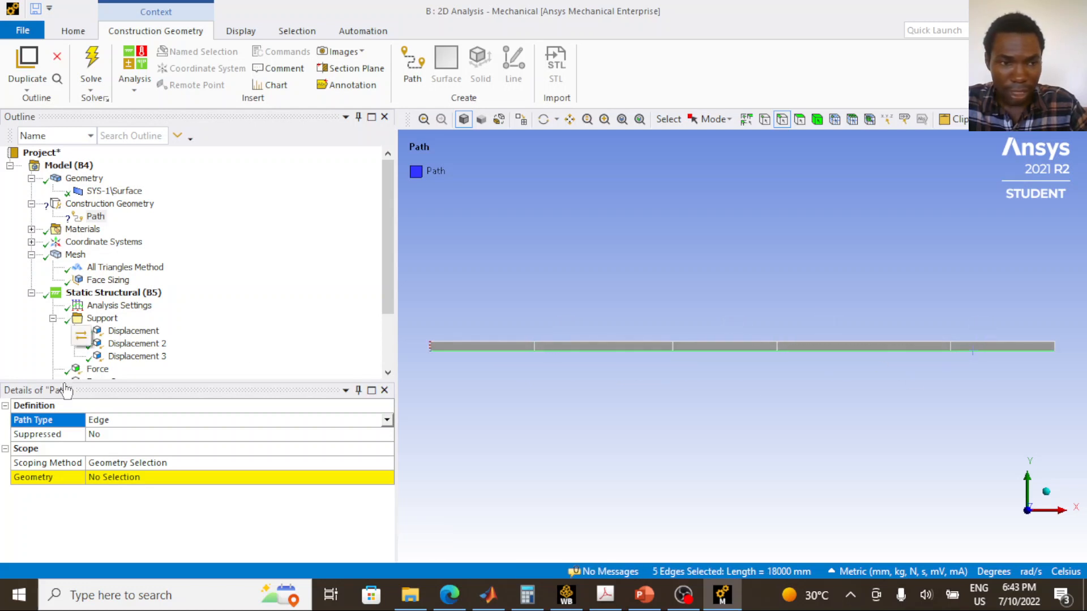
pyautogui.click(115, 423)
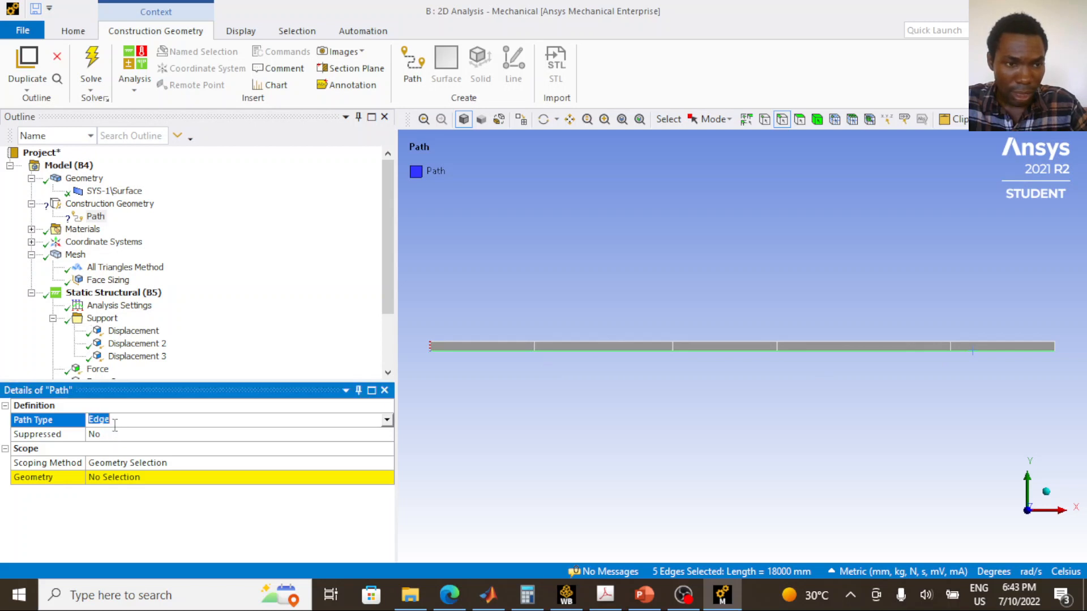
pyautogui.click(126, 463)
pyautogui.click(127, 480)
pyautogui.click(136, 478)
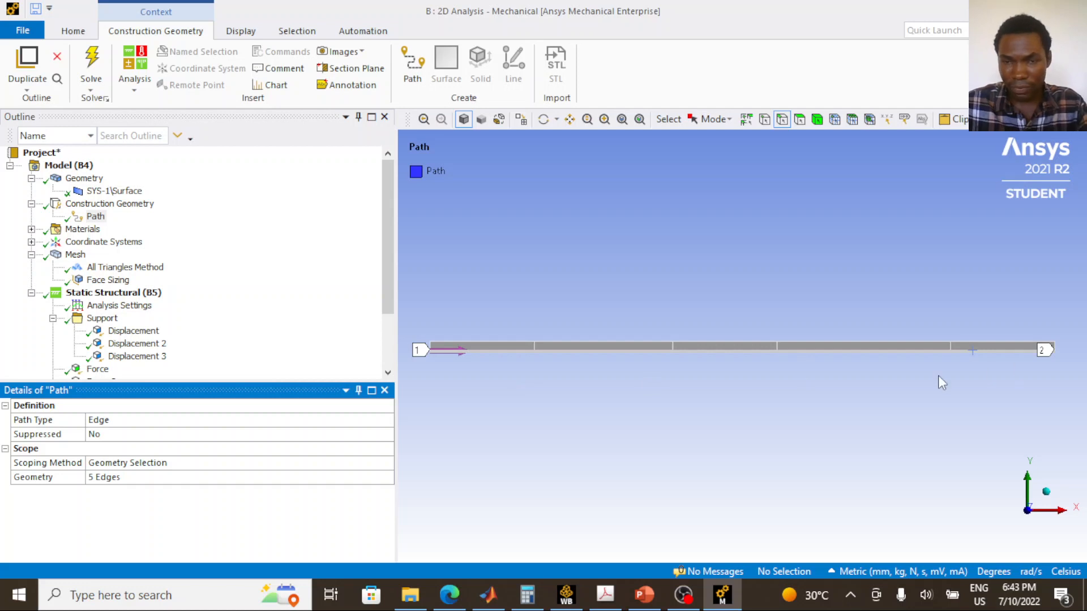
# Insert a directional deformation result under the solution
pyautogui.scroll(-2, 223, 280)
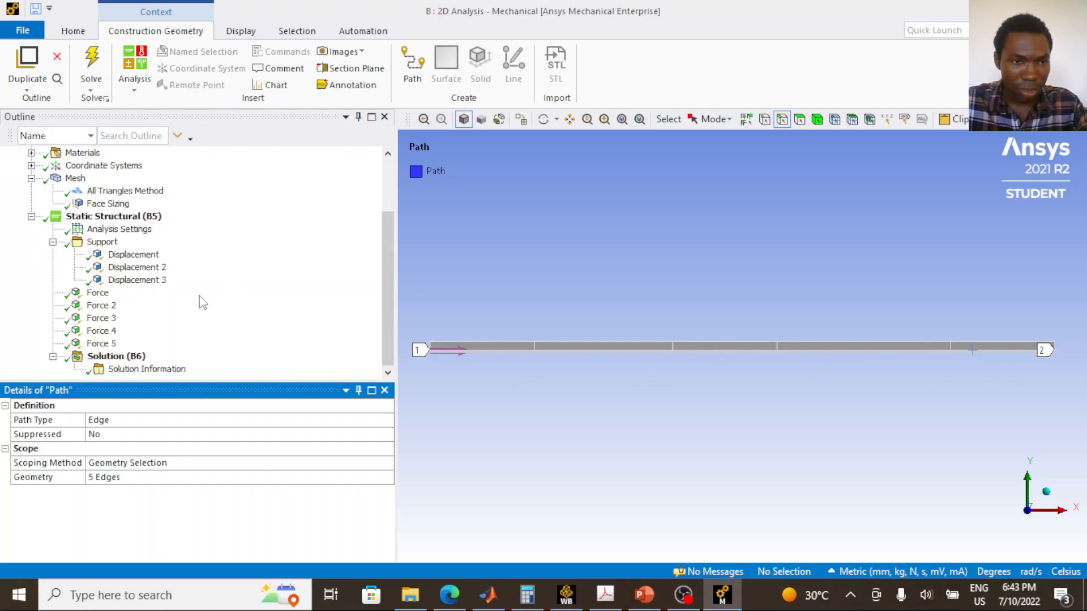
pyautogui.click(130, 358)
pyautogui.rightClick(130, 358)
pyautogui.moveTo(216, 365)
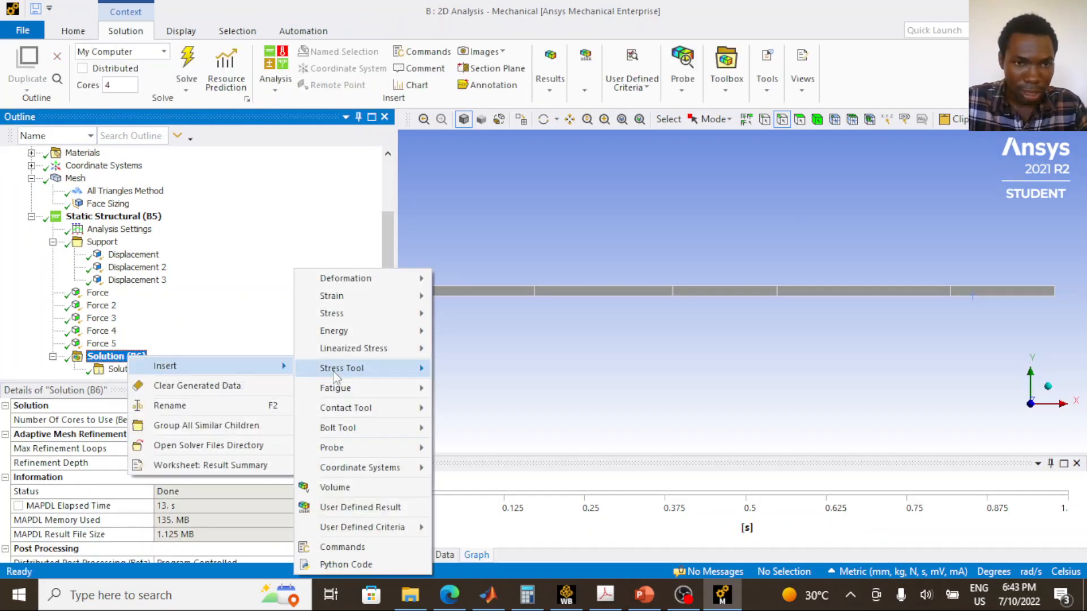
pyautogui.moveTo(397, 278)
pyautogui.click(476, 295)
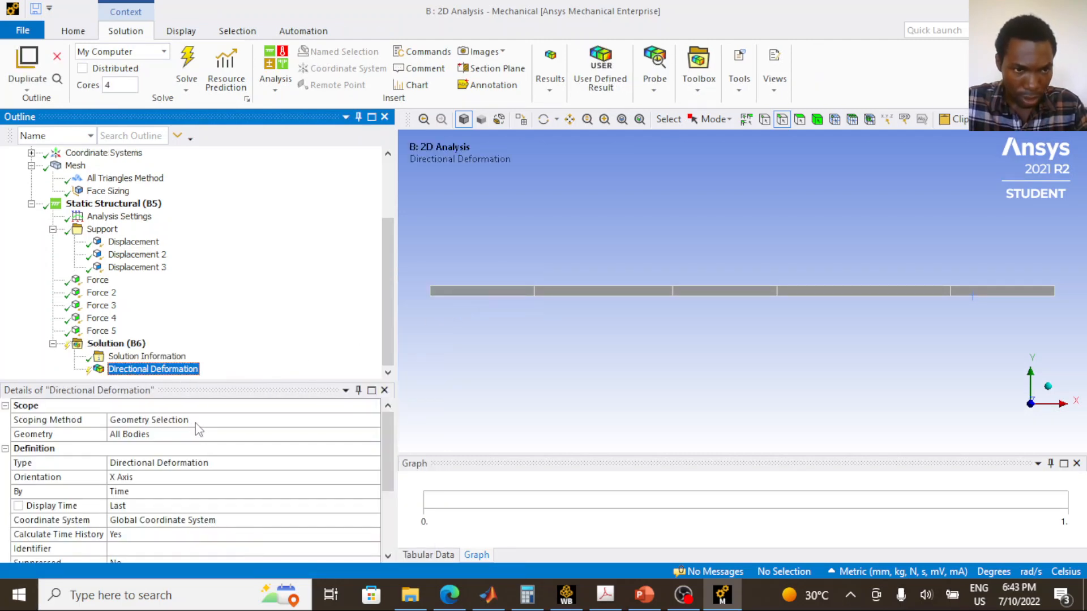
# Scope the directional deformation result by the Path method to the construction path, keeping All Bodies as its geometry
pyautogui.click(235, 419)
pyautogui.click(373, 420)
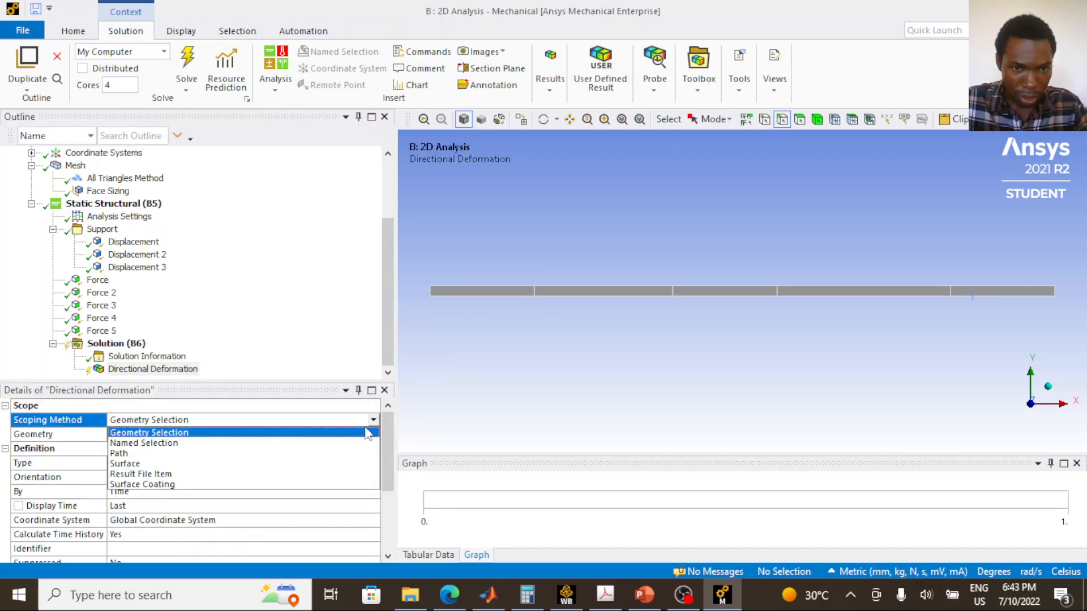
pyautogui.click(334, 455)
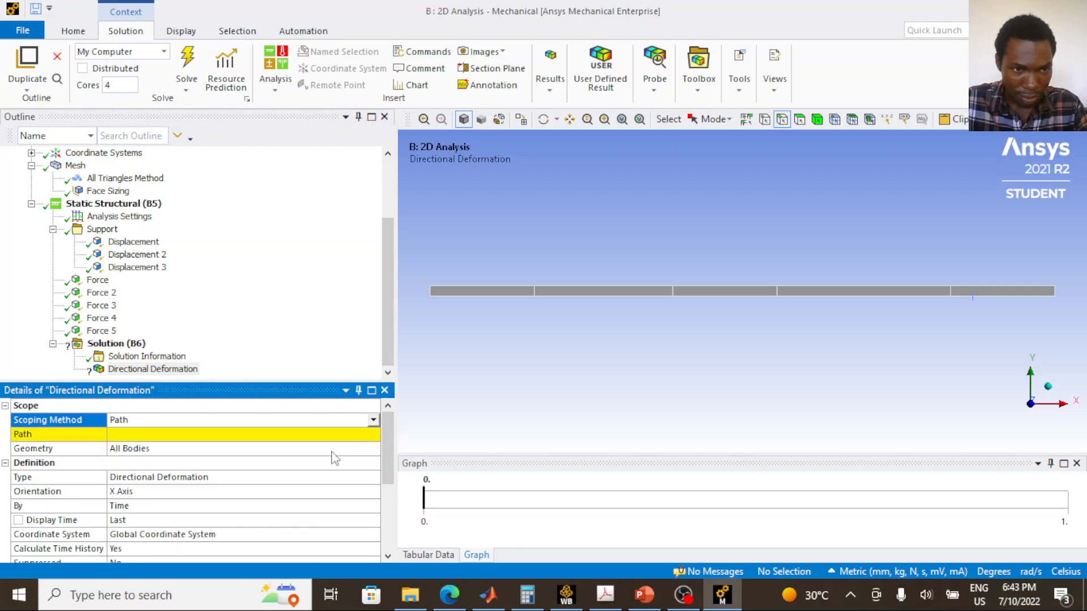
pyautogui.click(367, 434)
pyautogui.click(373, 435)
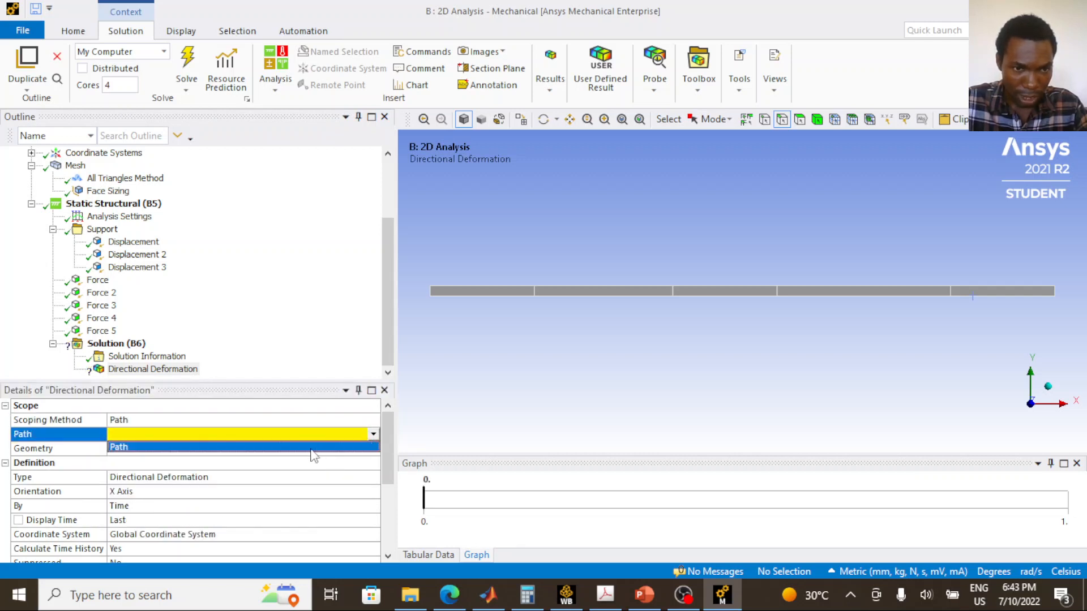
pyautogui.click(311, 447)
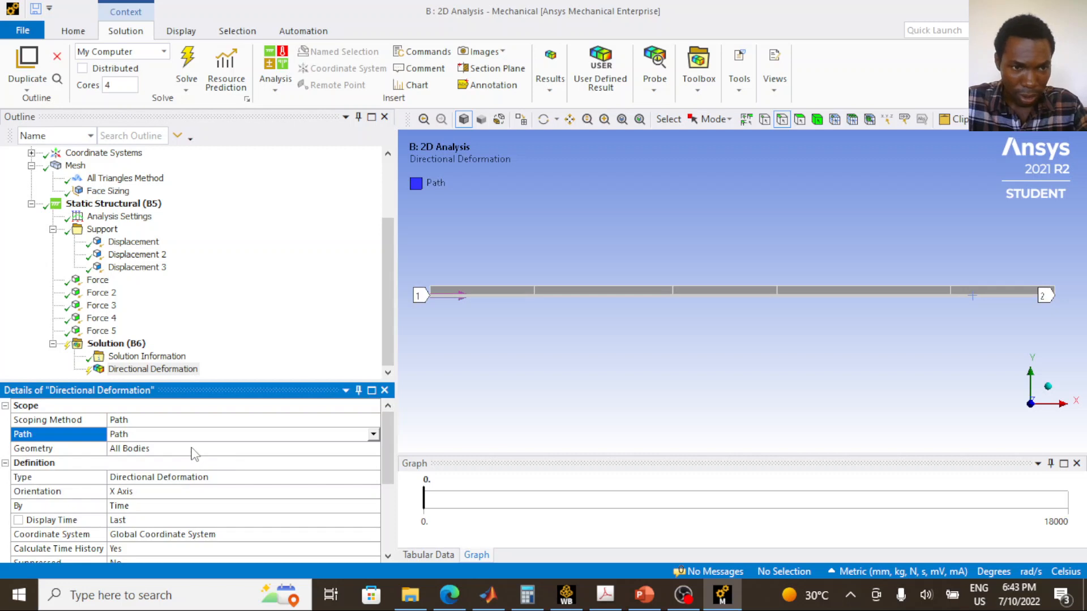
pyautogui.click(192, 450)
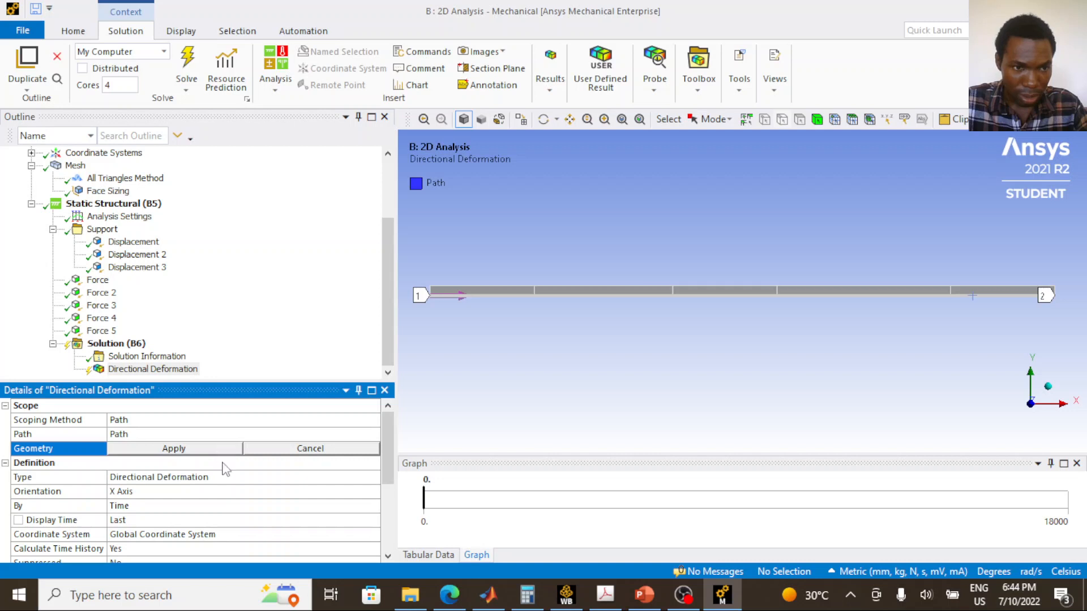
pyautogui.click(224, 463)
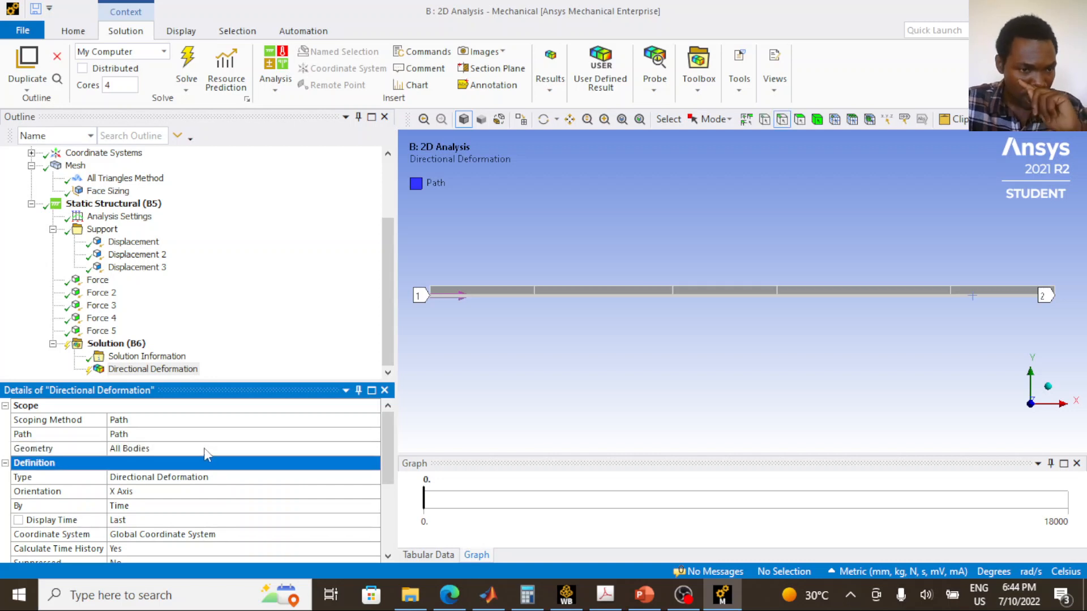
# Orient the directional deformation result along the Y axis
pyautogui.click(196, 492)
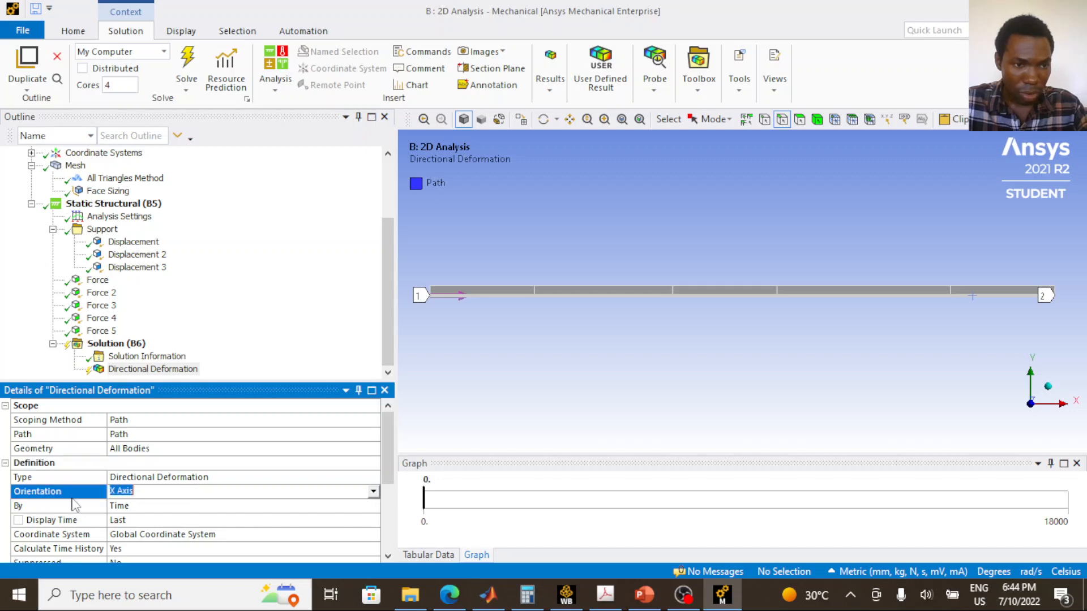
pyautogui.click(374, 492)
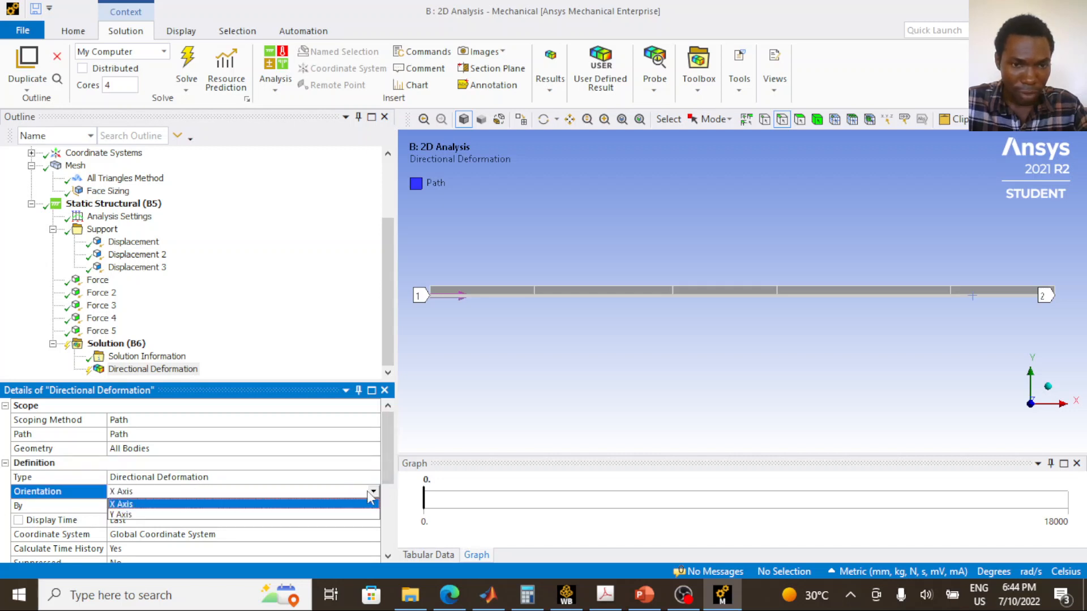
pyautogui.click(282, 512)
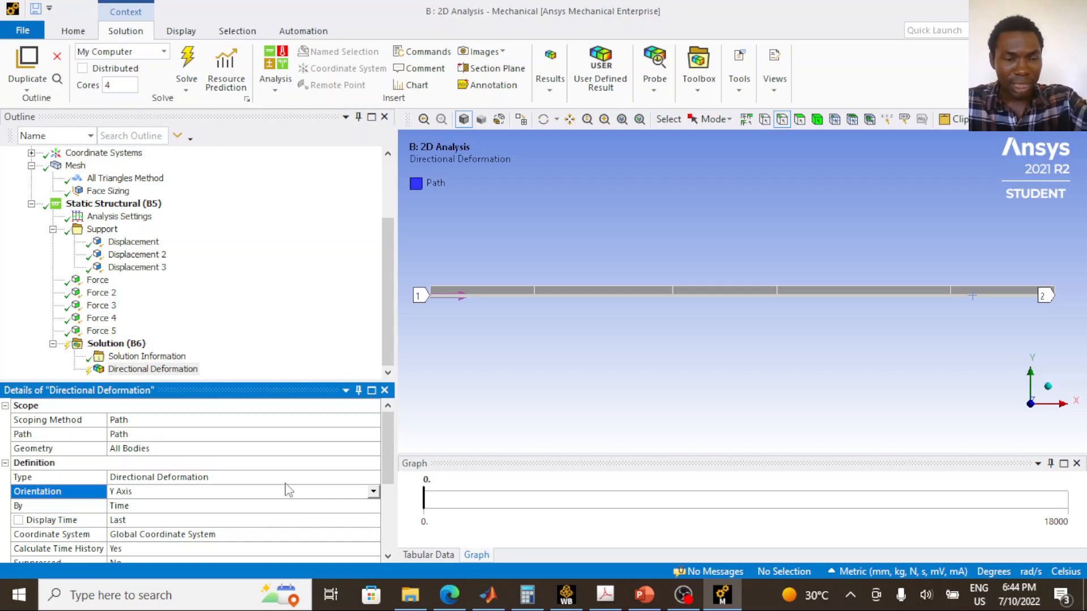
pyautogui.click(150, 369)
# Insert a force reaction probe under the solution for the Displacement boundary condition and check its location on the beam
pyautogui.click(132, 343)
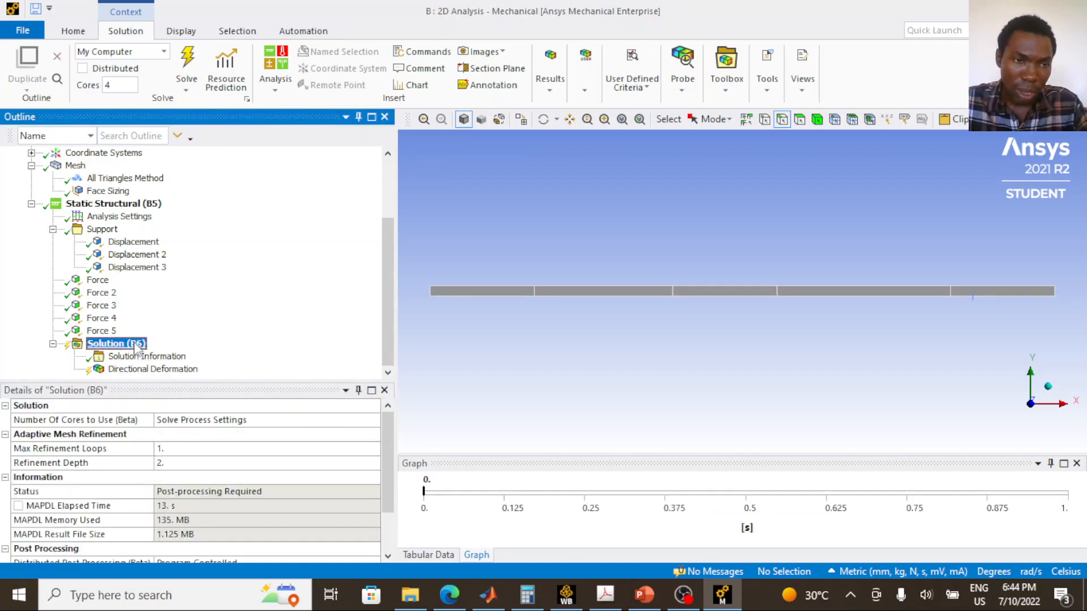
pyautogui.rightClick(134, 344)
pyautogui.moveTo(174, 353)
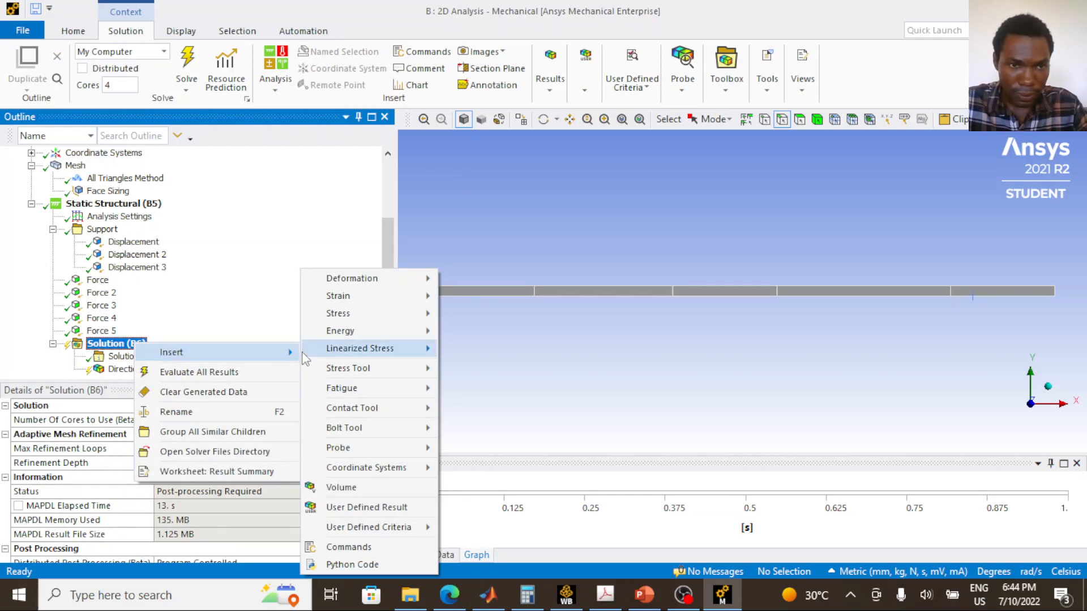
pyautogui.moveTo(385, 435)
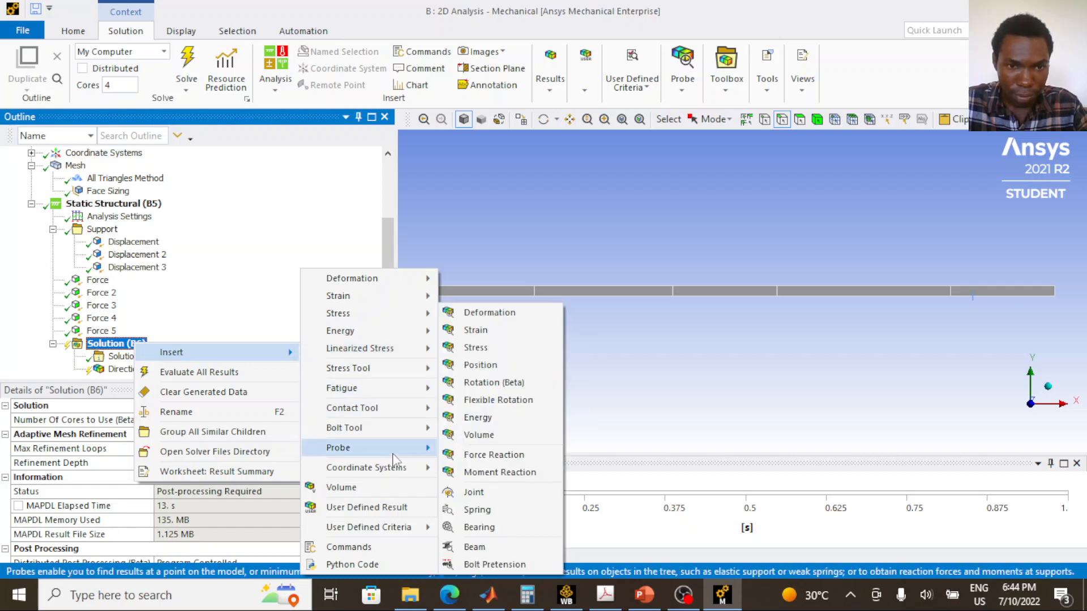
pyautogui.click(494, 455)
pyautogui.click(214, 447)
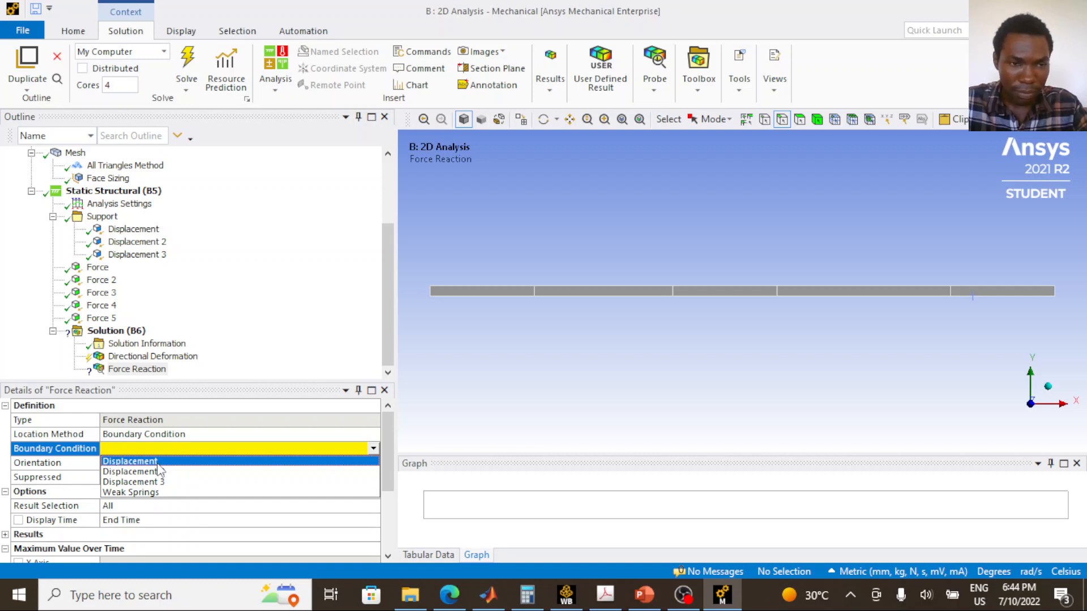
pyautogui.click(157, 464)
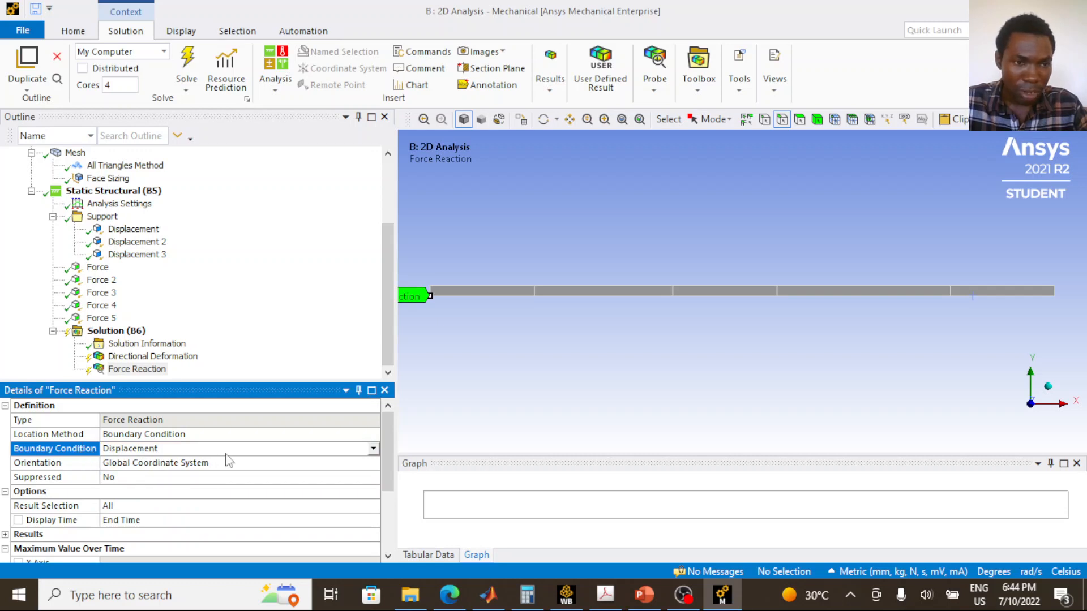
pyautogui.click(136, 229)
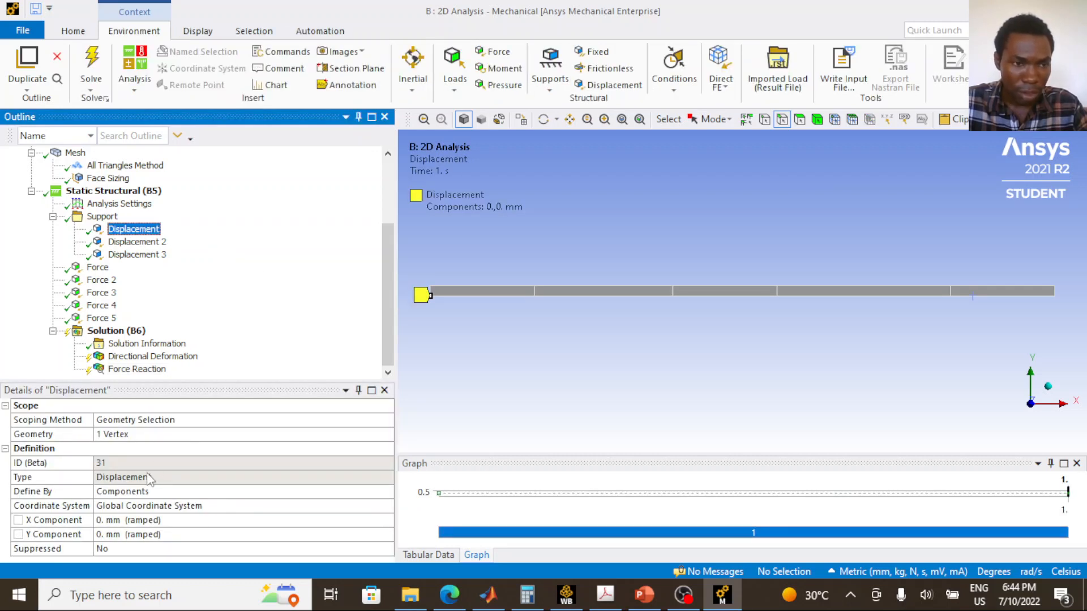
pyautogui.click(141, 369)
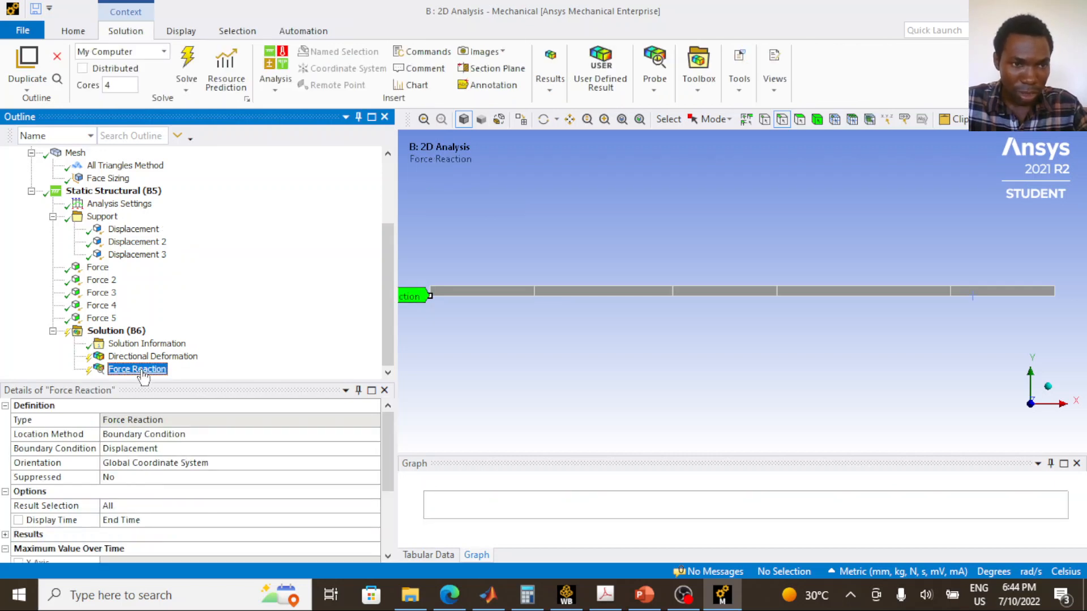
pyautogui.scroll(-1, 550, 351)
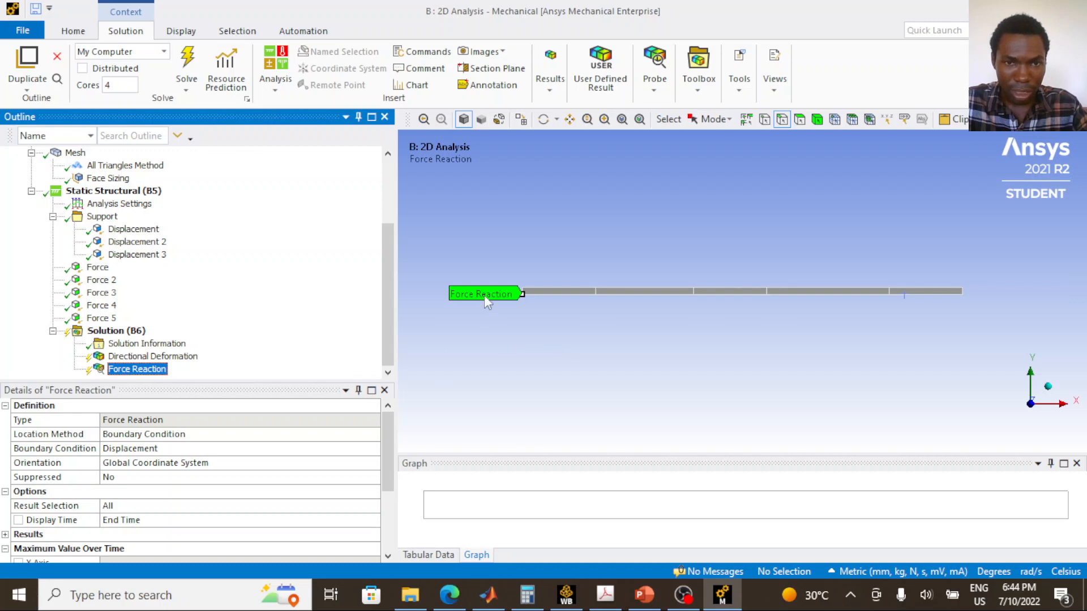
pyautogui.scroll(1, 485, 295)
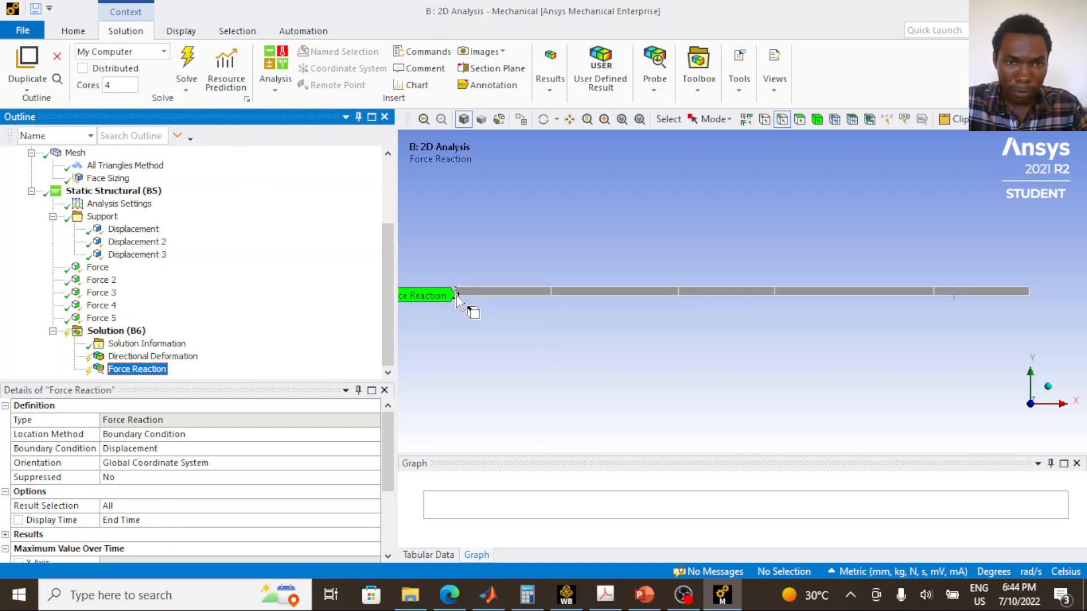
# Duplicate the force reaction probe and assign the copy to the Displacement 2 boundary condition
pyautogui.rightClick(134, 372)
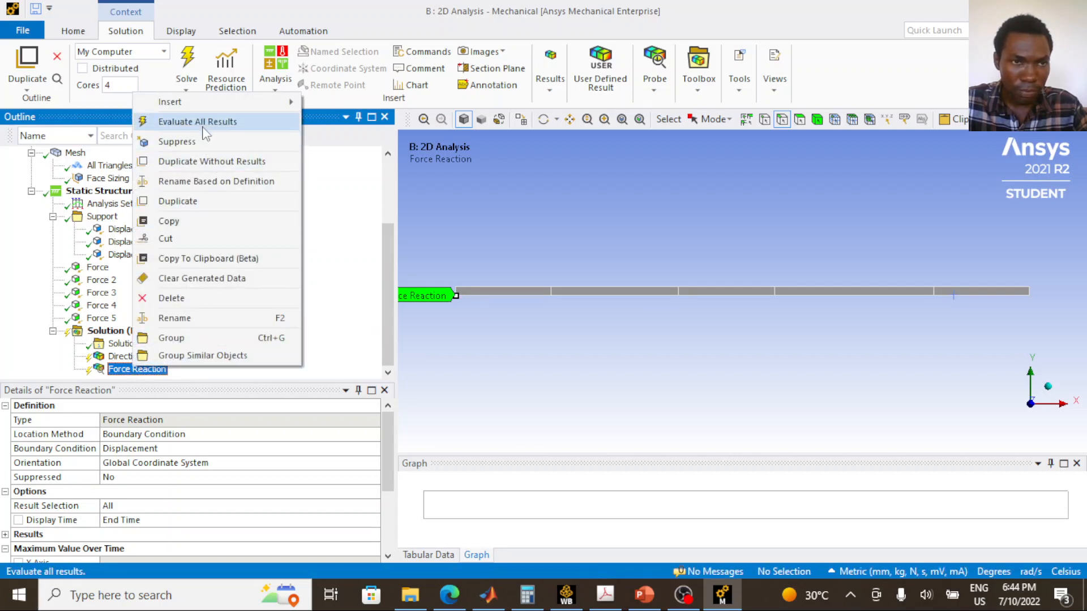
pyautogui.click(180, 201)
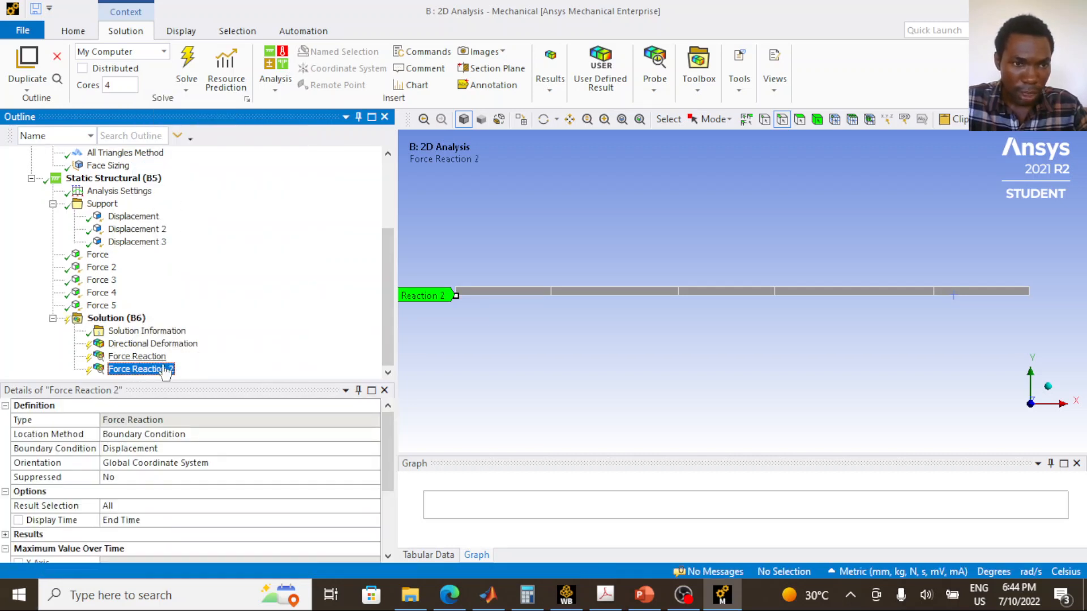
pyautogui.click(163, 448)
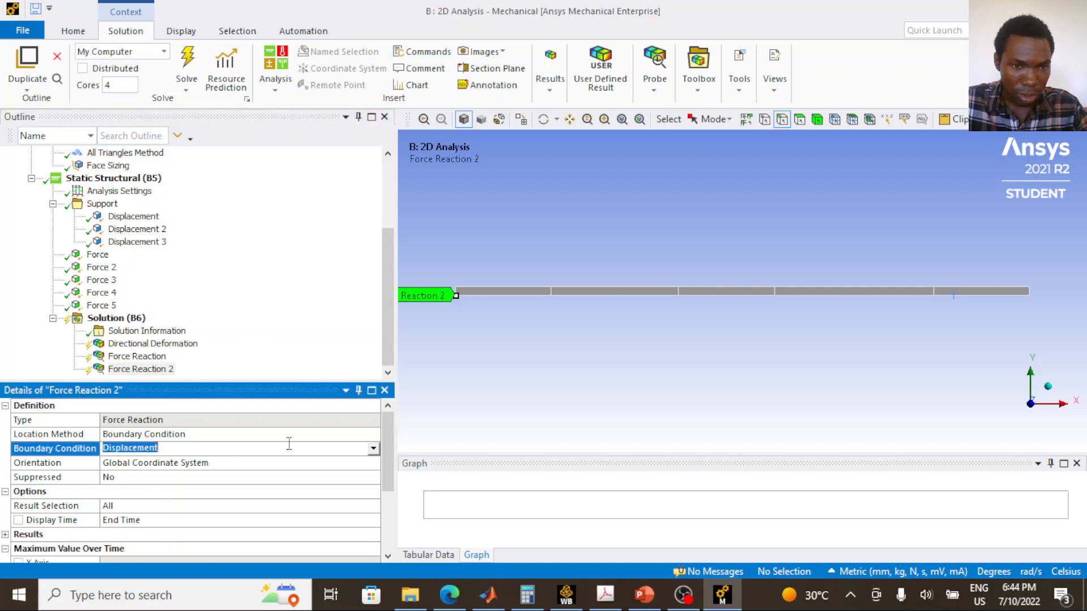
pyautogui.click(373, 449)
pyautogui.click(299, 475)
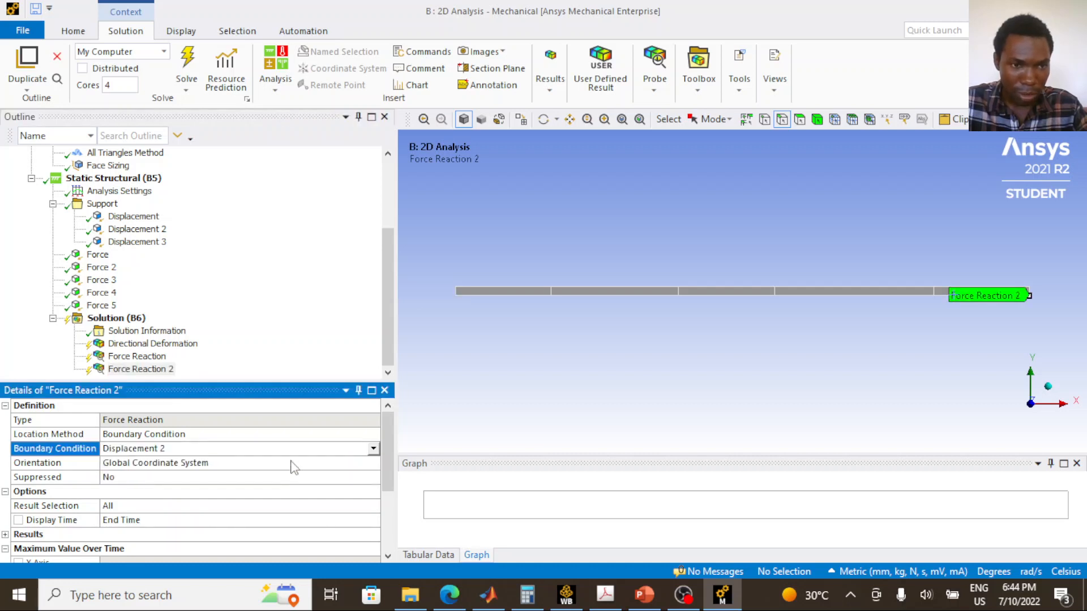
# Duplicate the second force reaction probe, assign the copy to the Displacement 3 boundary condition, and compare both probes' locations on the beam
pyautogui.rightClick(164, 369)
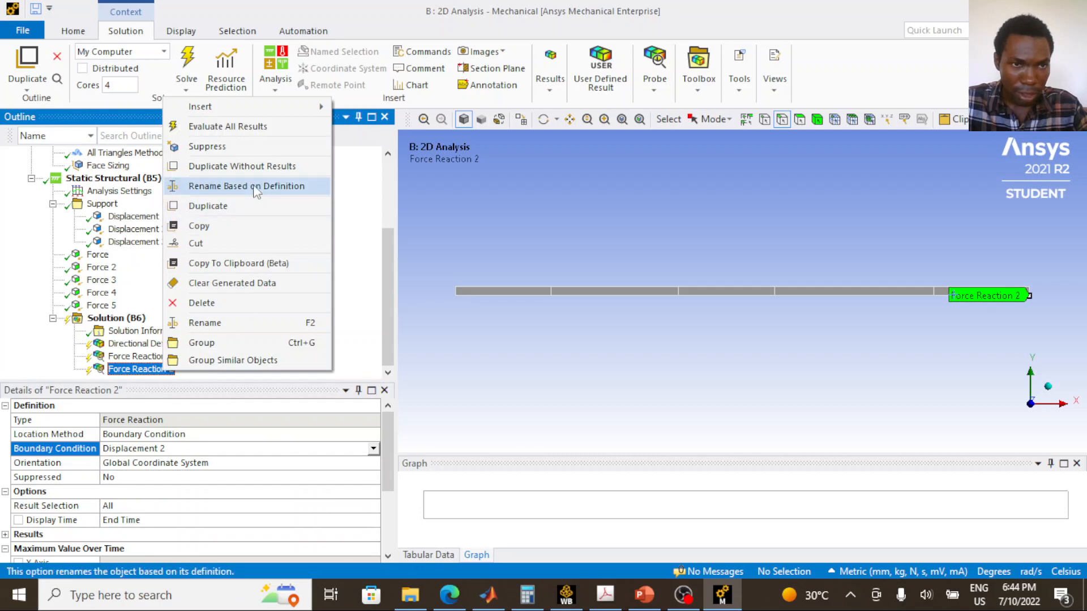
pyautogui.click(236, 209)
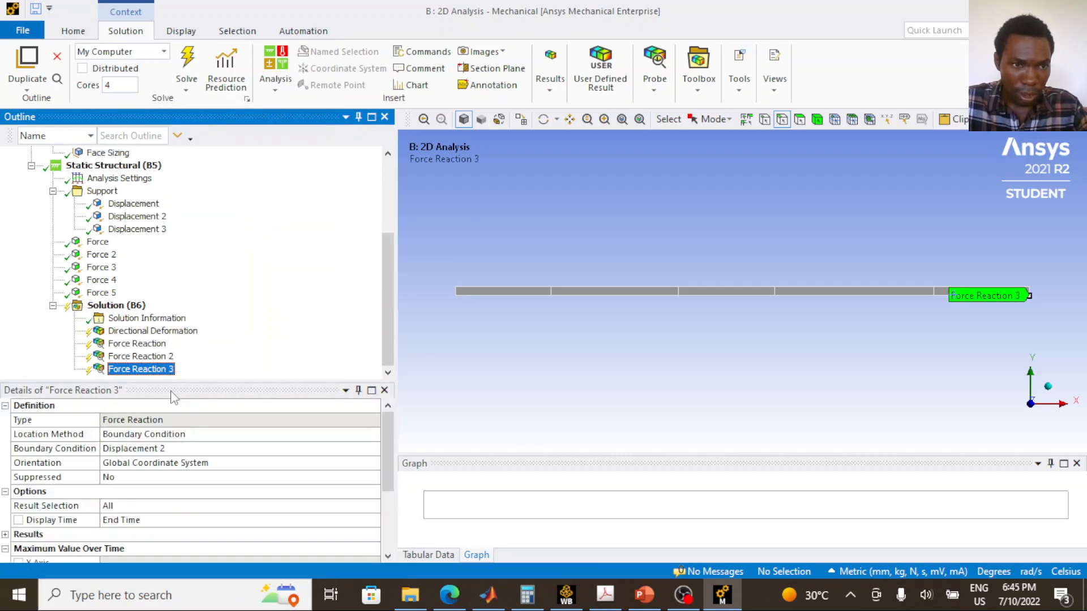
pyautogui.click(280, 453)
pyautogui.click(373, 448)
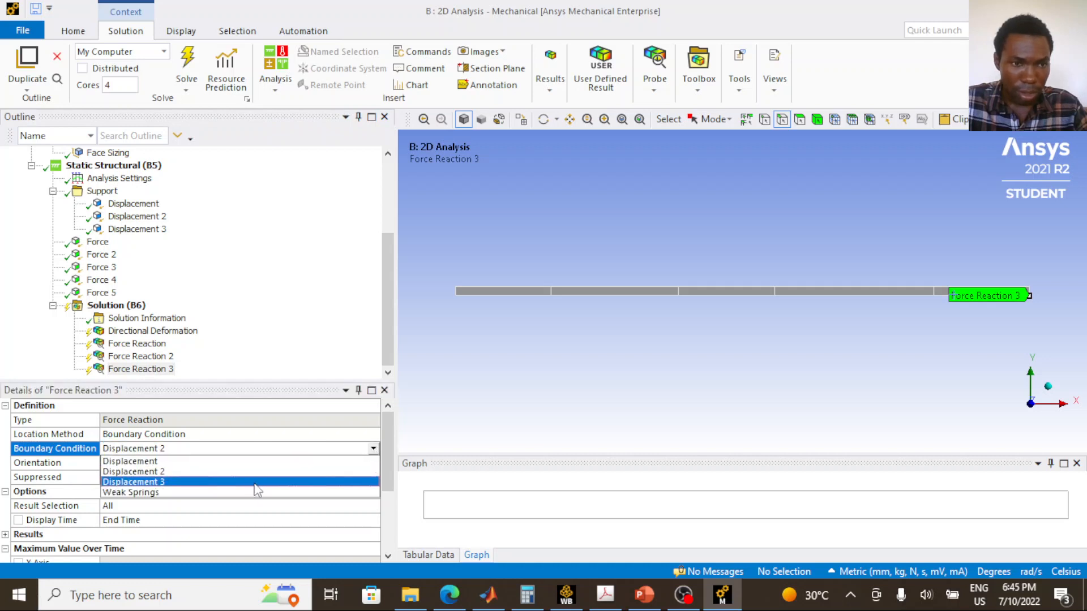
pyautogui.click(264, 482)
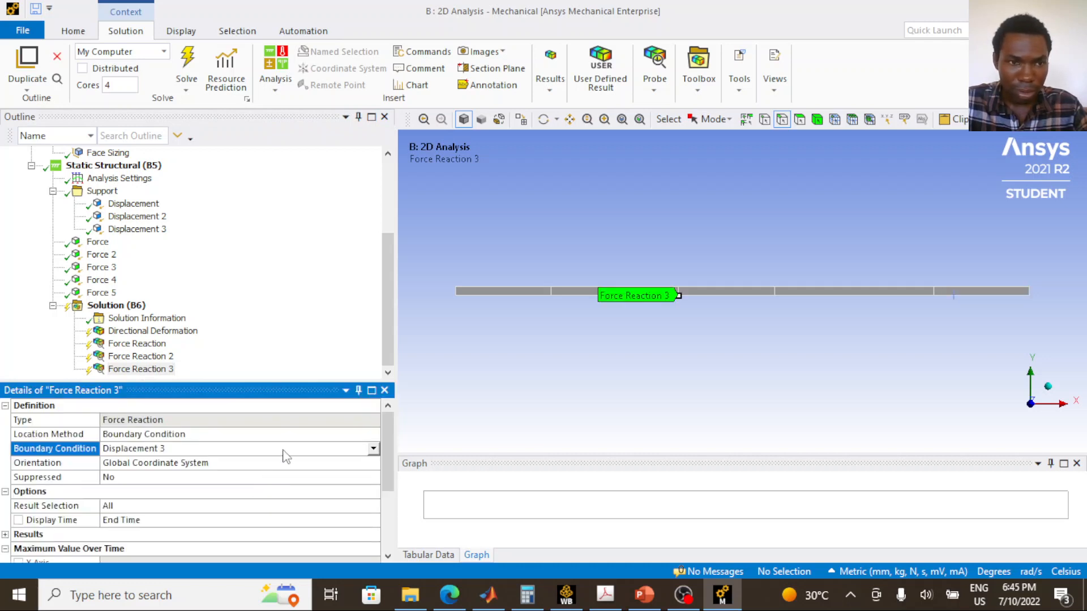
pyautogui.click(162, 357)
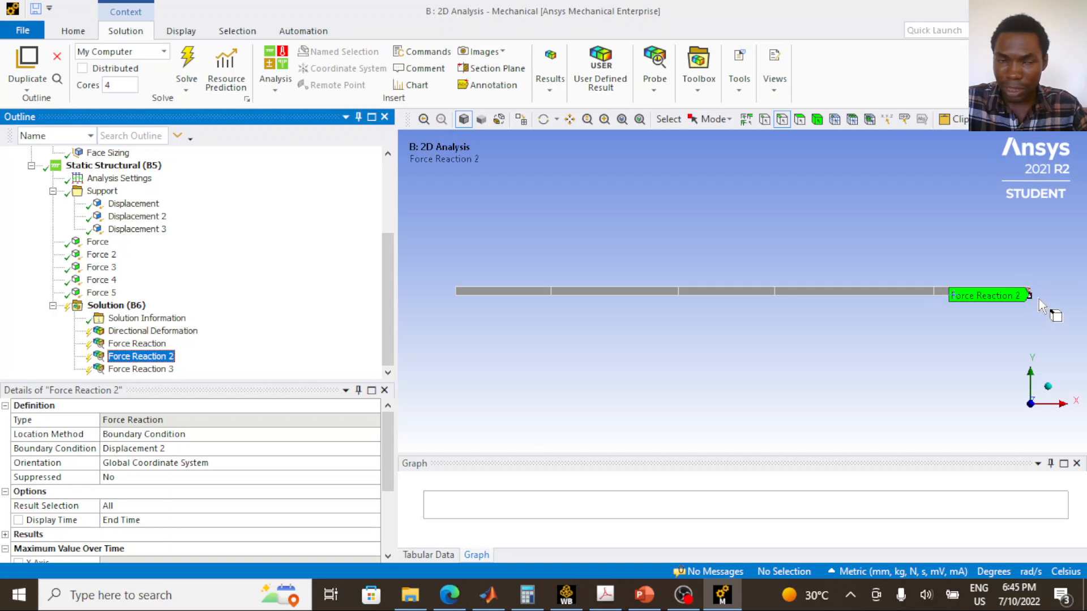
pyautogui.click(154, 369)
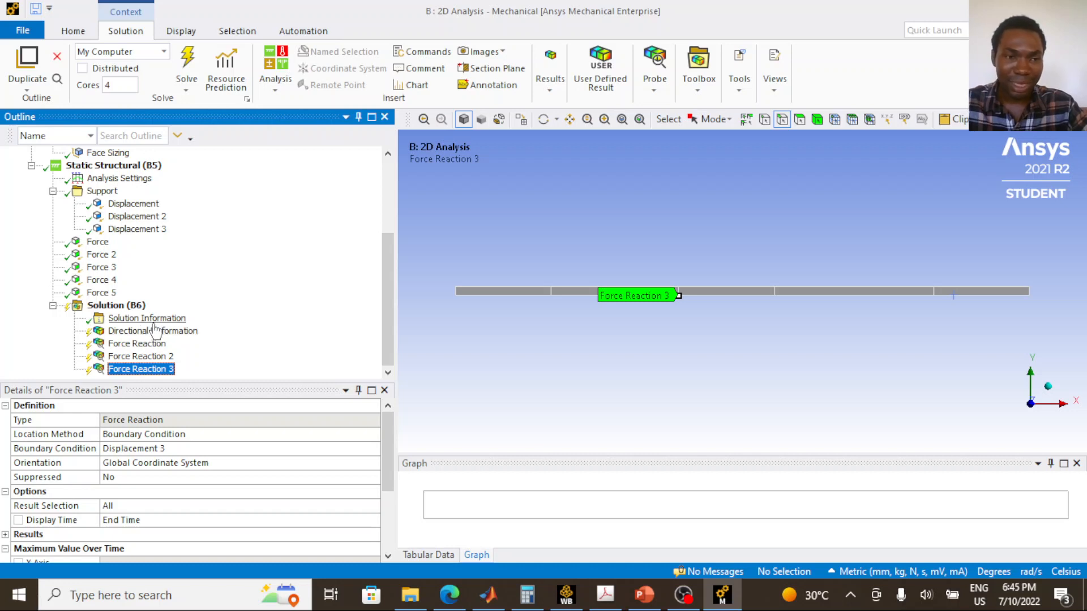
# Insert a Normal Stress result under the 2D analysis solution
pyautogui.click(148, 318)
pyautogui.click(103, 307)
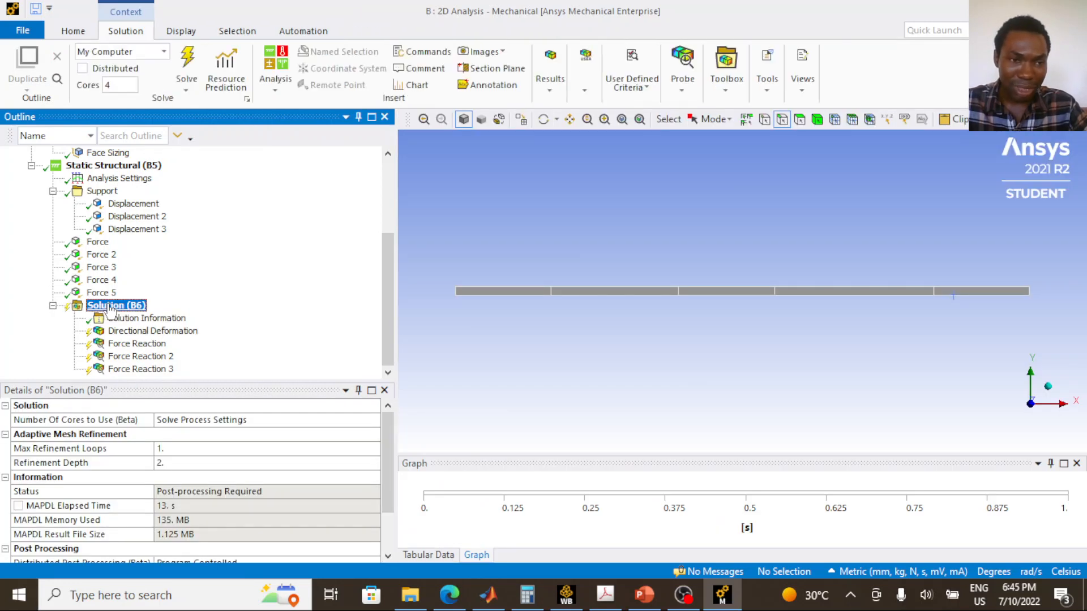
pyautogui.rightClick(110, 306)
pyautogui.moveTo(148, 315)
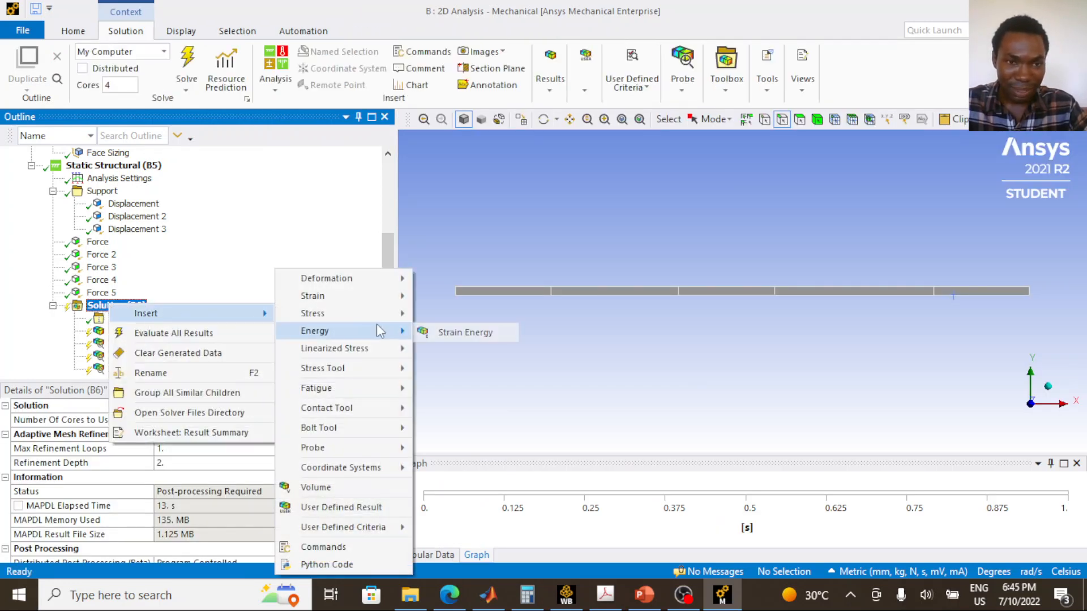
pyautogui.moveTo(340, 313)
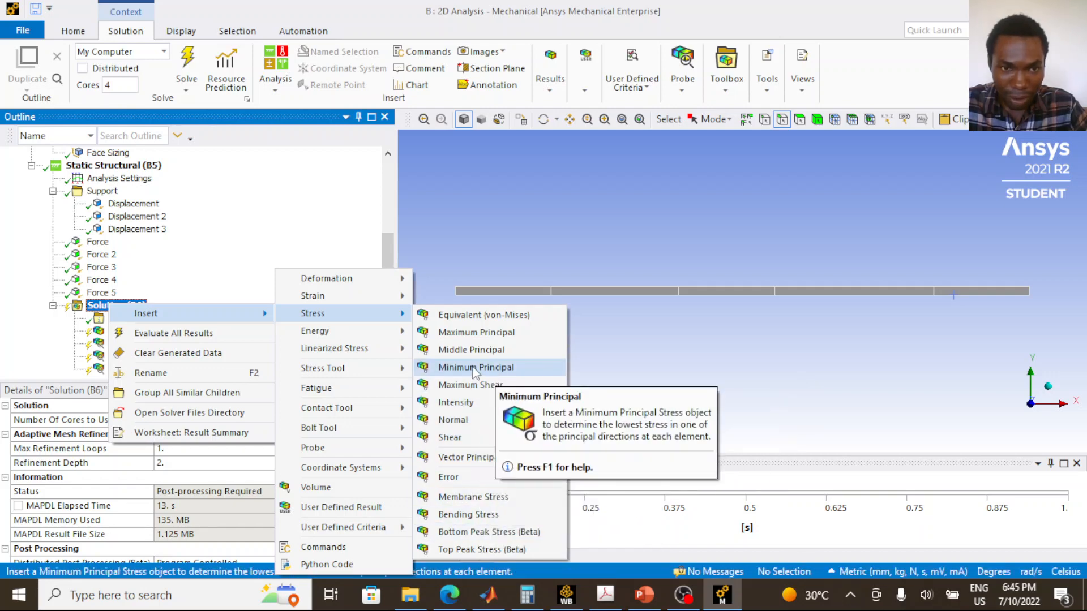
pyautogui.click(492, 424)
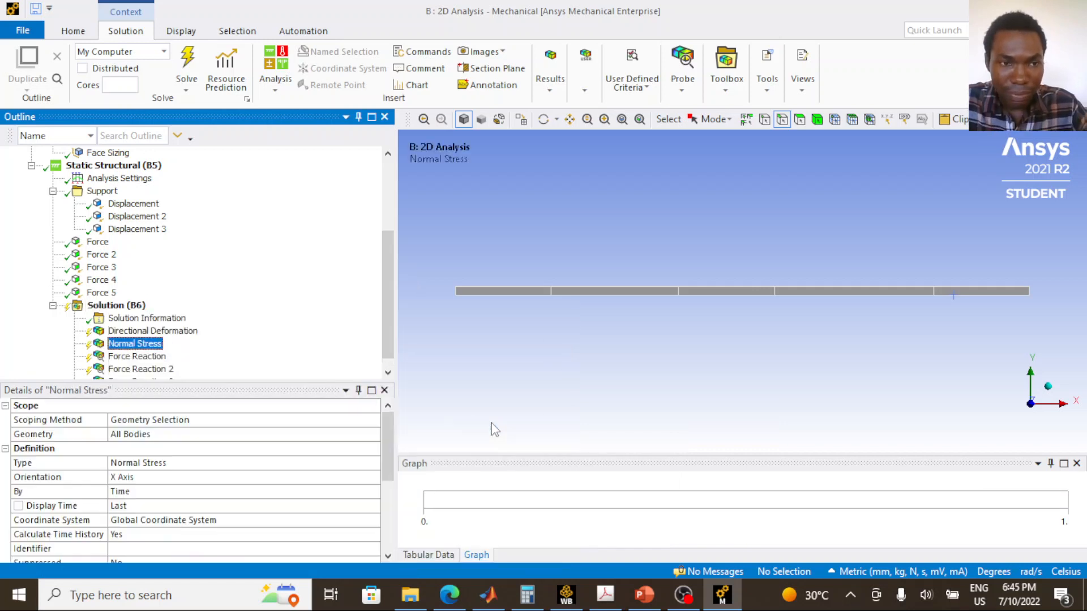
# Scope the normal stress result by the Path method to the construction path, keeping its X Axis orientation
pyautogui.click(207, 421)
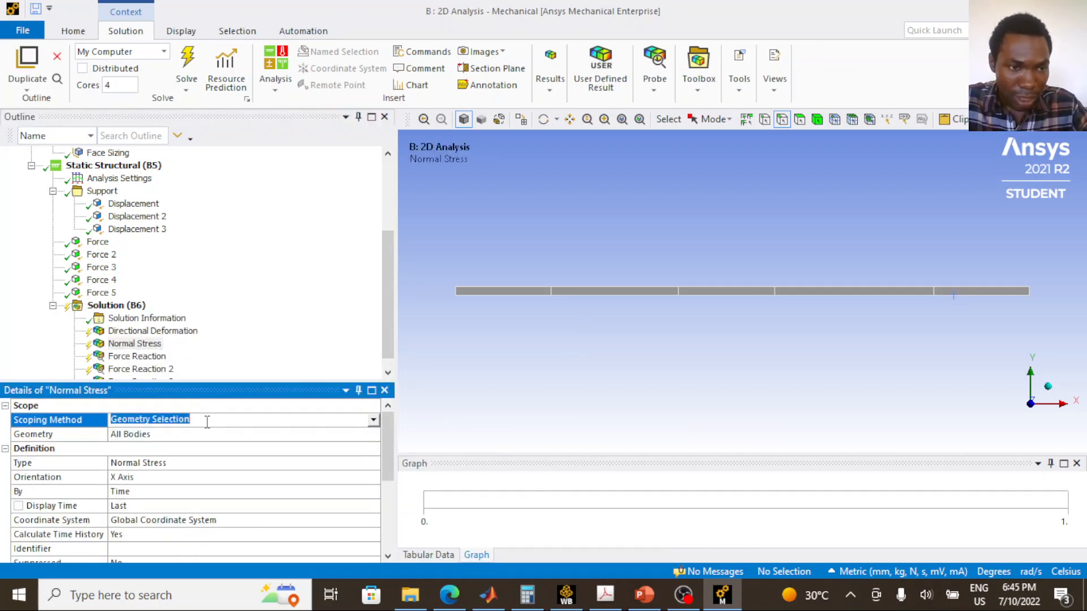
pyautogui.click(373, 421)
pyautogui.click(337, 456)
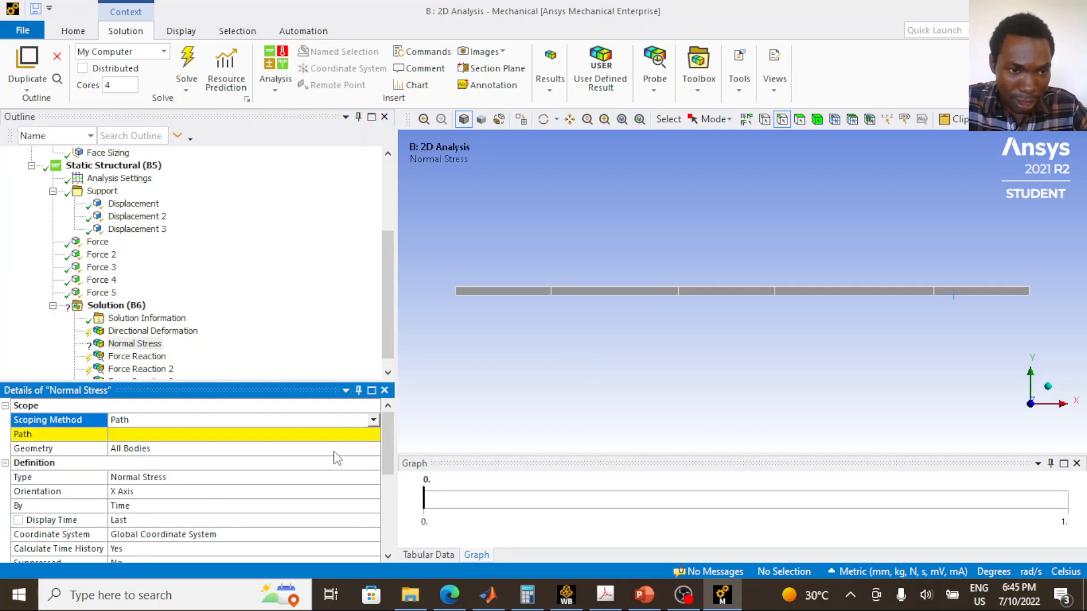
pyautogui.click(341, 435)
pyautogui.click(372, 435)
pyautogui.click(355, 450)
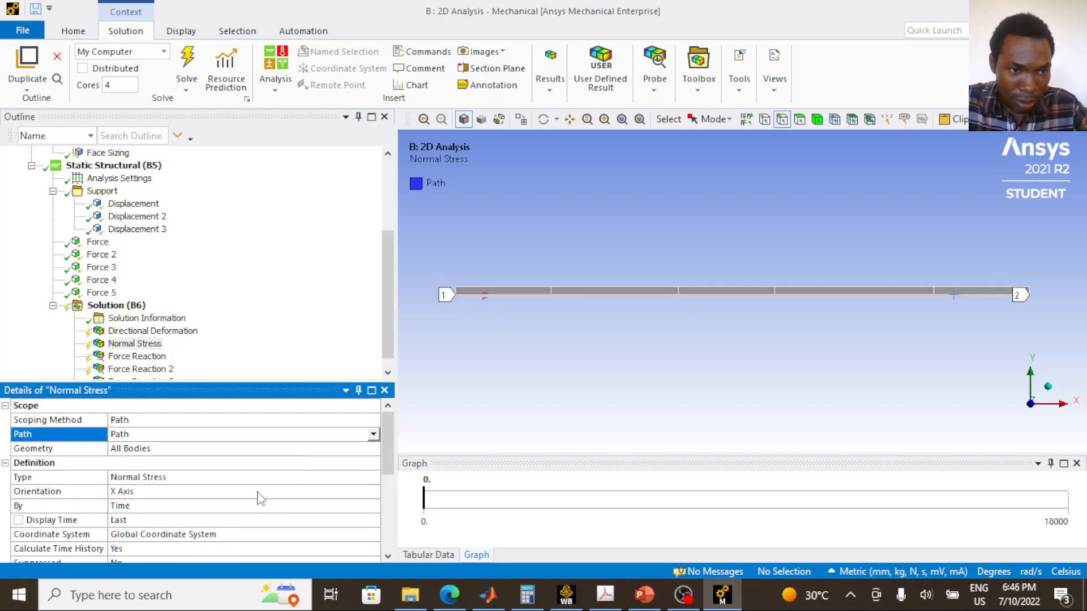
pyautogui.click(260, 492)
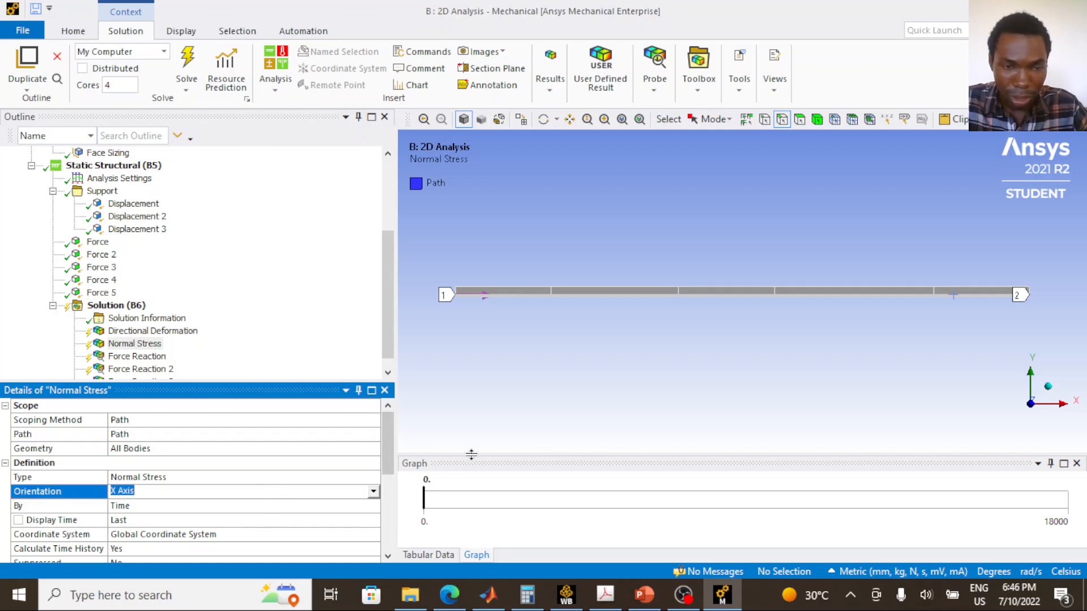
# Switch to PowerPoint and consult the beam analysis slide with the square cross-section calculation
pyautogui.scroll(-1, 182, 342)
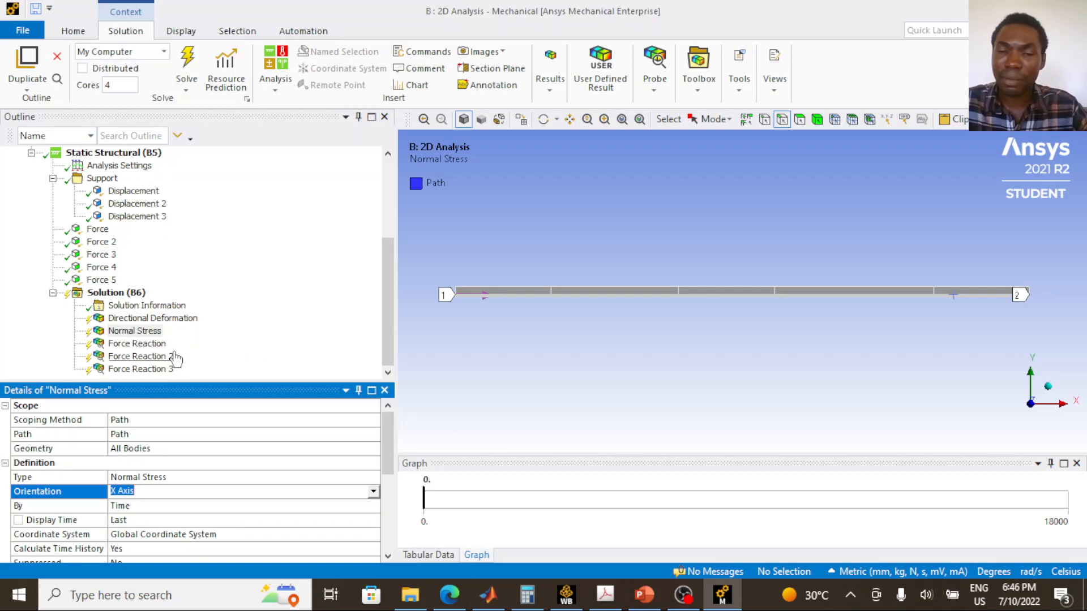
pyautogui.click(642, 594)
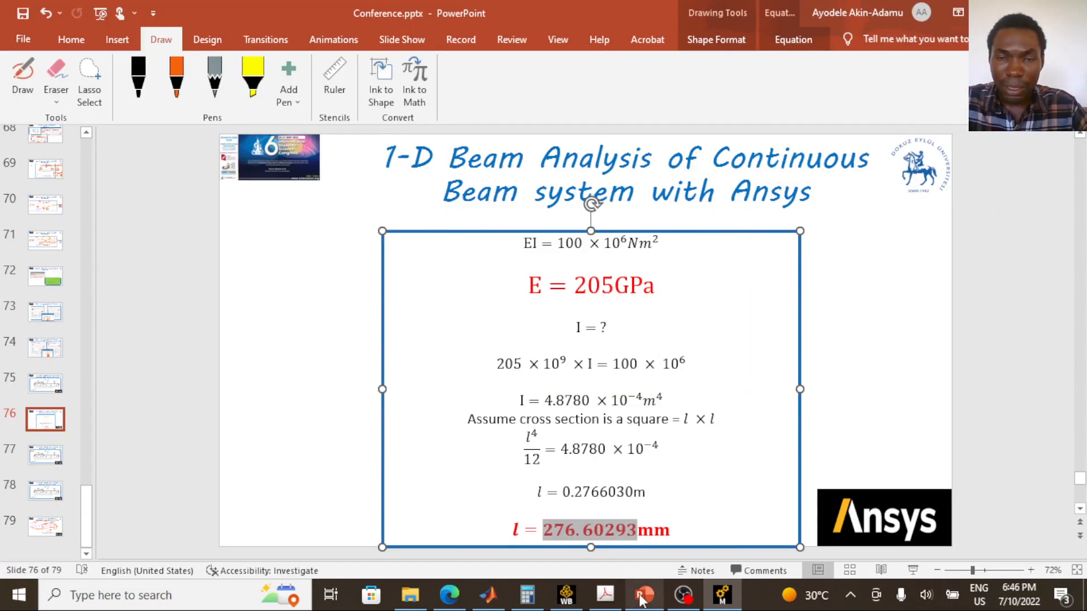
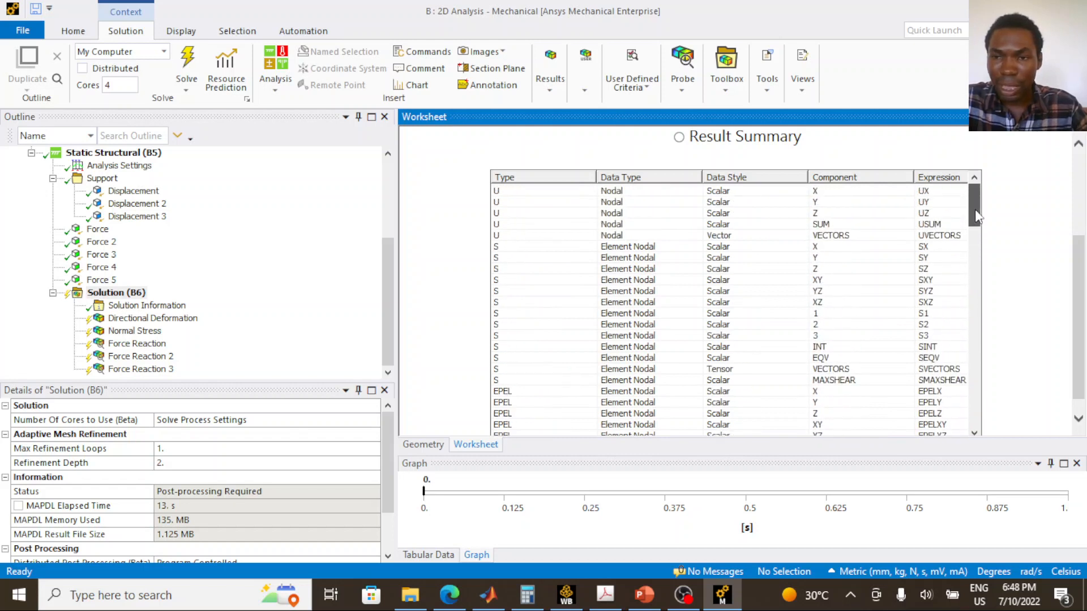
# Create a user defined result from the SX stress expression in the solution's Result Summary worksheet and check its expression
pyautogui.click(921, 236)
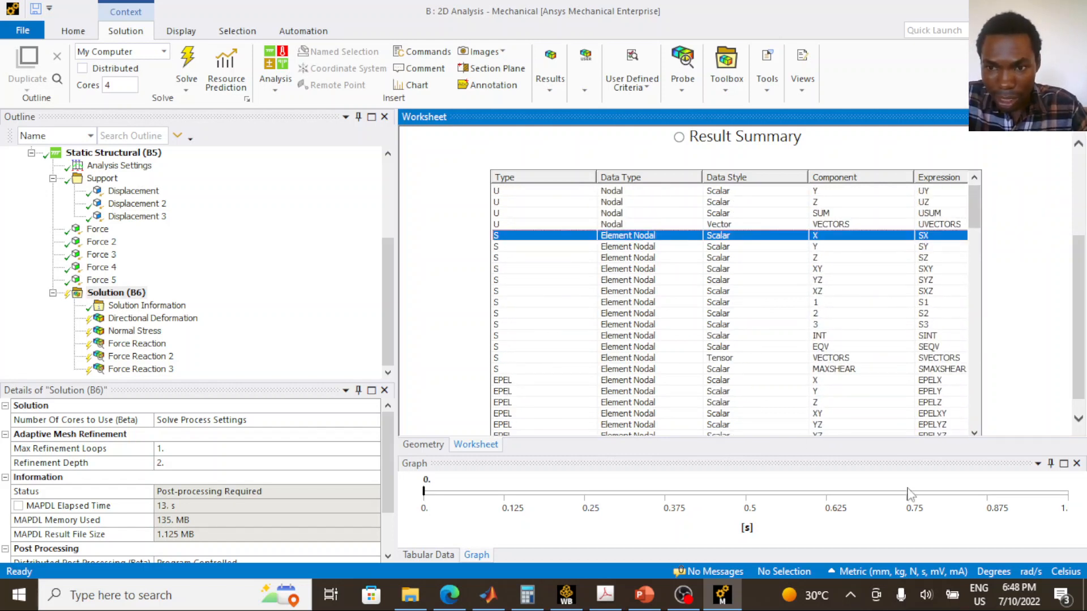
pyautogui.scroll(-1, 971, 400)
pyautogui.scroll(-1, 1010, 400)
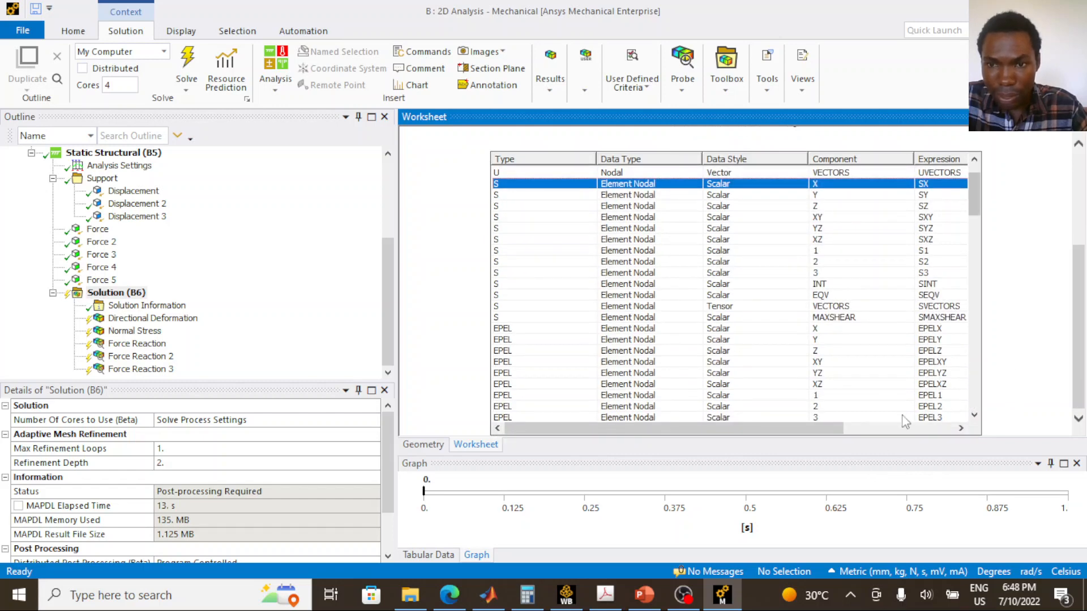
pyautogui.moveTo(802, 433); pyautogui.dragTo(962, 433)
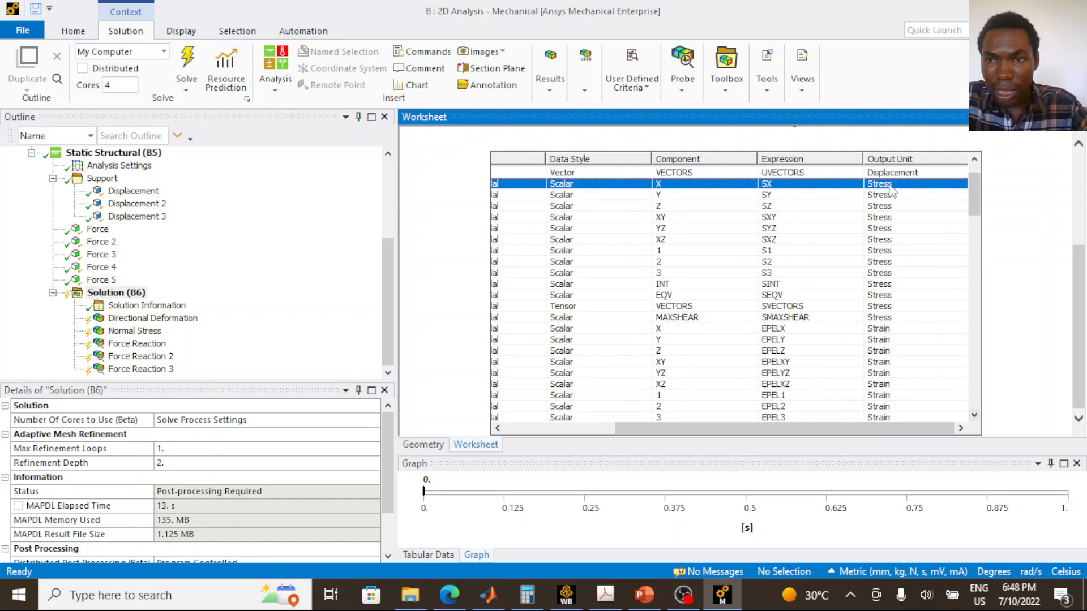
pyautogui.rightClick(769, 187)
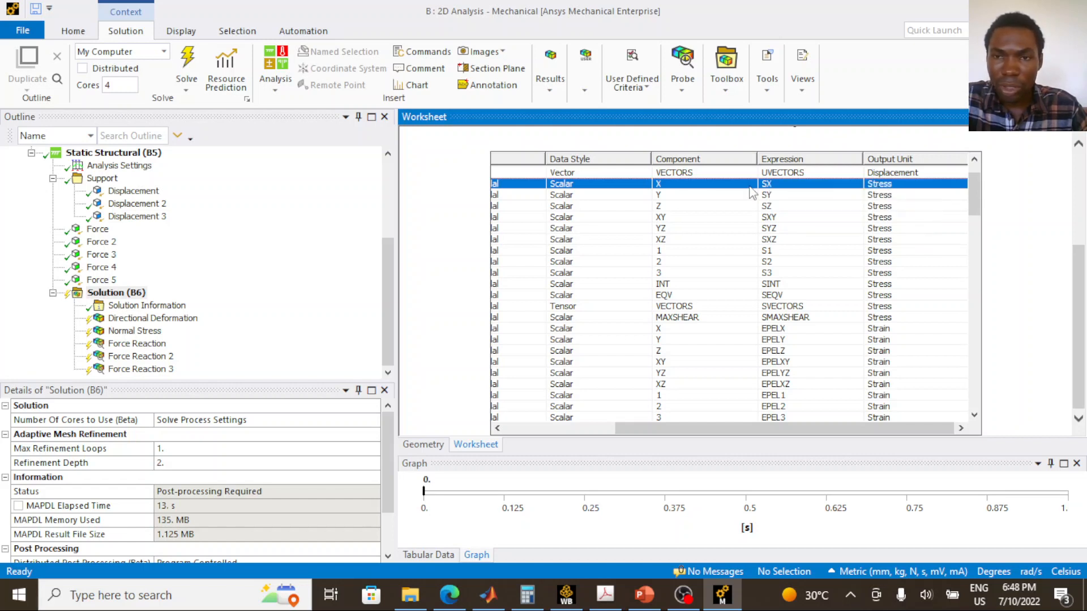
pyautogui.rightClick(749, 187)
pyautogui.click(785, 199)
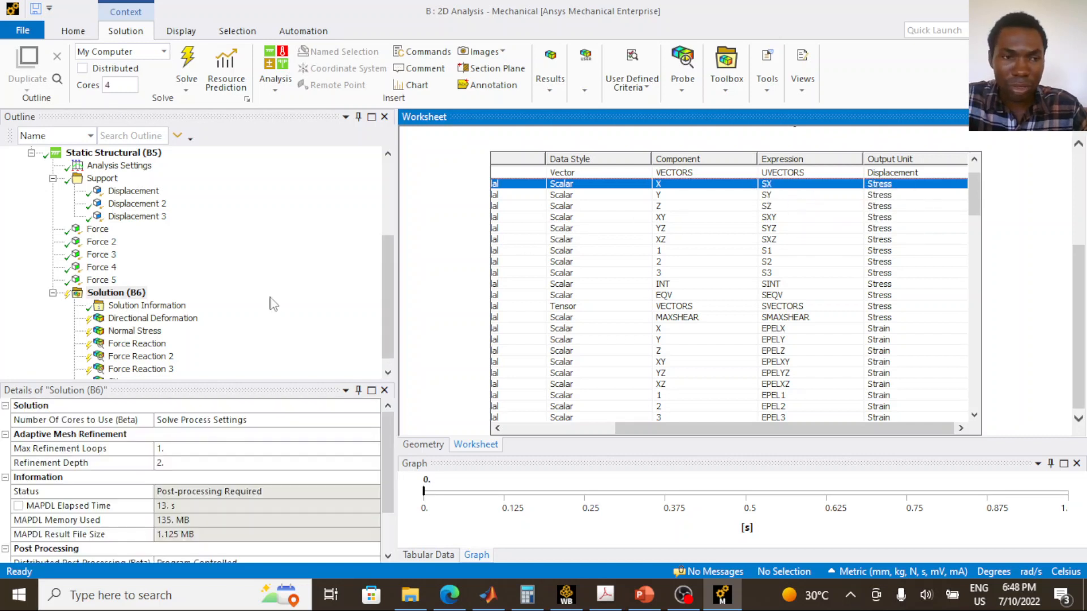
pyautogui.scroll(-1, 184, 321)
pyautogui.click(116, 373)
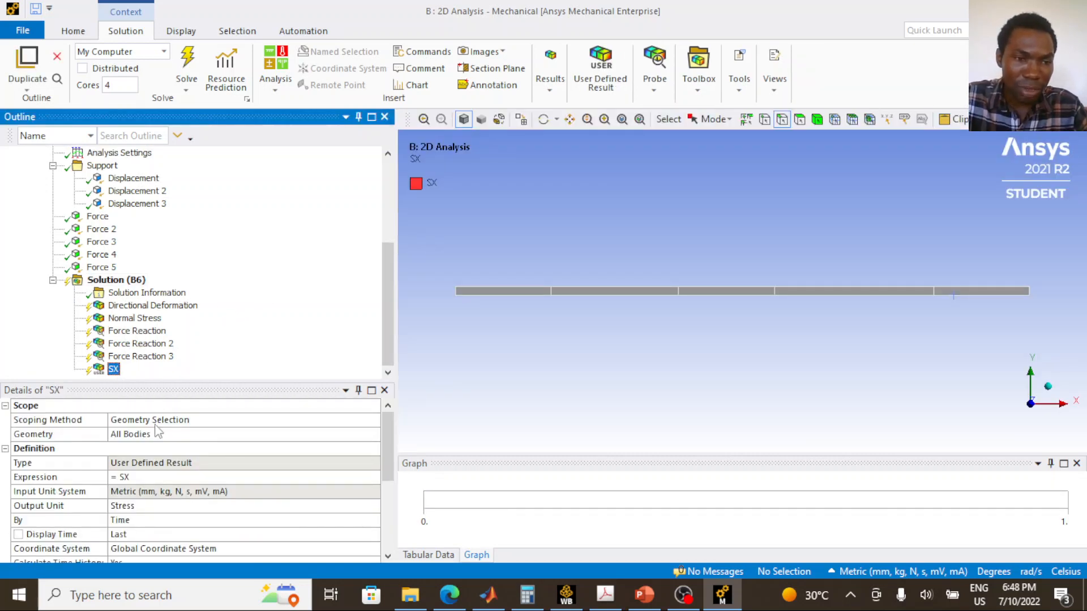
pyautogui.click(149, 480)
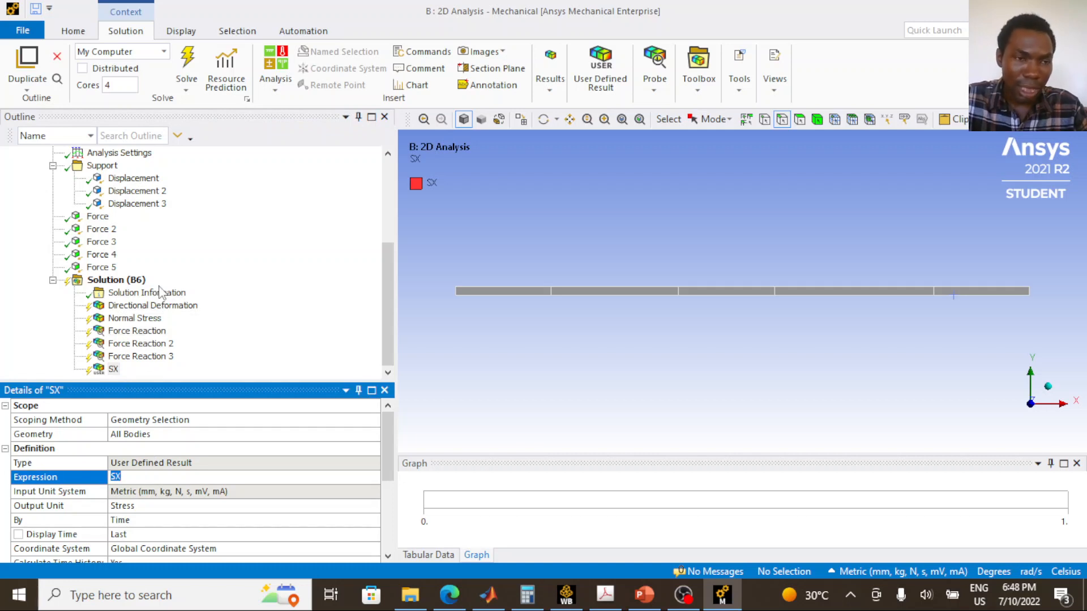
# Solve the 2D analysis and display the directional deformation result with an enlarged graph of the deflection along the path
pyautogui.click(187, 65)
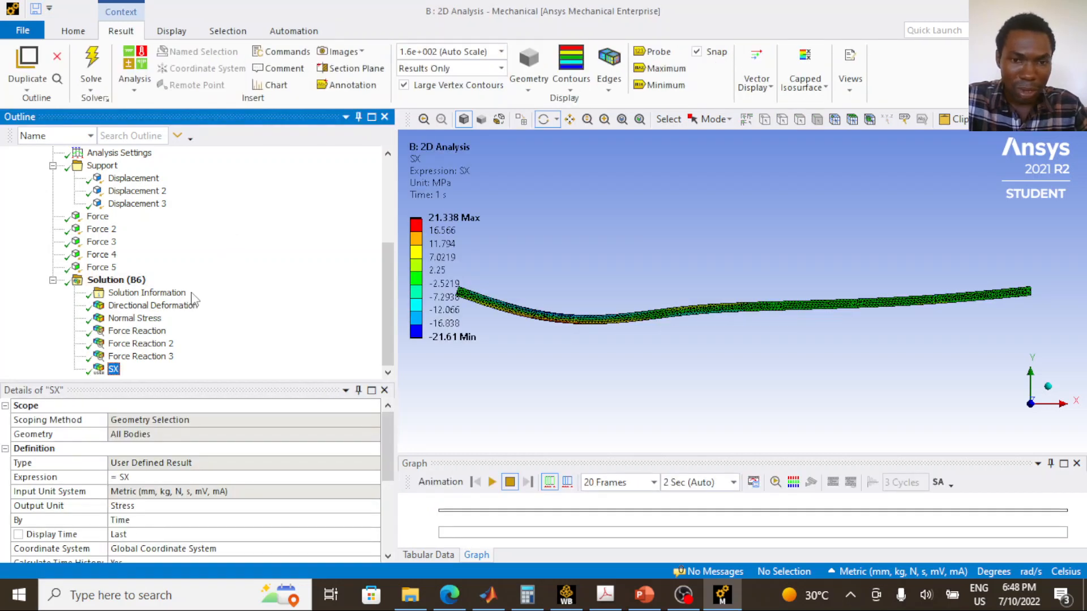
pyautogui.click(160, 306)
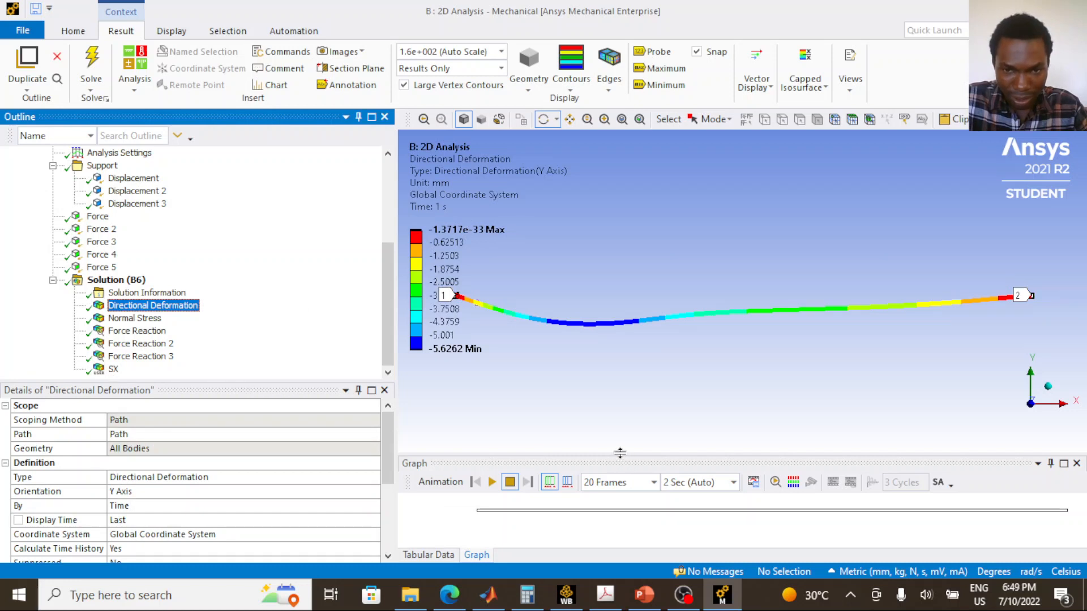
pyautogui.moveTo(620, 453); pyautogui.dragTo(620, 365)
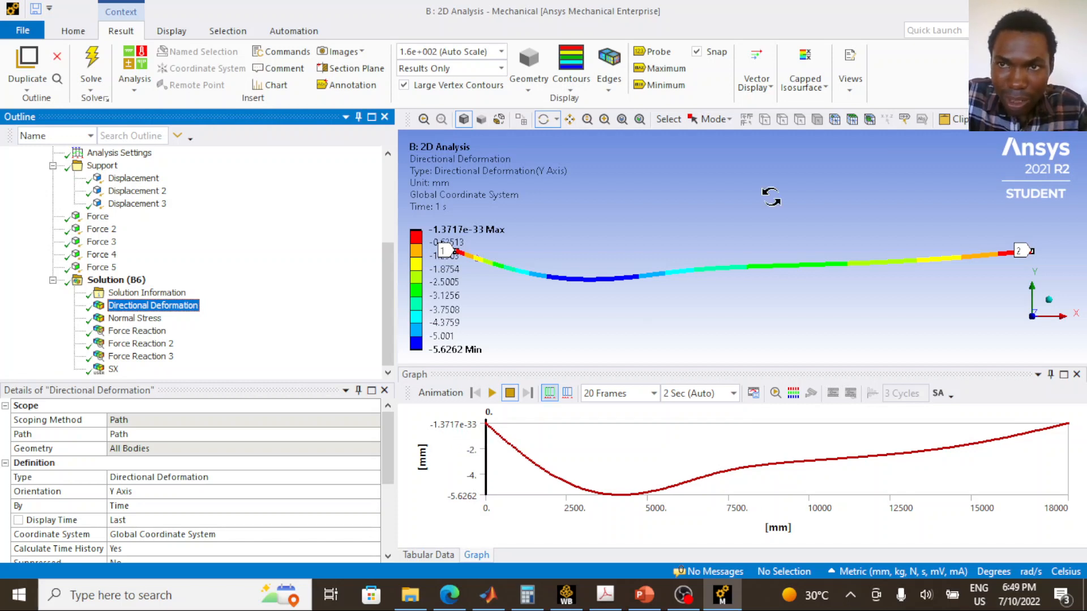
pyautogui.click(850, 70)
pyautogui.click(938, 131)
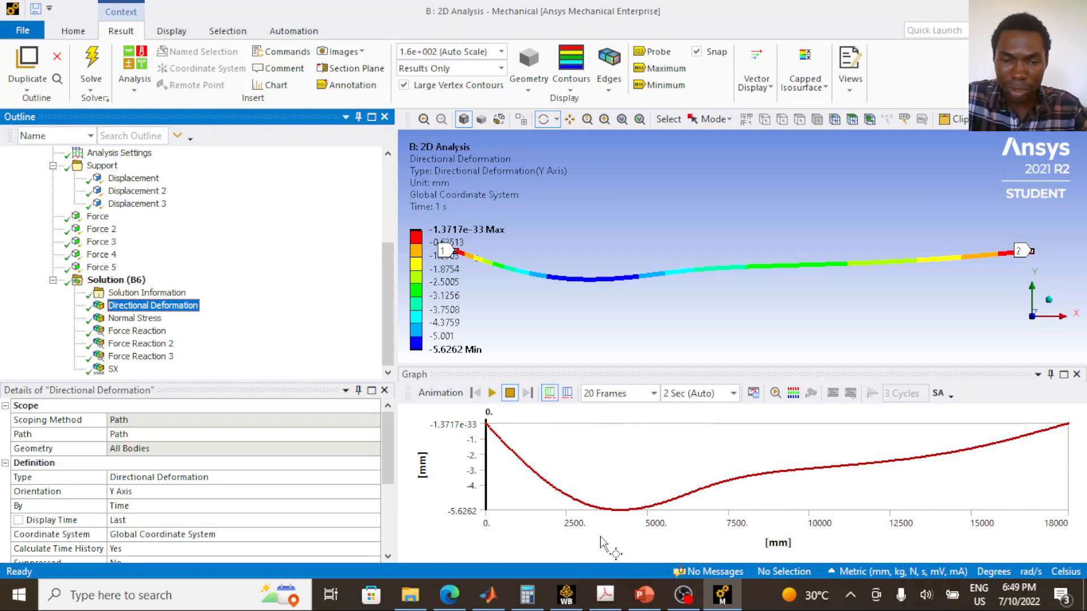
# Switch to Workbench and open the 1D Analysis model in a maximized Mechanical window
pyautogui.click(566, 598)
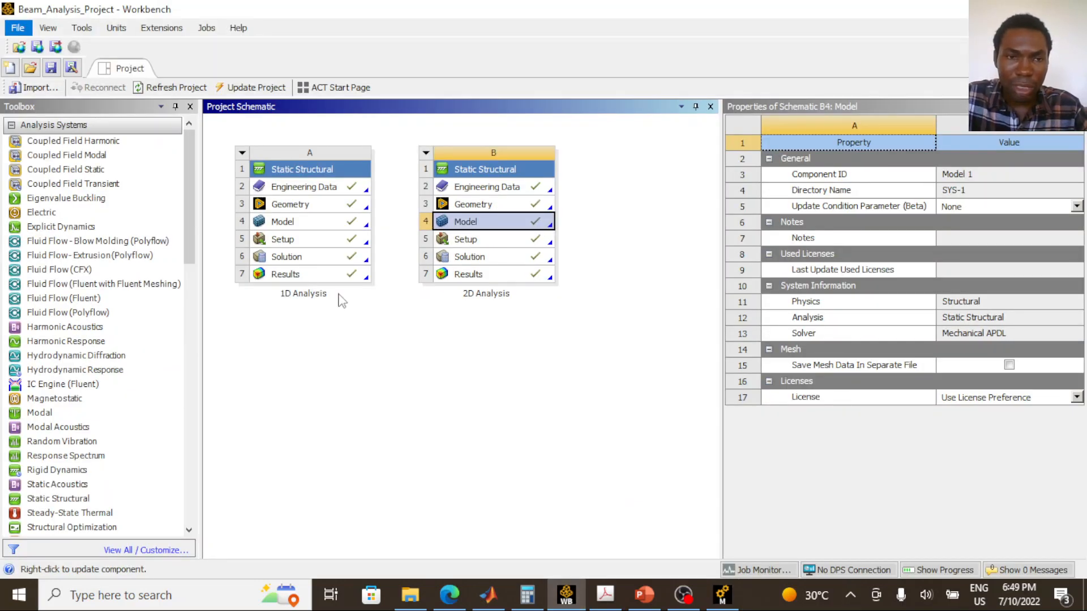
pyautogui.click(295, 222)
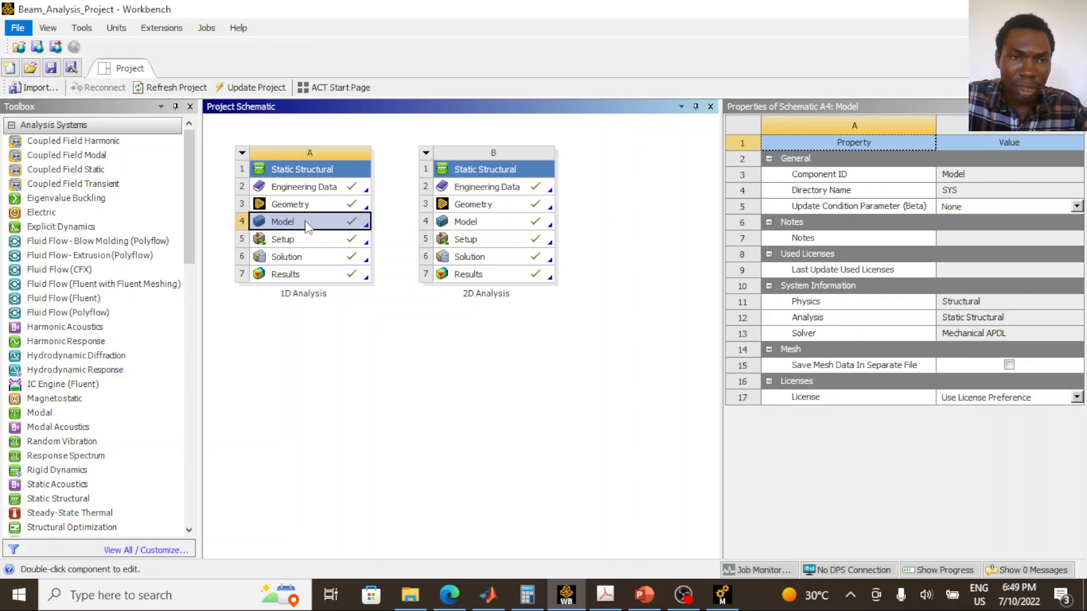
pyautogui.doubleClick(304, 225)
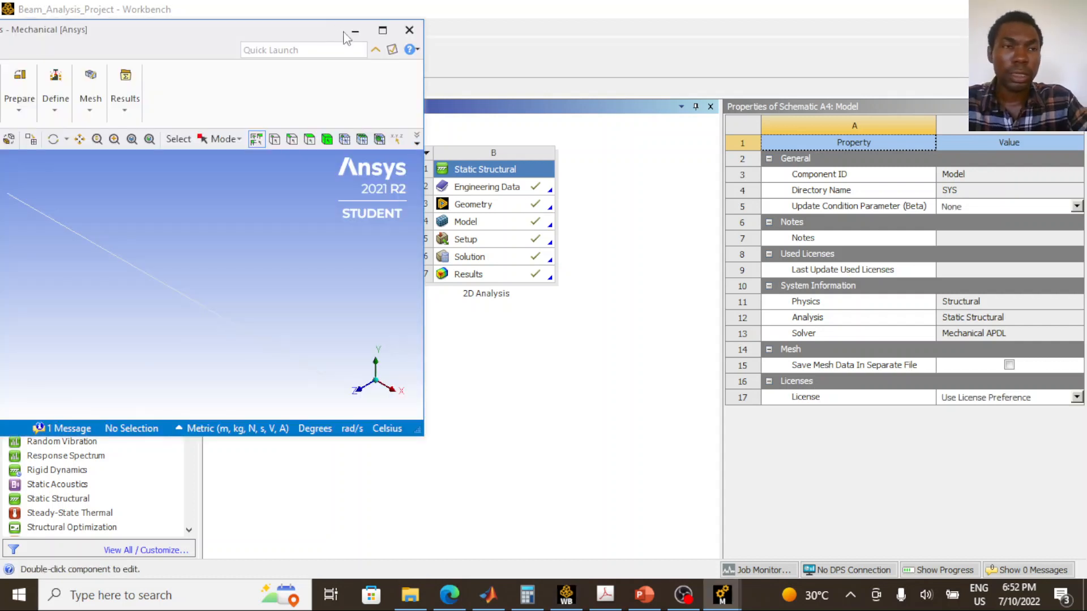
pyautogui.click(383, 32)
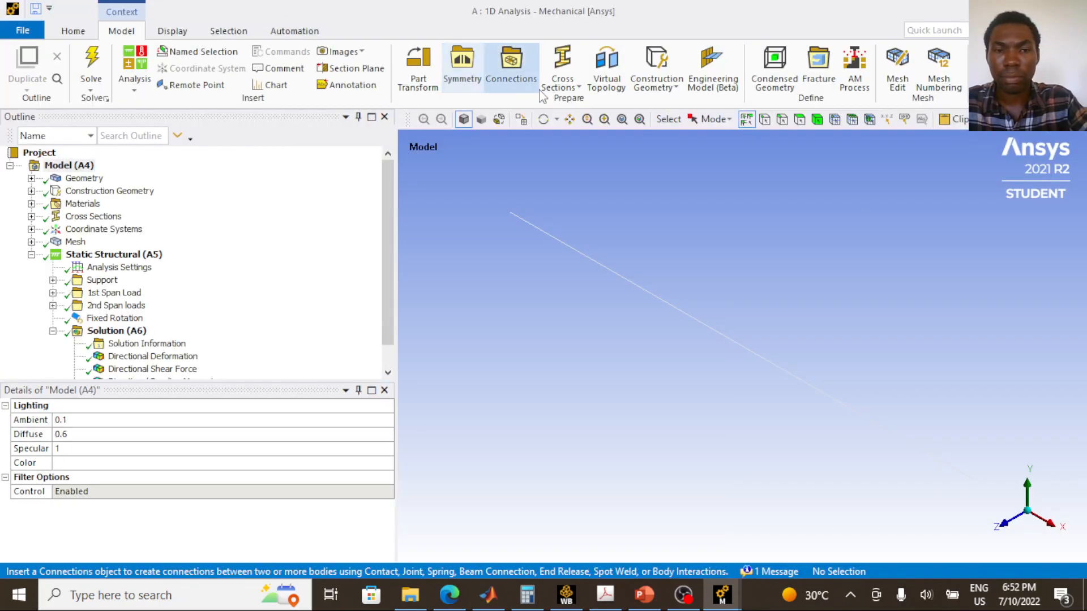
# Arrange the 1D Analysis and 2D Analysis Mechanical windows side by side for comparison
pyautogui.scroll(-1, 195, 269)
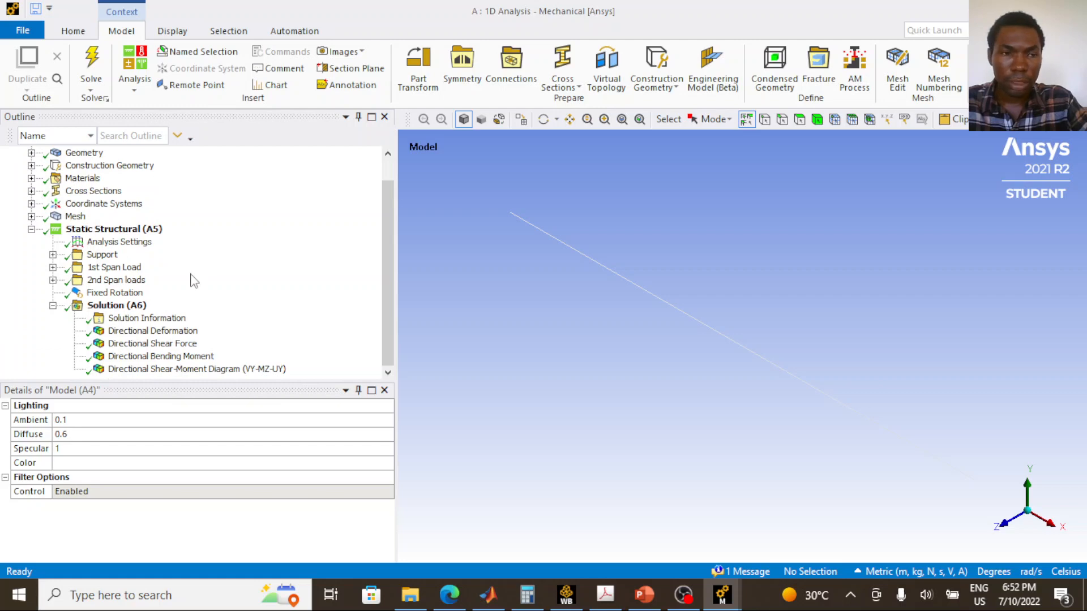
pyautogui.moveTo(688, 30); pyautogui.dragTo(0, 179)
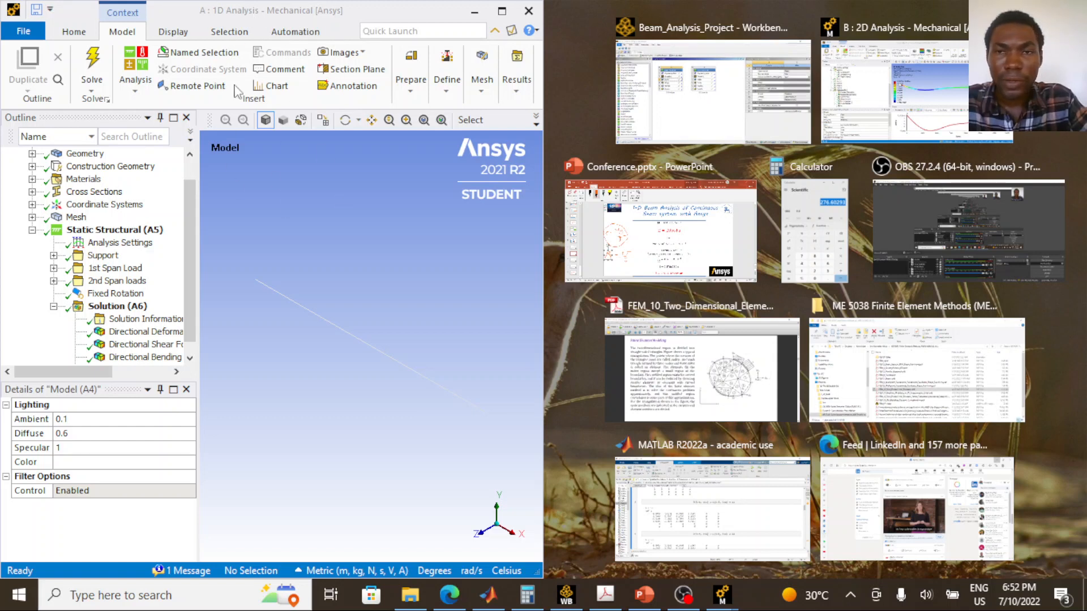
pyautogui.click(920, 93)
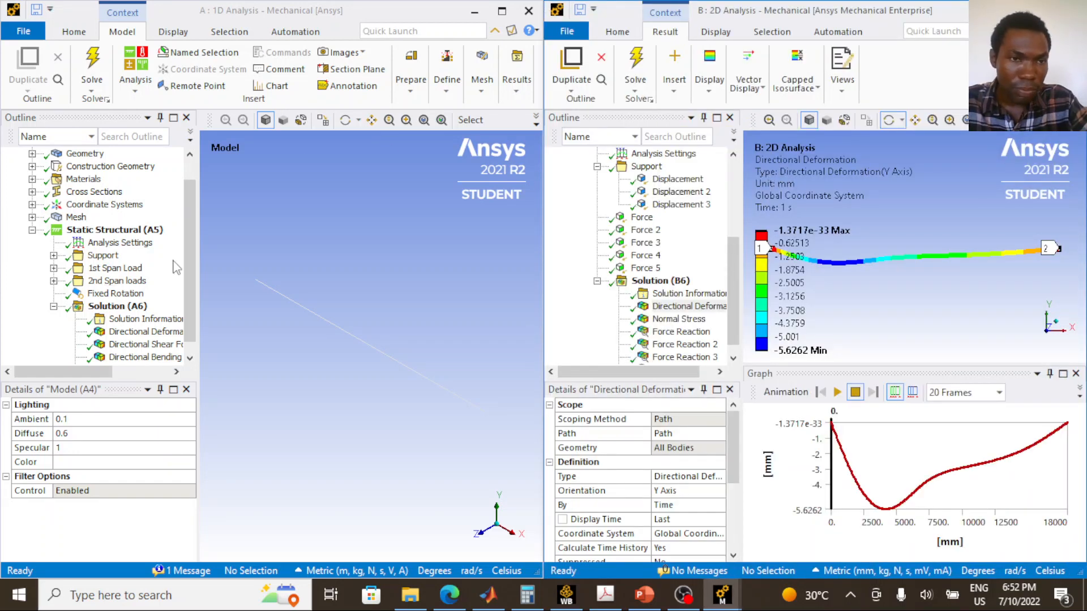
# Display the 1D analysis's directional deformation result with an enlarged graph of the deflection along the path
pyautogui.click(146, 332)
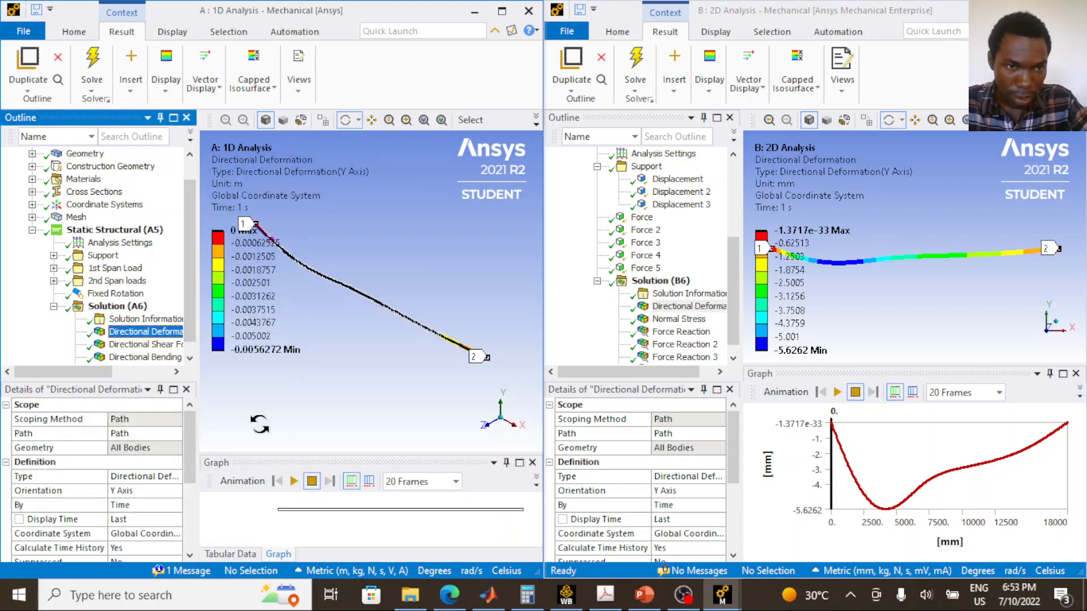
pyautogui.moveTo(198, 355); pyautogui.dragTo(79, 348)
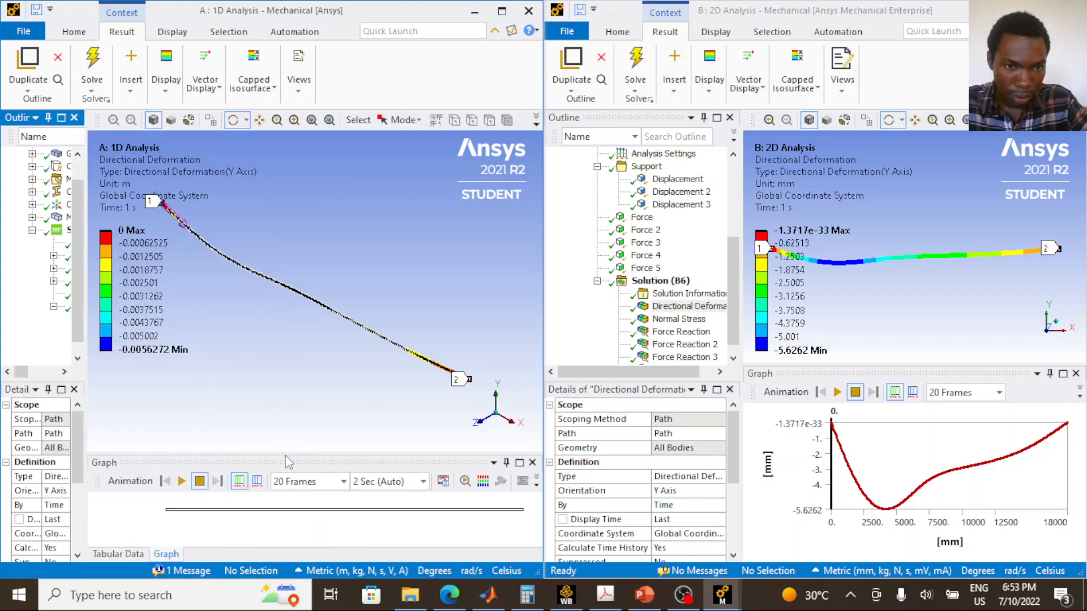
pyautogui.moveTo(285, 451); pyautogui.dragTo(285, 335)
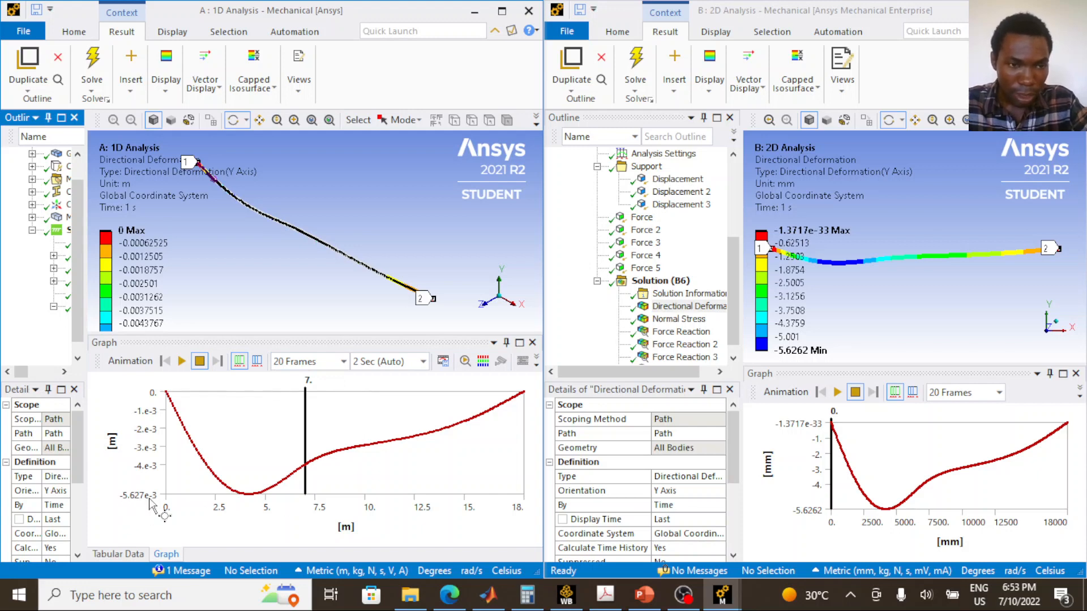
# Set the 1D analysis's unit system to Metric (mm, kg, N, s, mV, mA) and widen its model outline
pyautogui.click(374, 573)
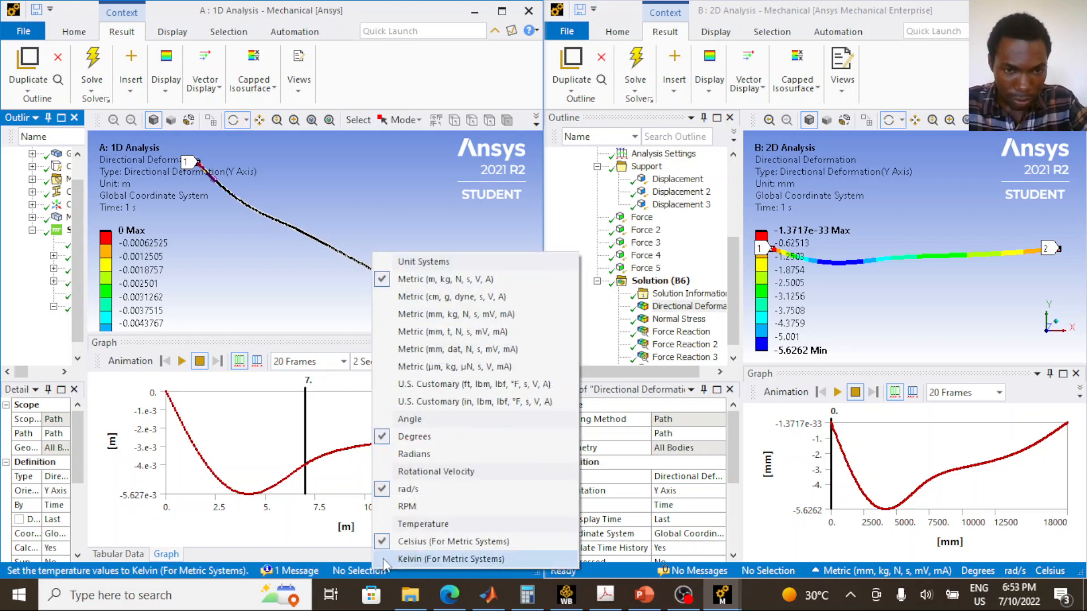
pyautogui.click(450, 315)
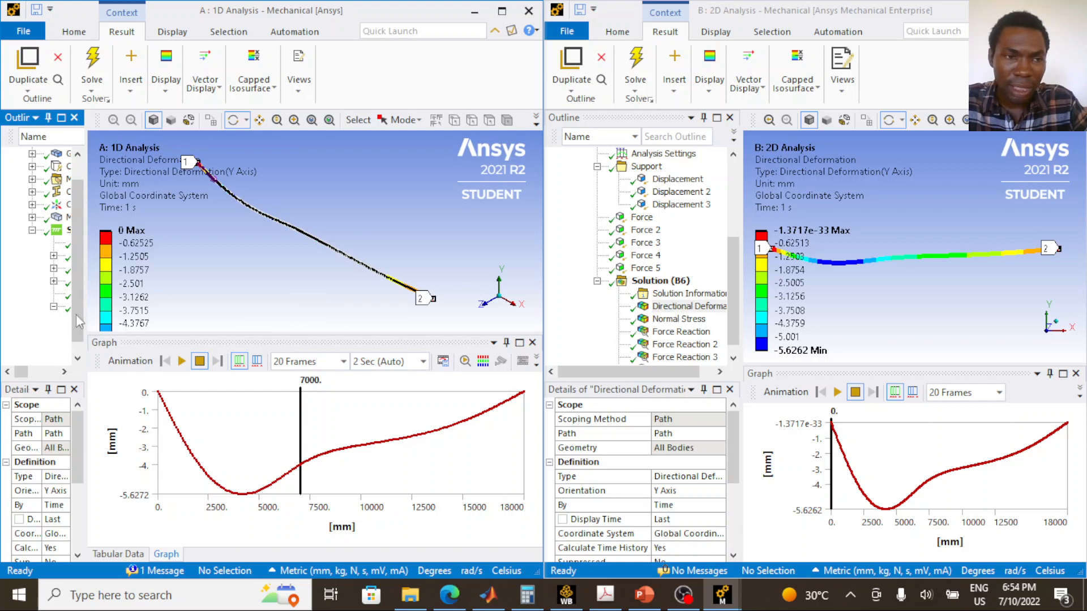
pyautogui.moveTo(85, 309); pyautogui.dragTo(190, 309)
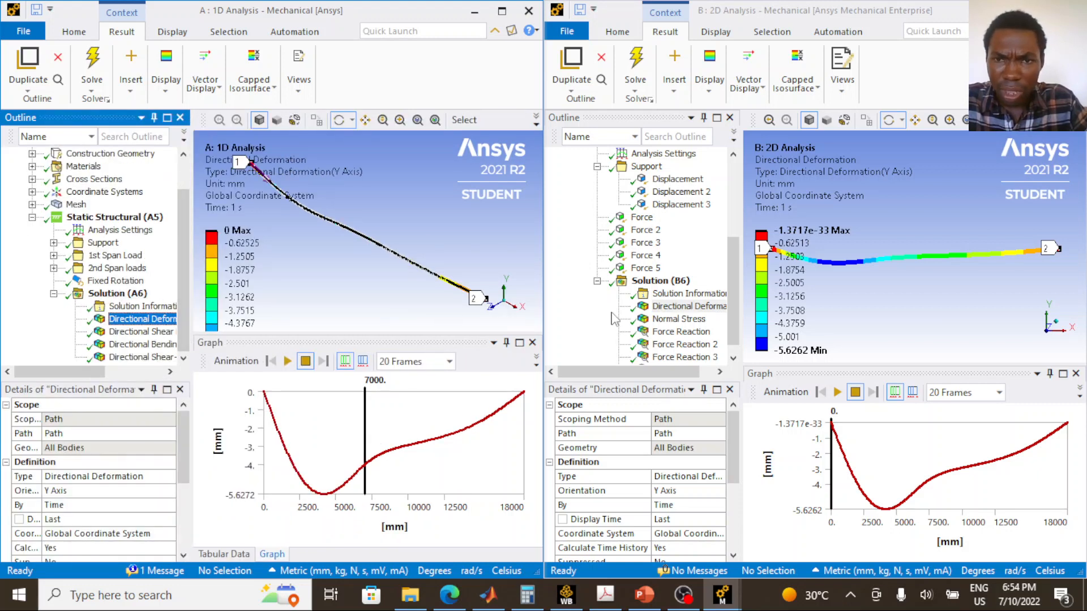
# Examine the Y-axis value of the first Force Reaction probe in the 2D analysis
pyautogui.click(683, 332)
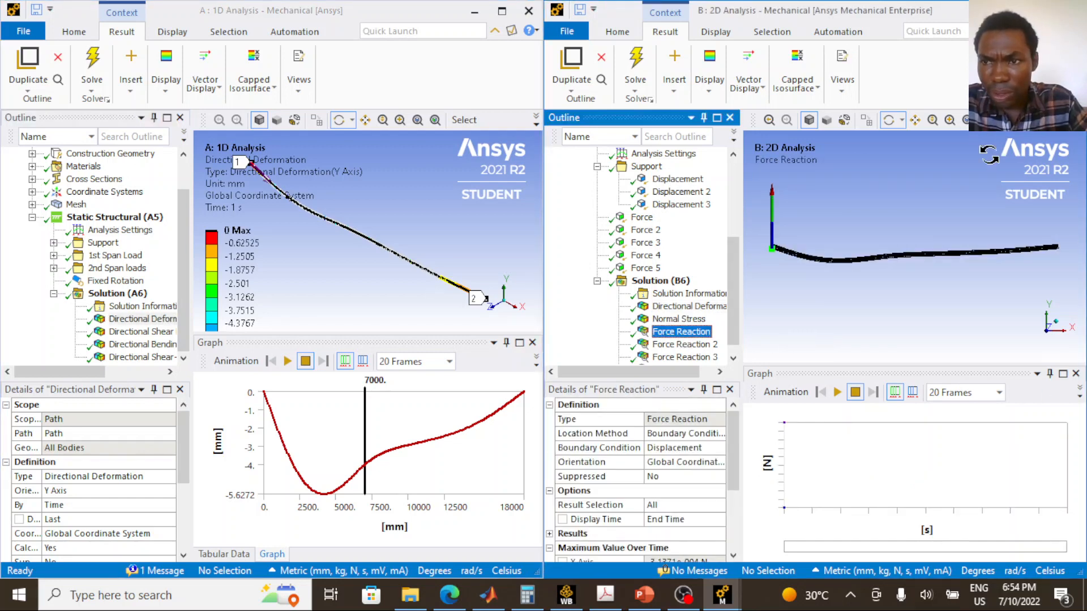
pyautogui.scroll(-3, 651, 501)
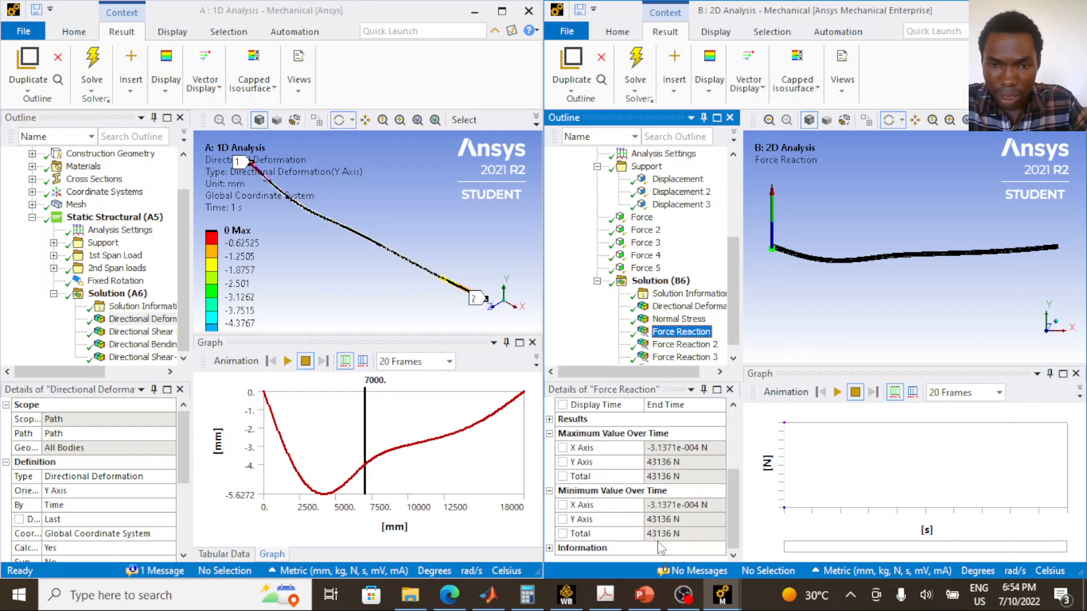
pyautogui.click(607, 521)
pyautogui.click(653, 519)
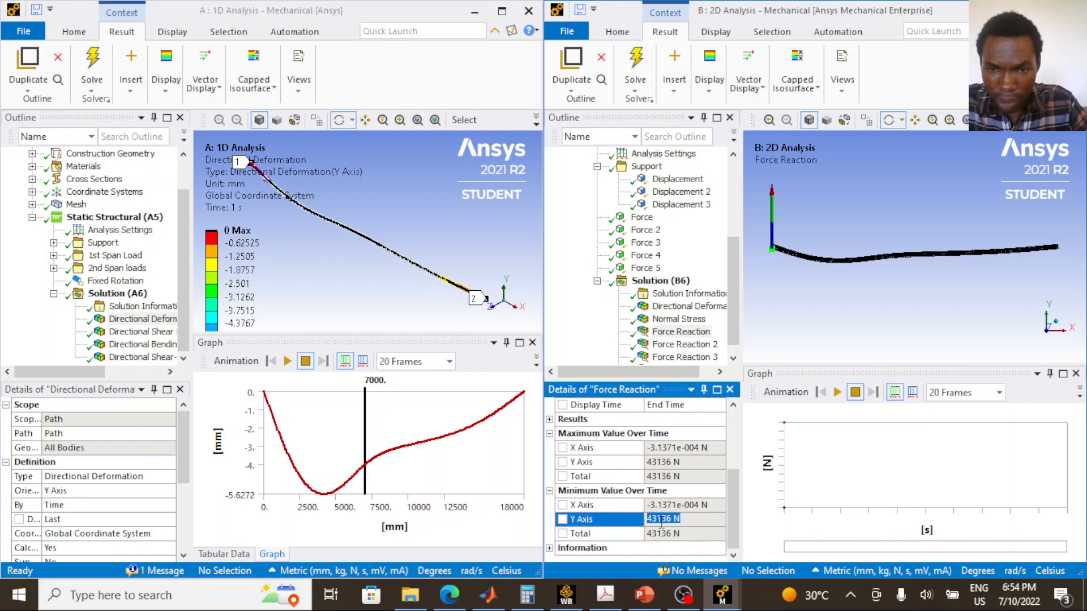
pyautogui.click(686, 520)
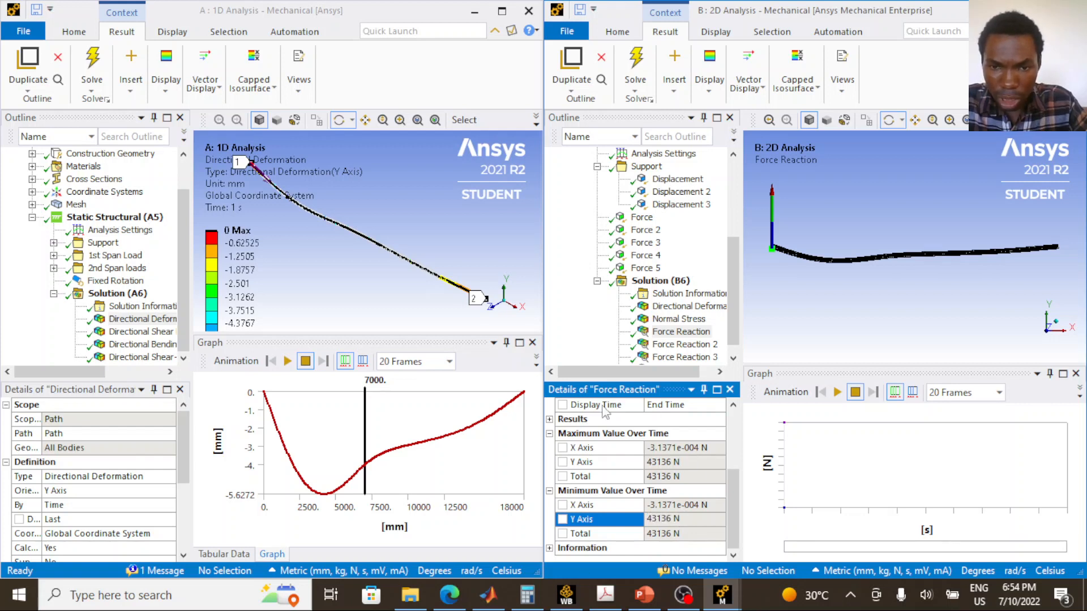
# Insert a Force Reaction probe in the 1D analysis solution with Displacement as its boundary condition
pyautogui.click(123, 296)
pyautogui.rightClick(124, 295)
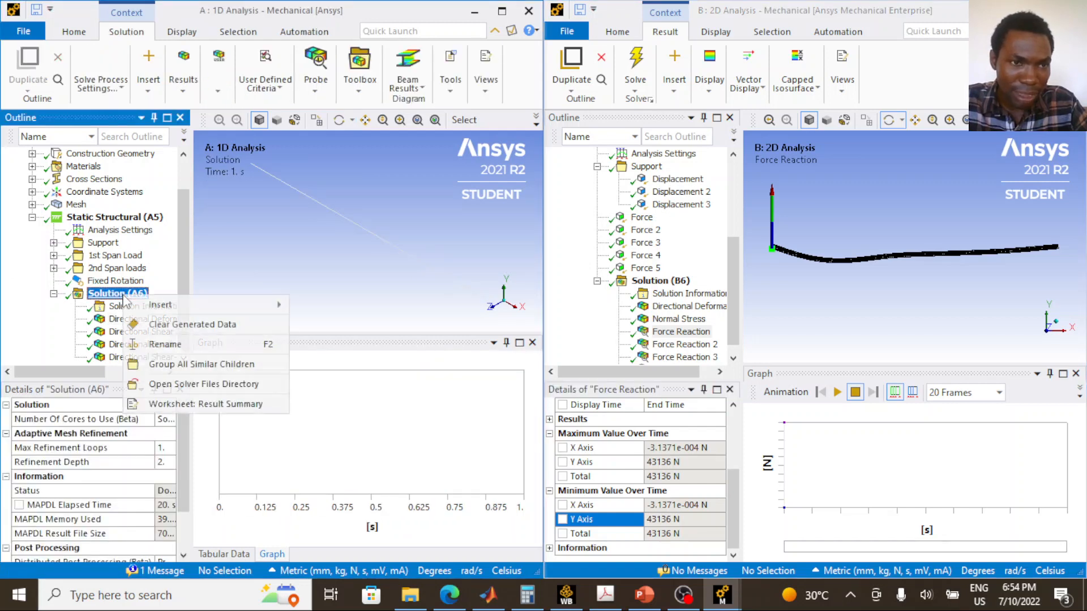
pyautogui.moveTo(162, 305)
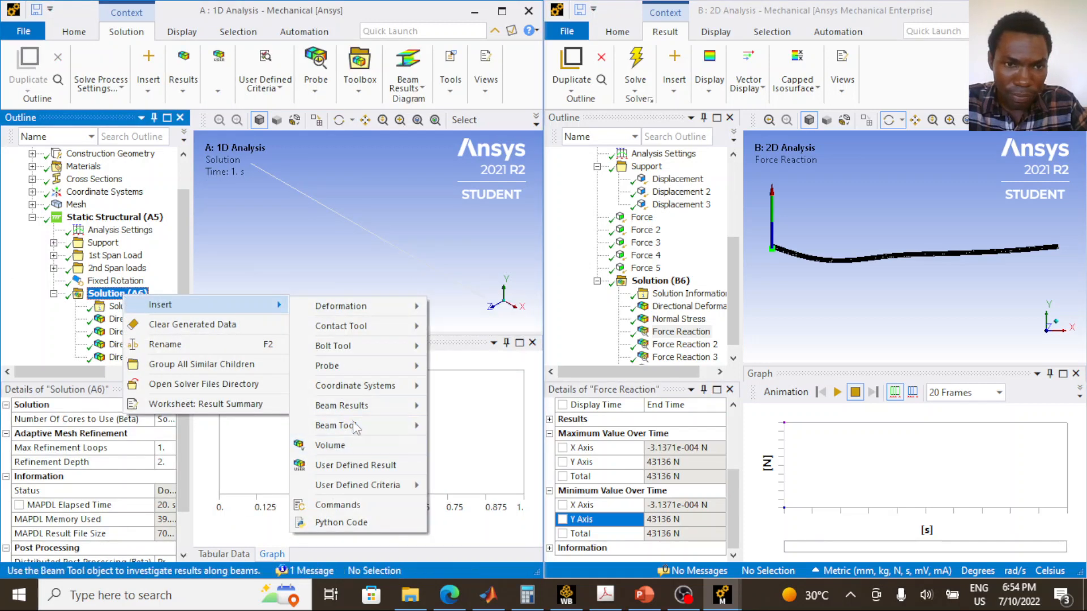
pyautogui.moveTo(352, 414)
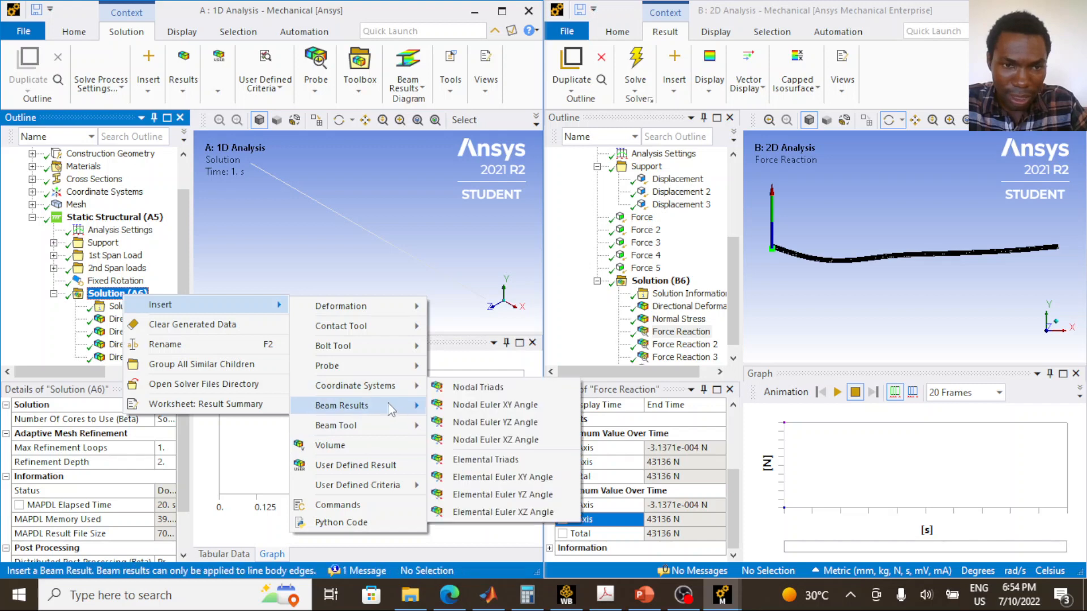
pyautogui.moveTo(396, 370)
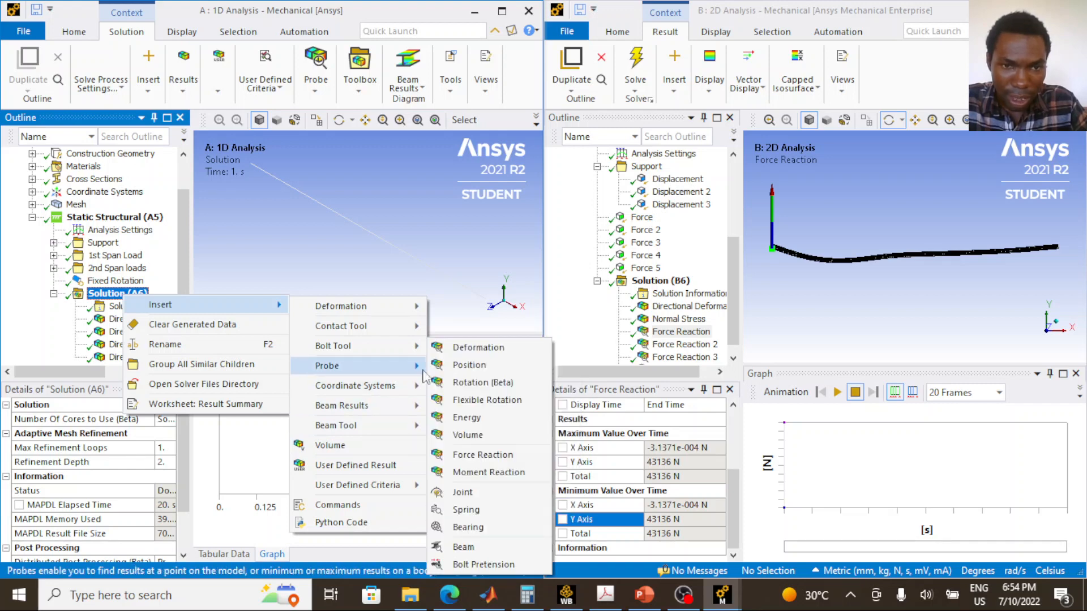
pyautogui.click(483, 456)
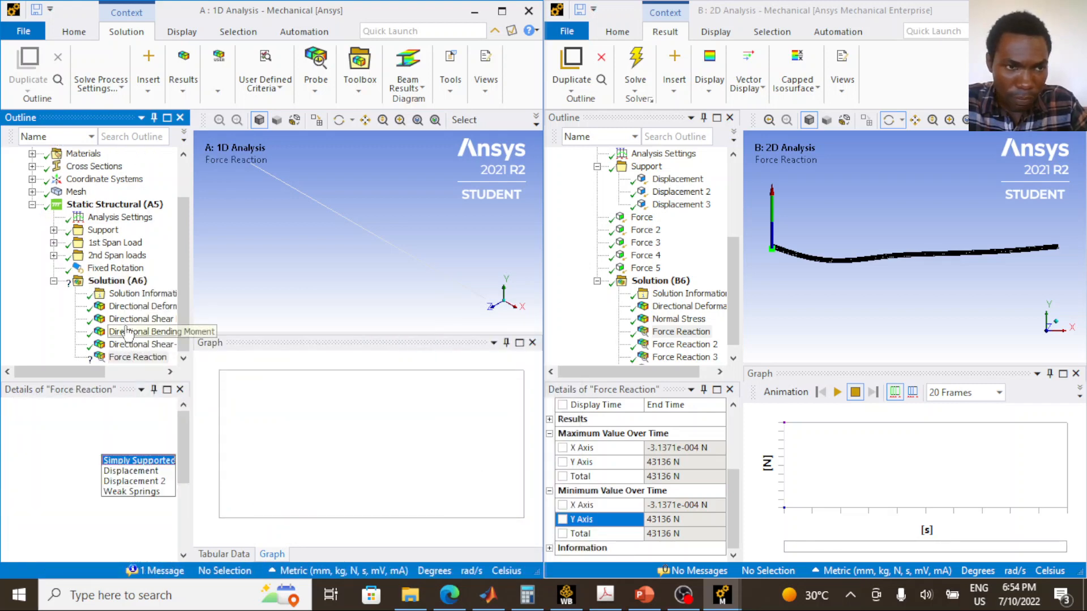
pyautogui.click(141, 473)
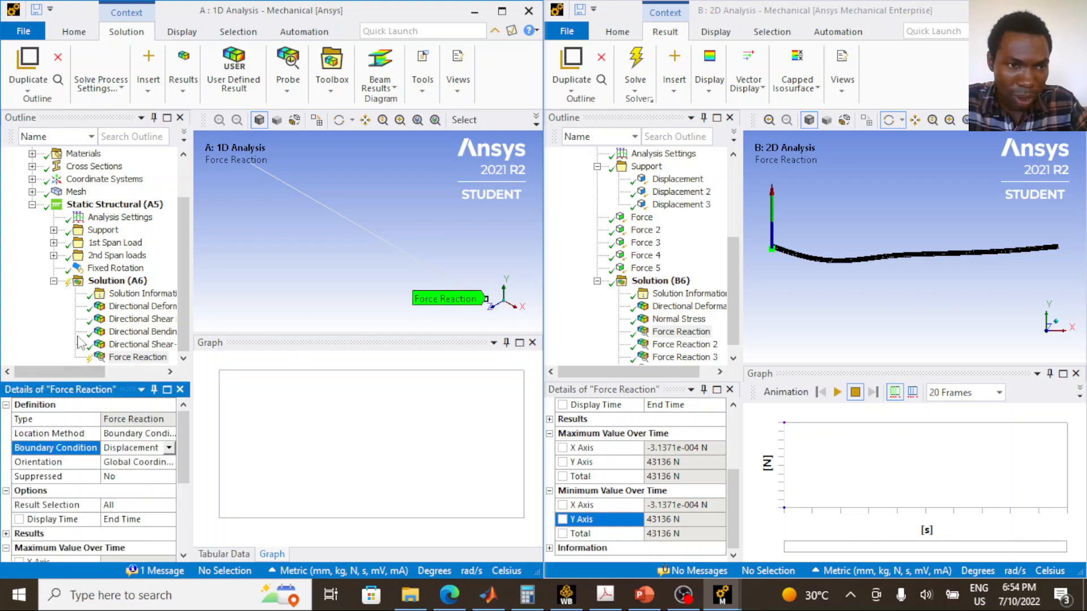
# Duplicate the 1D Force Reaction probe and set the copy's boundary condition to Displacement 2
pyautogui.rightClick(132, 357)
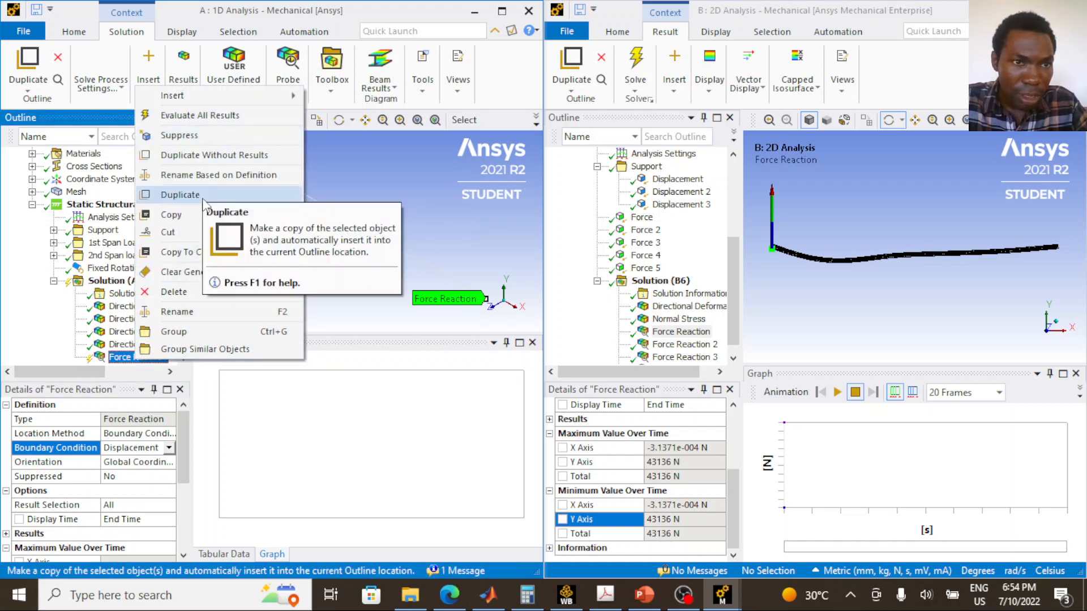
pyautogui.click(180, 195)
pyautogui.click(141, 449)
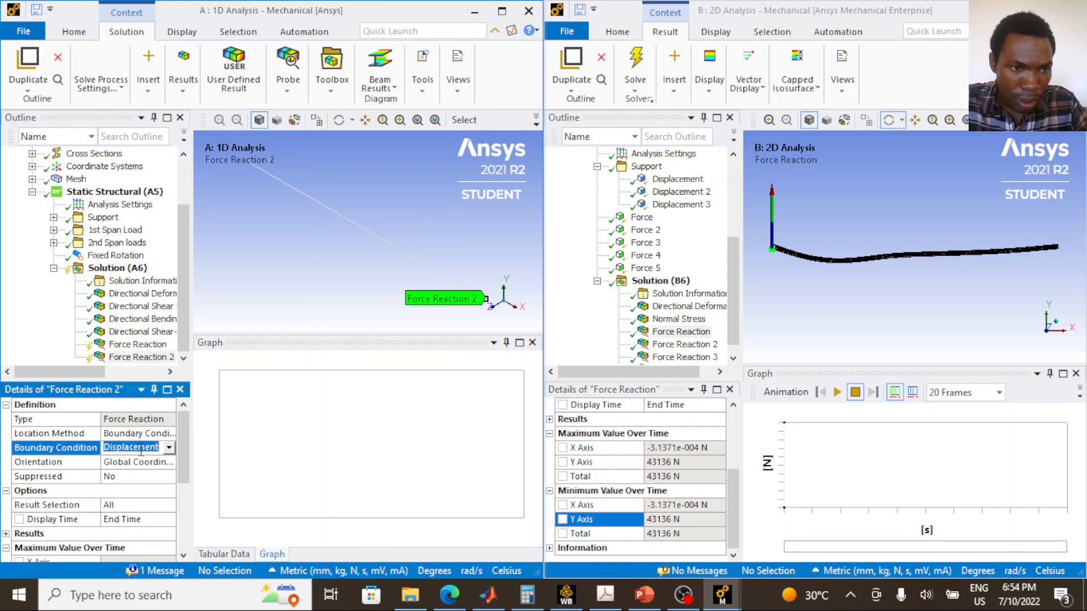
pyautogui.click(169, 447)
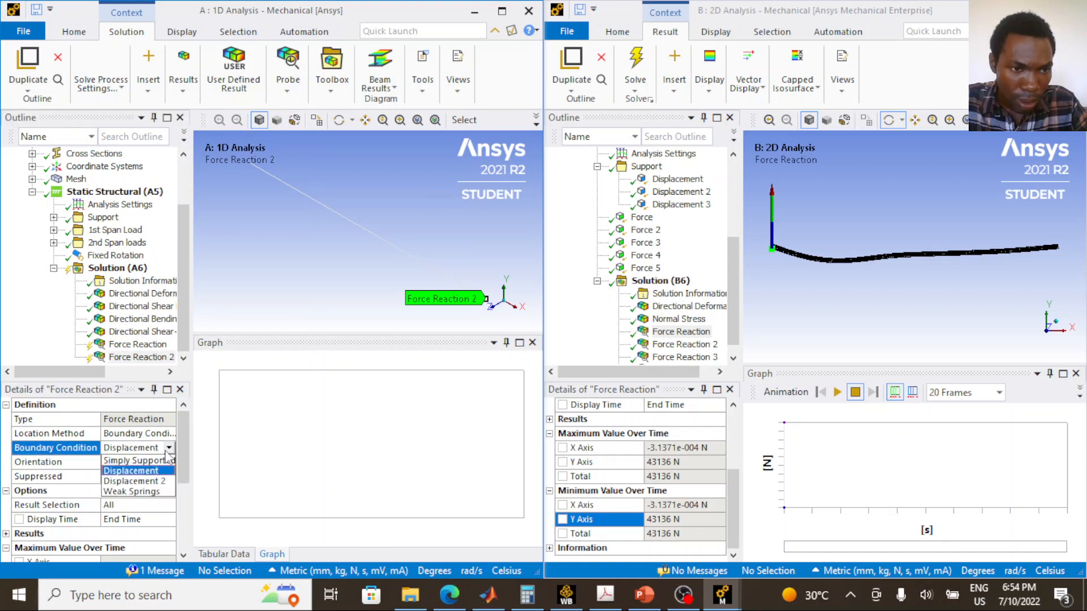
pyautogui.click(160, 482)
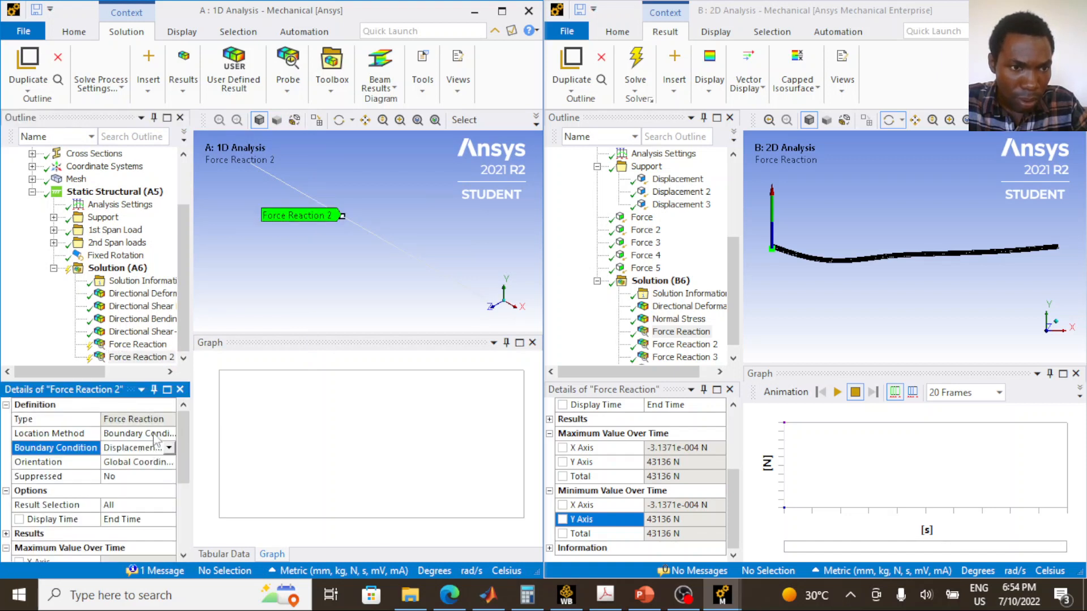
# Duplicate the Displacement 2 reaction probe and set the new copy's boundary condition to Simply Supported
pyautogui.rightClick(139, 357)
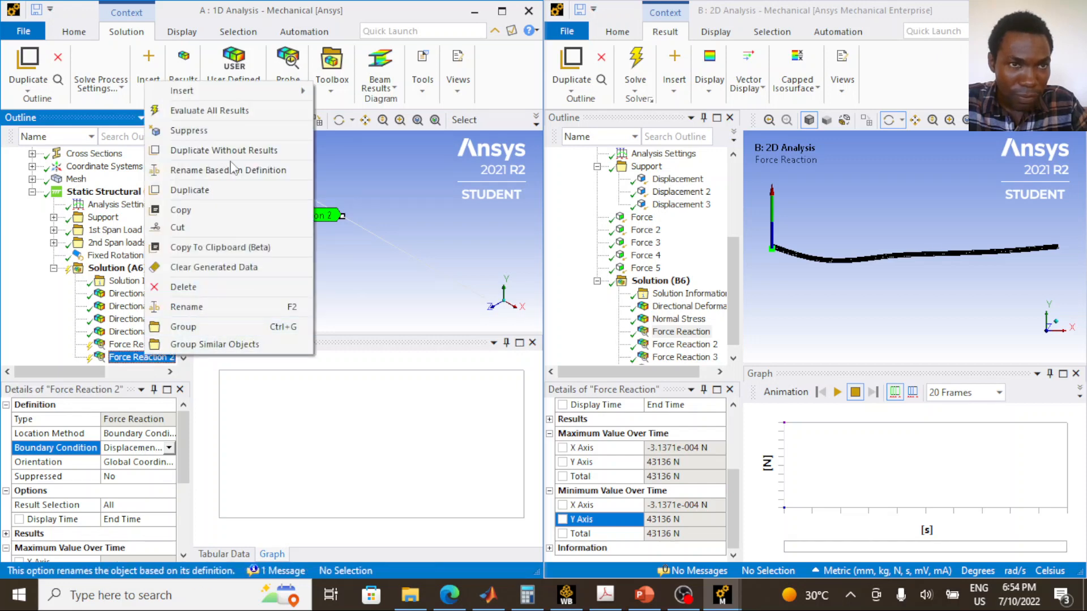
pyautogui.click(223, 188)
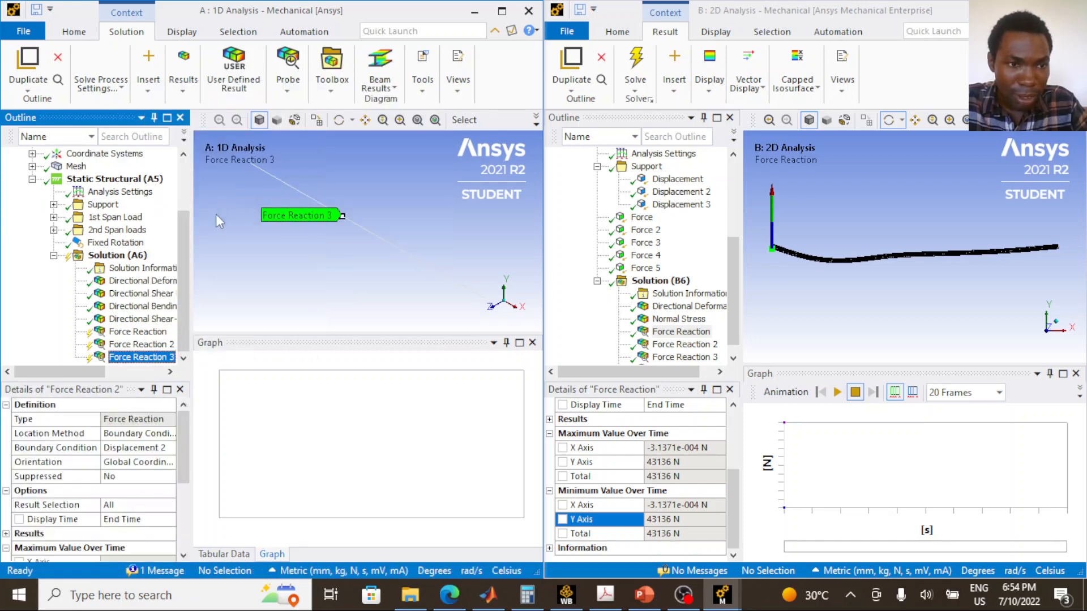
pyautogui.click(170, 449)
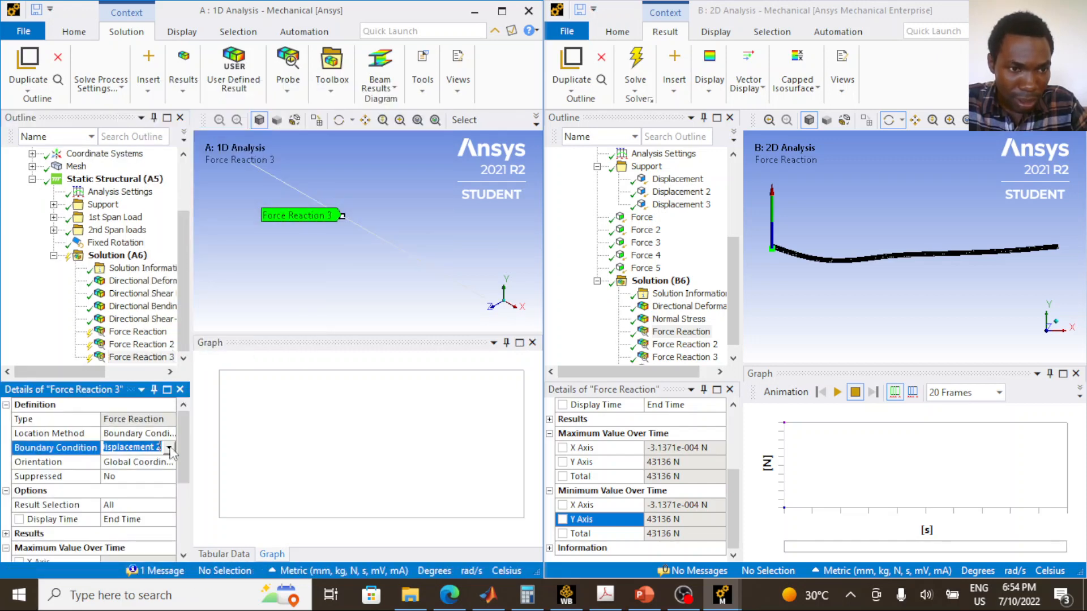
pyautogui.click(169, 449)
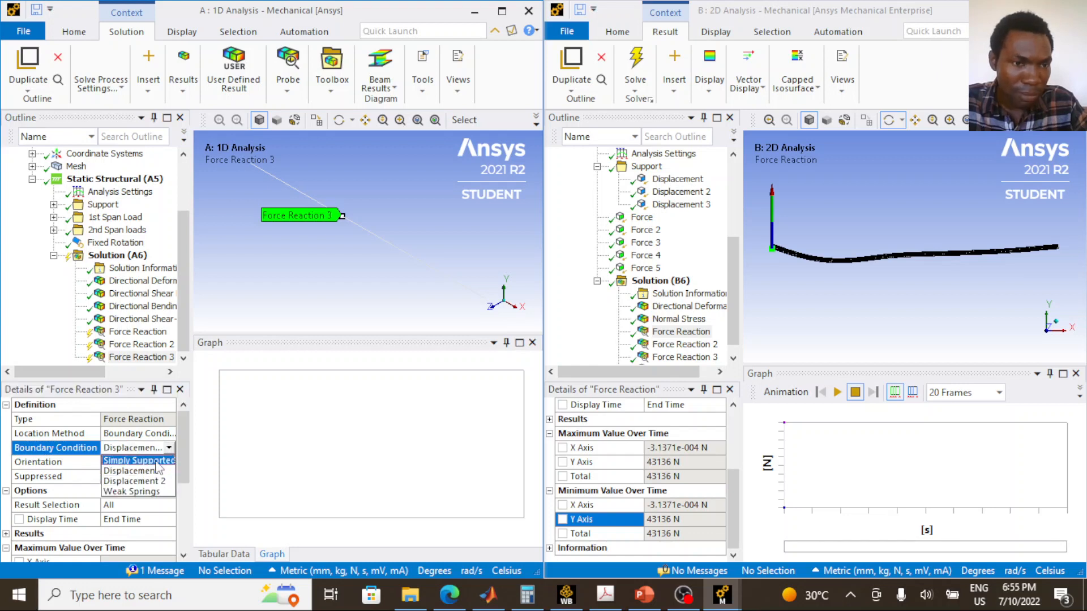
pyautogui.click(159, 469)
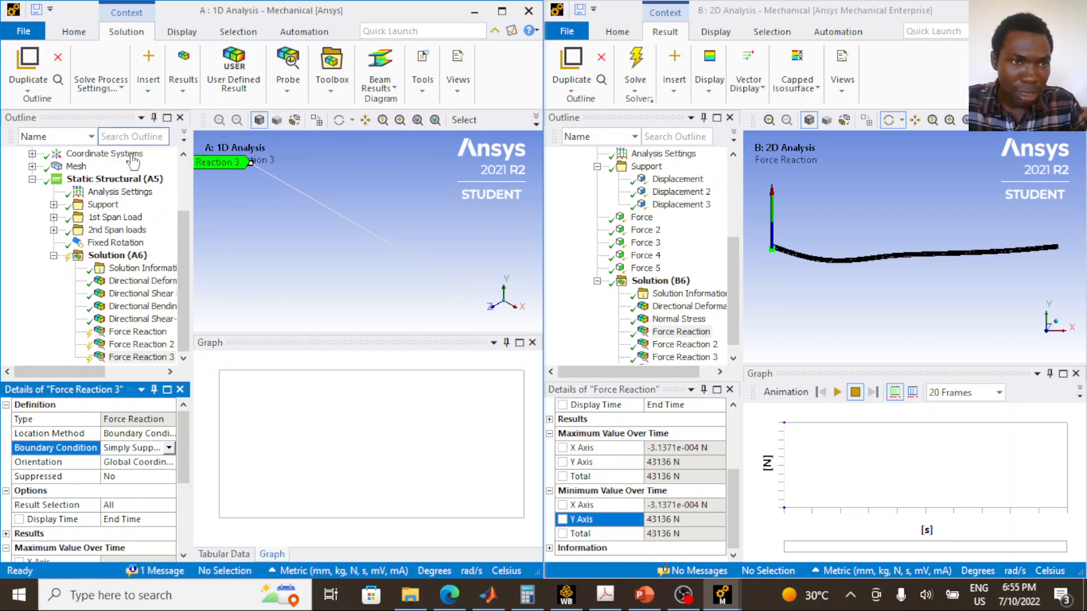
# Solve the 1D analysis with the new reaction probes and place its window beside the 2D analysis again
pyautogui.click(117, 255)
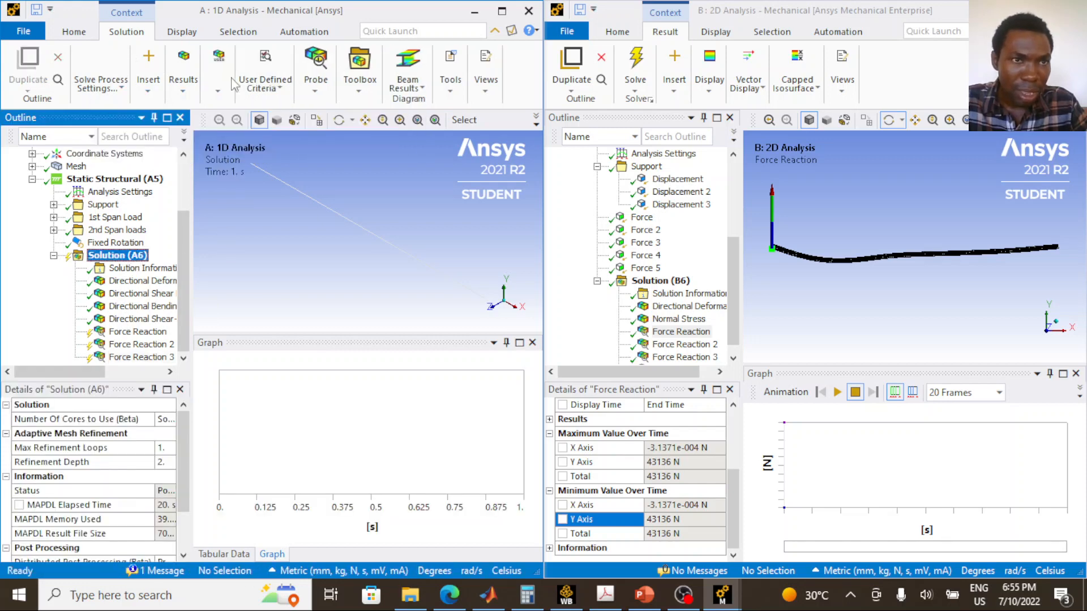
pyautogui.click(502, 11)
pyautogui.click(190, 61)
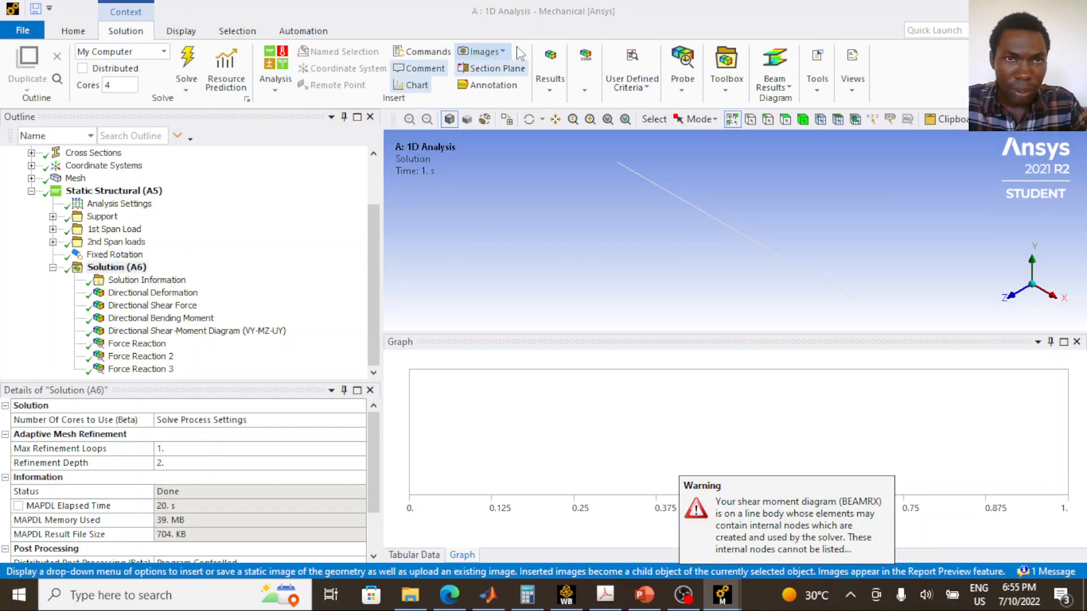
pyautogui.moveTo(527, 18); pyautogui.dragTo(1, 145)
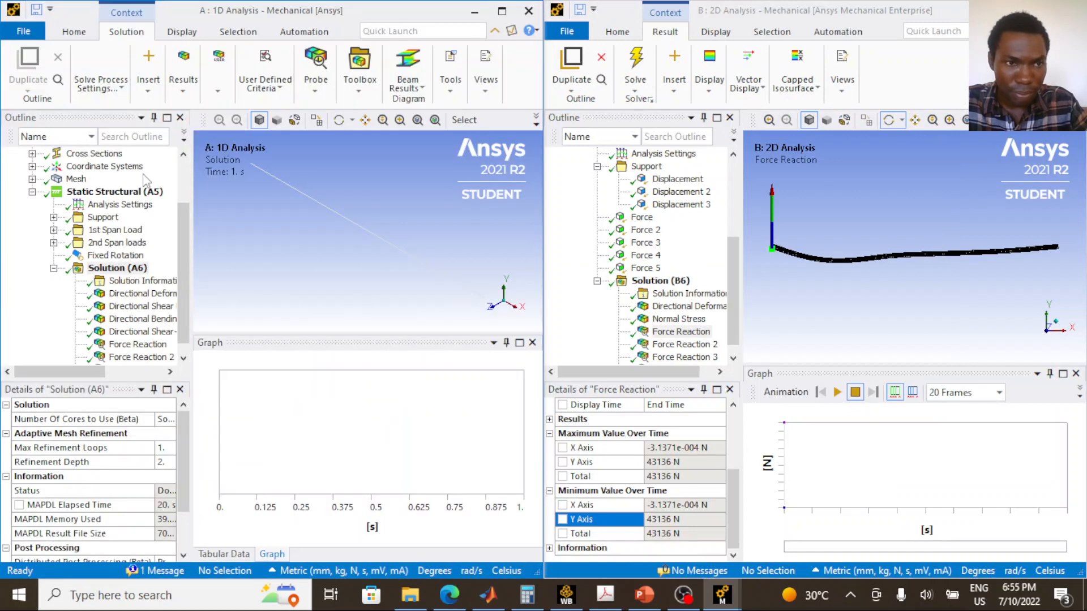
# Examine the Y-axis reaction at the simply supported end in the 1D analysis and compare it with the 2D Force Reaction
pyautogui.scroll(-1, 121, 306)
pyautogui.click(138, 357)
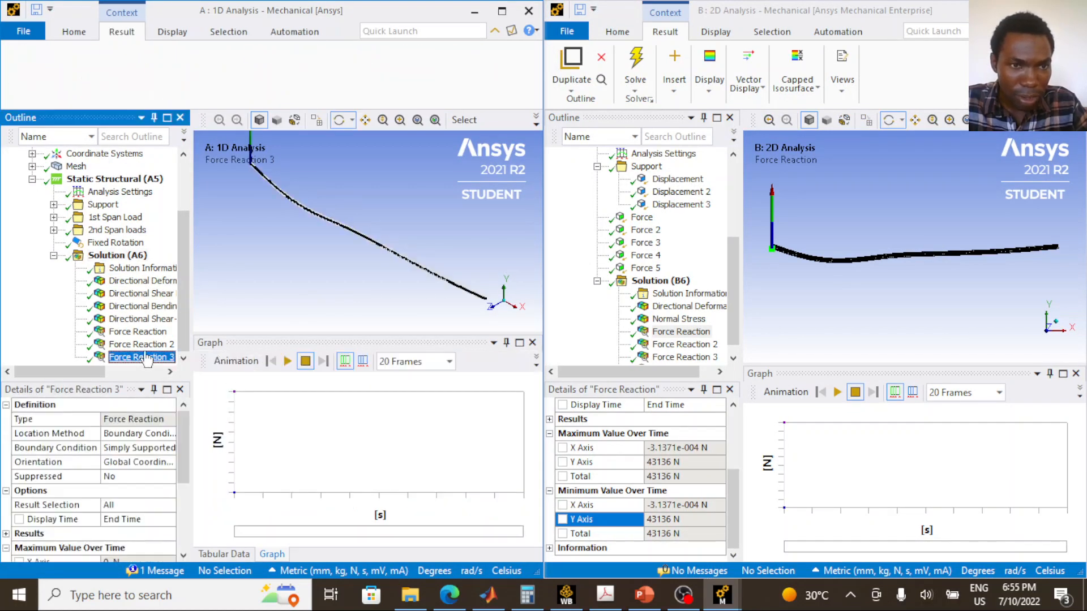
pyautogui.scroll(-3, 135, 476)
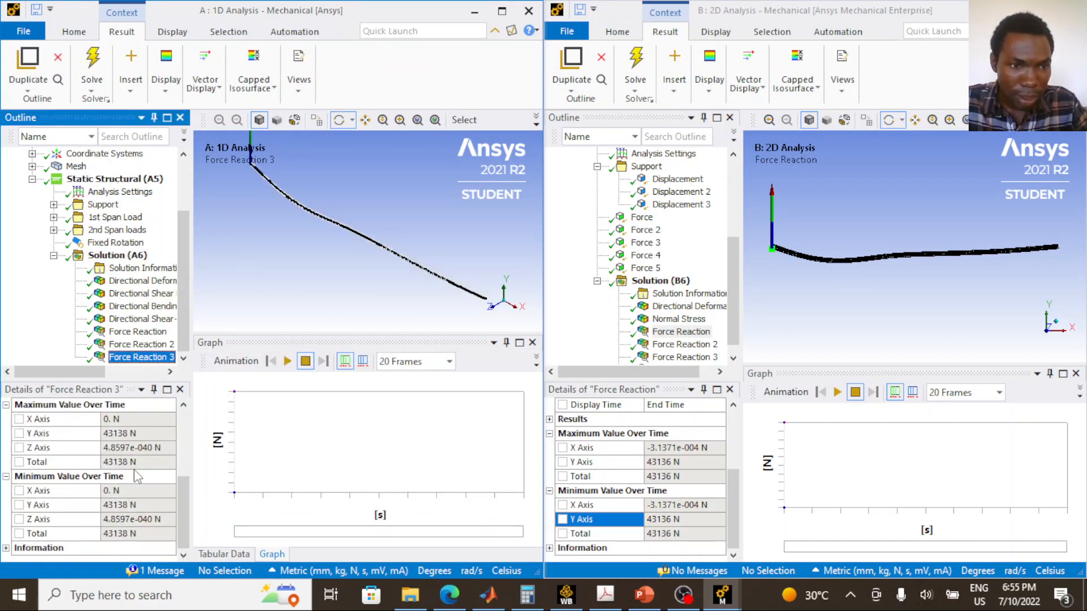
pyautogui.click(106, 507)
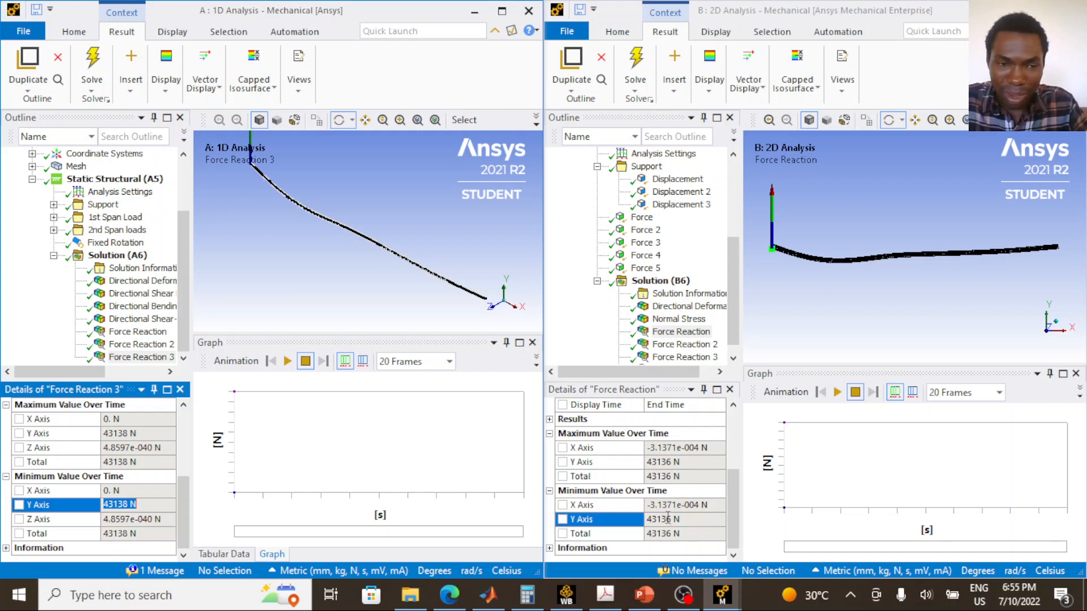
# Compare the Y-axis reaction of Force Reaction 2 in the 1D analysis with Force Reaction 3 in the 2D analysis
pyautogui.click(138, 345)
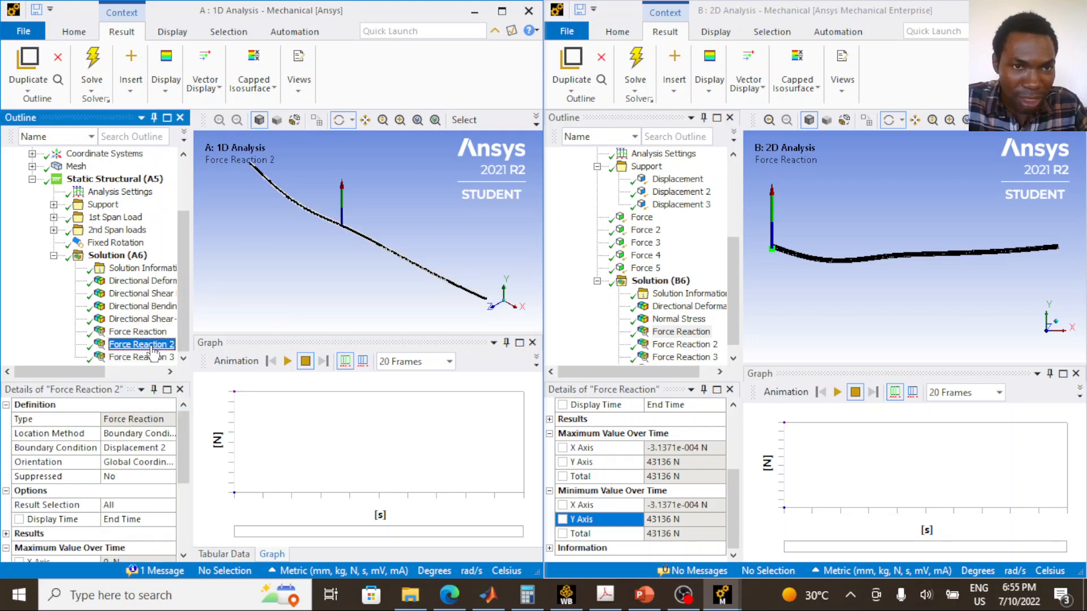
pyautogui.scroll(-3, 126, 506)
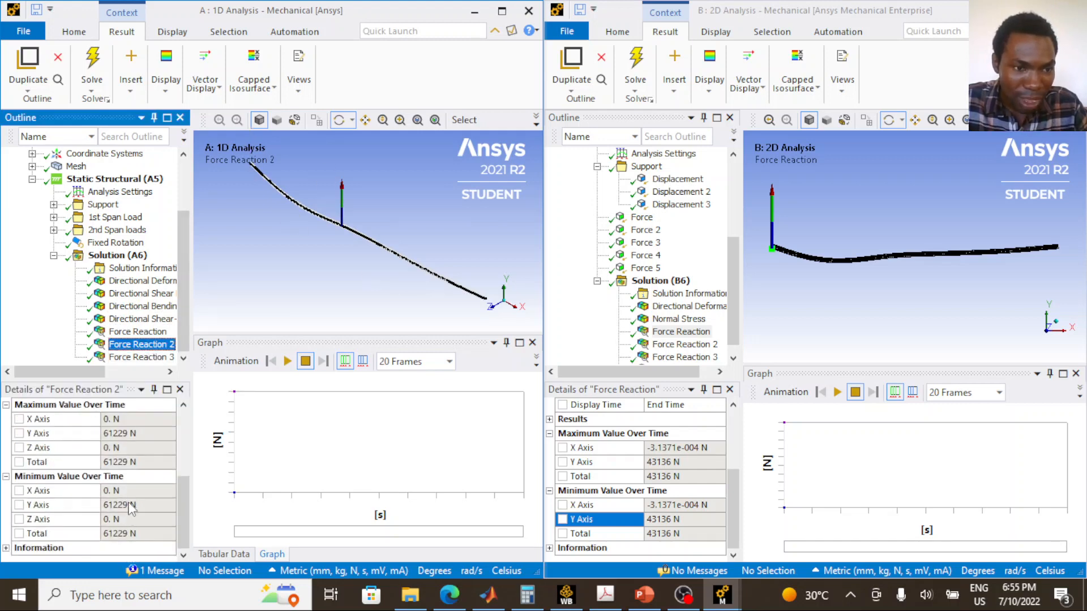
pyautogui.click(129, 505)
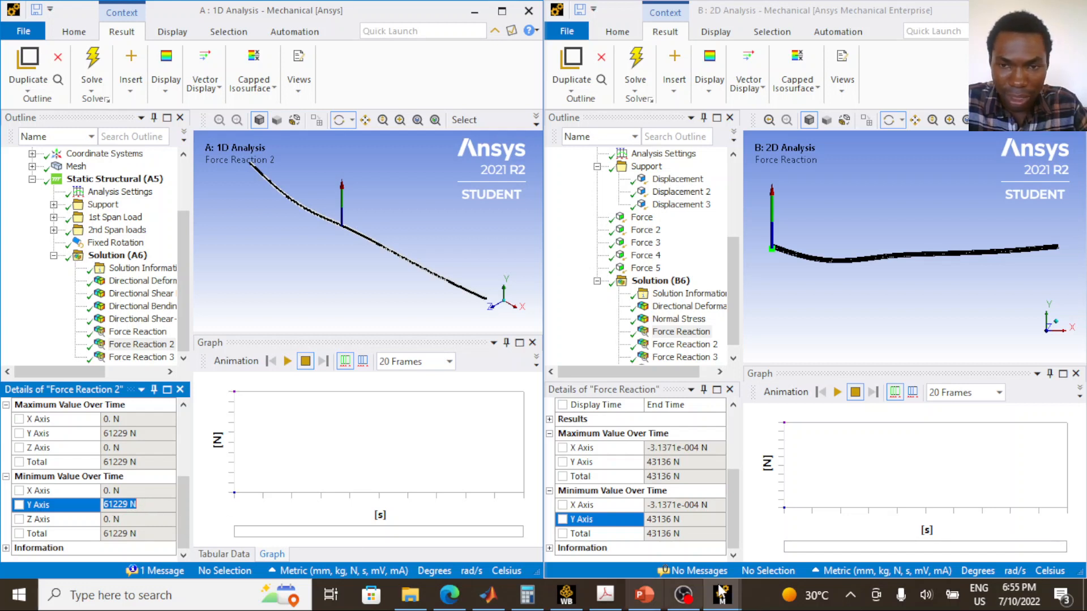
pyautogui.click(689, 345)
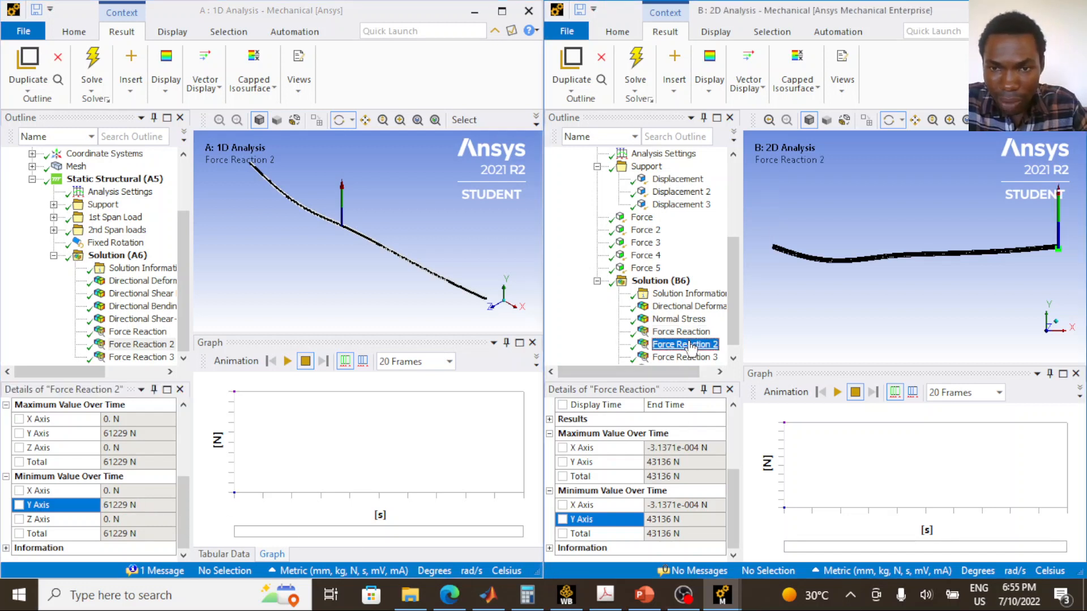
pyautogui.click(699, 357)
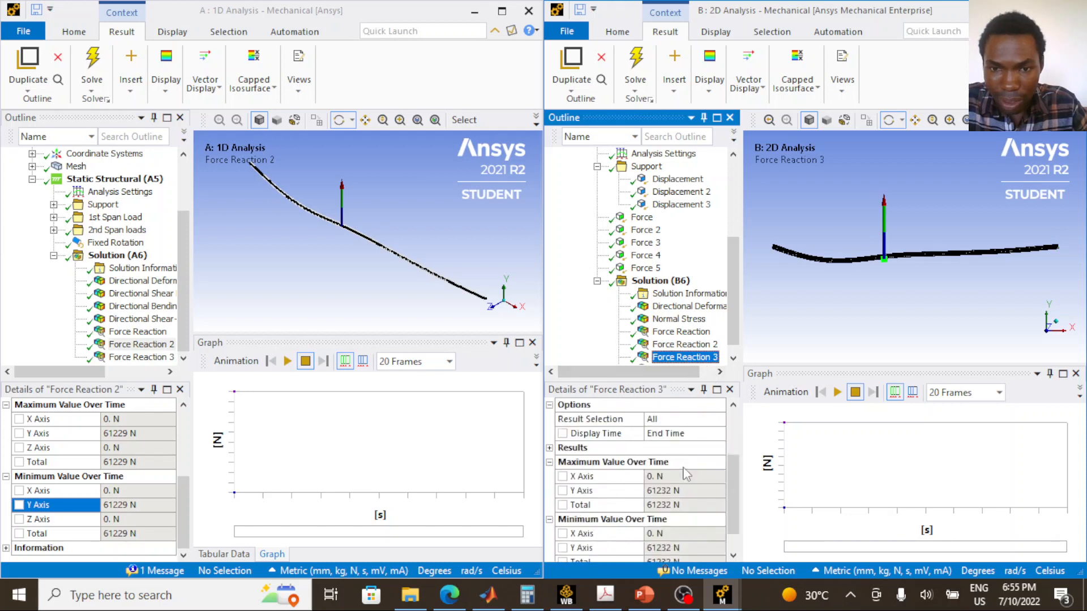
pyautogui.click(671, 519)
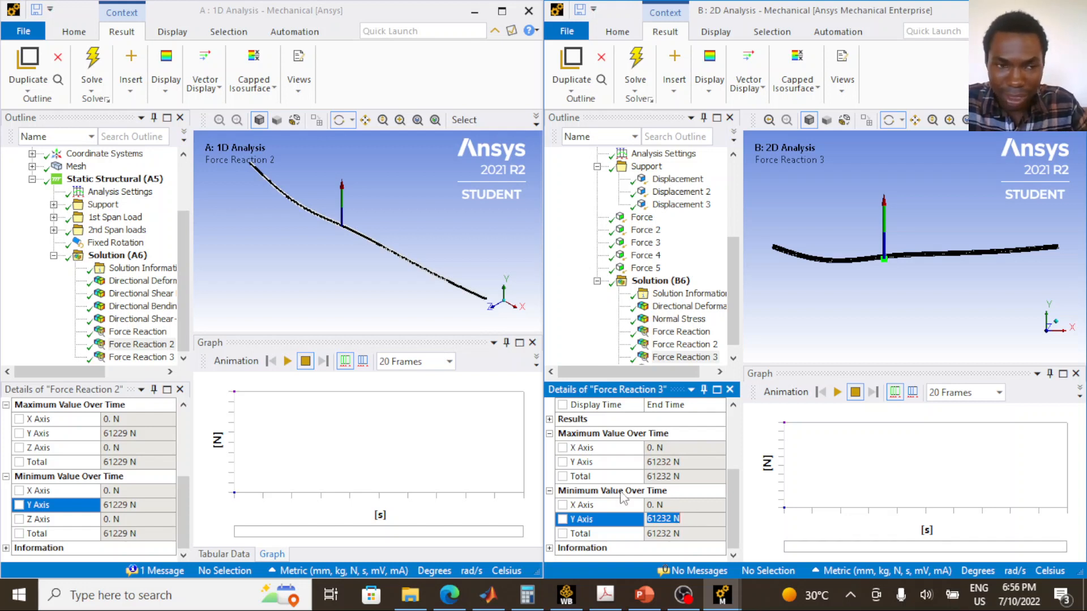
# Compare the Y-axis reaction of Force Reaction in the 1D analysis with Force Reaction 2 in the 2D analysis
pyautogui.click(183, 352)
pyautogui.click(158, 358)
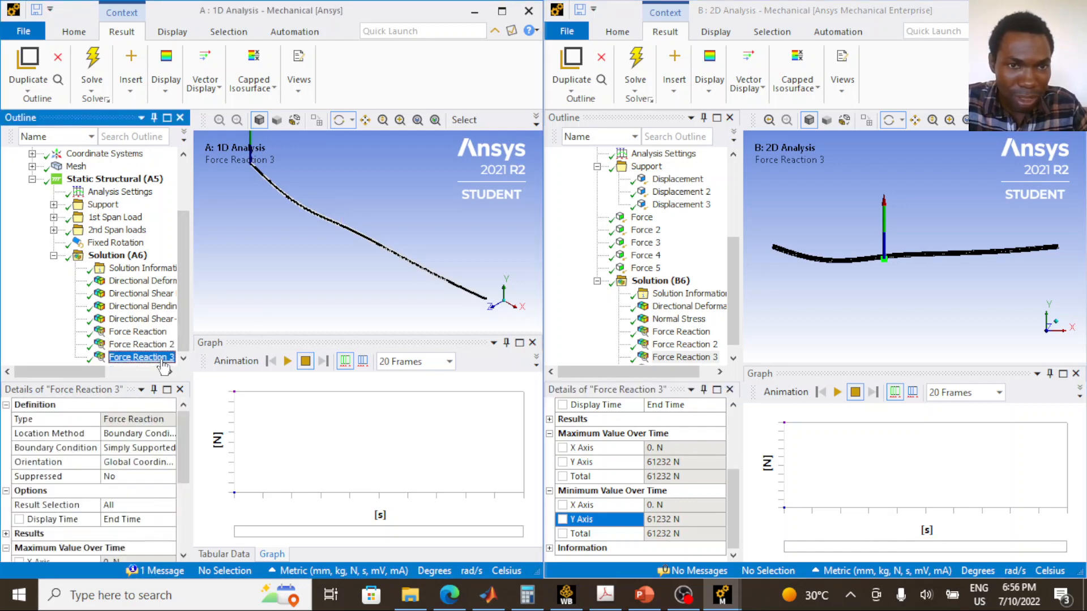
pyautogui.click(159, 333)
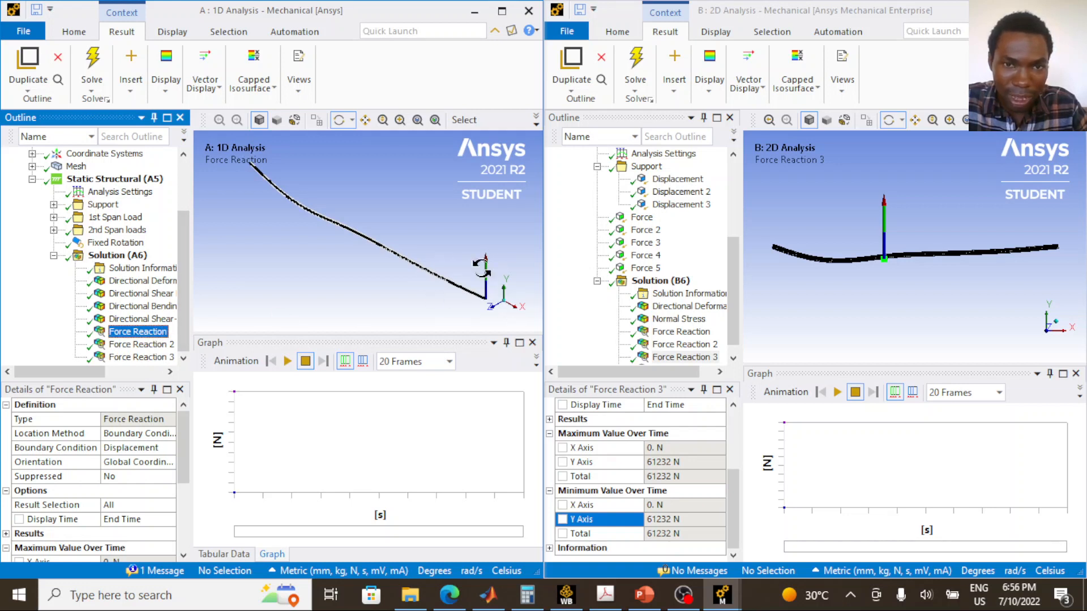
pyautogui.scroll(-3, 129, 524)
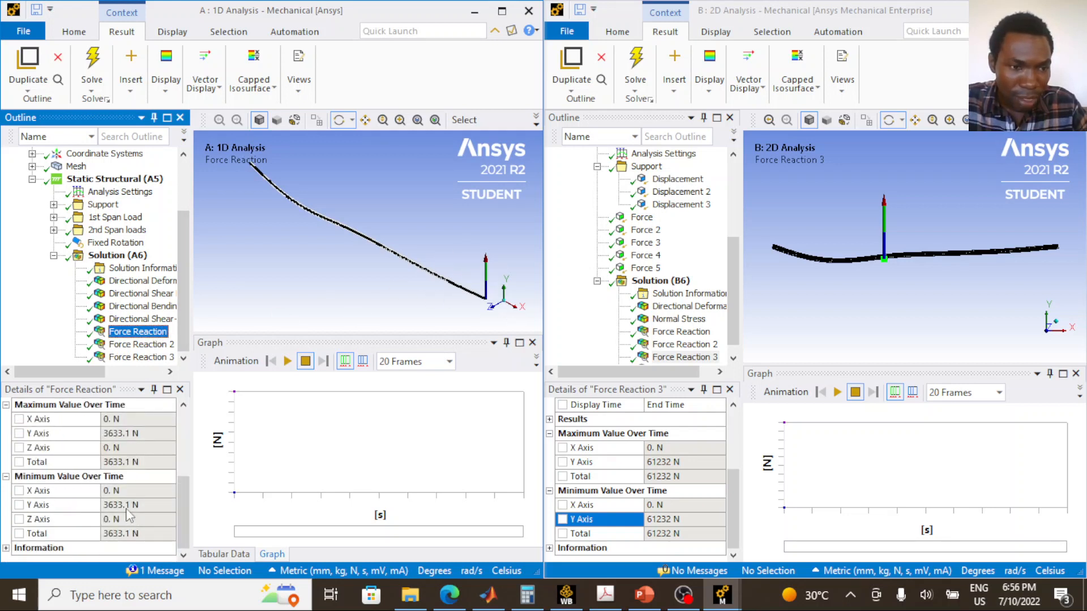
pyautogui.click(127, 505)
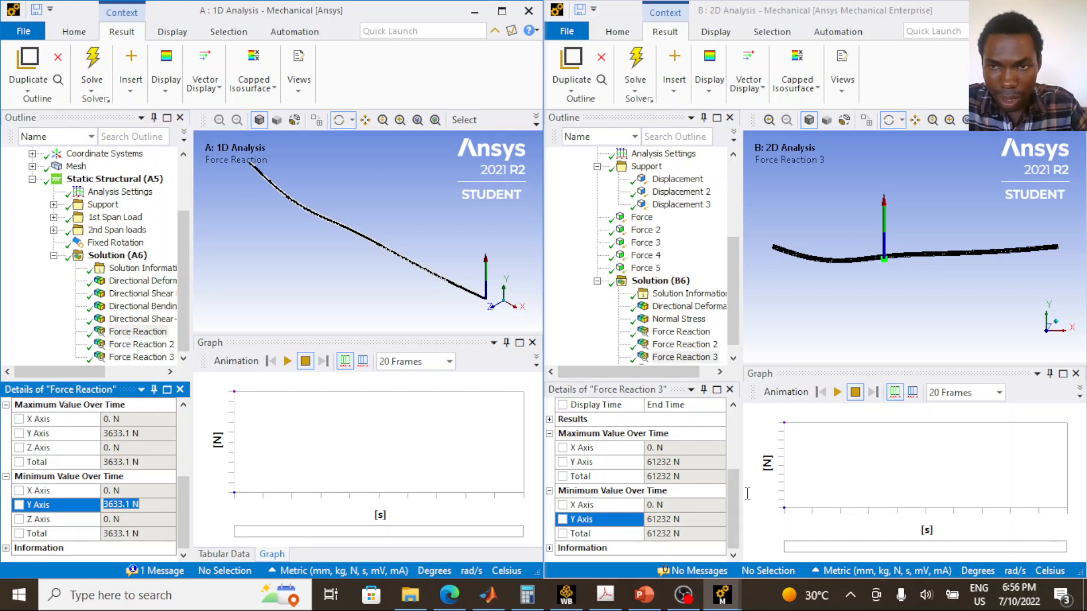
pyautogui.scroll(-1, 690, 352)
pyautogui.click(691, 352)
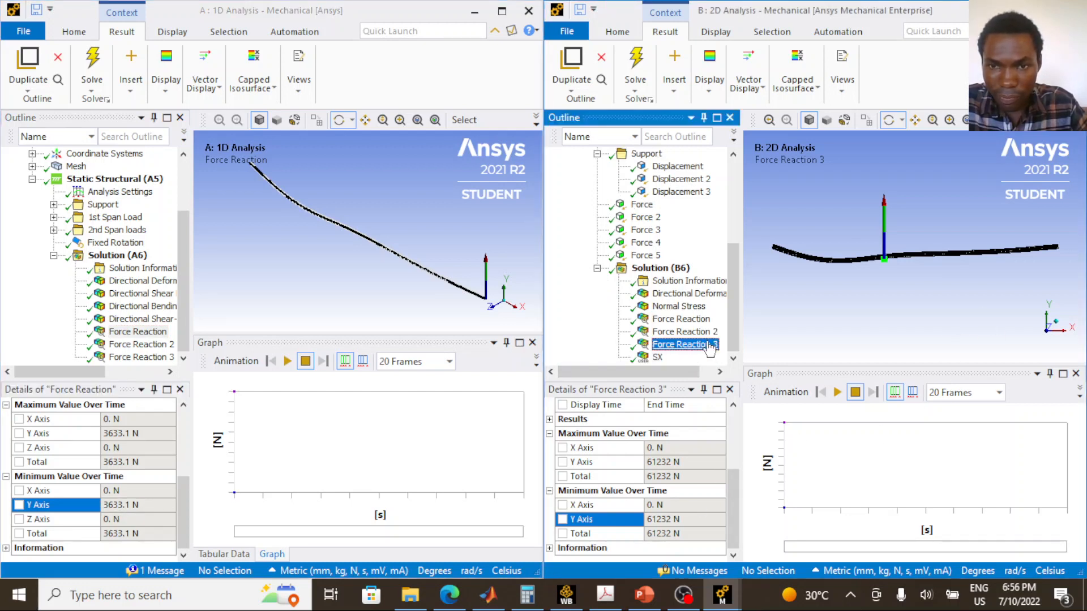
pyautogui.click(701, 334)
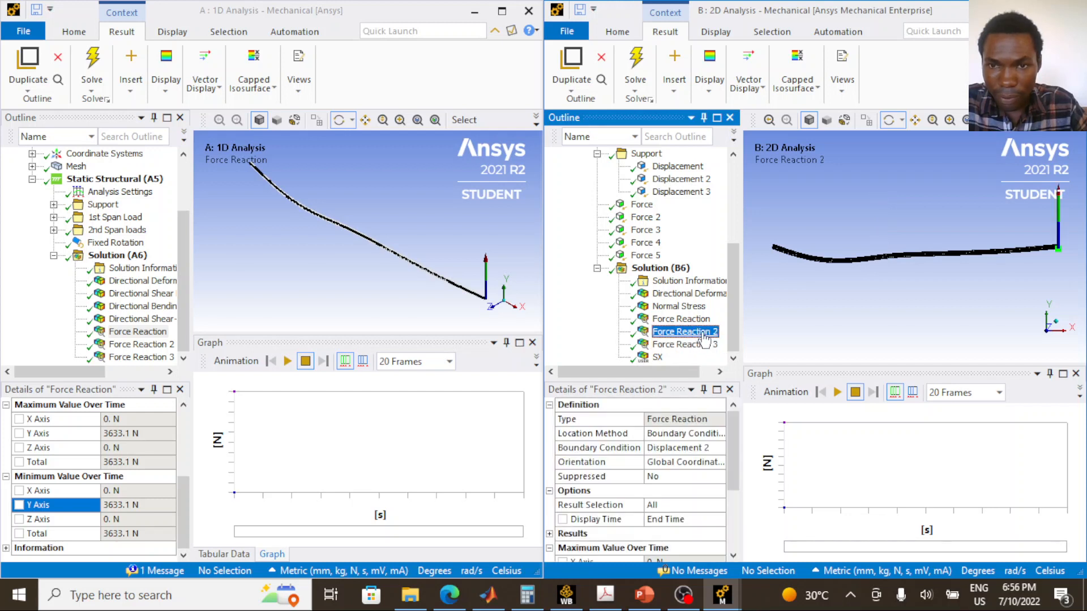
pyautogui.scroll(-3, 666, 486)
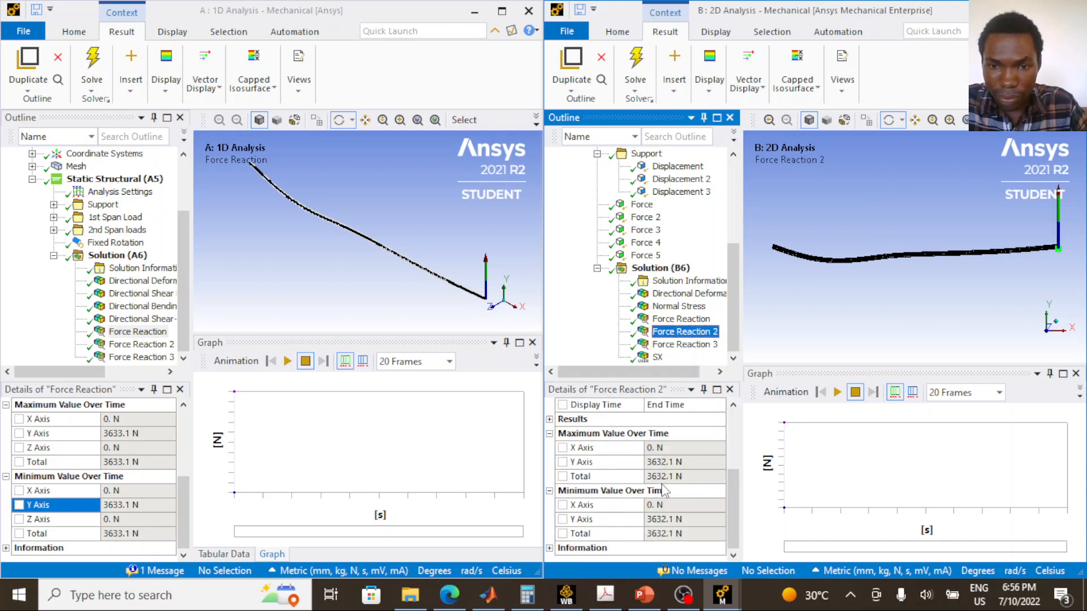
pyautogui.click(671, 522)
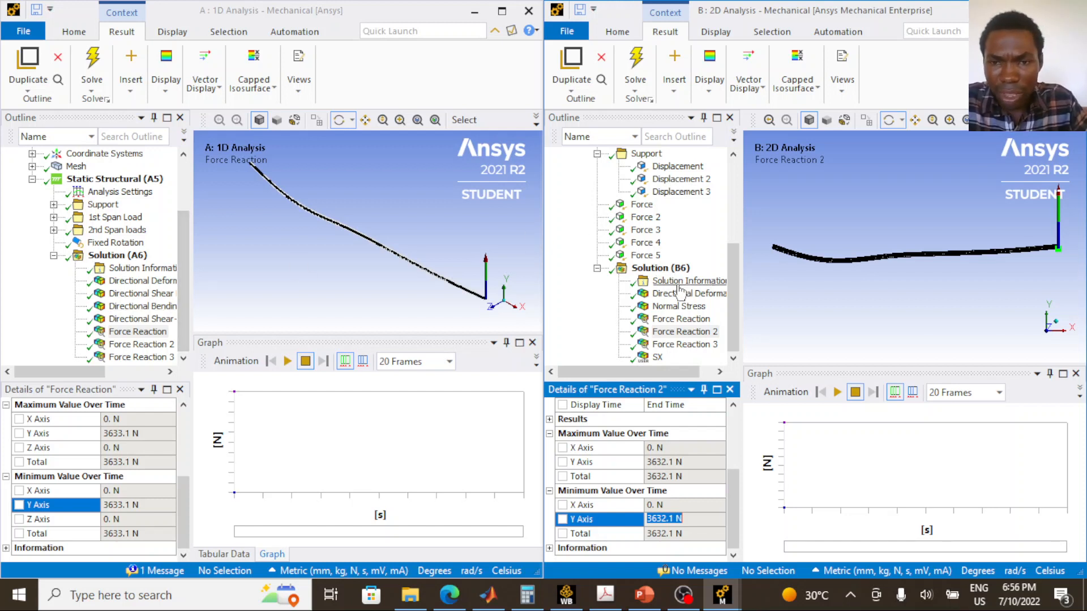
# Examine the user-defined SX result of the 2D analysis against the Normal Stress plotted along the path
pyautogui.click(659, 357)
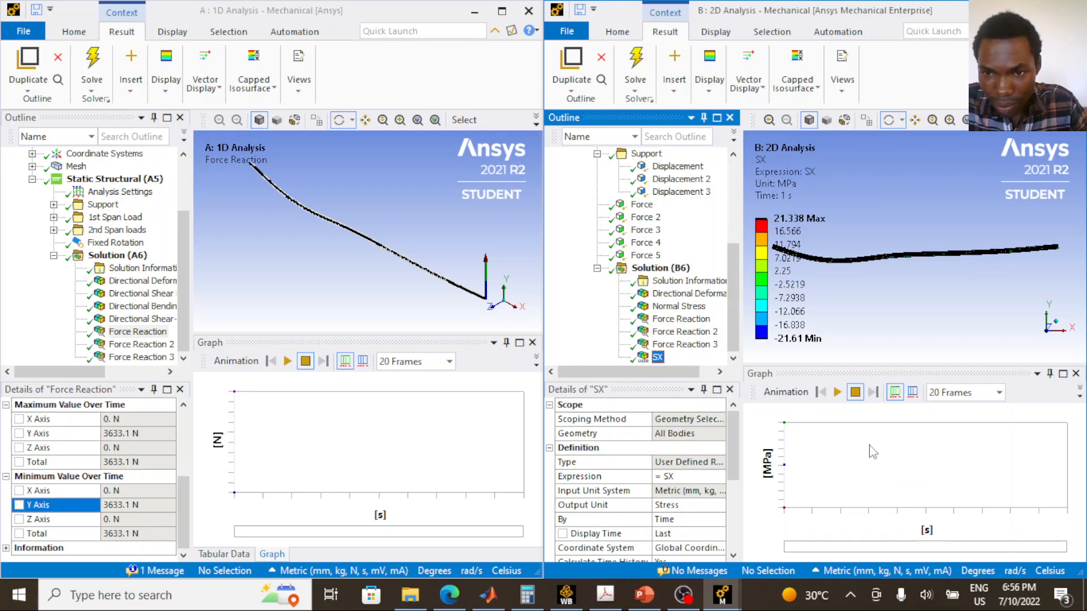
pyautogui.click(686, 307)
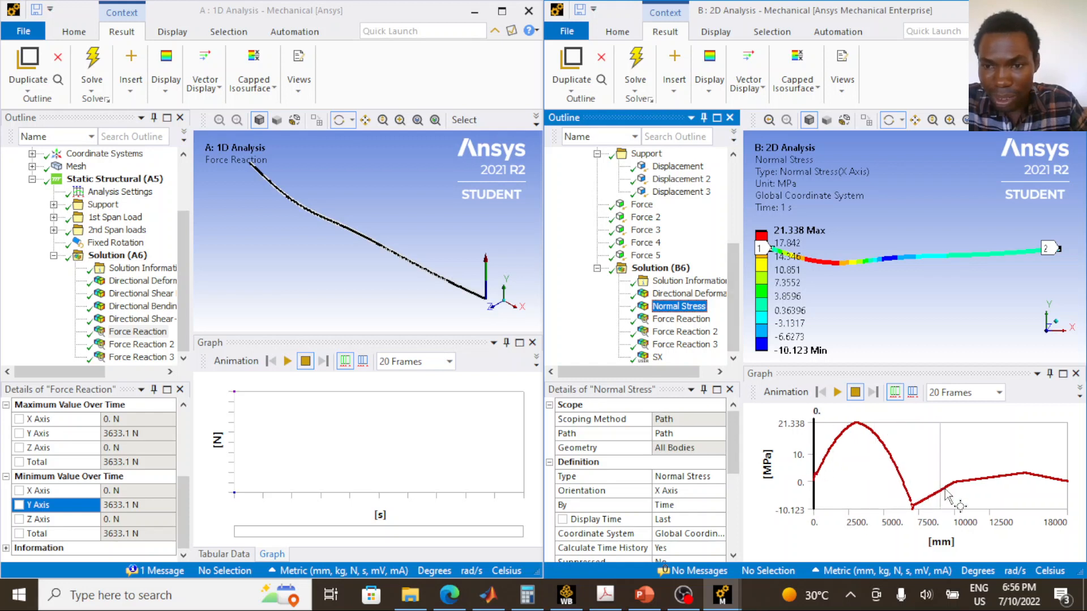
pyautogui.click(657, 357)
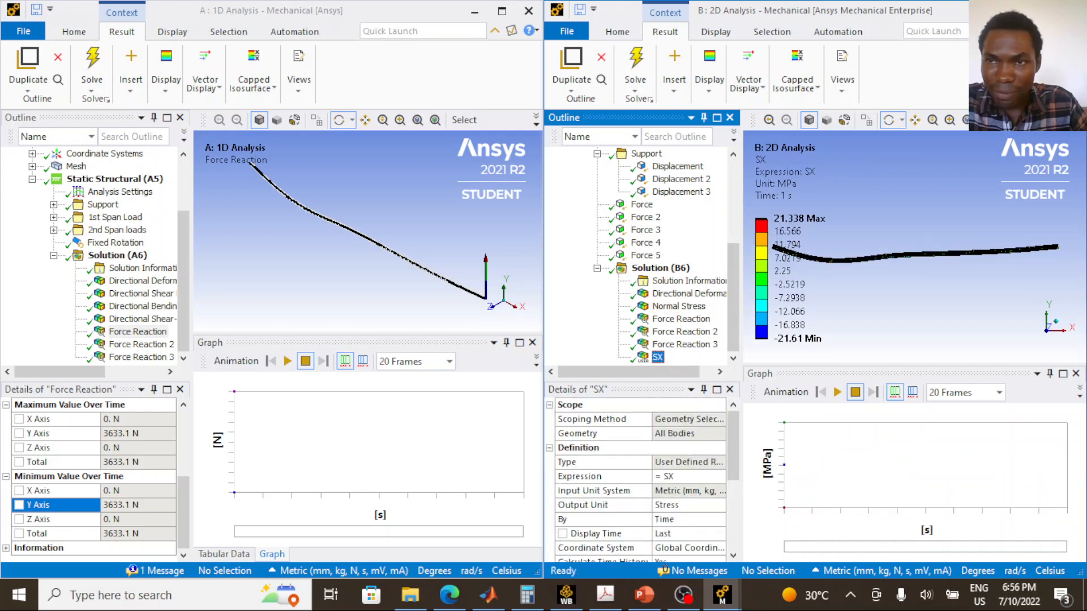
# Enlarge the 2D analysis window and clear the generated data of the SX result
pyautogui.click(1045, 10)
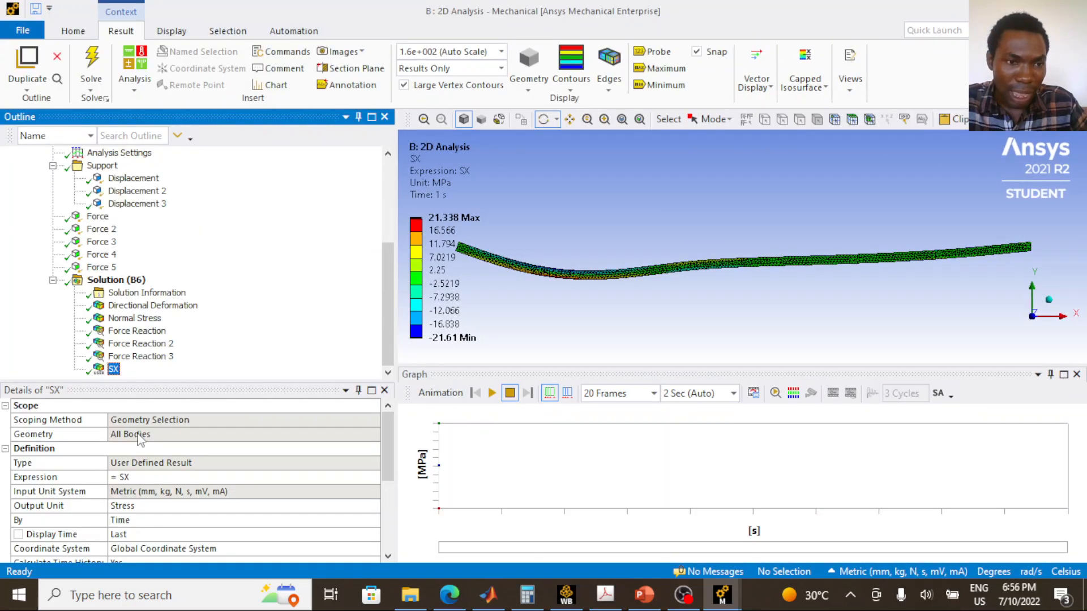
pyautogui.rightClick(113, 376)
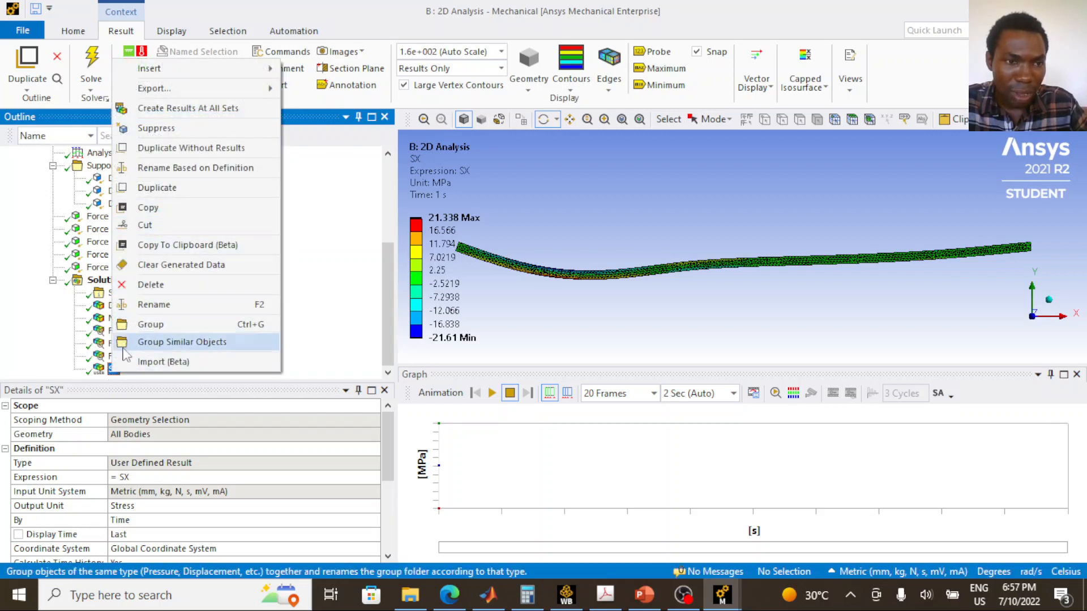
pyautogui.click(207, 265)
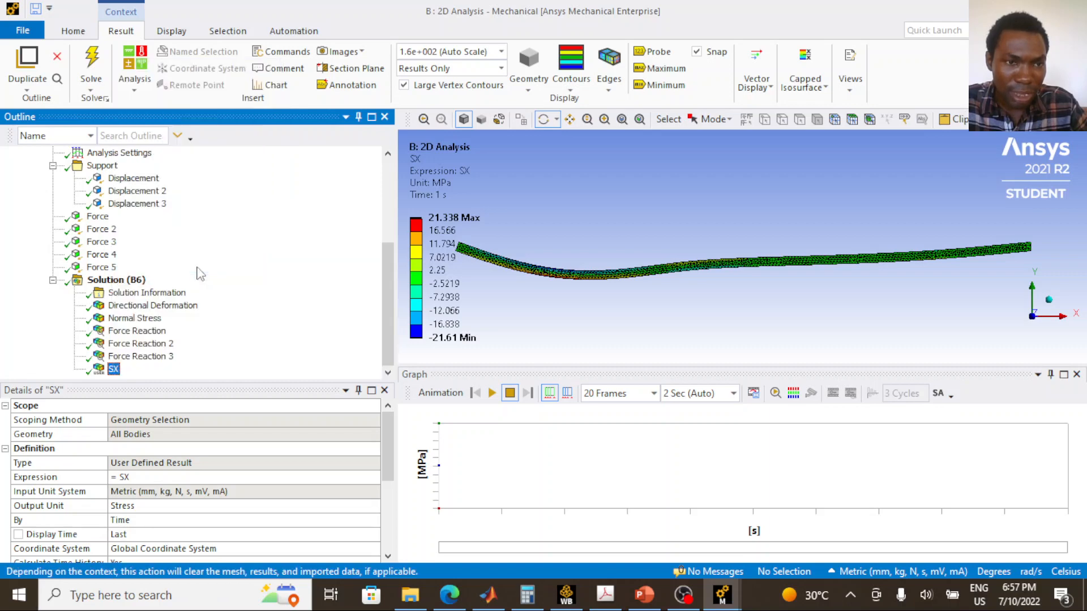
pyautogui.click(547, 356)
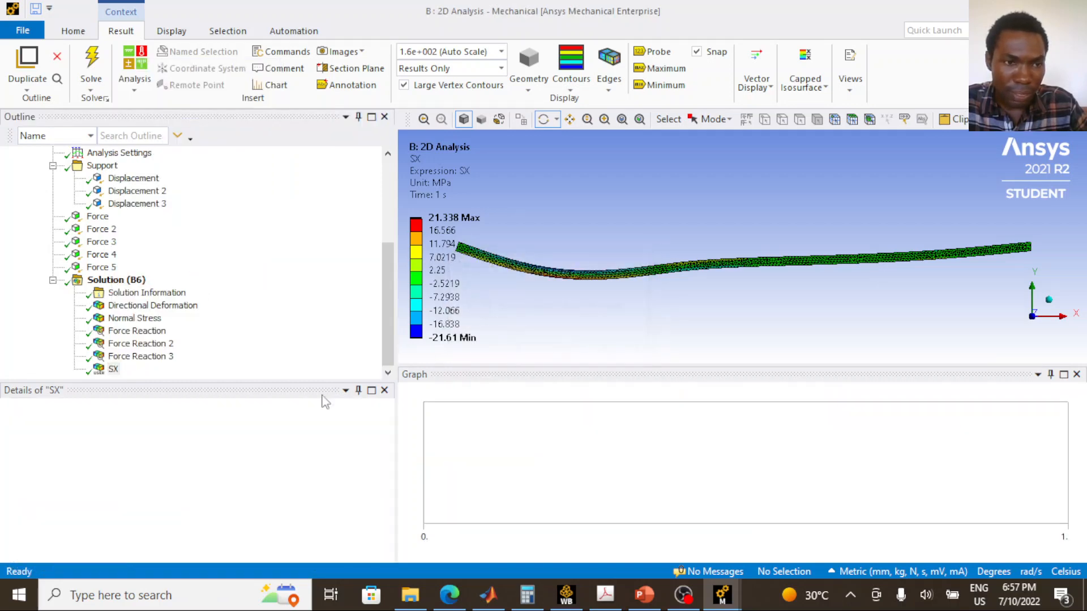
# Scope the SX result to the existing path named Path and solve the 2D analysis
pyautogui.click(225, 419)
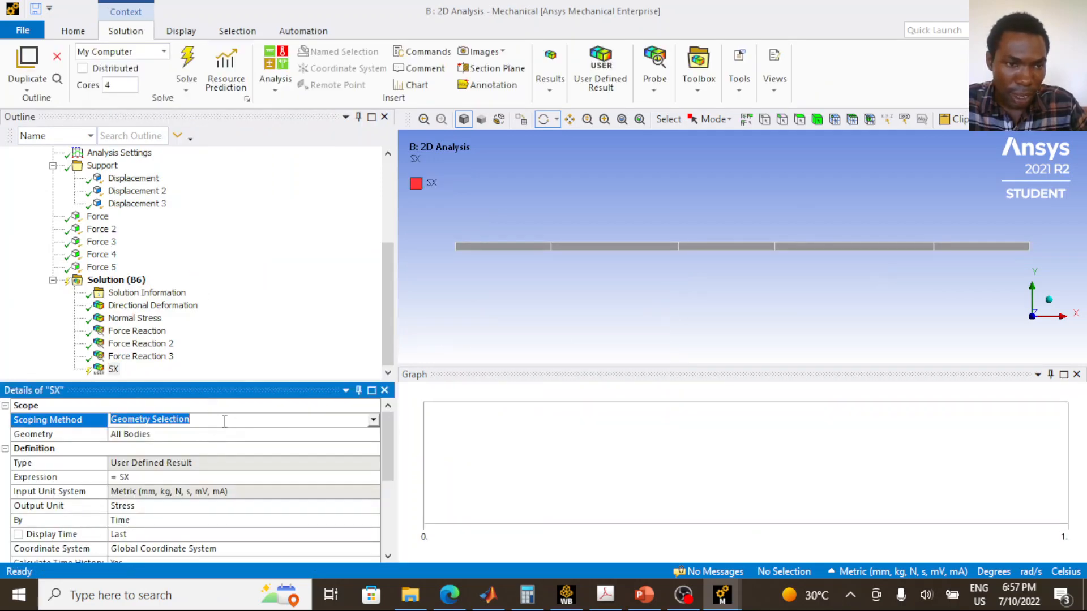
pyautogui.click(373, 420)
pyautogui.click(318, 454)
pyautogui.click(345, 434)
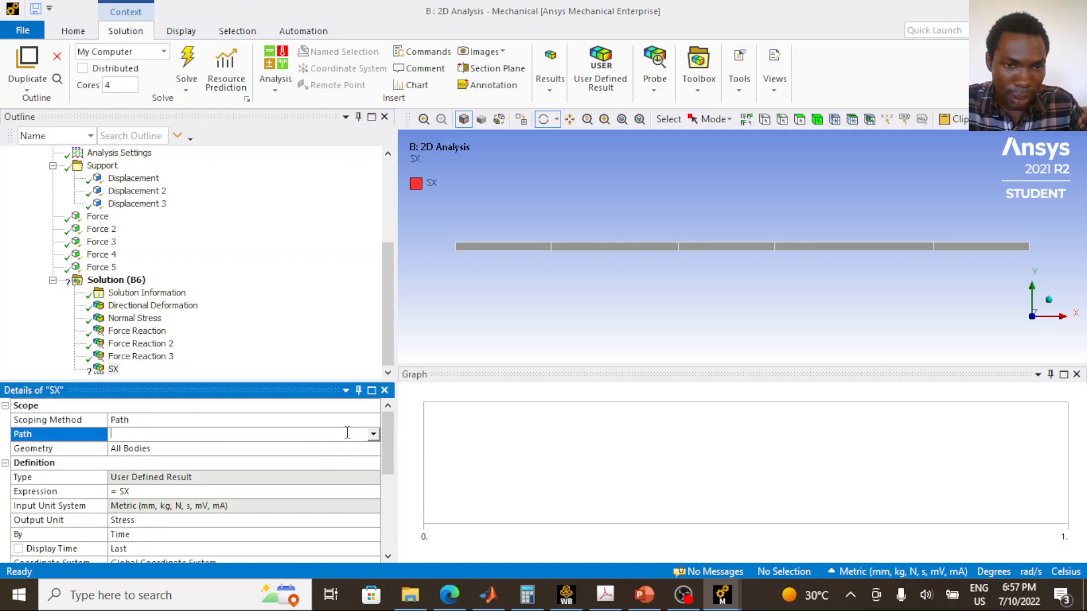
pyautogui.click(373, 434)
pyautogui.click(294, 447)
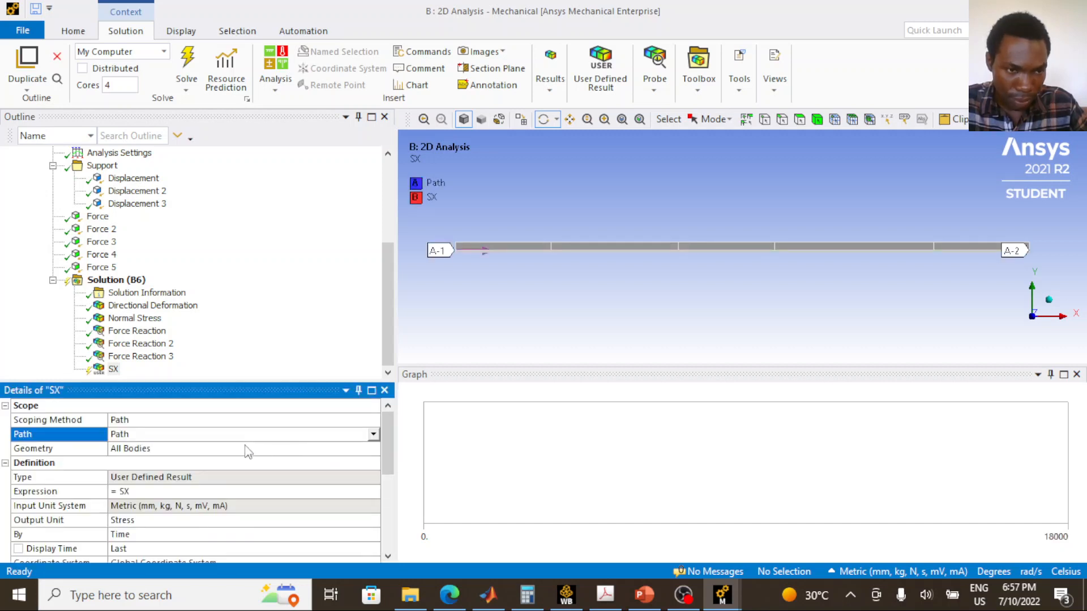
pyautogui.click(189, 63)
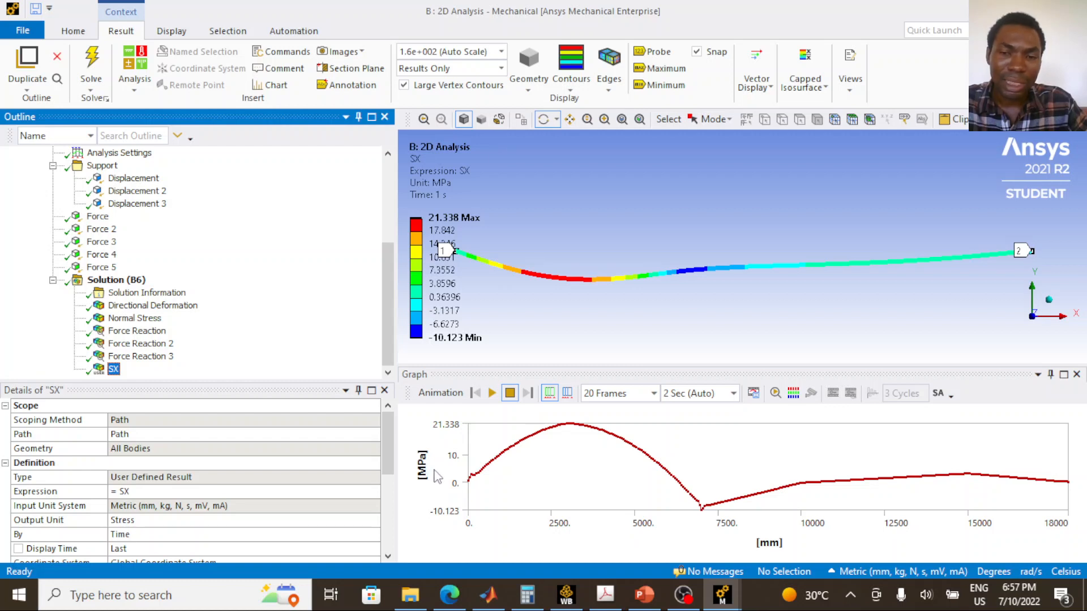
# Set the unit system to Metric (m, kg, N, s, V, A) and place the 2D window beside the 1D analysis
pyautogui.click(904, 569)
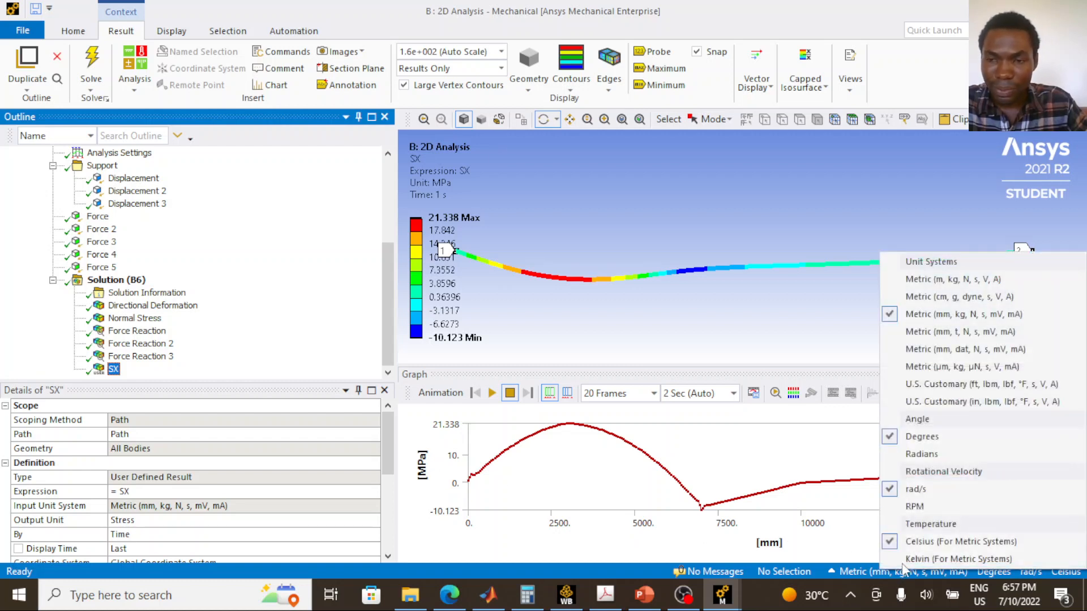
pyautogui.click(973, 279)
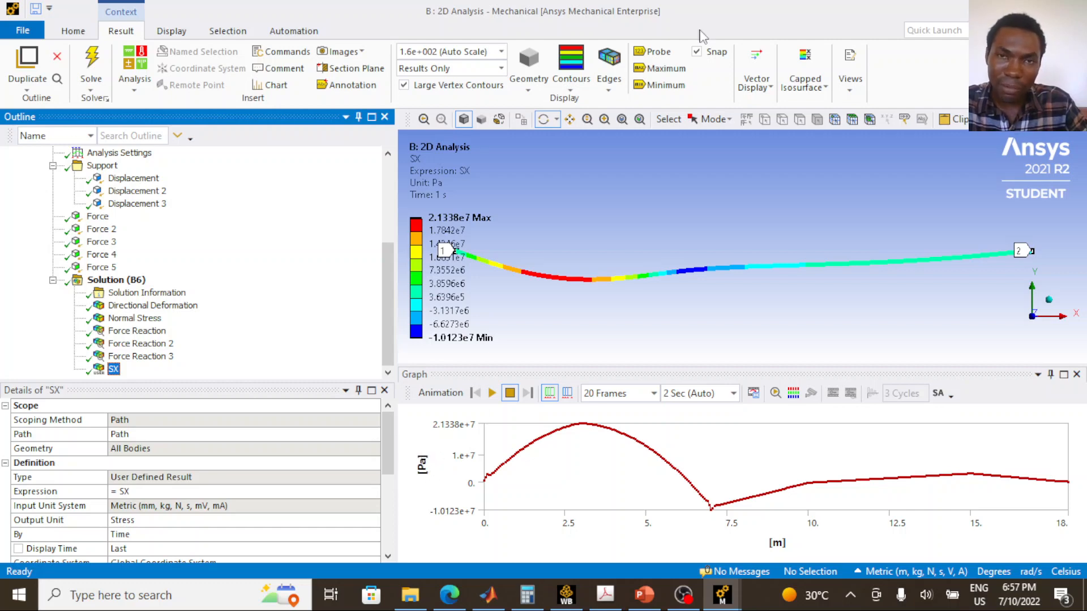
pyautogui.moveTo(716, 17); pyautogui.dragTo(1086, 247)
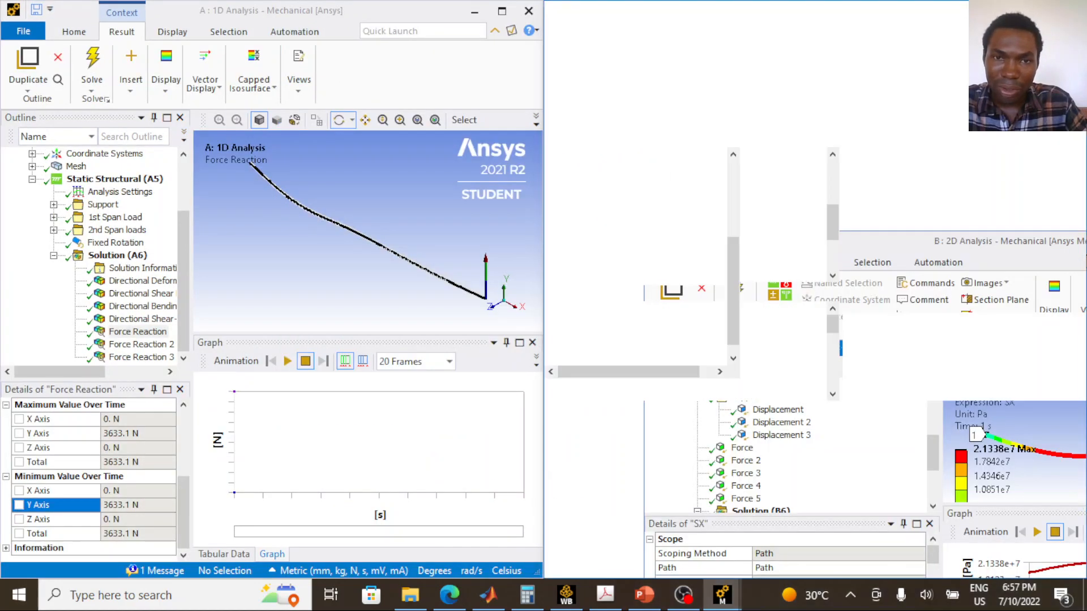
# Open the SX result's expression for editing, then switch to PowerPoint and copy the moment of inertia figure 4.8780 from slide 76
pyautogui.click(701, 479)
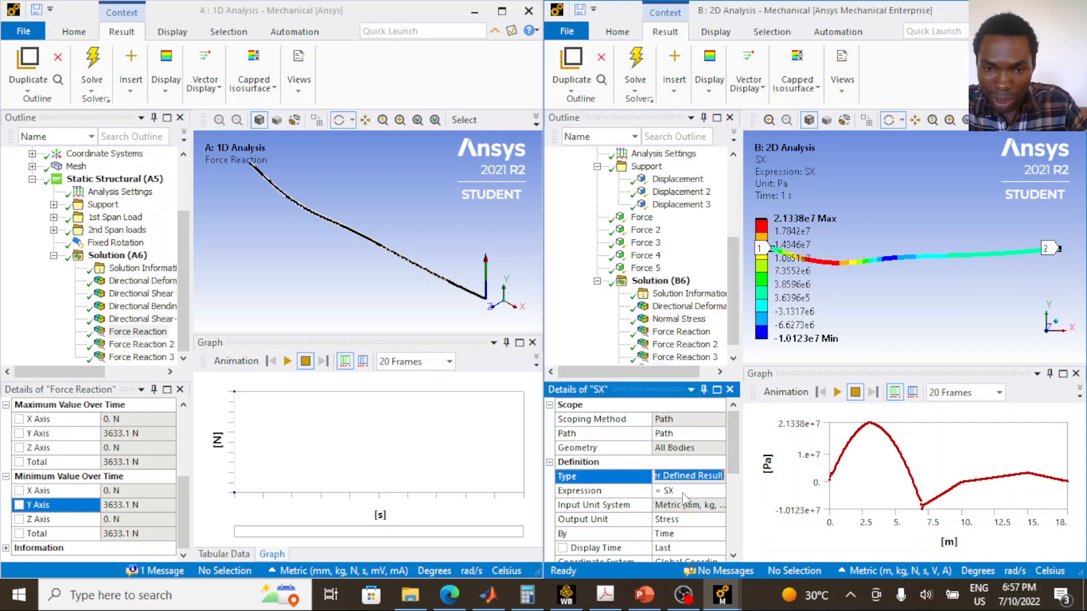
pyautogui.click(683, 491)
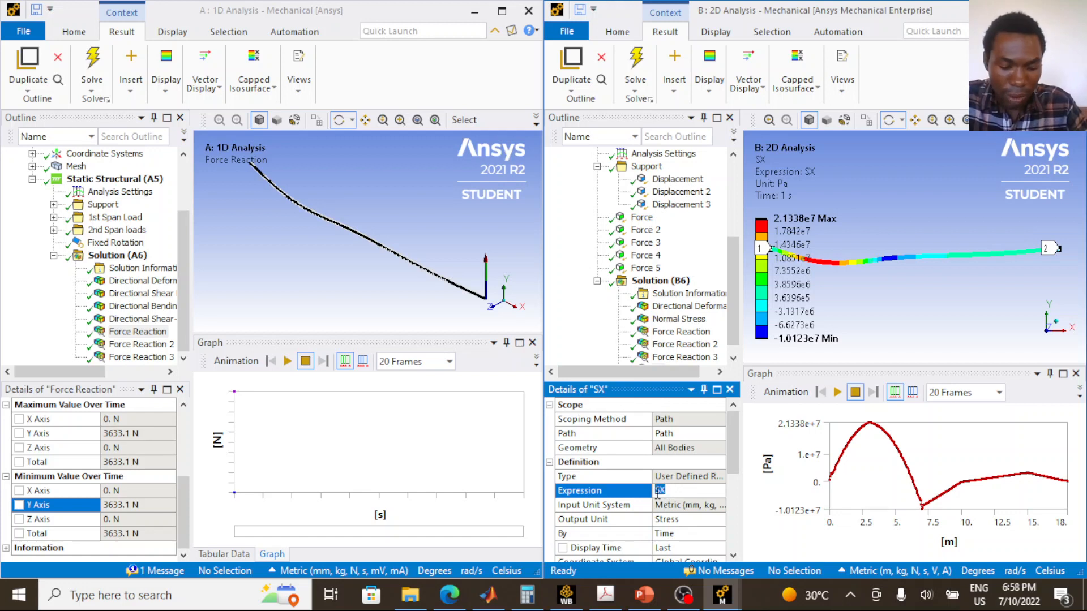
pyautogui.click(660, 592)
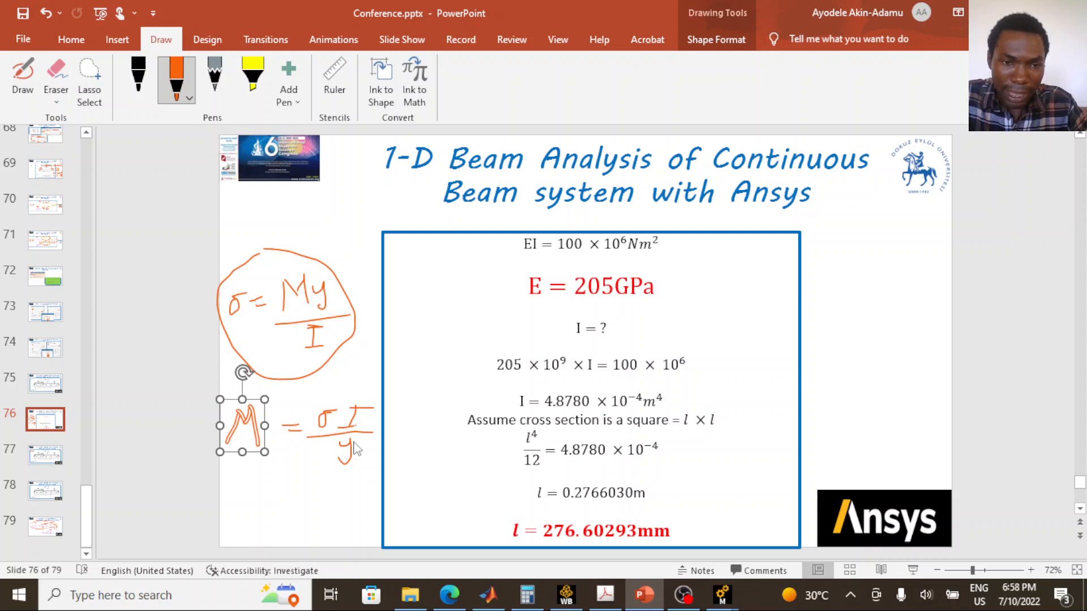
pyautogui.click(589, 396)
pyautogui.doubleClick(643, 403)
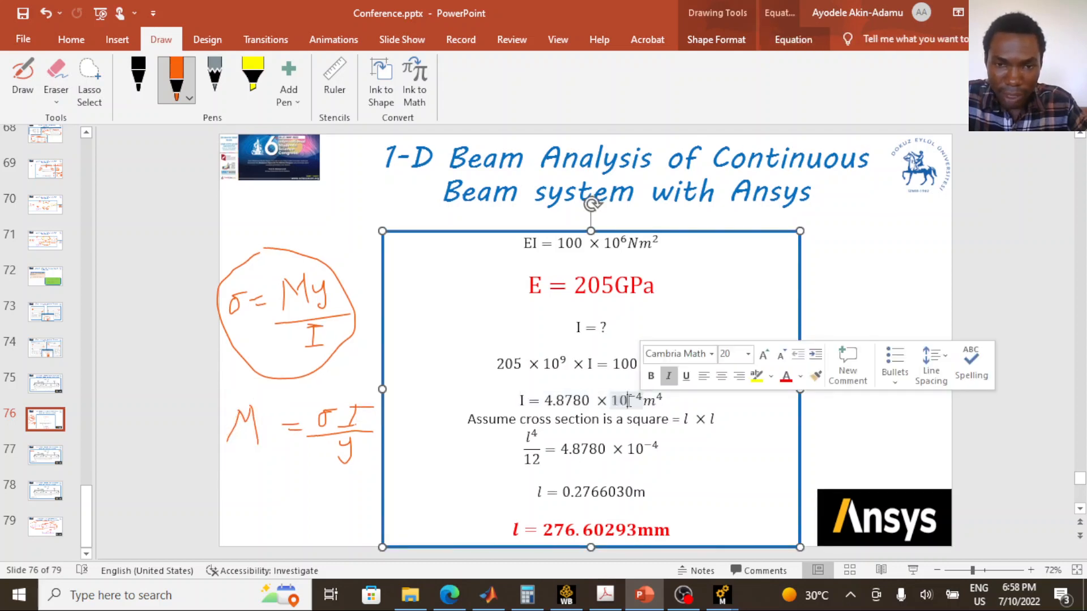
pyautogui.moveTo(546, 400); pyautogui.dragTo(599, 402)
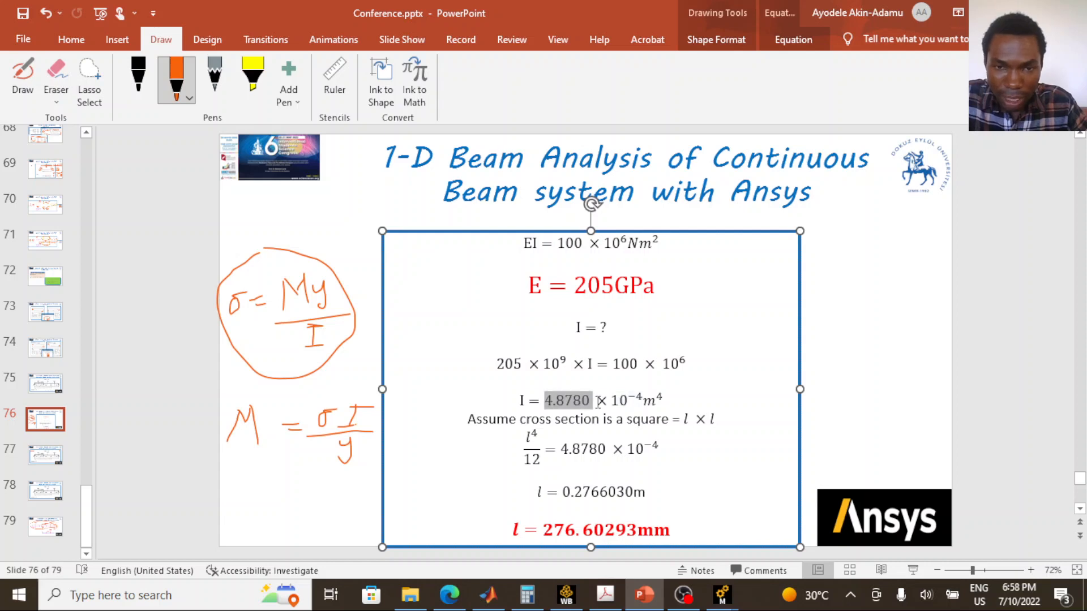
pyautogui.rightClick(566, 402)
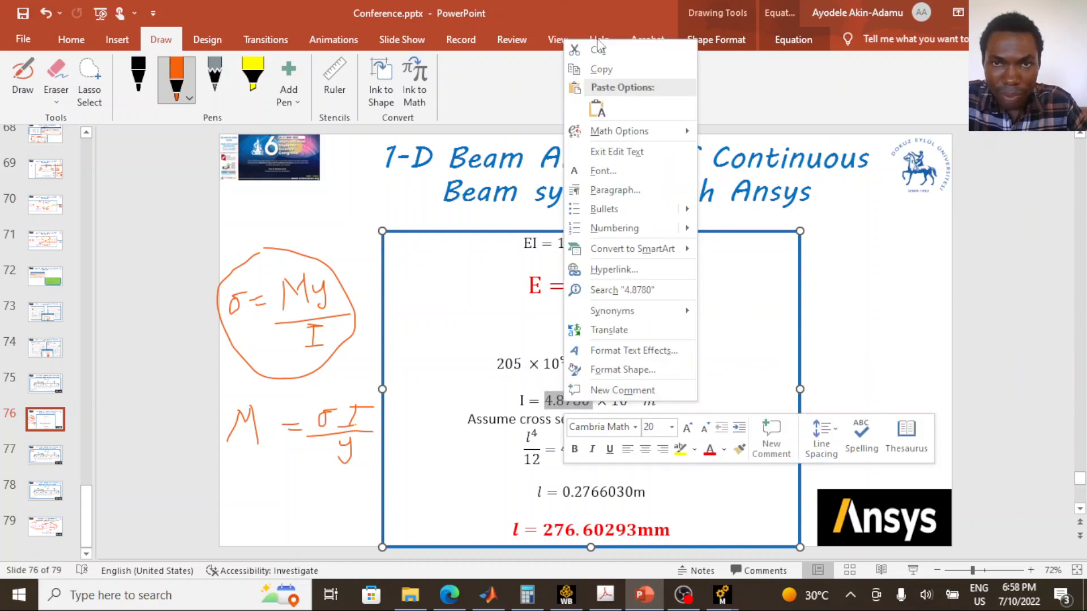
pyautogui.click(610, 69)
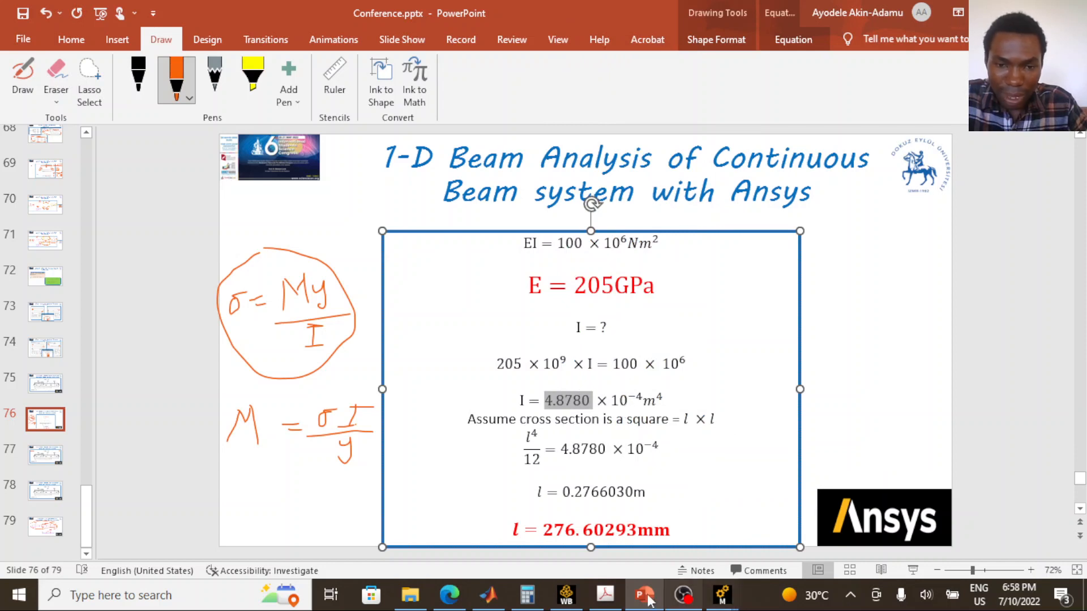
# Switch to Calculator, clear it and divide 4.8780 by 10000 to get the moment of inertia in m^4
pyautogui.click(527, 595)
pyautogui.click(943, 264)
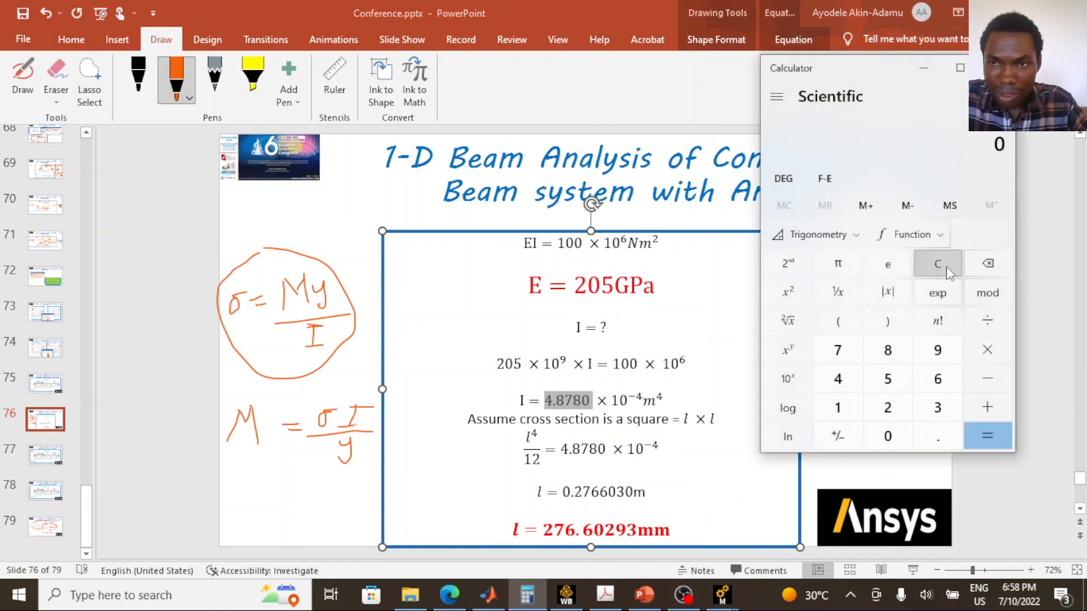
pyautogui.click(837, 381)
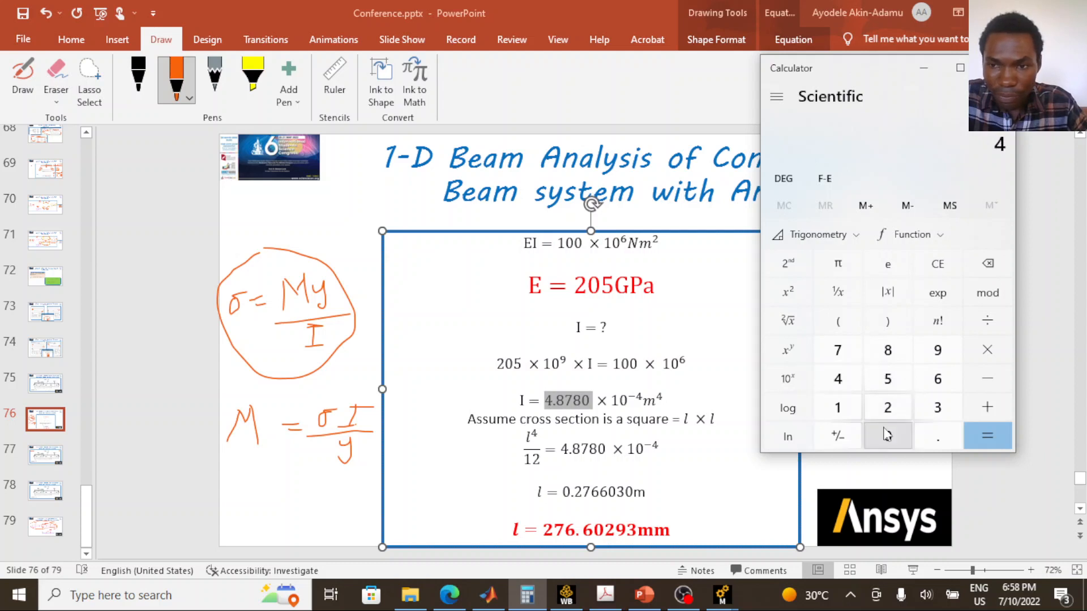
pyautogui.click(935, 434)
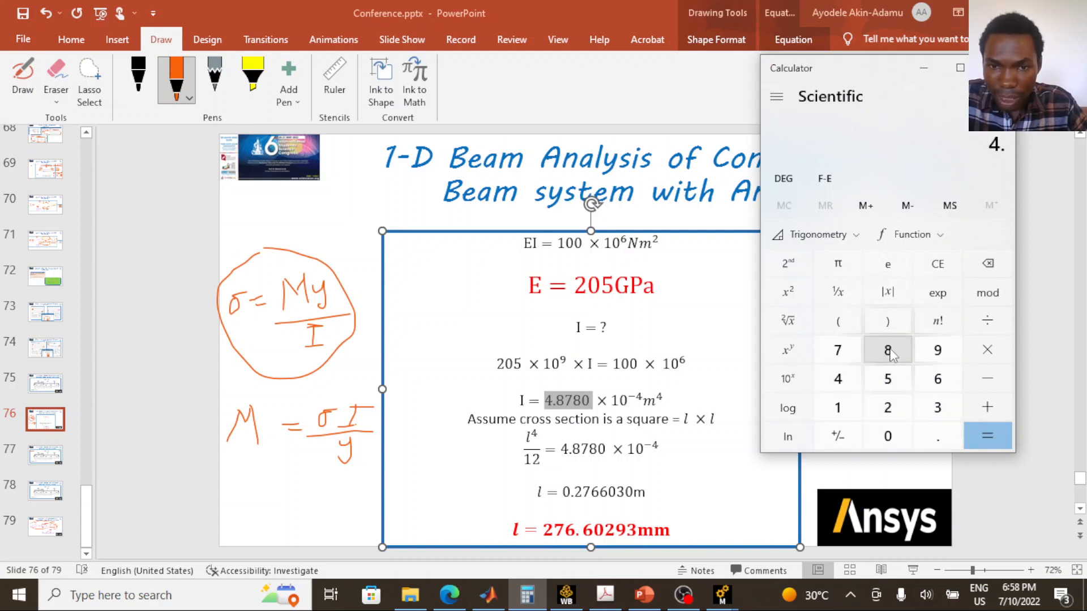
pyautogui.click(888, 351)
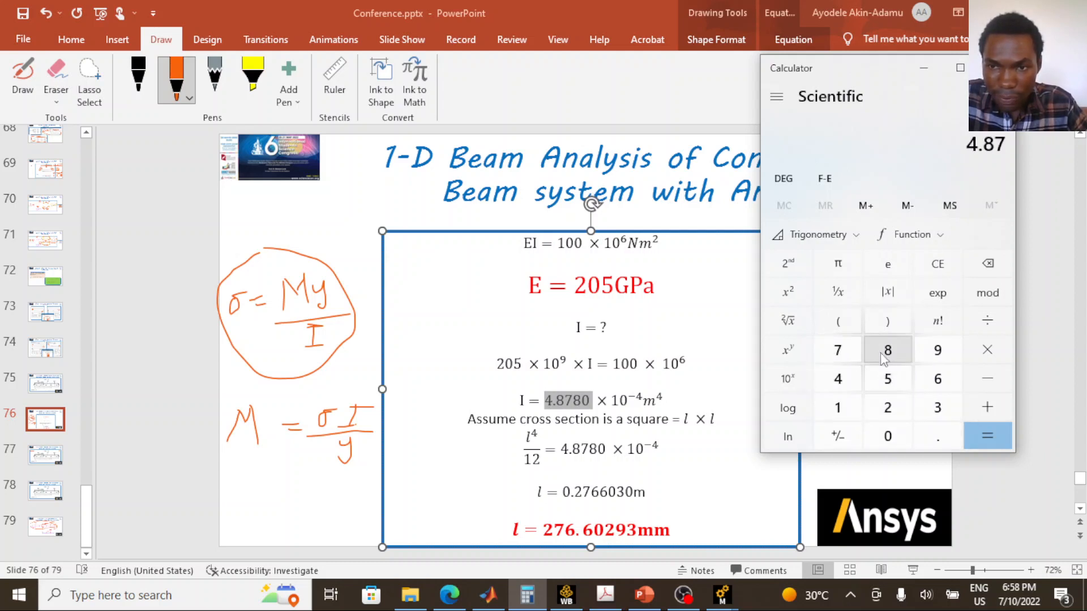
pyautogui.click(888, 350)
pyautogui.click(888, 436)
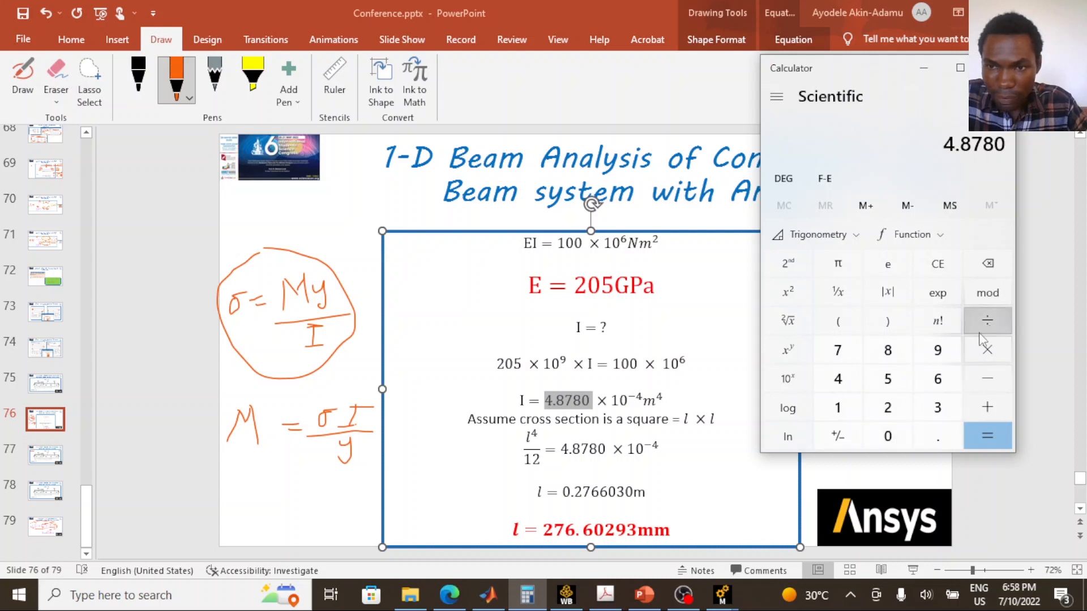
pyautogui.click(980, 333)
pyautogui.click(837, 408)
pyautogui.click(894, 437)
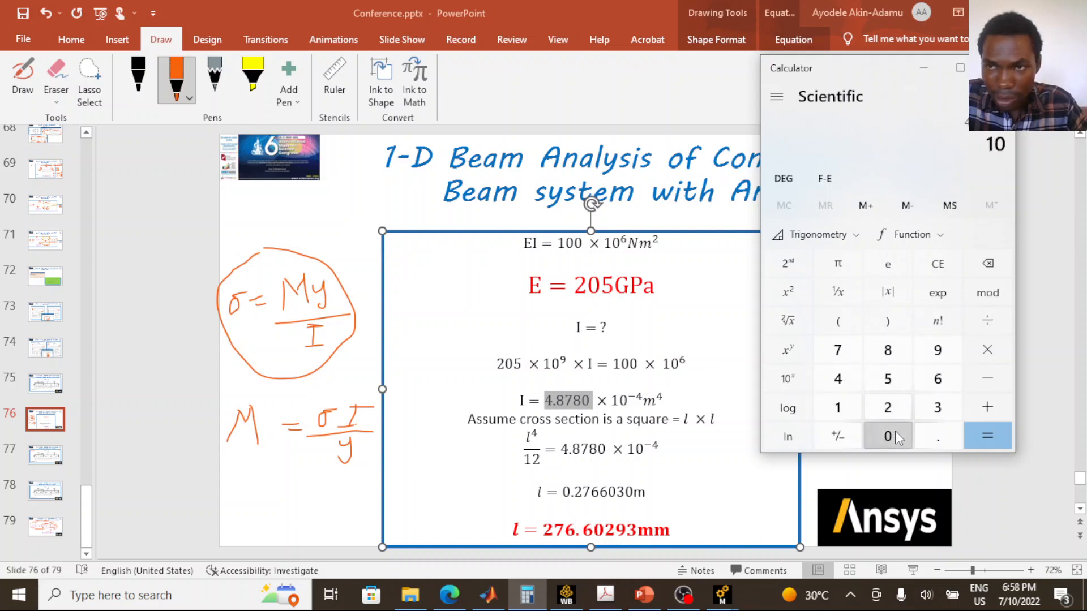
pyautogui.click(887, 436)
pyautogui.click(887, 436)
pyautogui.click(888, 436)
pyautogui.click(989, 431)
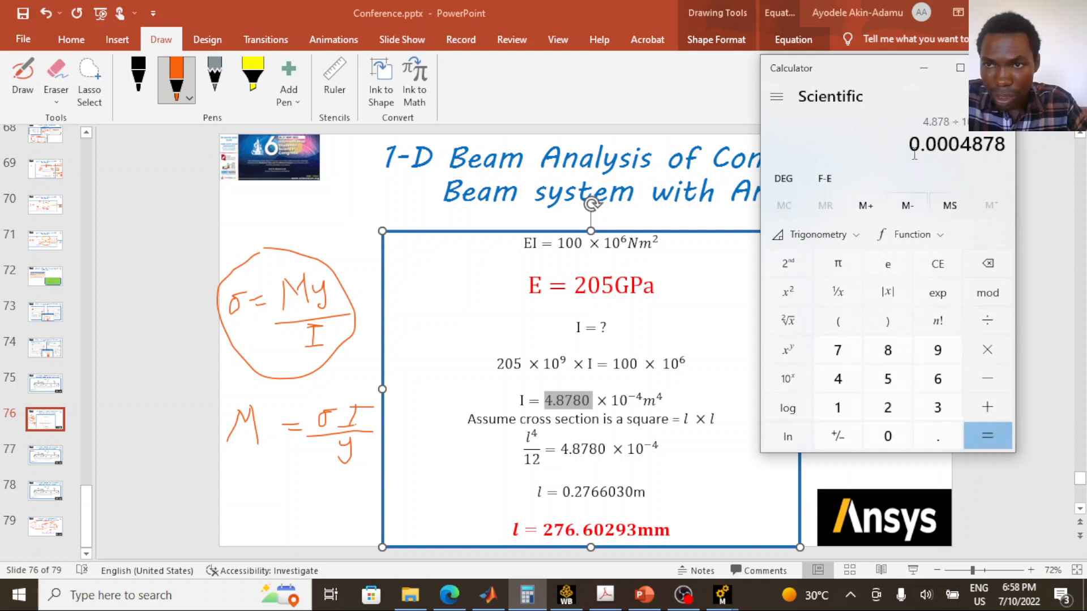
# Copy the calculated moment of inertia and extend the SX result's expression in the 2D analysis window to SX*0.0004878/
pyautogui.moveTo(914, 154); pyautogui.dragTo(990, 147)
pyautogui.rightClick(1012, 145)
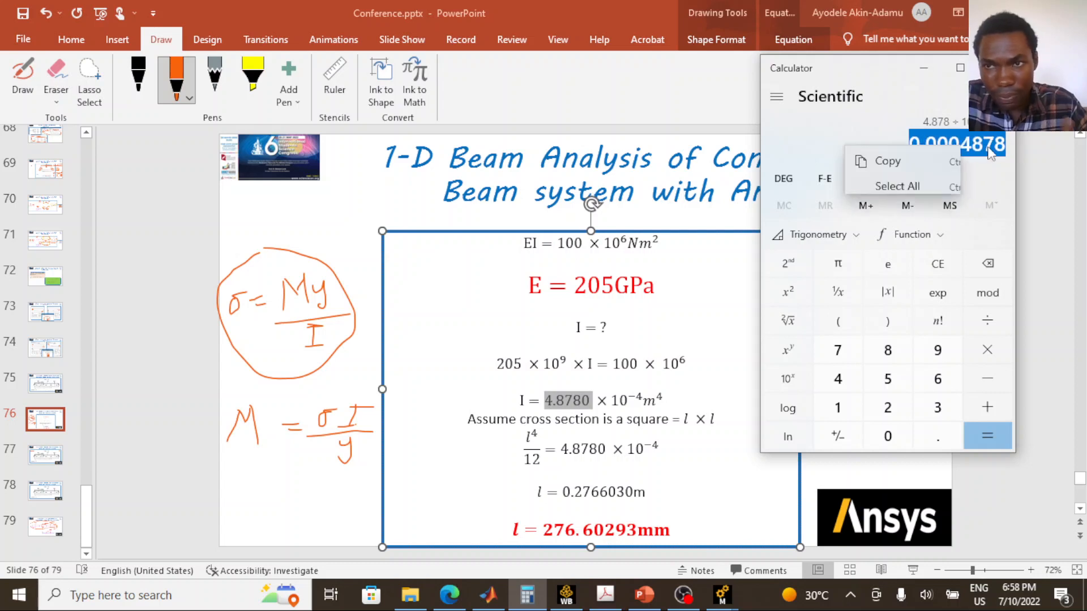
pyautogui.click(946, 170)
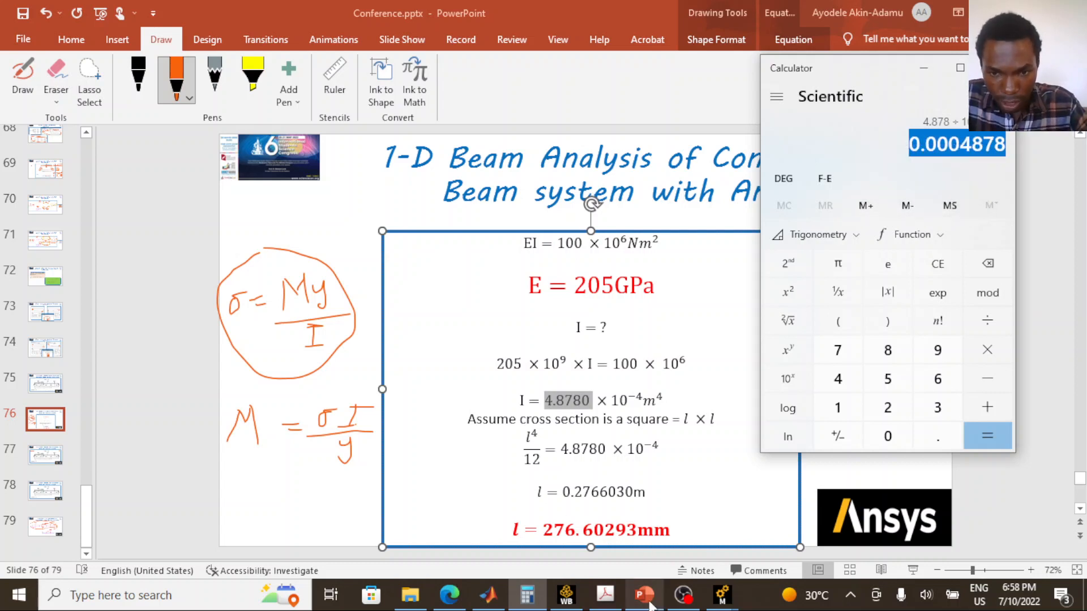
pyautogui.moveTo(650, 607)
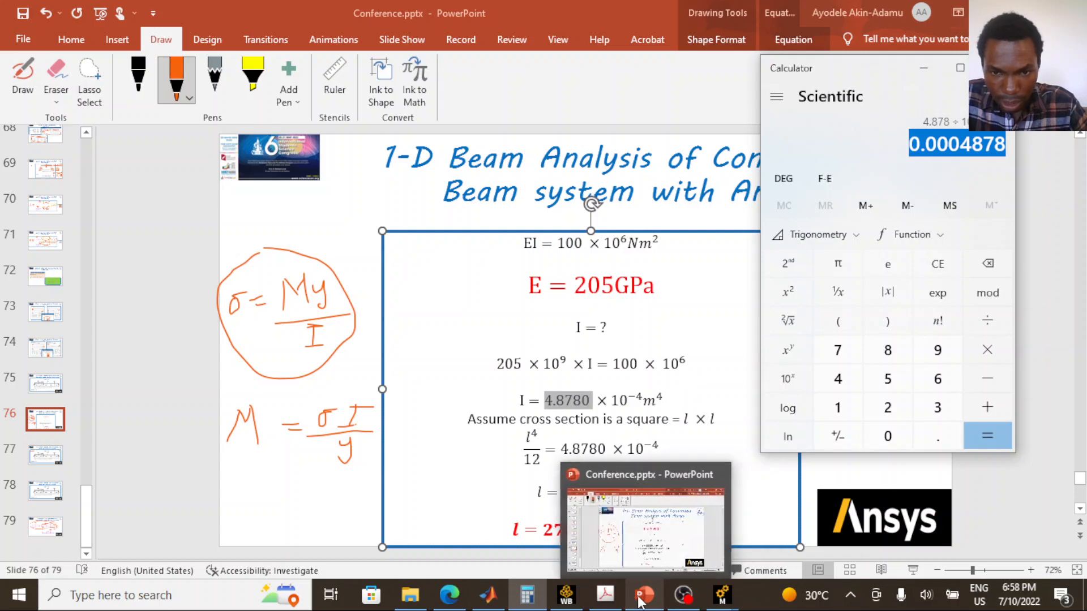
pyautogui.moveTo(715, 604)
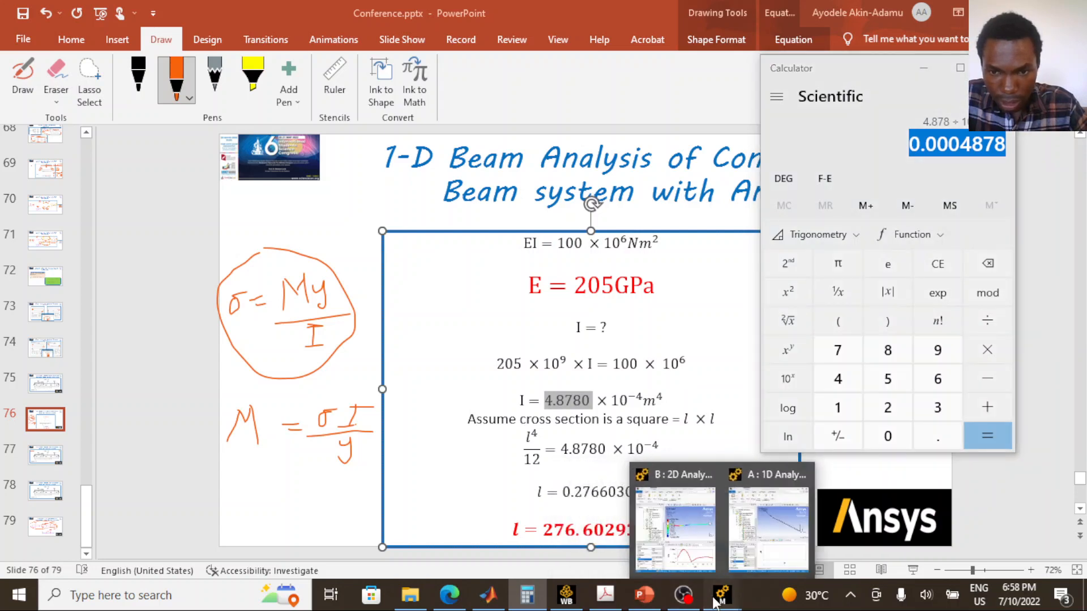
pyautogui.click(672, 546)
pyautogui.click(686, 490)
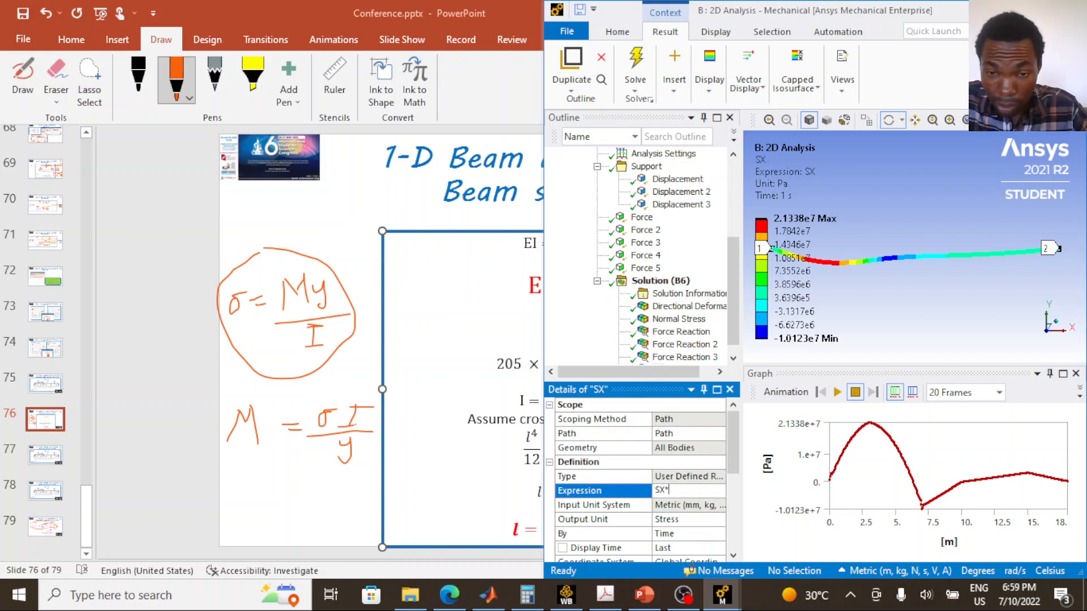
pyautogui.write('*')
pyautogui.hotkey('ctrl', 'v')
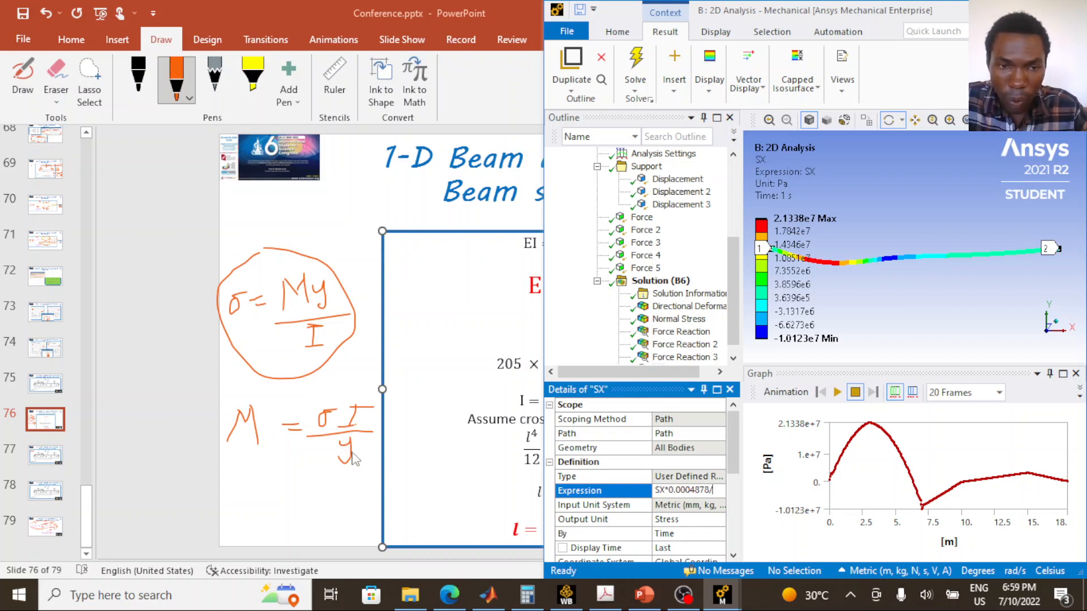
pyautogui.moveTo(709, 491); pyautogui.dragTo(666, 488)
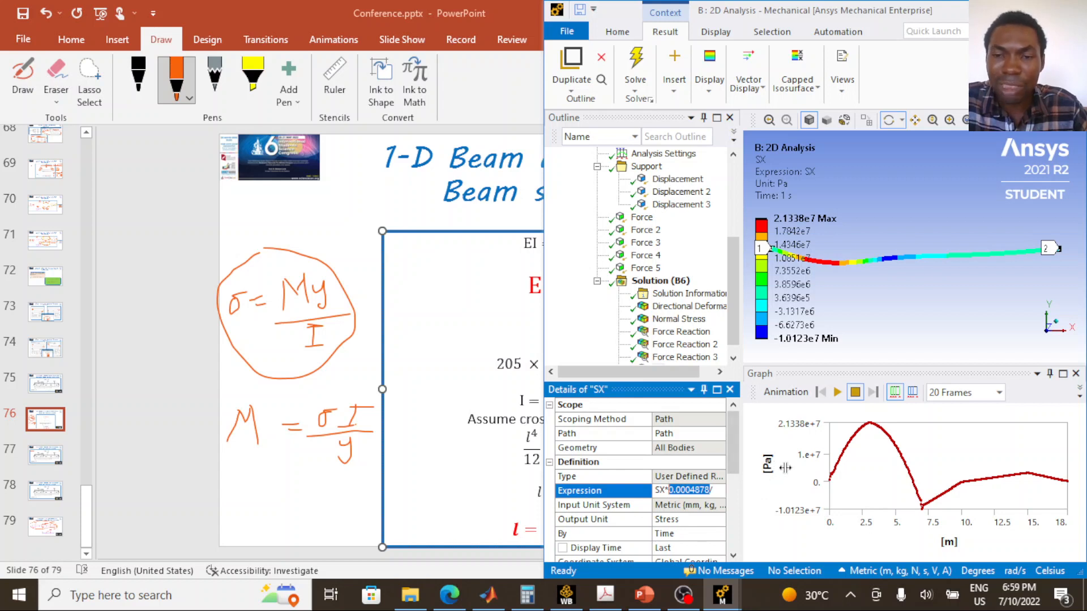
pyautogui.click(712, 490)
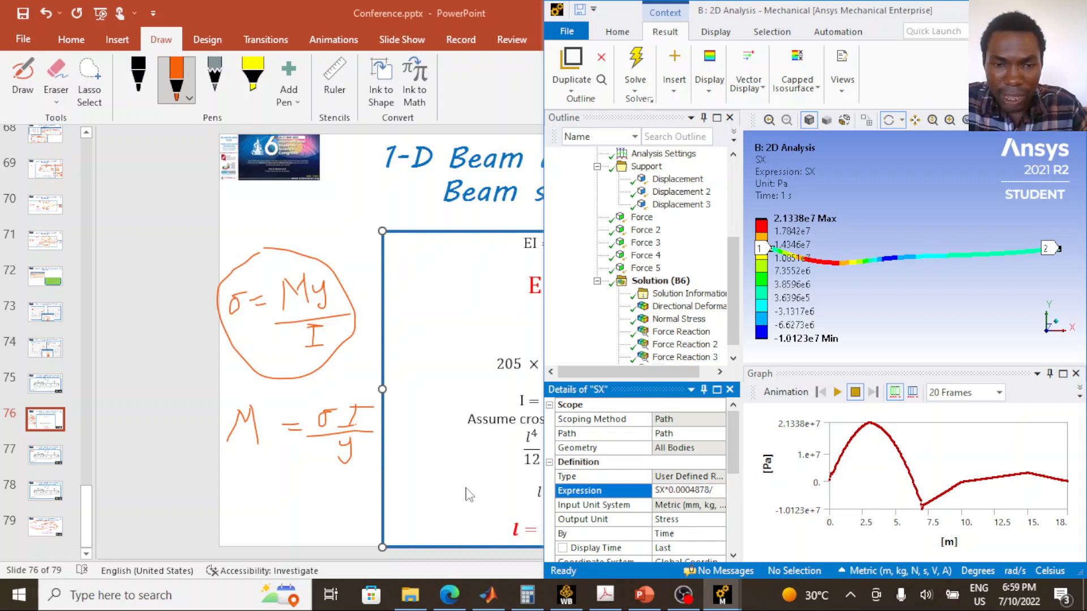
# Select the side length l on slide 76 in PowerPoint, then divide 276.60293 by 2 in Calculator
pyautogui.click(501, 461)
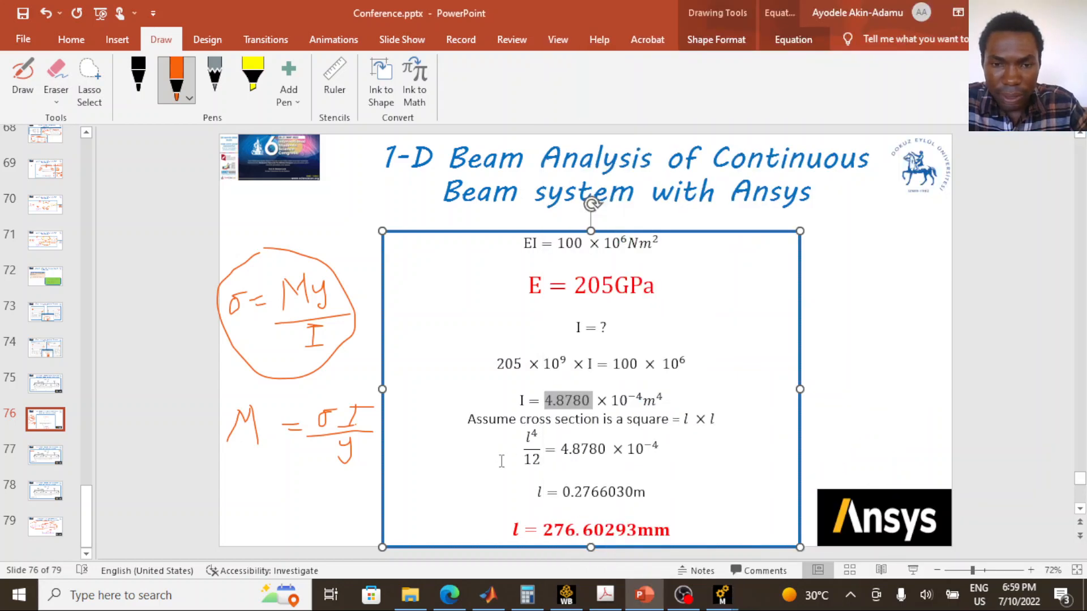
pyautogui.moveTo(544, 530); pyautogui.dragTo(670, 531)
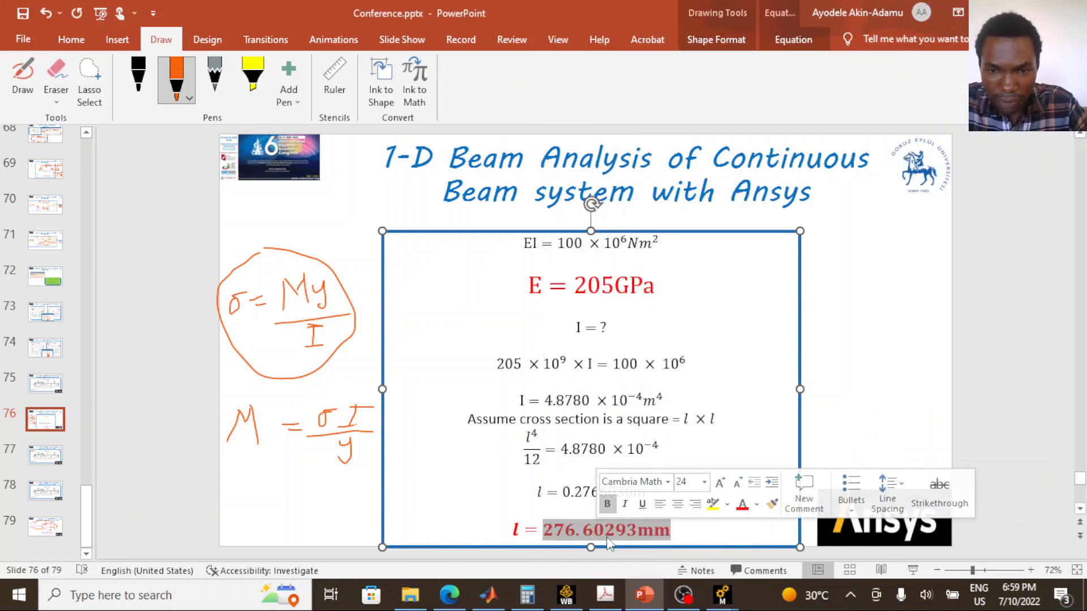
pyautogui.click(526, 594)
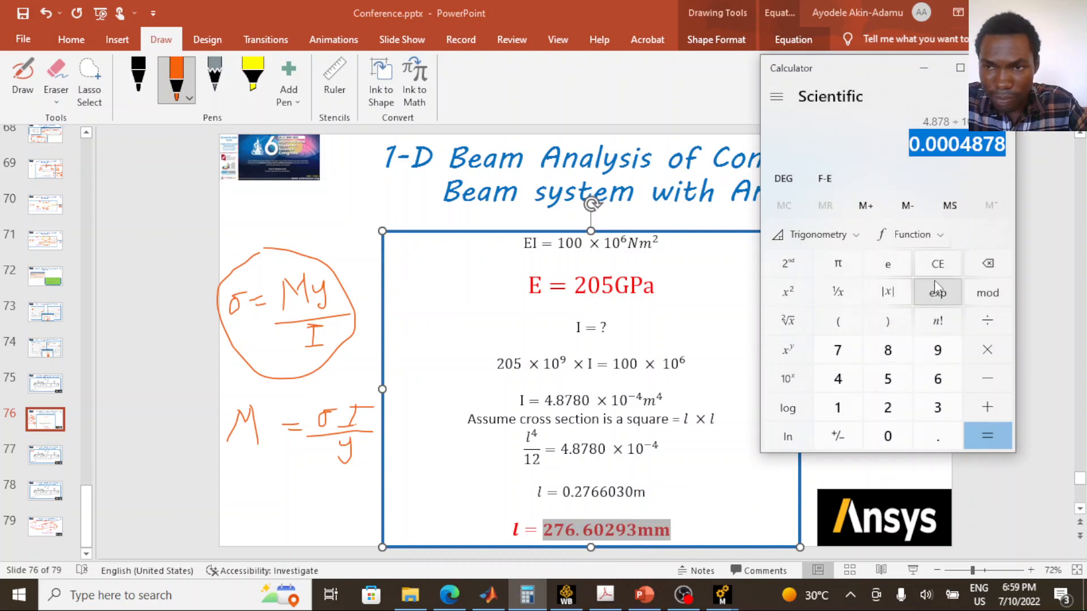
pyautogui.click(937, 264)
pyautogui.click(888, 408)
pyautogui.click(837, 350)
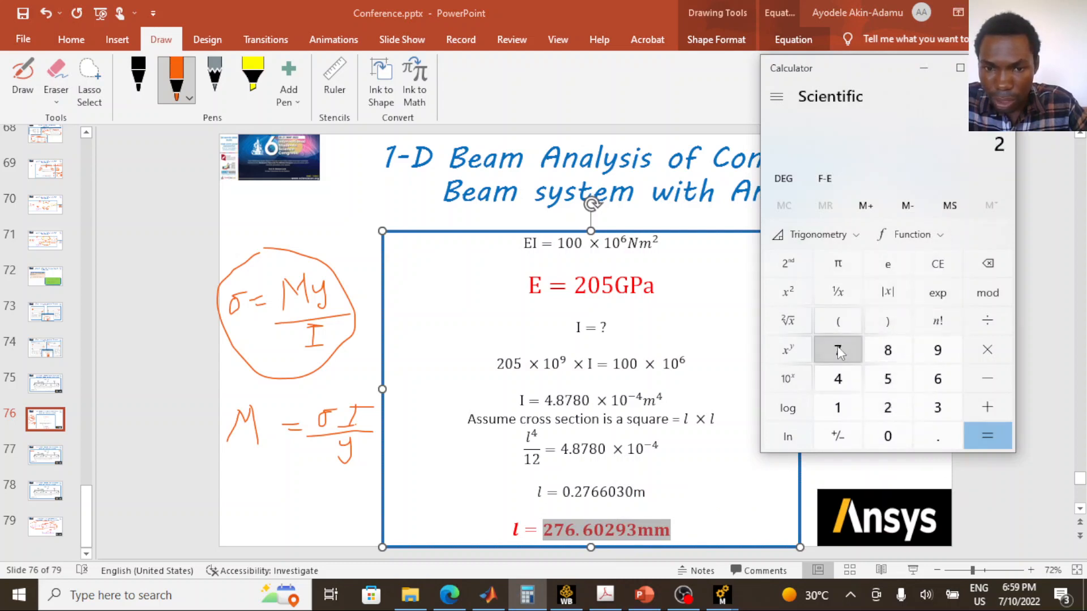
pyautogui.click(938, 379)
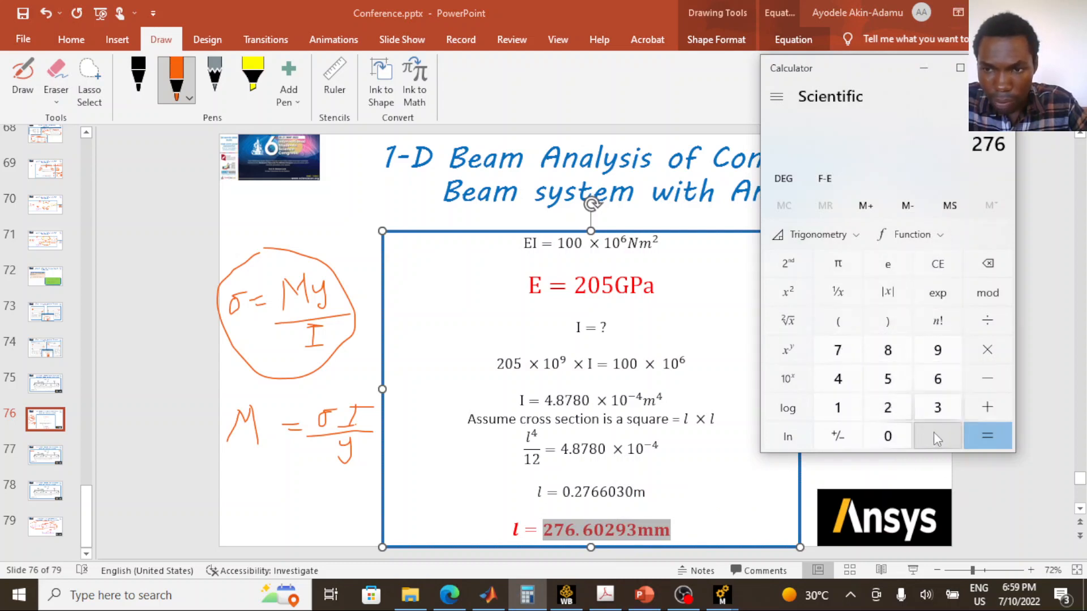
pyautogui.click(937, 434)
pyautogui.click(940, 379)
pyautogui.click(887, 436)
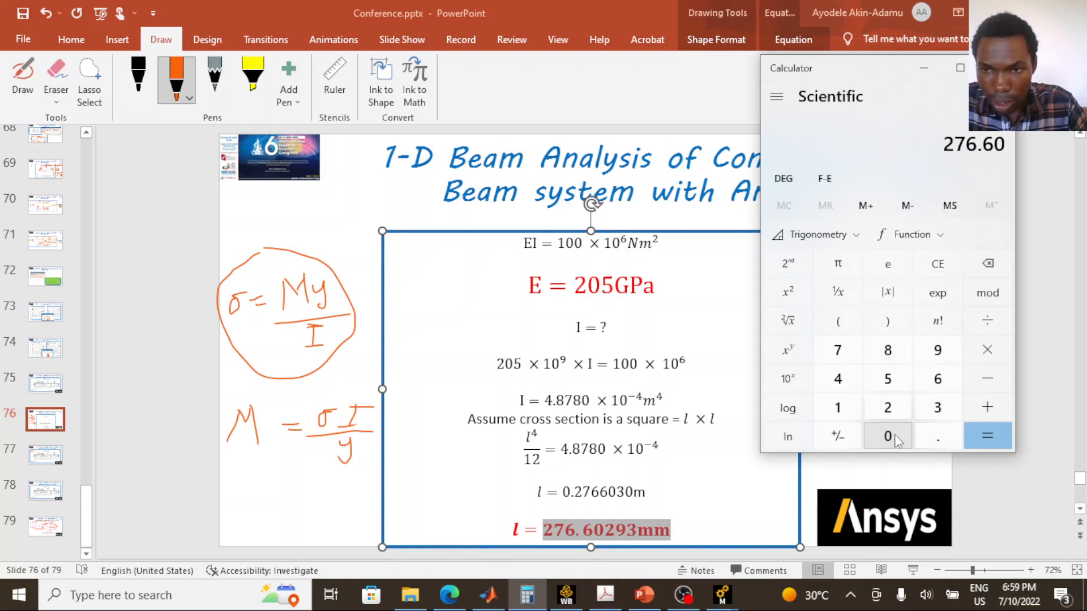
pyautogui.click(888, 408)
pyautogui.click(935, 352)
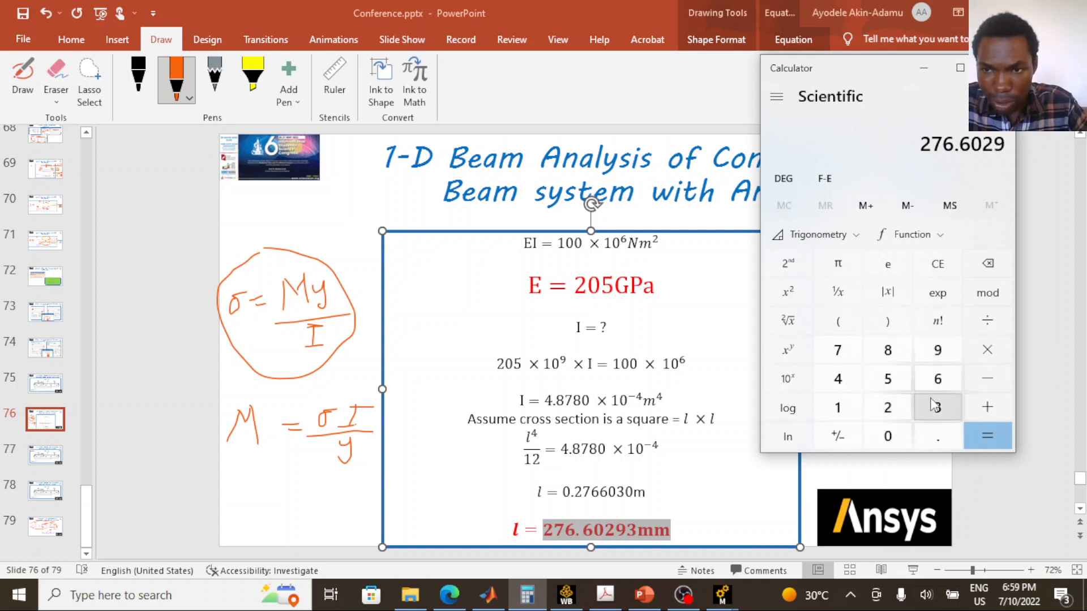
pyautogui.click(937, 408)
pyautogui.click(987, 321)
pyautogui.click(887, 408)
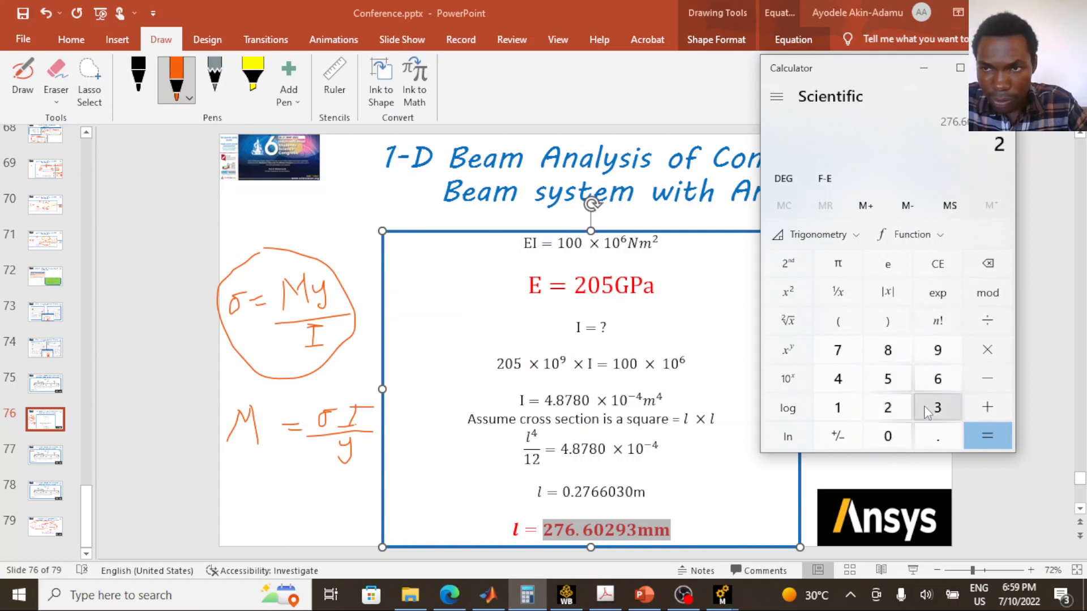
pyautogui.click(977, 430)
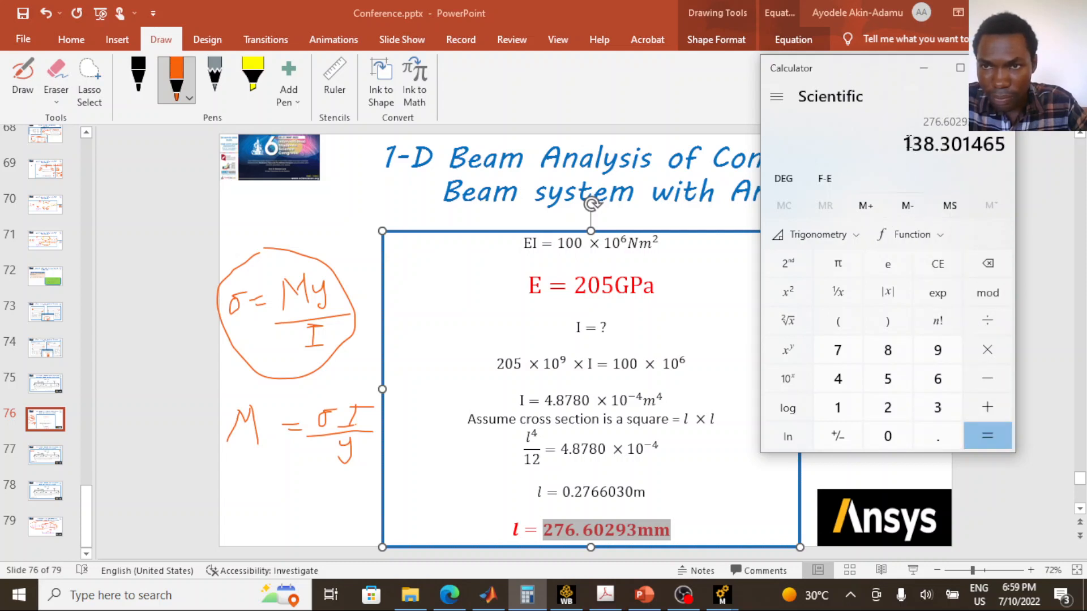
# Copy the halved side length and complete the SX result's expression in the 2D analysis as SX*0.0004878/138.301465
pyautogui.moveTo(907, 142); pyautogui.dragTo(1007, 143)
pyautogui.rightClick(985, 145)
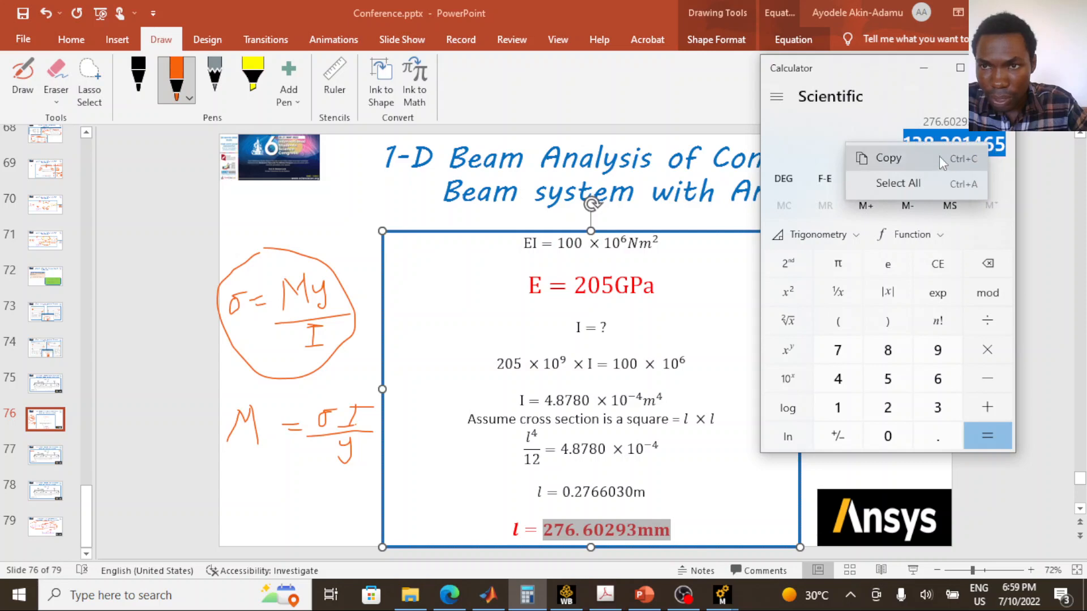
pyautogui.click(939, 158)
pyautogui.moveTo(718, 592)
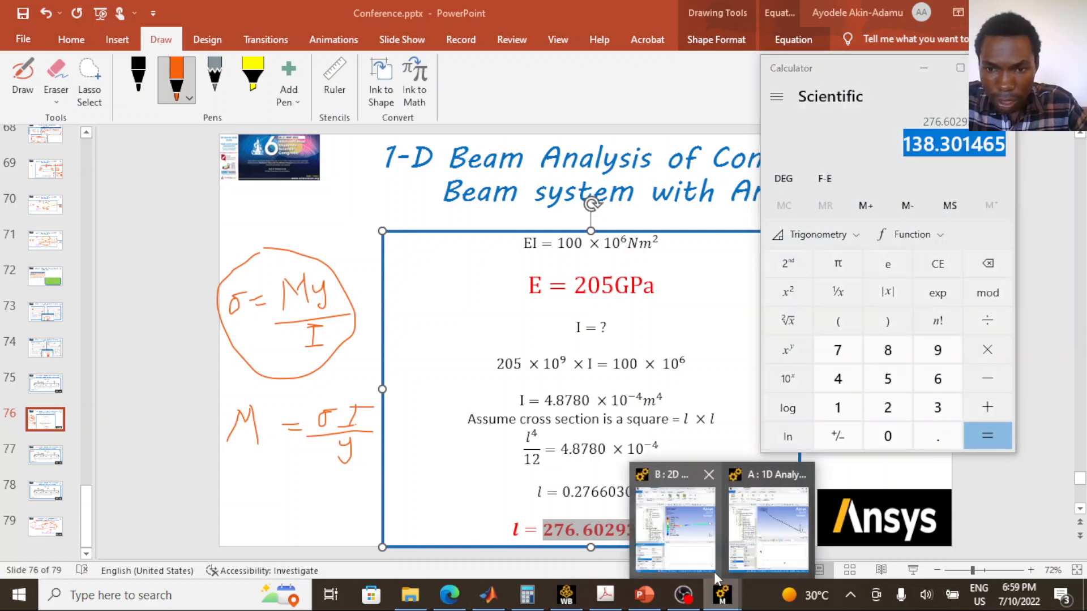
pyautogui.click(693, 549)
pyautogui.click(719, 490)
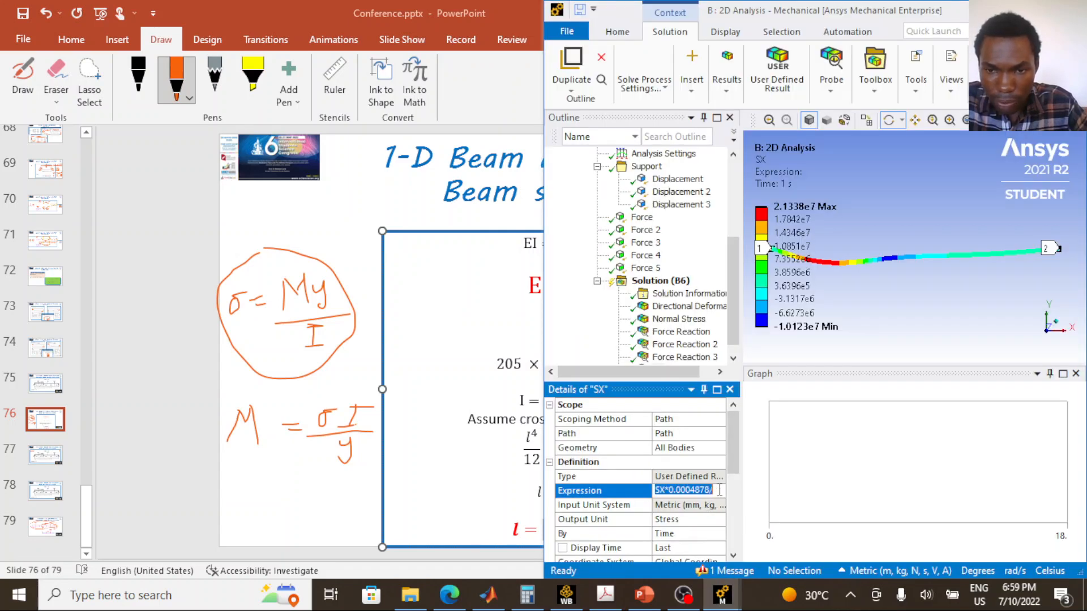
pyautogui.click(719, 490)
pyautogui.hotkey('ctrl', 'v')
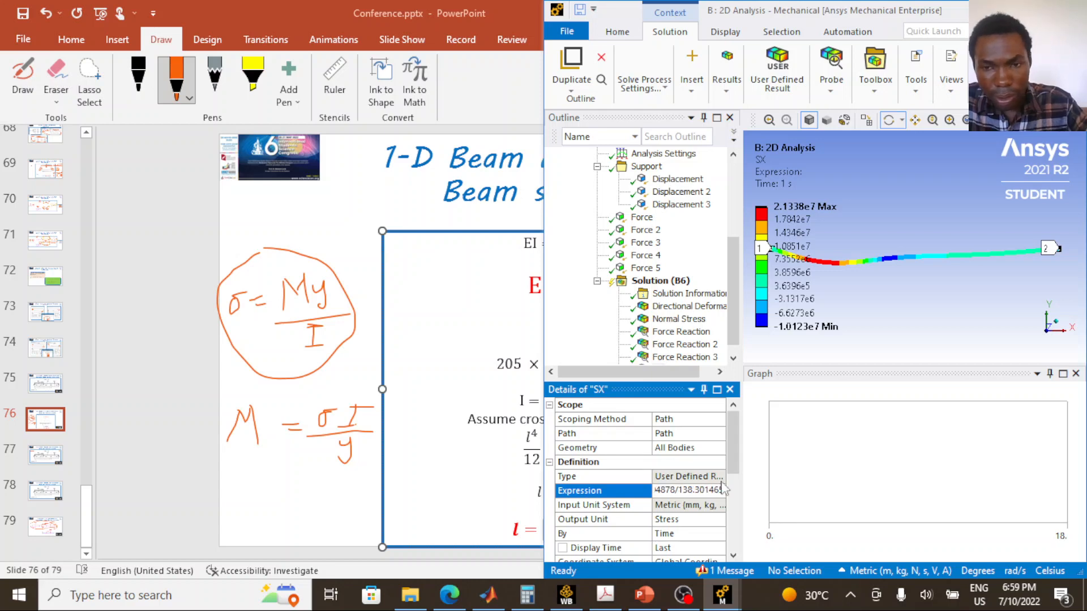
pyautogui.press('Return')
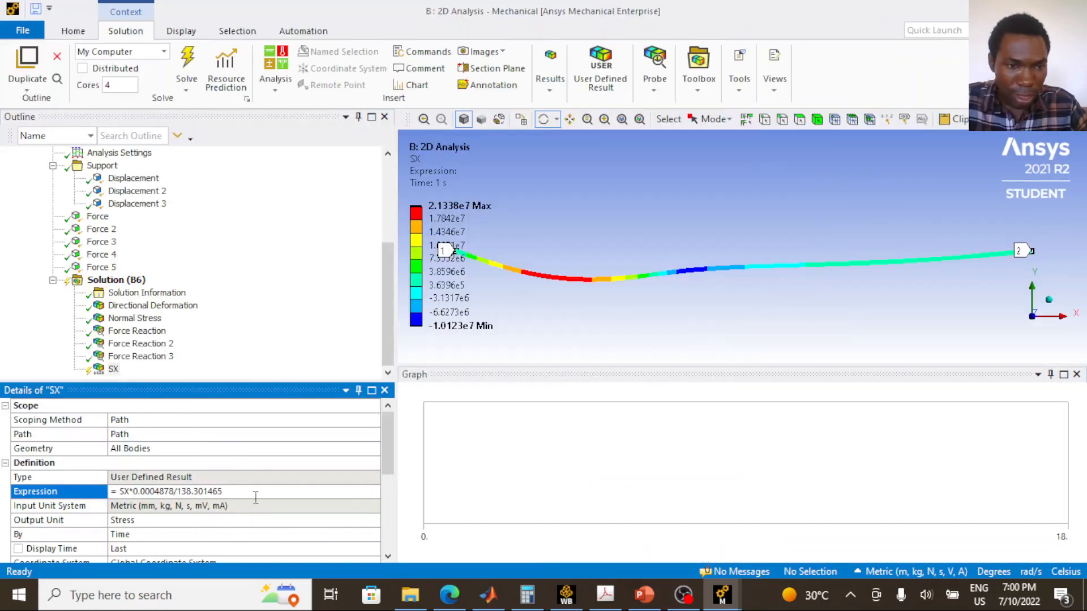
# Solve the 2D analysis with the edited SX expression and switch the unit system to Metric (mm, kg, N, s, mV, mA)
pyautogui.click(240, 490)
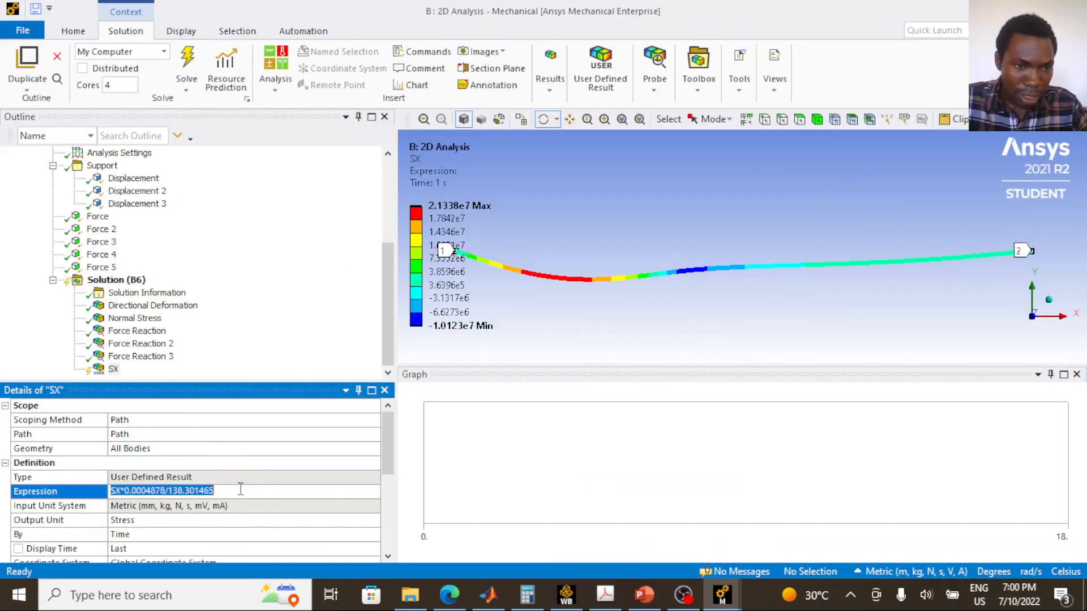
pyautogui.click(241, 491)
pyautogui.hotkey('ctrl', 'a')
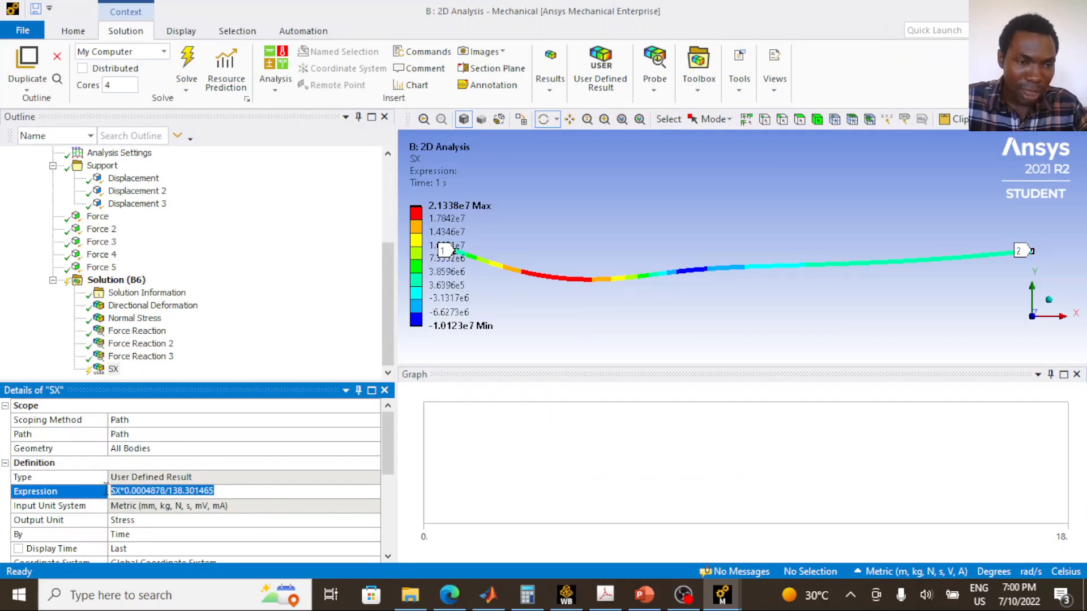
pyautogui.click(213, 495)
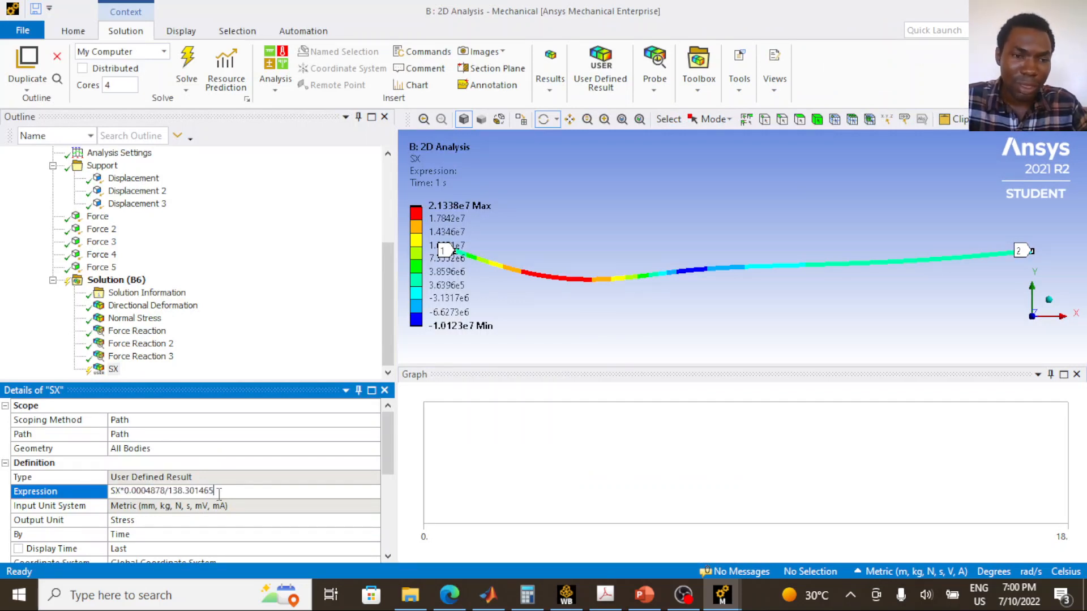
pyautogui.click(140, 356)
pyautogui.click(114, 369)
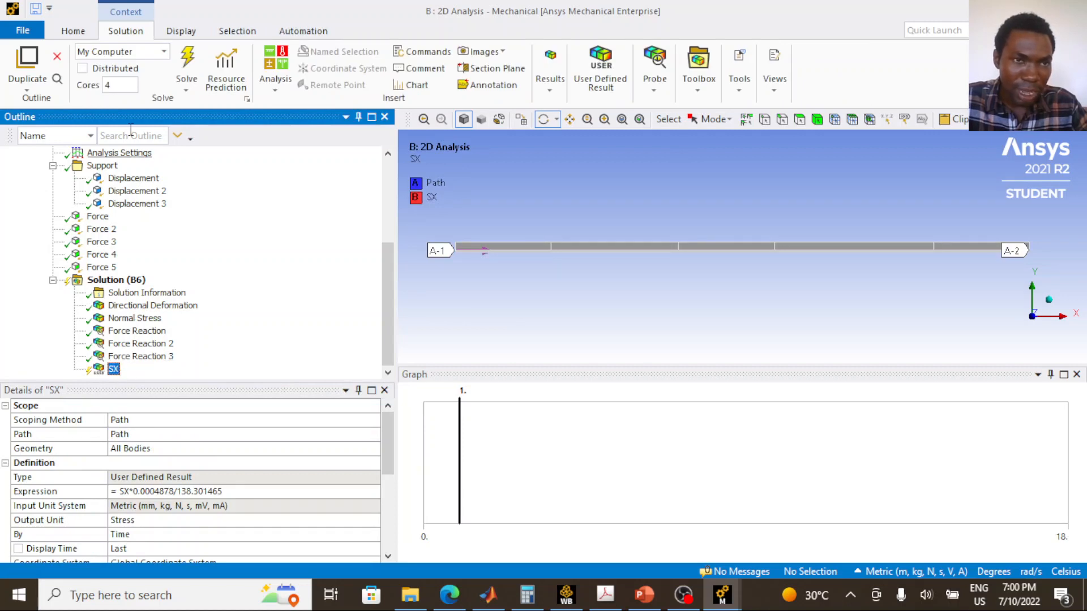
pyautogui.click(188, 58)
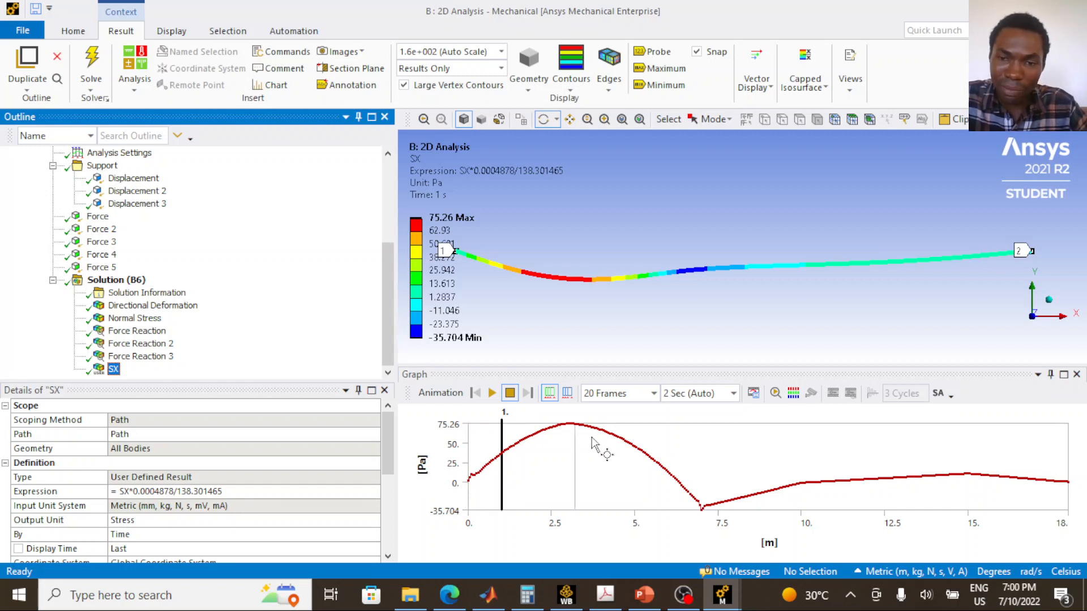
pyautogui.click(933, 572)
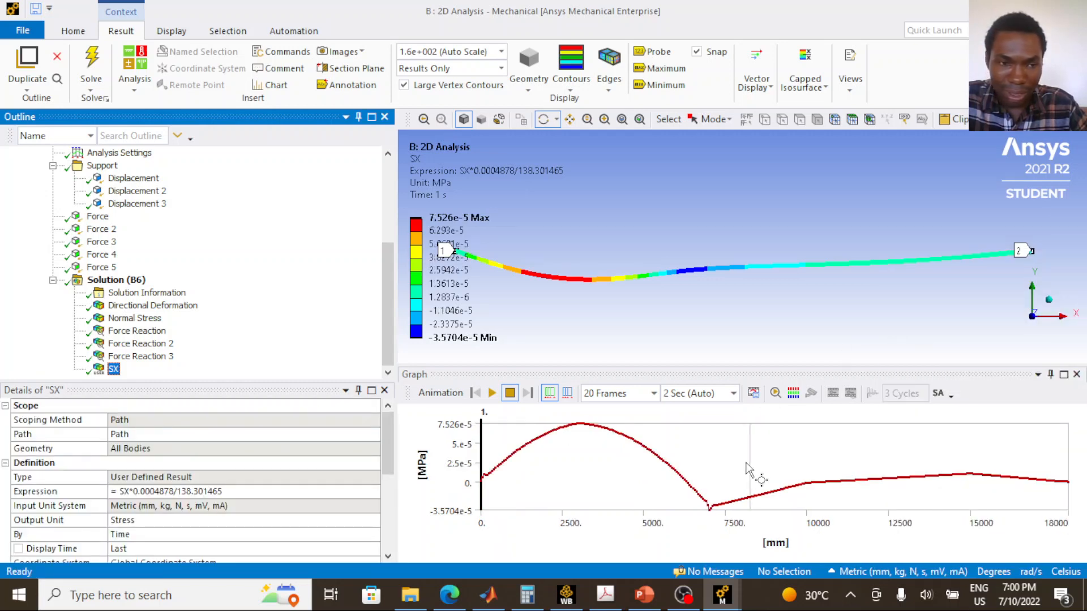
# Check the divisor in the SX expression against the side length l on slide 76 in PowerPoint
pyautogui.click(249, 491)
pyautogui.click(234, 491)
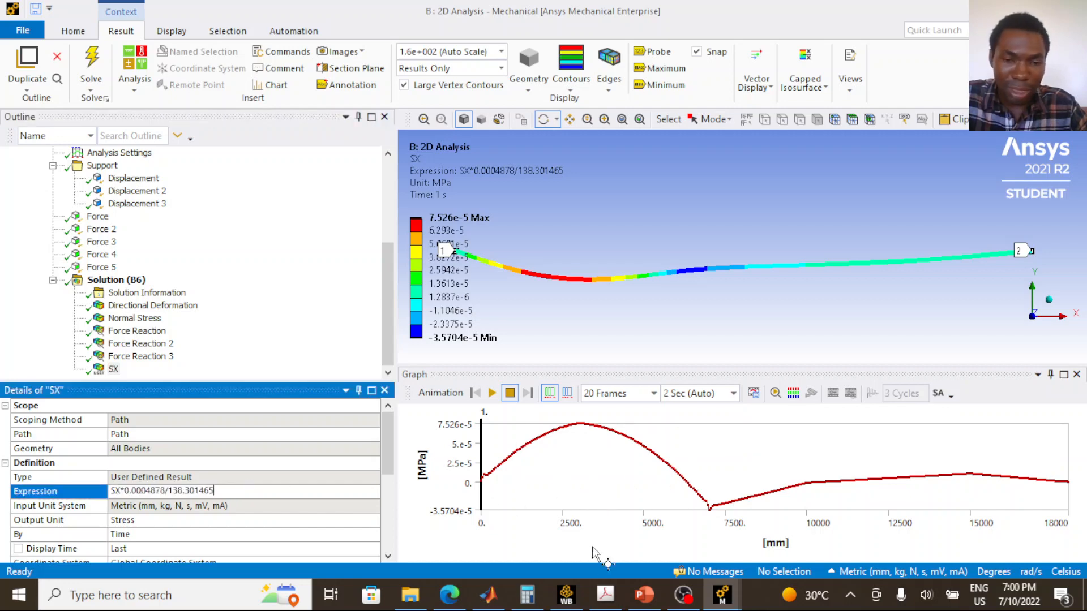
pyautogui.click(644, 595)
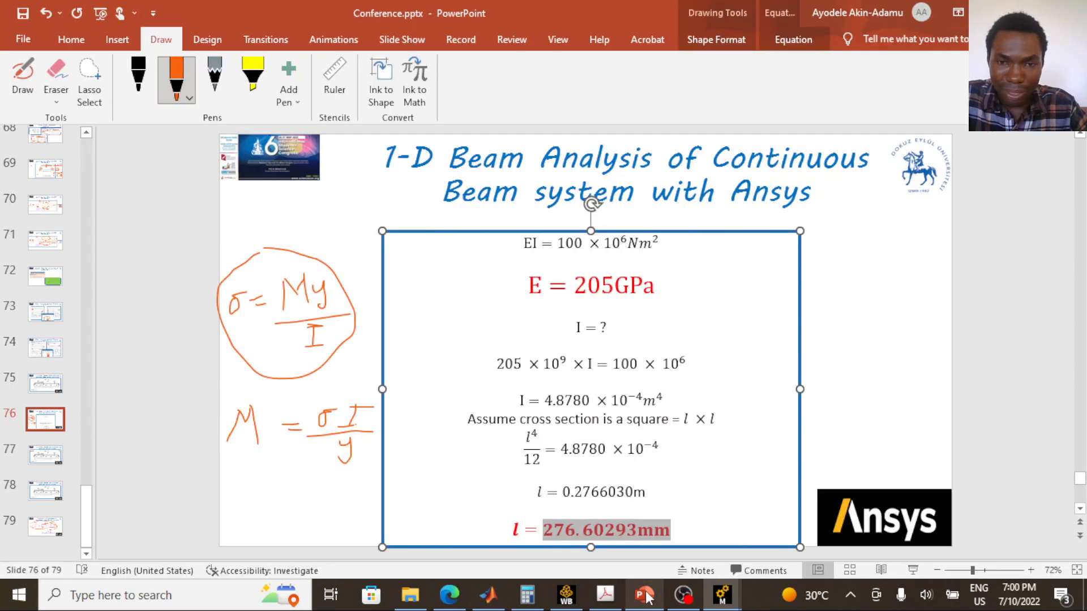
pyautogui.click(642, 532)
pyautogui.moveTo(672, 531); pyautogui.dragTo(537, 527)
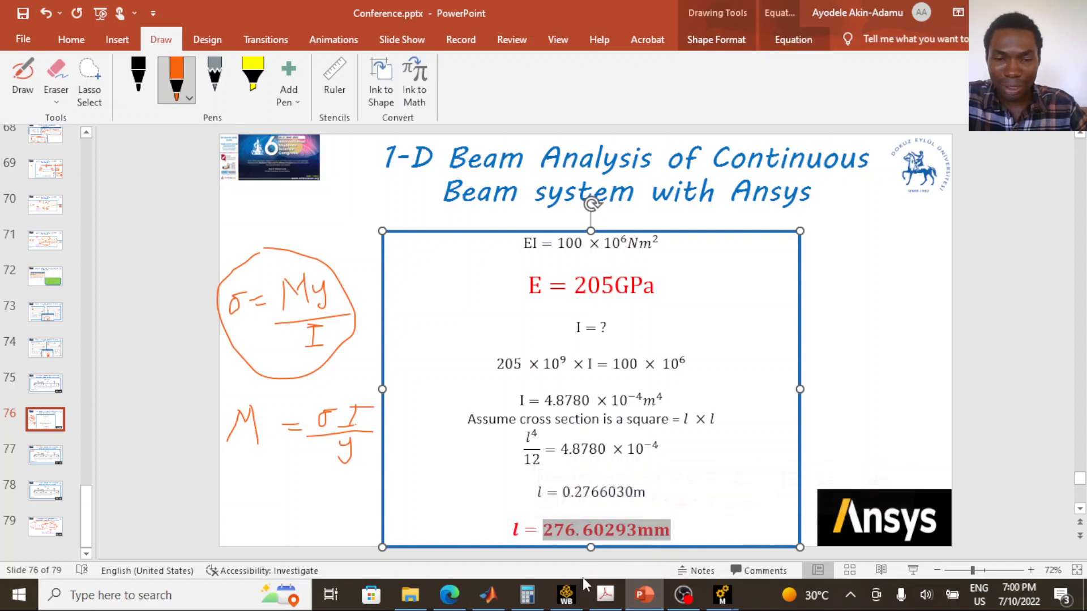
# Convert the half side length to metres in Calculator by dividing 138.301465 by 1000, and copy the result
pyautogui.click(527, 594)
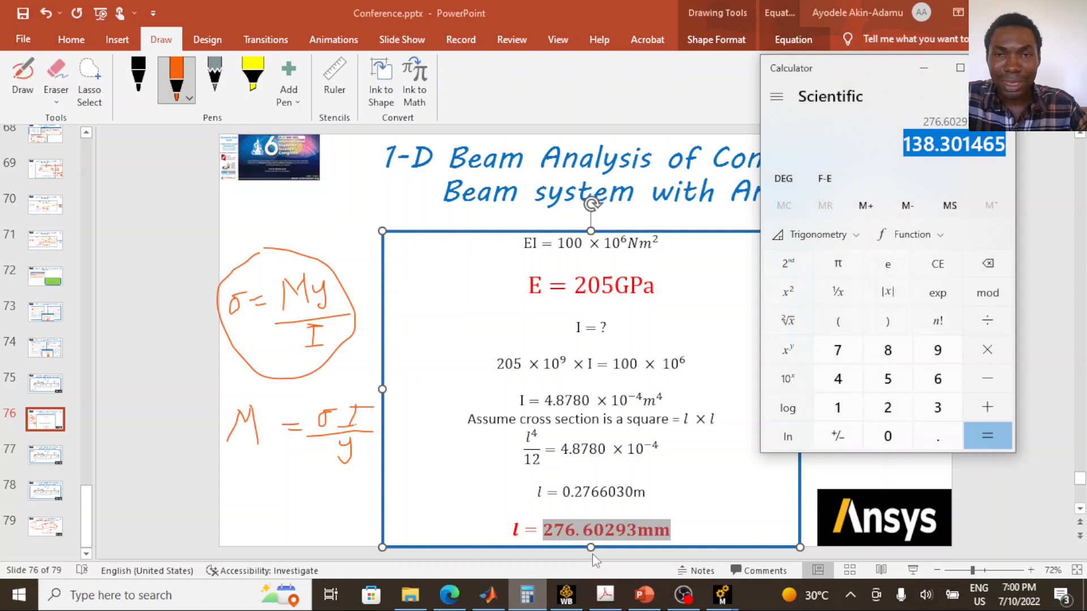
pyautogui.click(983, 159)
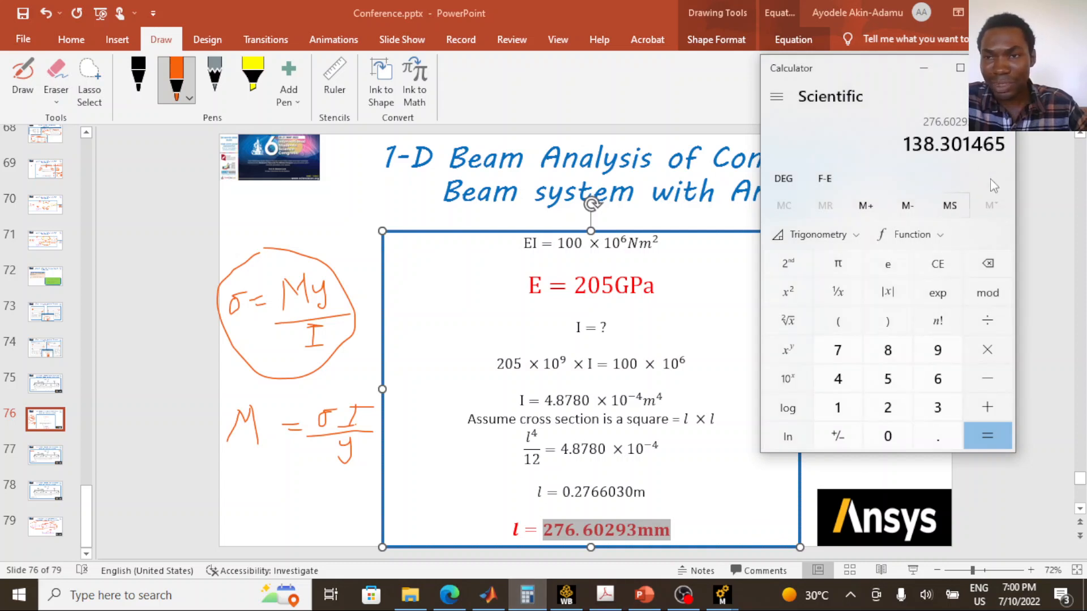
pyautogui.click(988, 321)
pyautogui.click(838, 407)
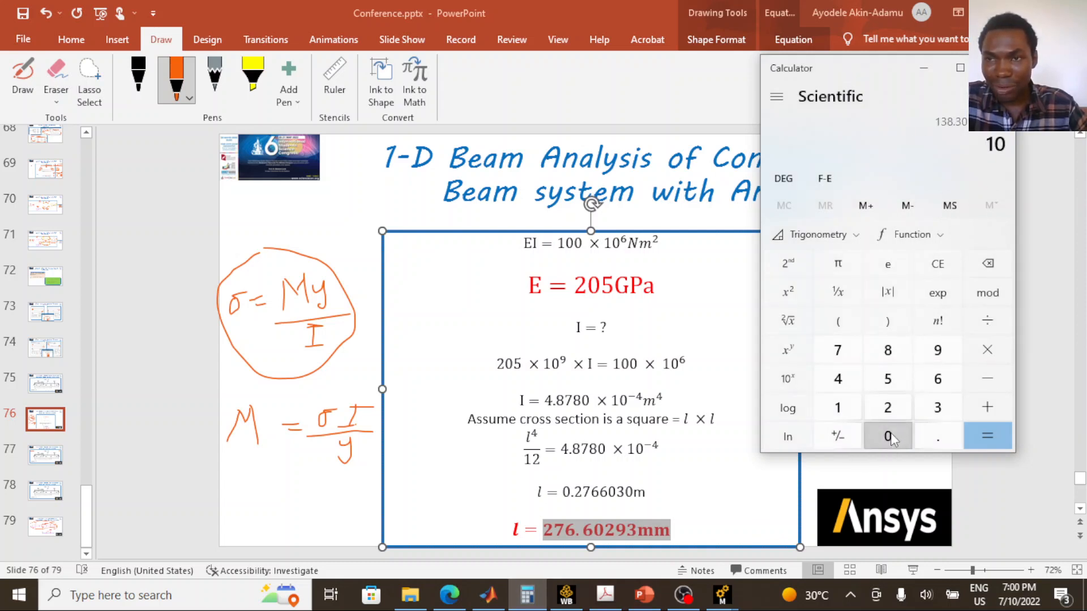
pyautogui.doubleClick(888, 437)
pyautogui.click(993, 436)
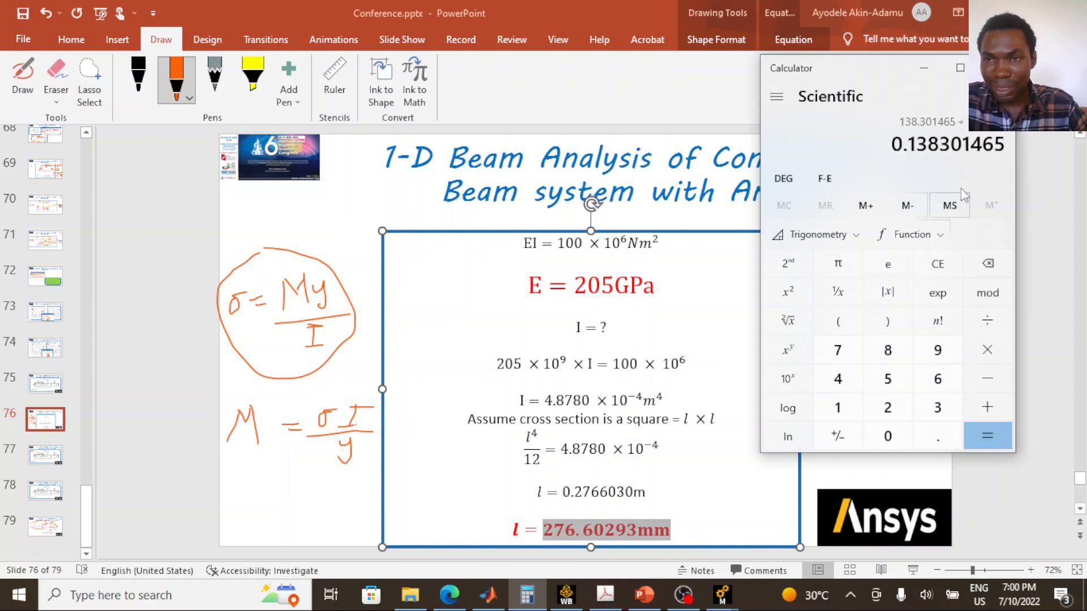
pyautogui.moveTo(894, 144); pyautogui.dragTo(1016, 145)
pyautogui.rightClick(970, 145)
pyautogui.click(894, 162)
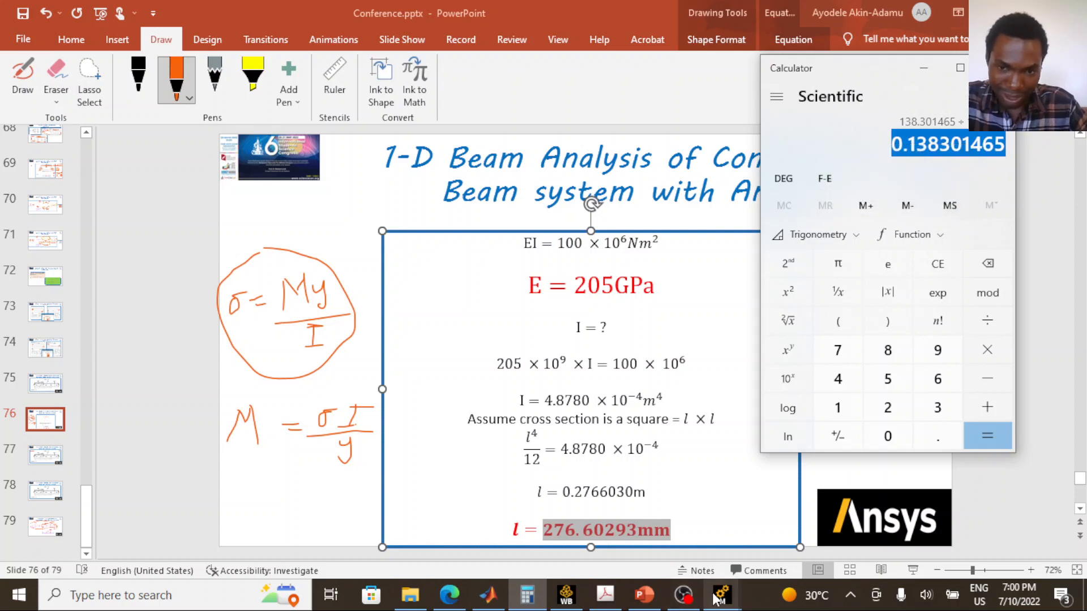
# Switch to the 2D analysis window and change the SX result's expression to SX*0.0004878/0.138301465
pyautogui.moveTo(722, 595)
pyautogui.click(707, 528)
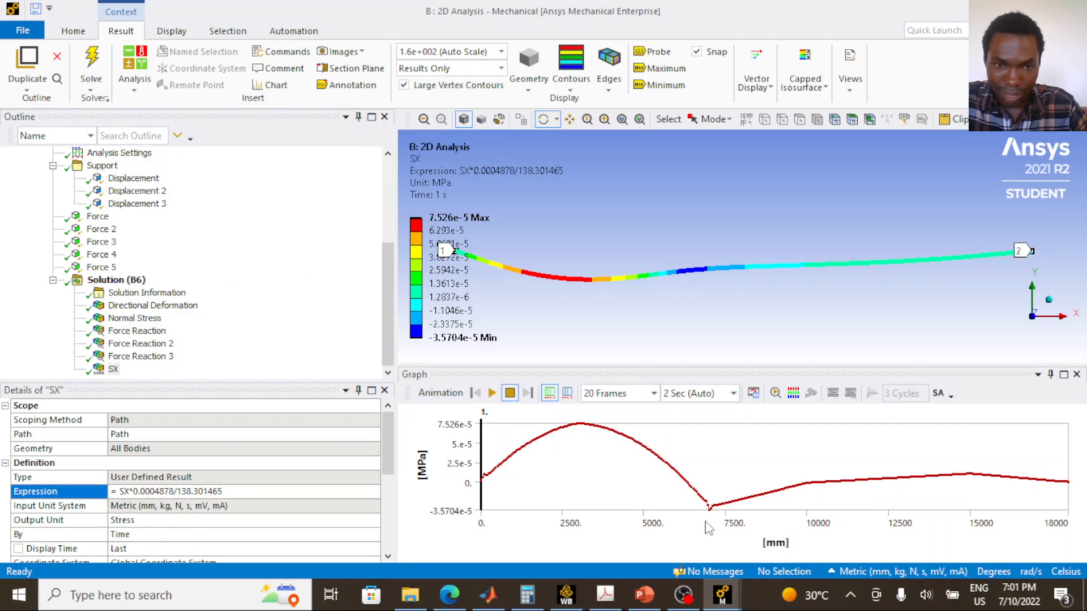
pyautogui.click(227, 490)
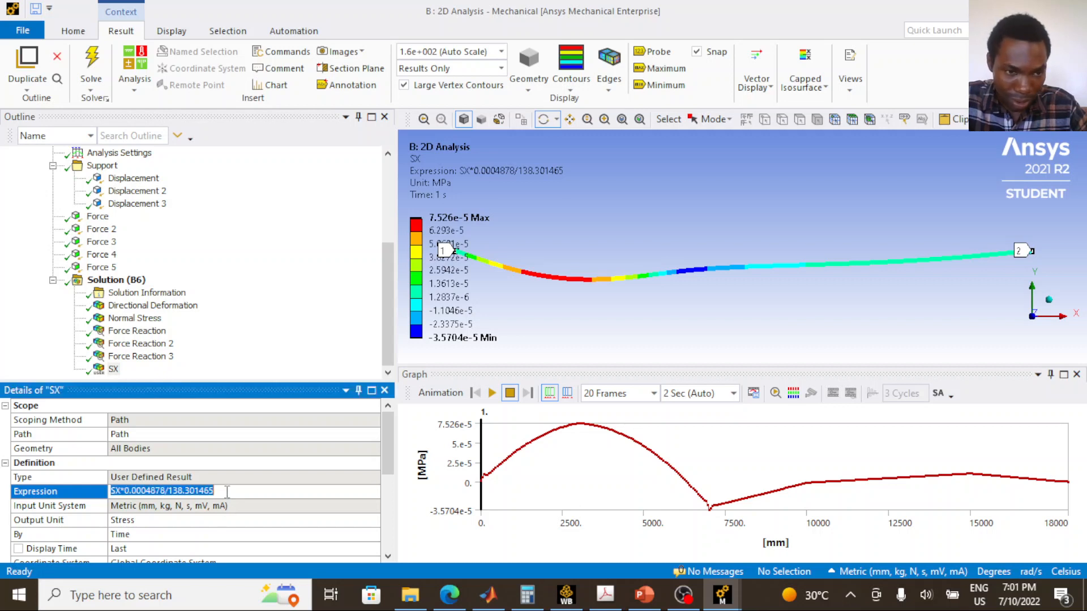
pyautogui.click(229, 491)
pyautogui.press('BackSpace')
pyautogui.press('BackSpace')
pyautogui.press('BackSpace')
pyautogui.press('BackSpace')
pyautogui.press('BackSpace')
pyautogui.press('BackSpace')
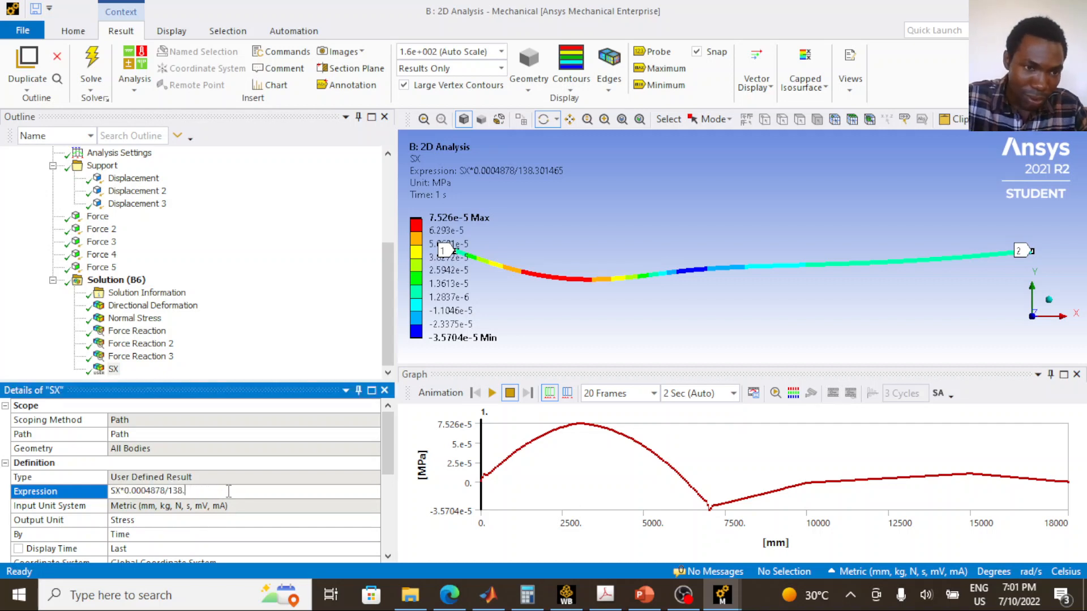
pyautogui.write('0.138301465')
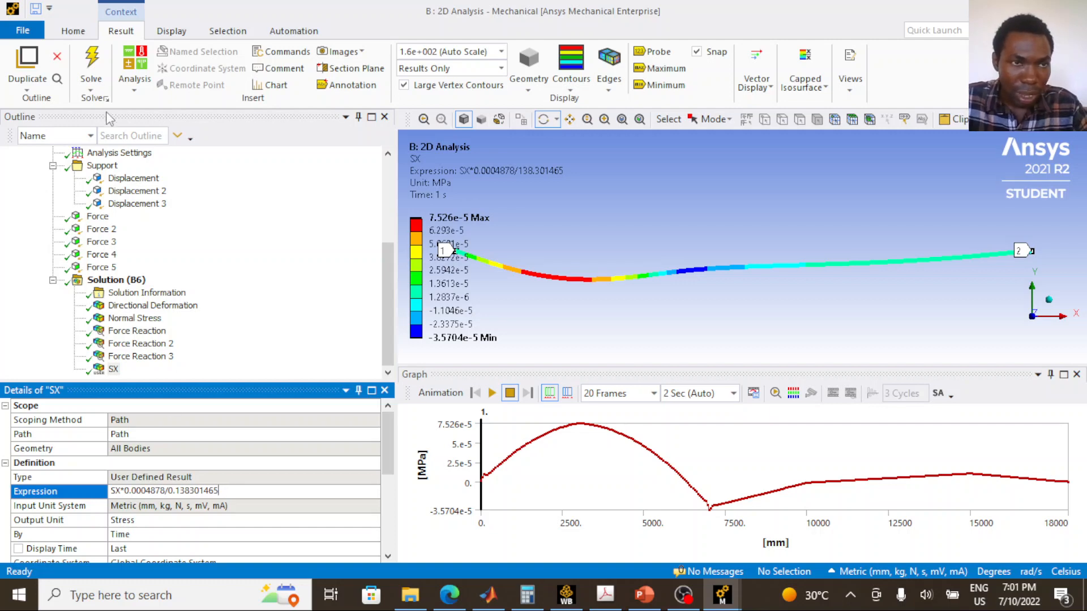
# Solve the 2D analysis with the corrected expression and switch its unit system to Metric (m, kg, N, s, V, A)
pyautogui.click(91, 65)
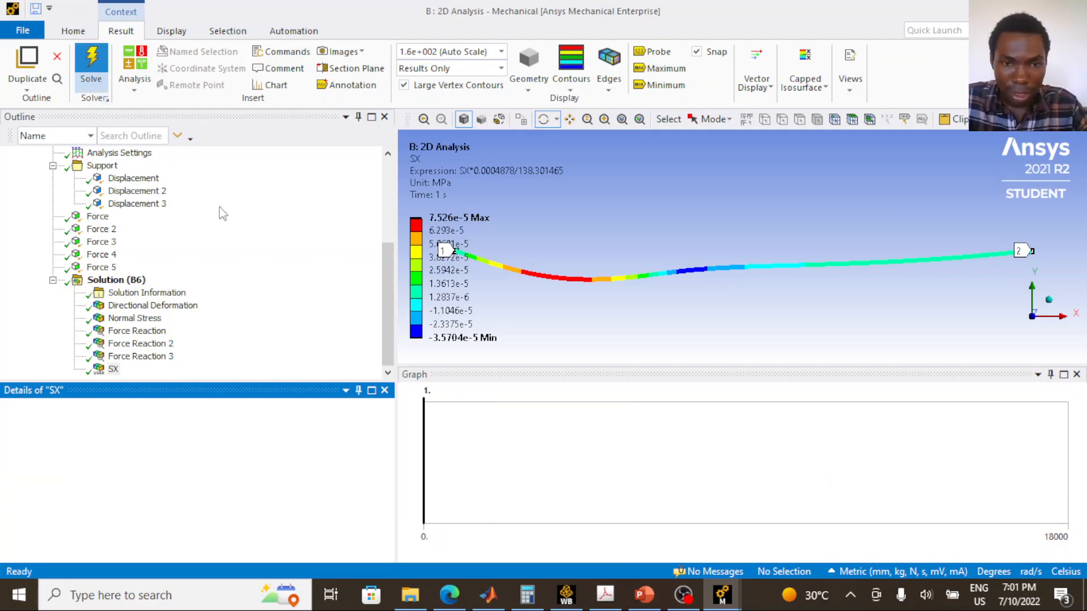
pyautogui.click(910, 573)
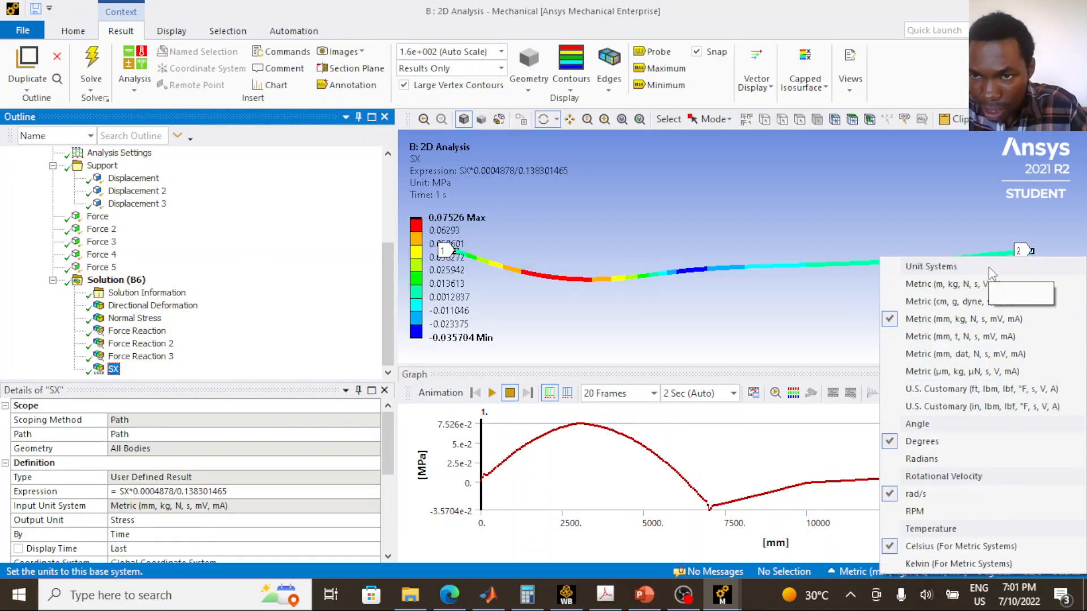
pyautogui.click(957, 290)
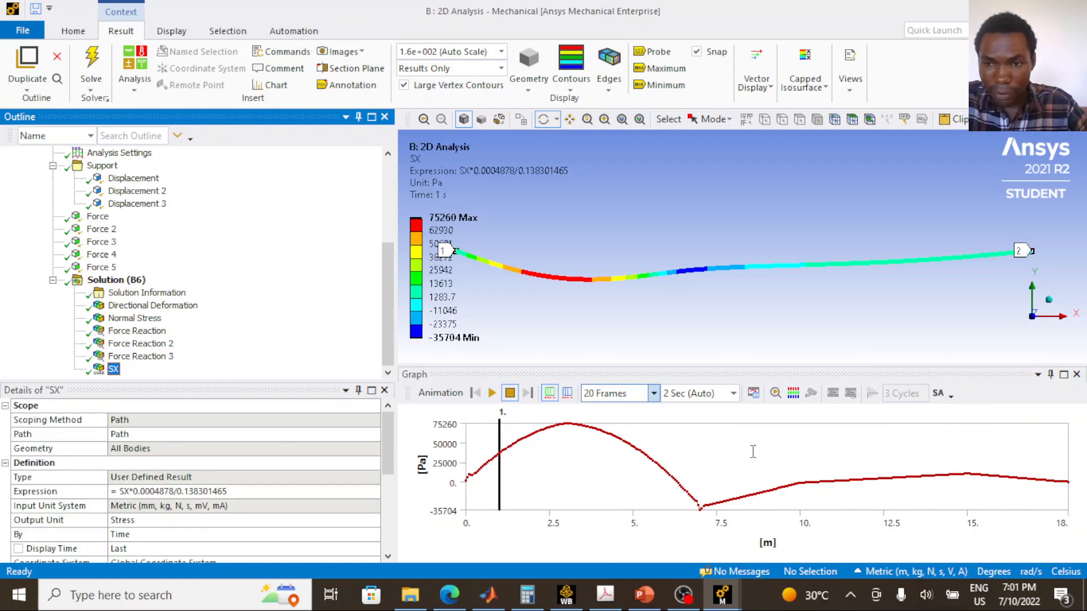
# Place the 1D and 2D analysis windows side by side and display the 1D Directional Bending Moment result
pyautogui.doubleClick(680, 19)
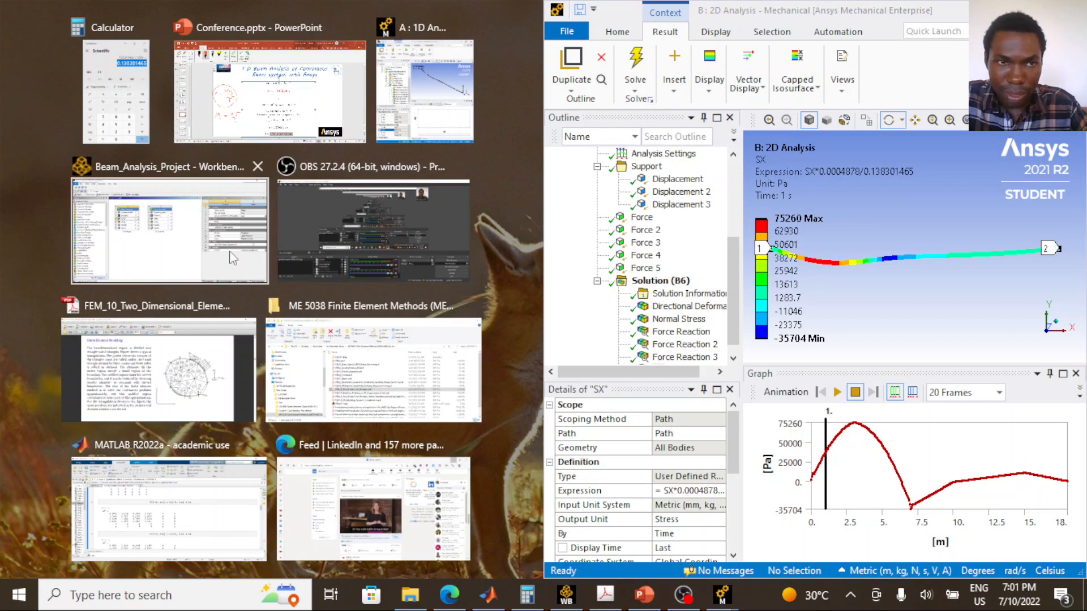
pyautogui.click(447, 85)
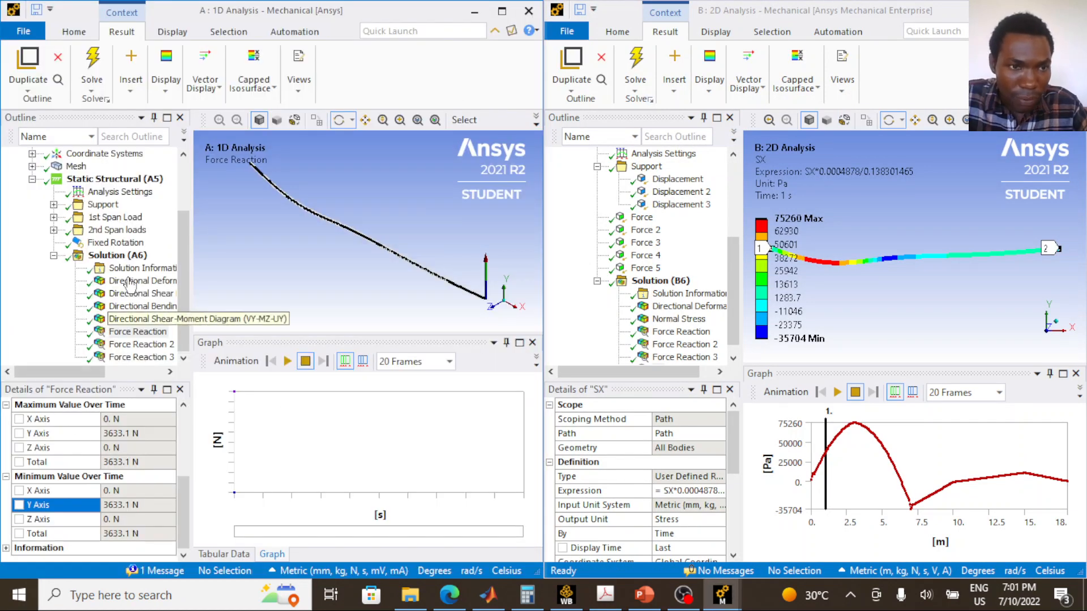
pyautogui.click(141, 306)
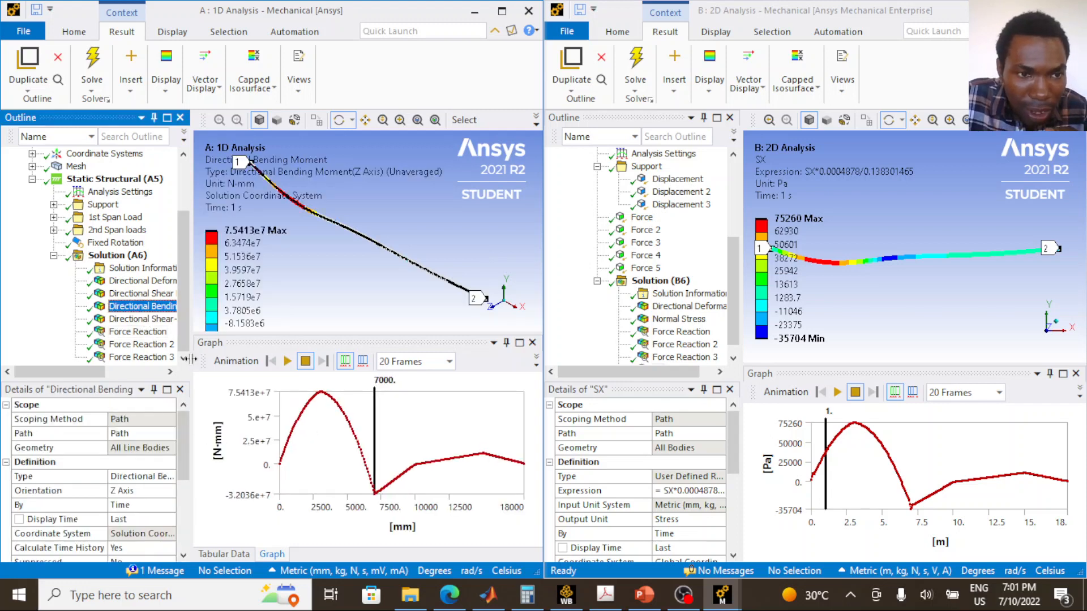
# Enlarge the graph area of the 1D analysis and switch its unit system to Metric (m, kg, N, s, V, A)
pyautogui.moveTo(190, 359); pyautogui.dragTo(34, 359)
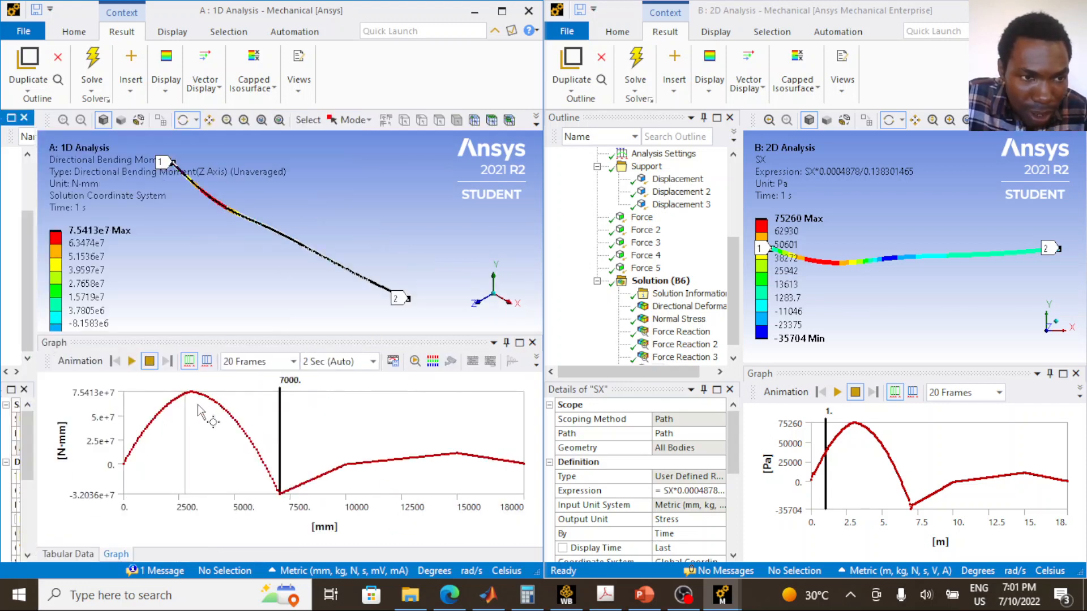
pyautogui.click(352, 572)
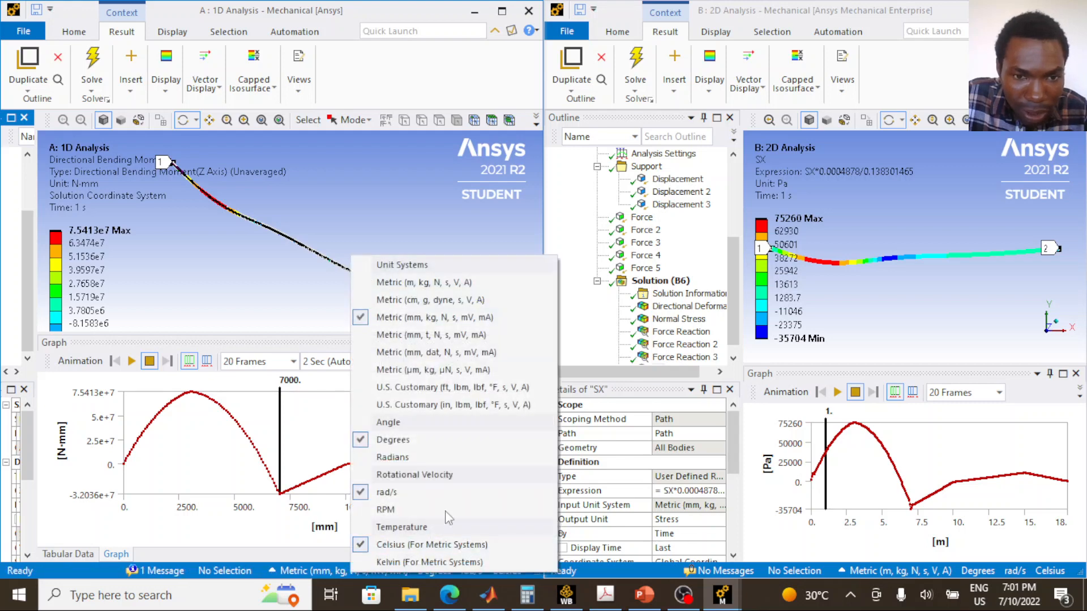
pyautogui.click(469, 278)
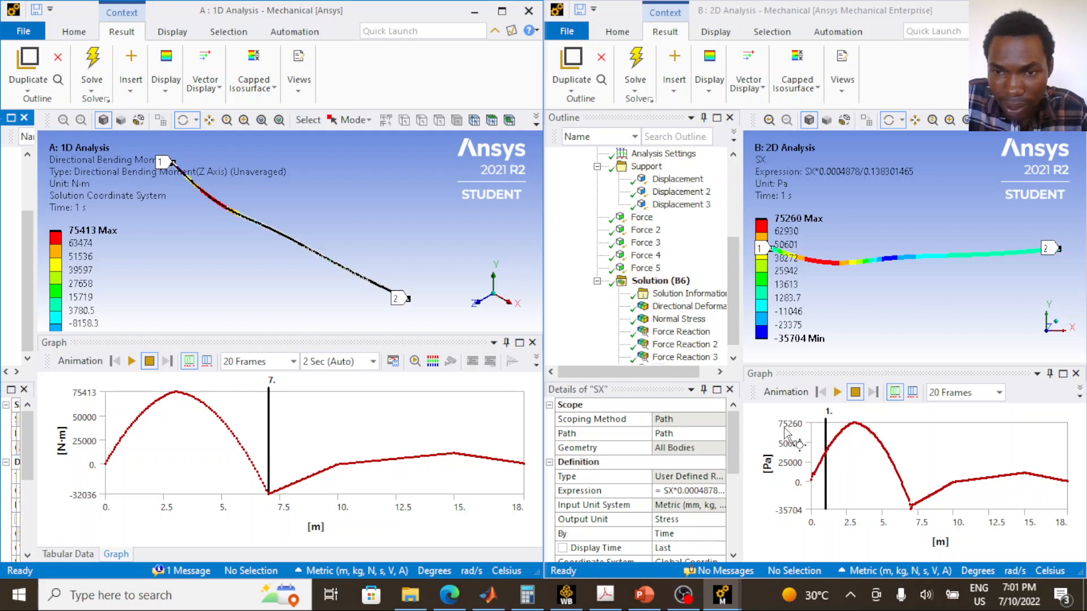
# Compare the 1D bending moment graph with the 2D SX graph, then maximize the 2D analysis window
pyautogui.click(84, 404)
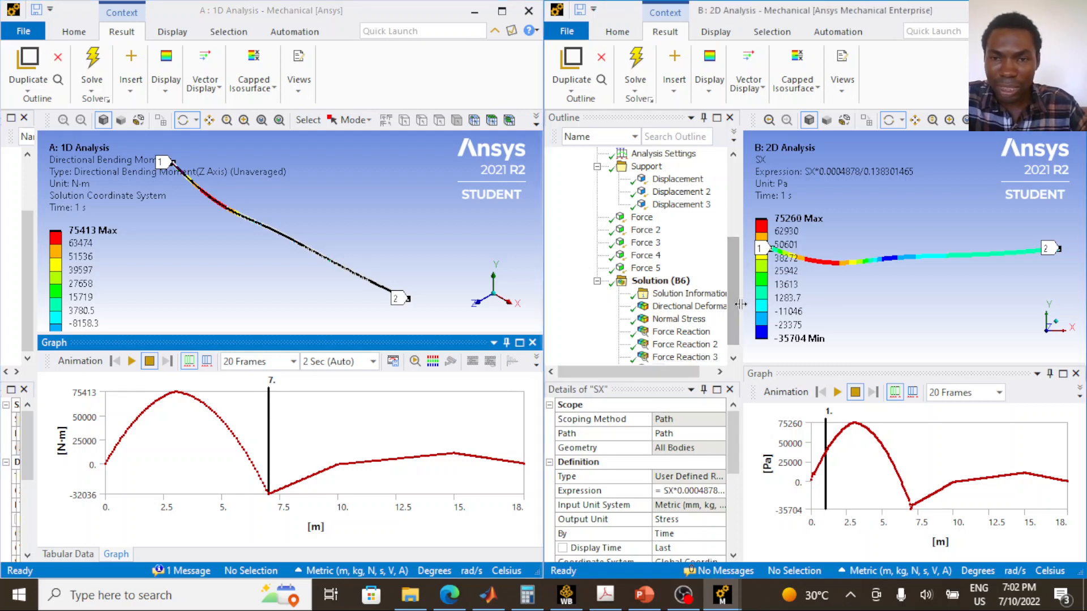
pyautogui.moveTo(739, 328); pyautogui.dragTo(643, 328)
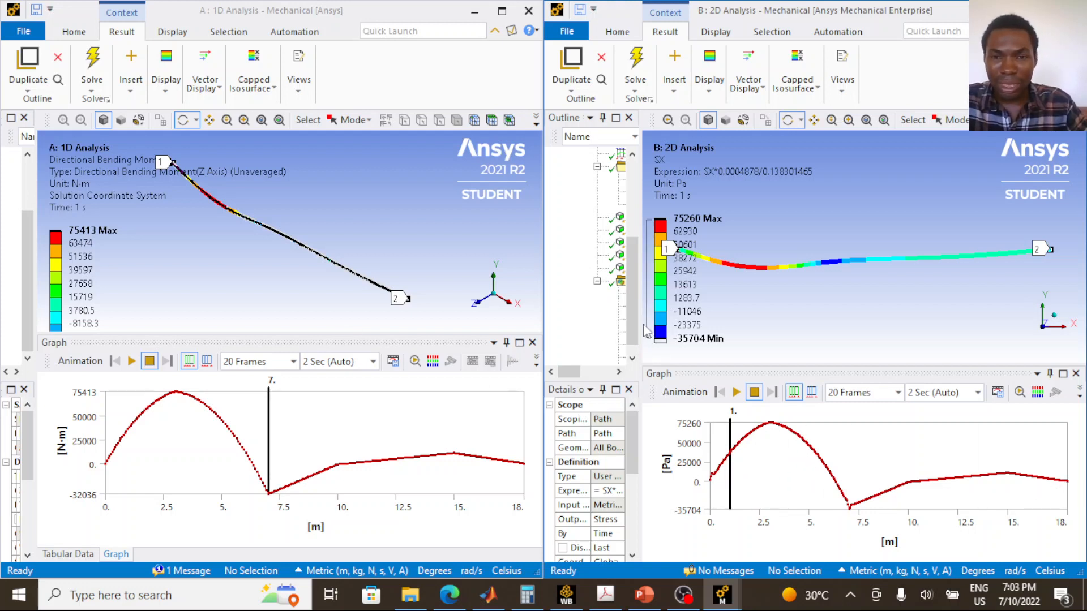
pyautogui.moveTo(645, 320); pyautogui.dragTo(738, 320)
pyautogui.scroll(-1, 696, 351)
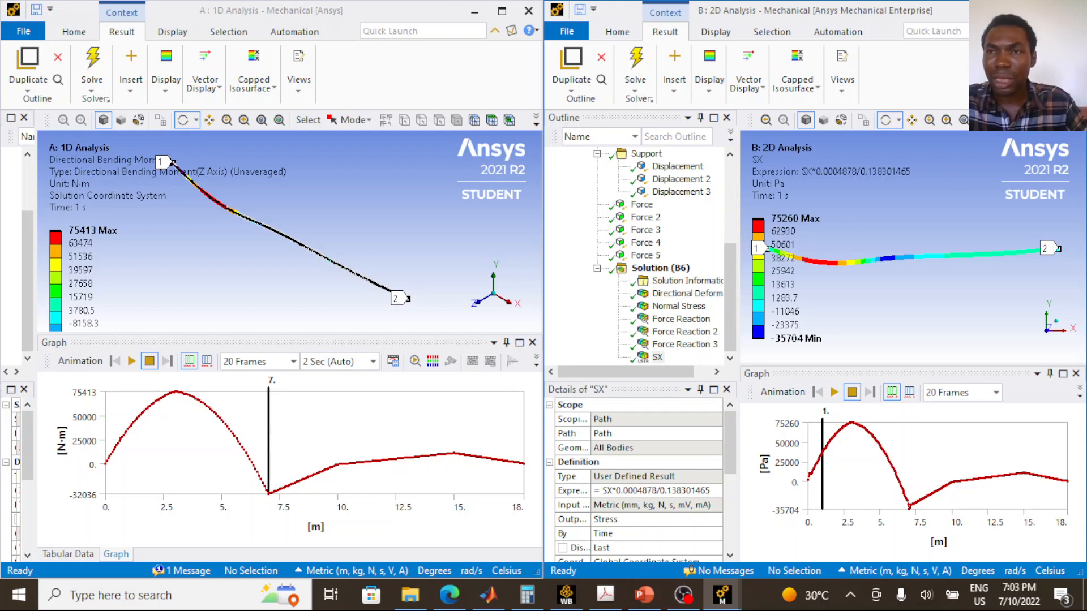
pyautogui.click(1045, 11)
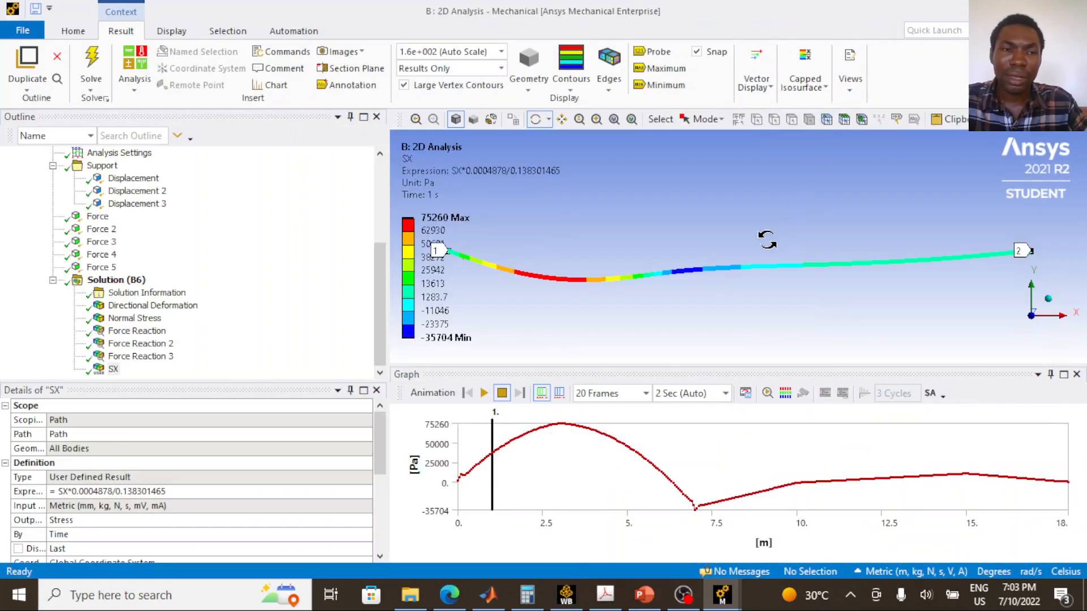